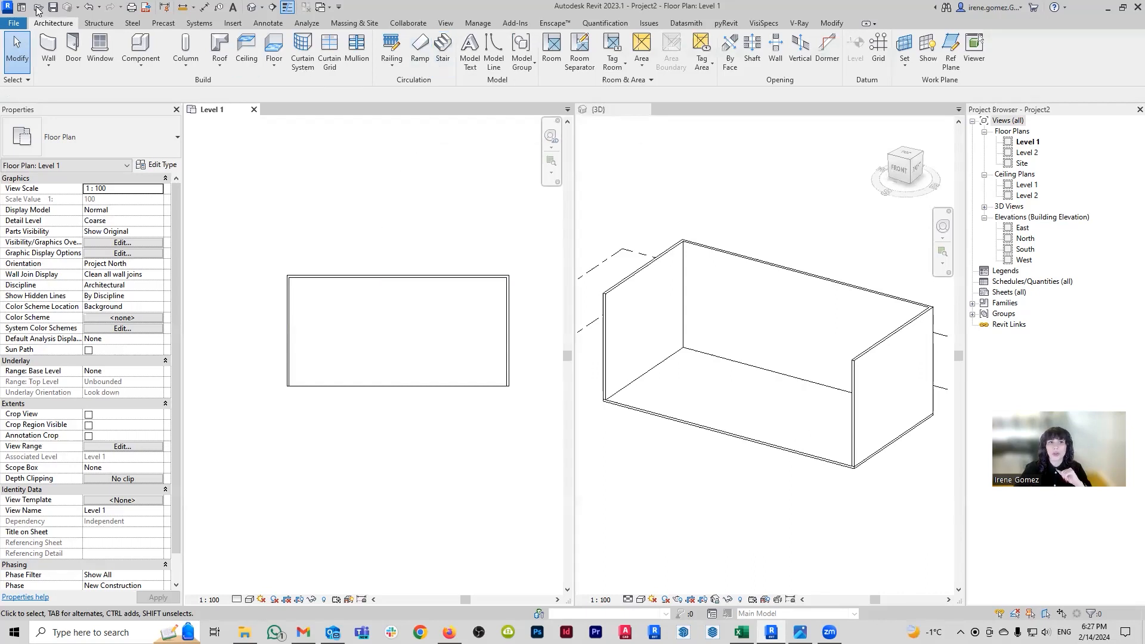
# Start a new stair and set it to be created without a railing
pyautogui.click(443, 47)
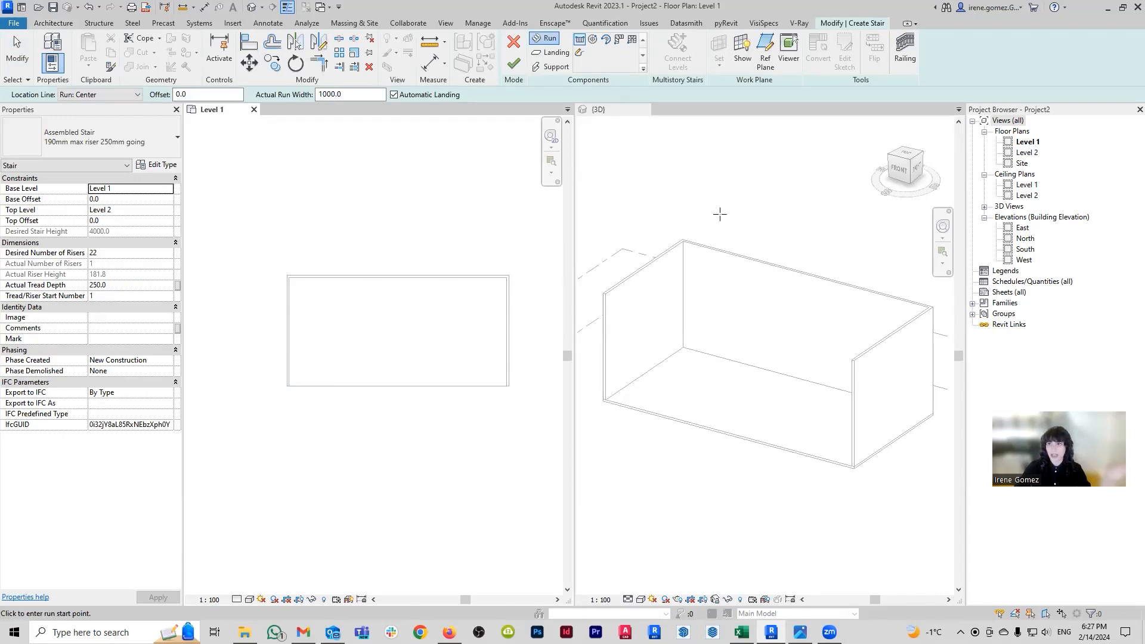
pyautogui.click(905, 51)
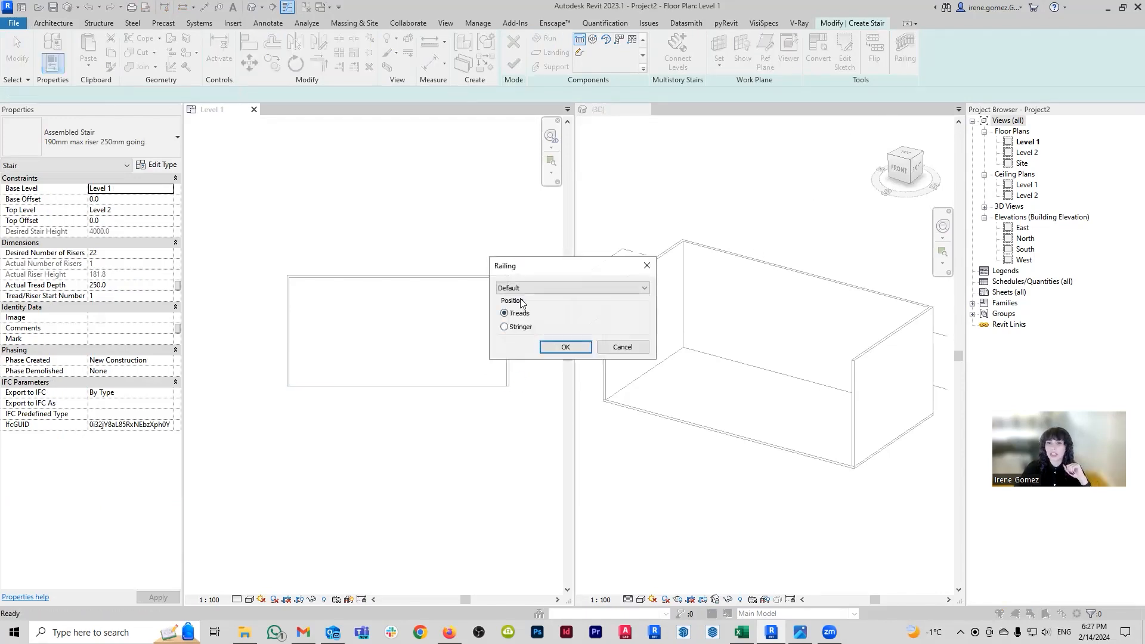
pyautogui.click(537, 288)
pyautogui.click(528, 338)
pyautogui.click(565, 347)
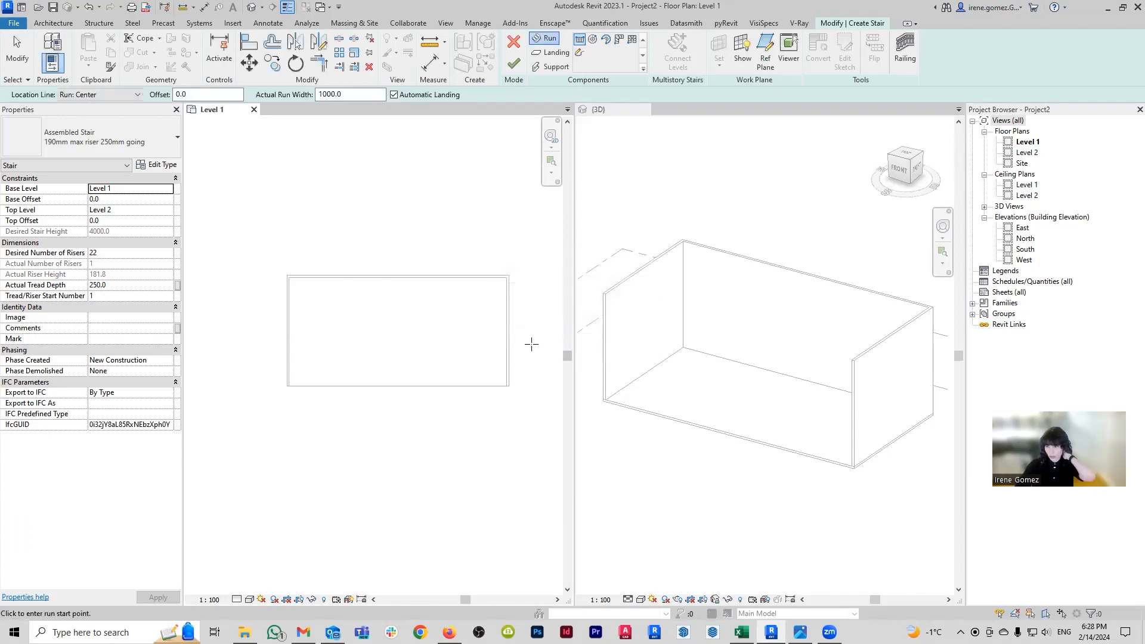
# Choose the cast-in-place Monolithic Stair type with a straight run
pyautogui.click(139, 135)
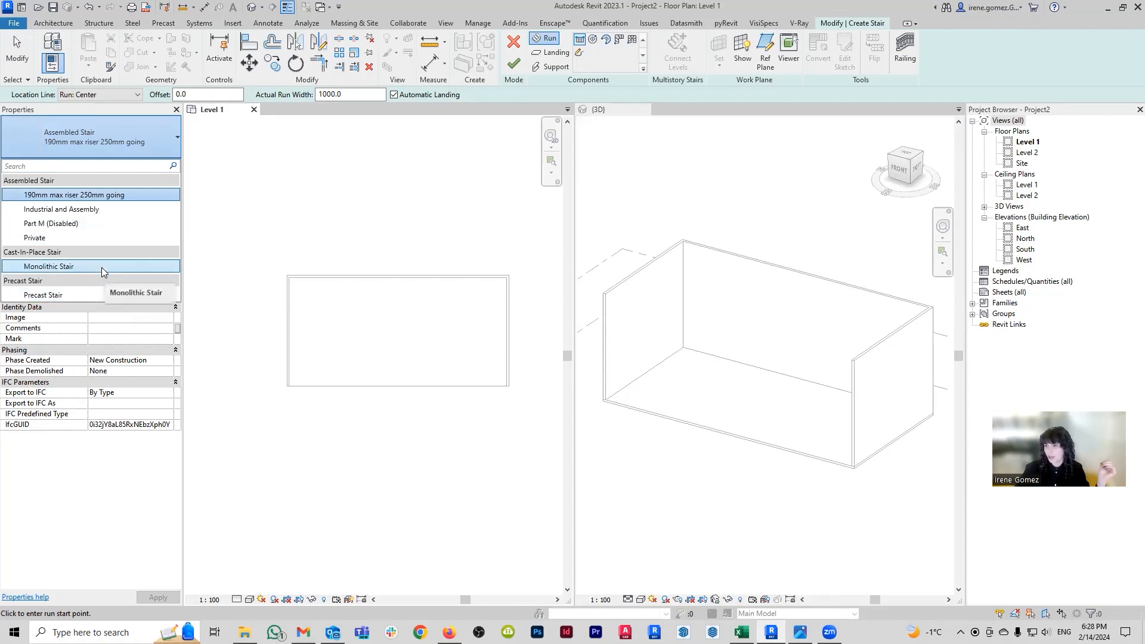
pyautogui.click(102, 267)
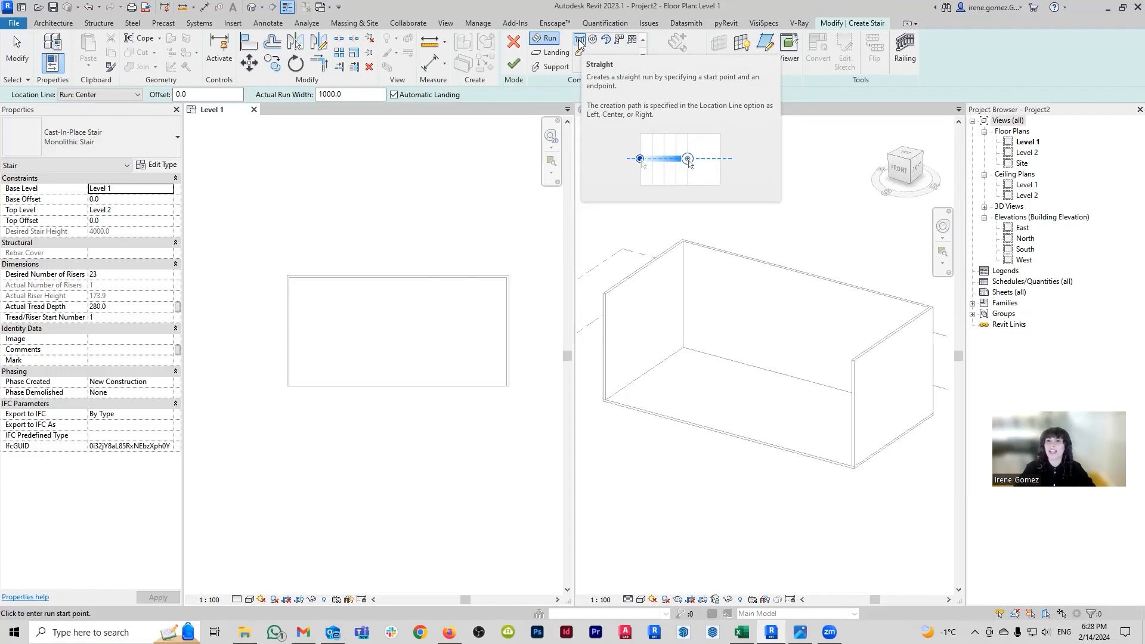
pyautogui.click(579, 40)
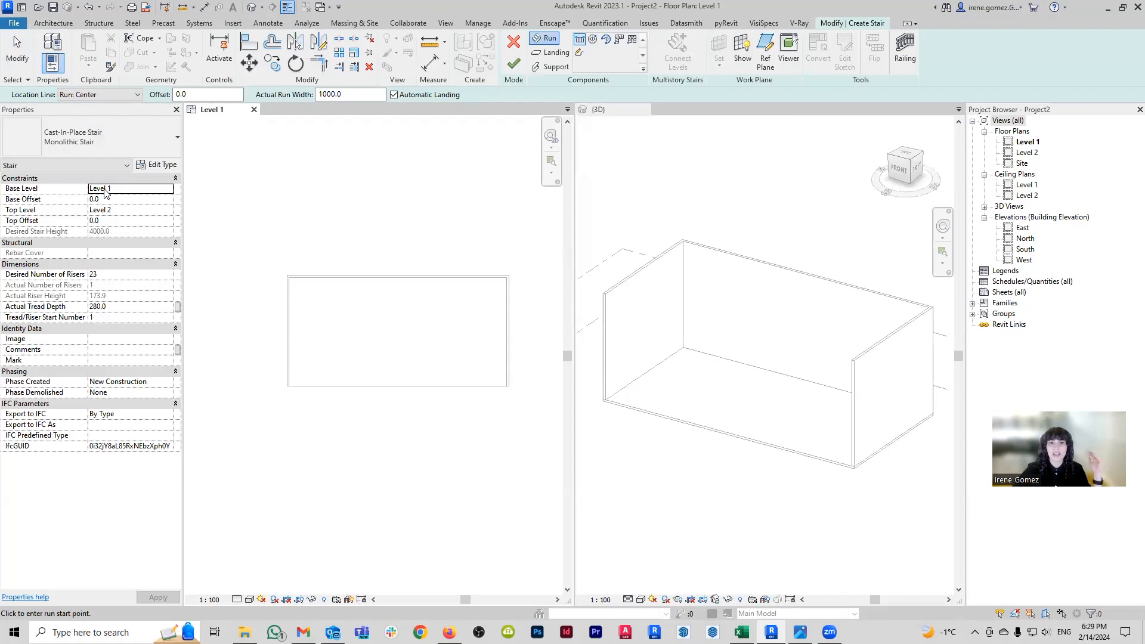
# Set the stair's top level to None and its desired stair height to 2000 mm
pyautogui.click(171, 211)
pyautogui.click(168, 210)
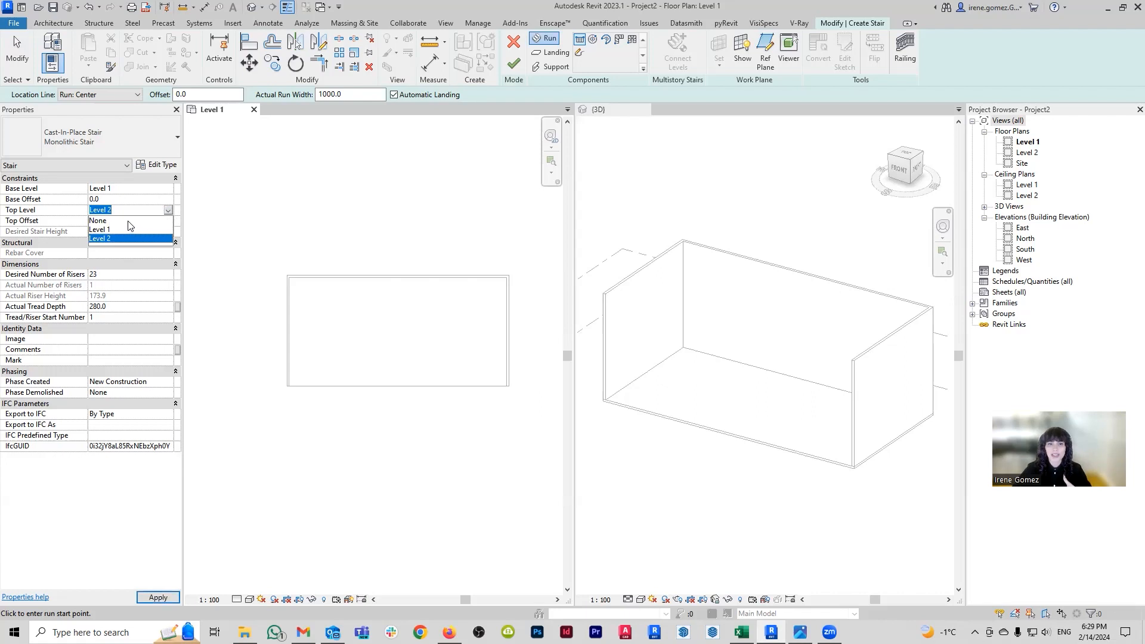
pyautogui.click(130, 223)
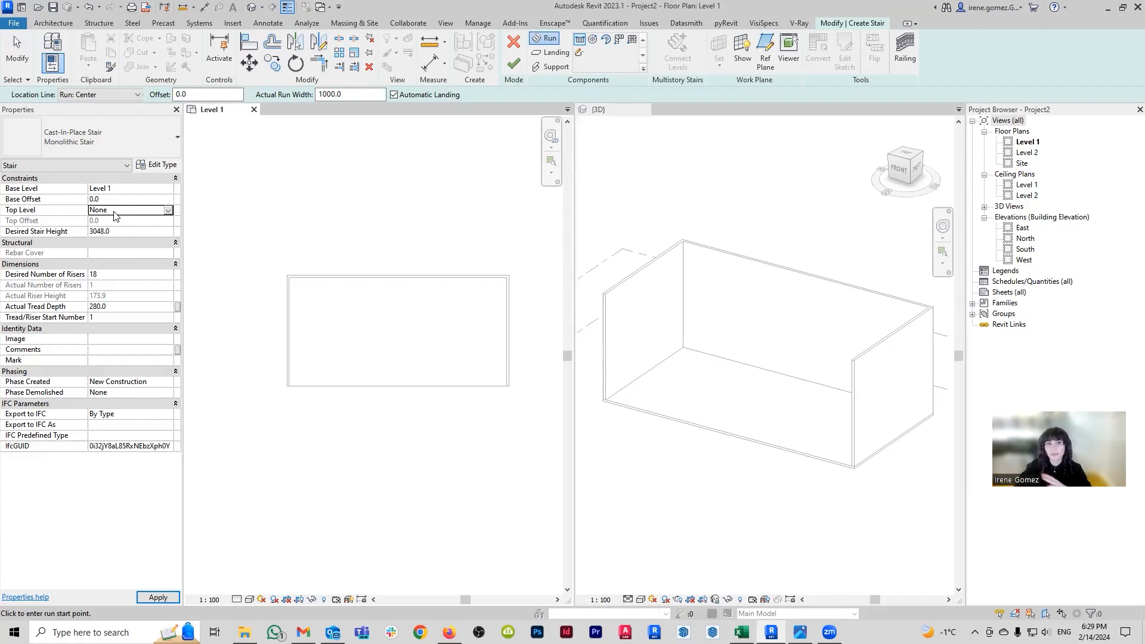
pyautogui.press('Escape')
pyautogui.press('Return')
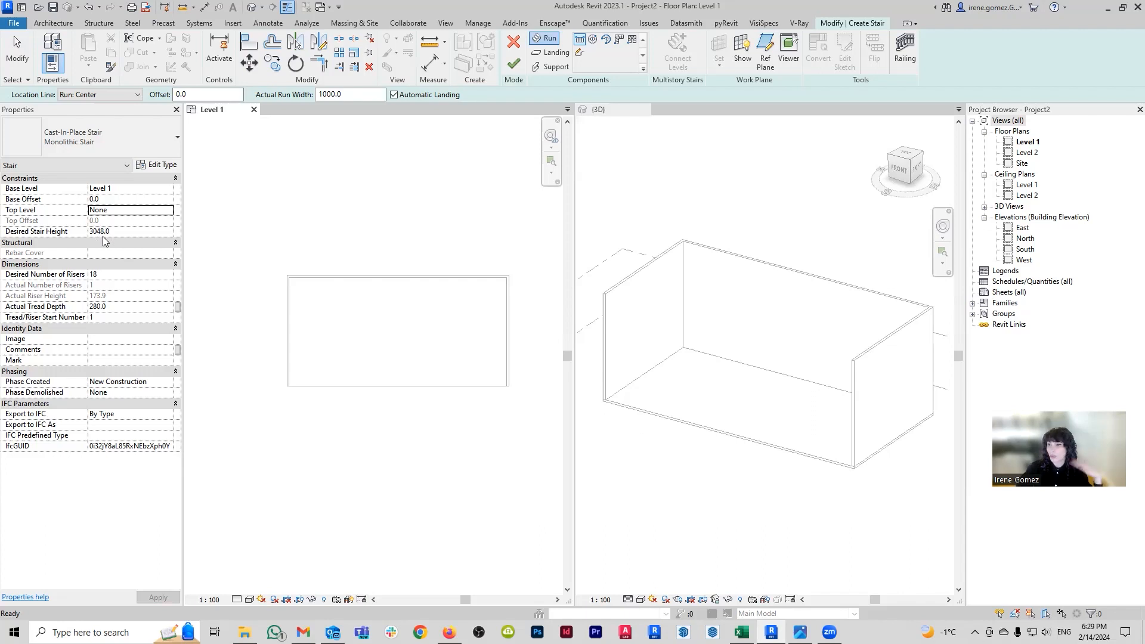
pyautogui.click(123, 231)
pyautogui.write('2000')
pyautogui.press('Return')
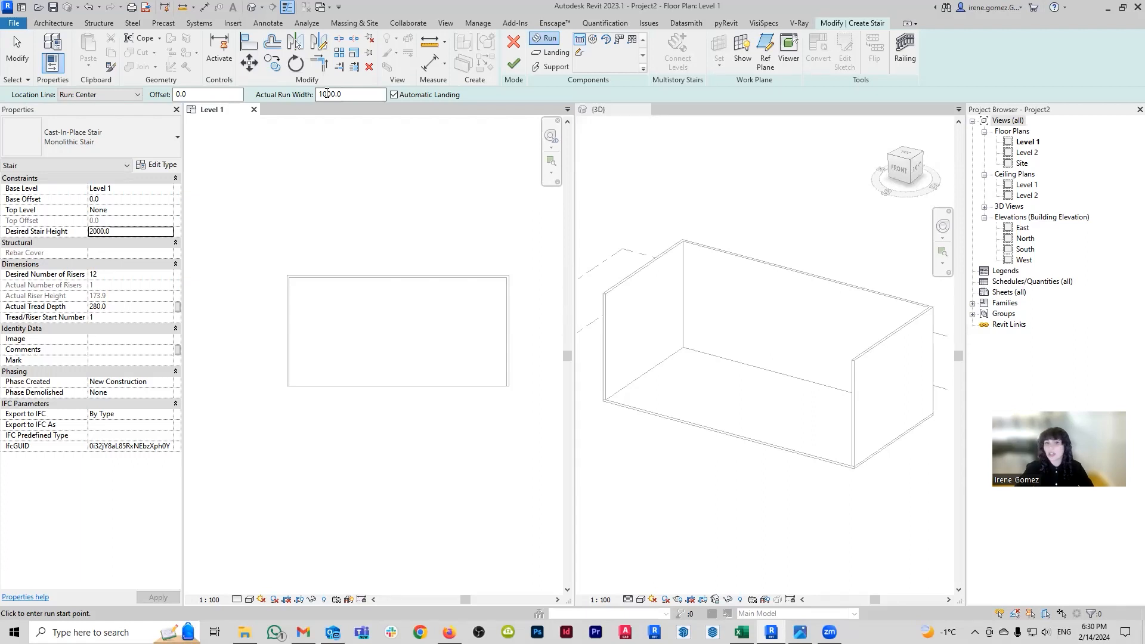
# Draw a straight vertical stair run about 3080 mm long in the Level 1 plan, starting just inside the room's lower edge
pyautogui.scroll(1, 402, 370)
pyautogui.click(403, 378)
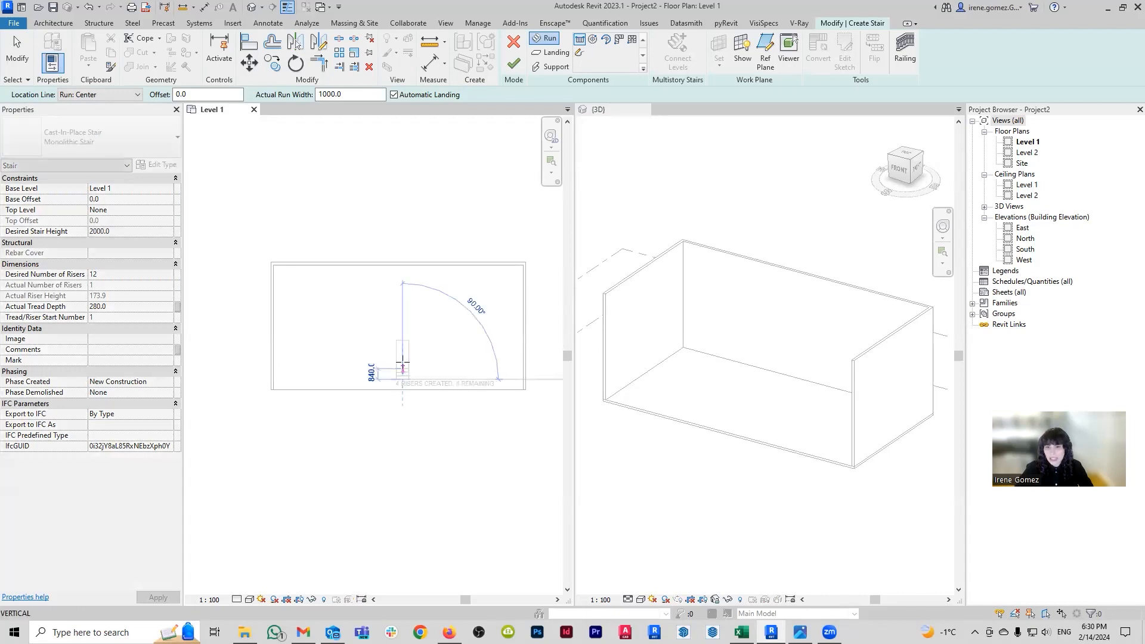
pyautogui.click(403, 288)
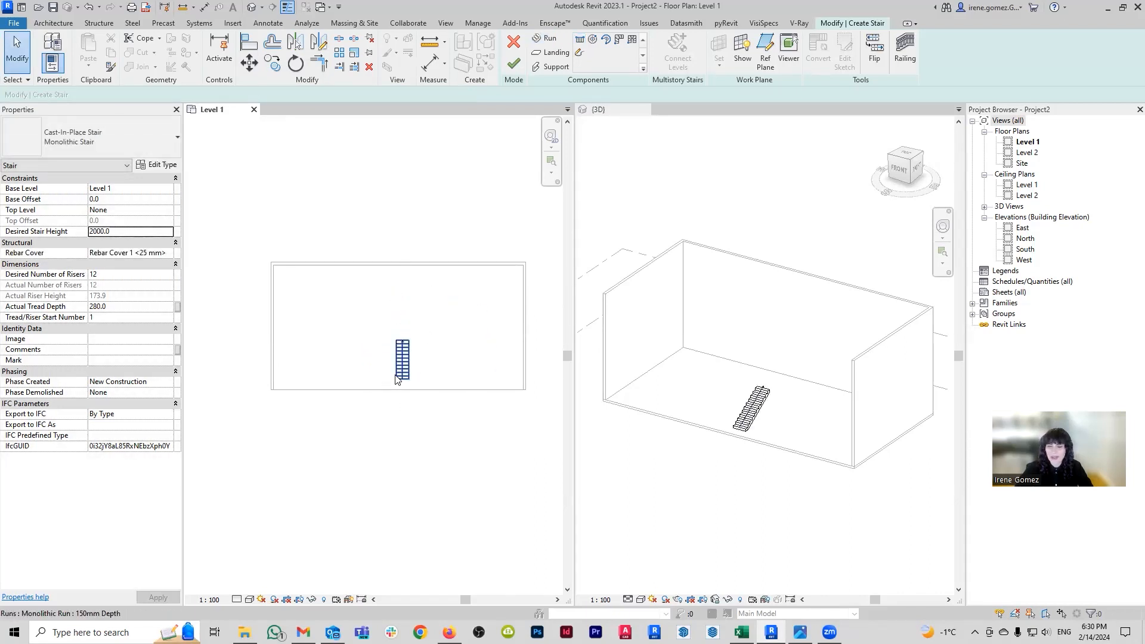
# Move the stair run up in the plan so its lower end is about 7600 mm from the upper wall
pyautogui.scroll(2, 379, 402)
pyautogui.moveTo(428, 363); pyautogui.dragTo(387, 394, button='middle')
pyautogui.scroll(1, 387, 393)
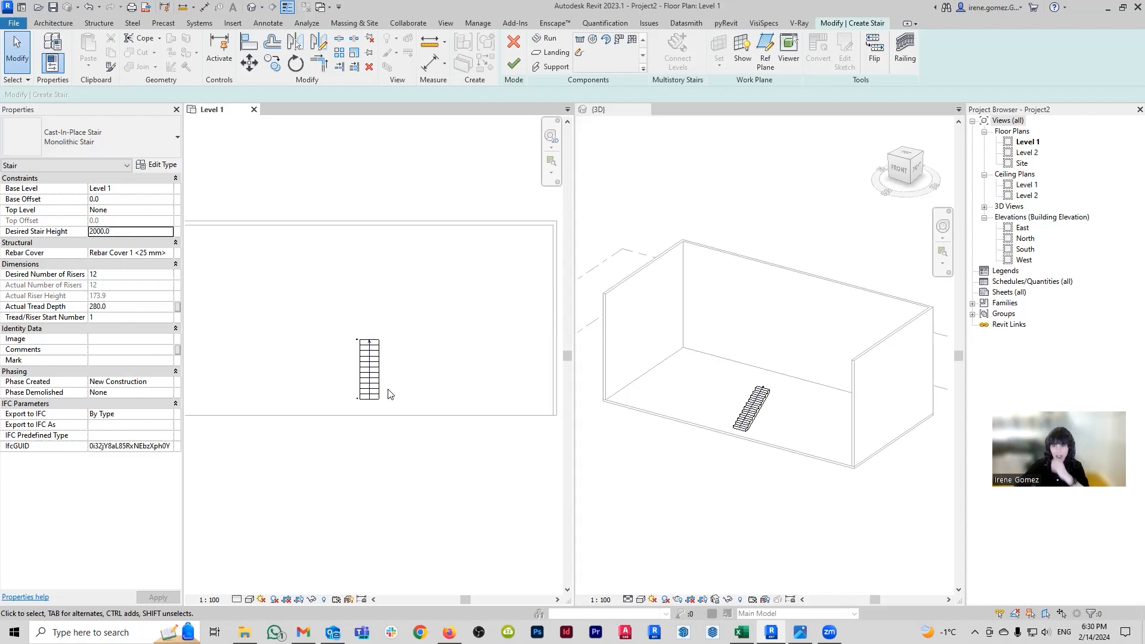
pyautogui.click(377, 358)
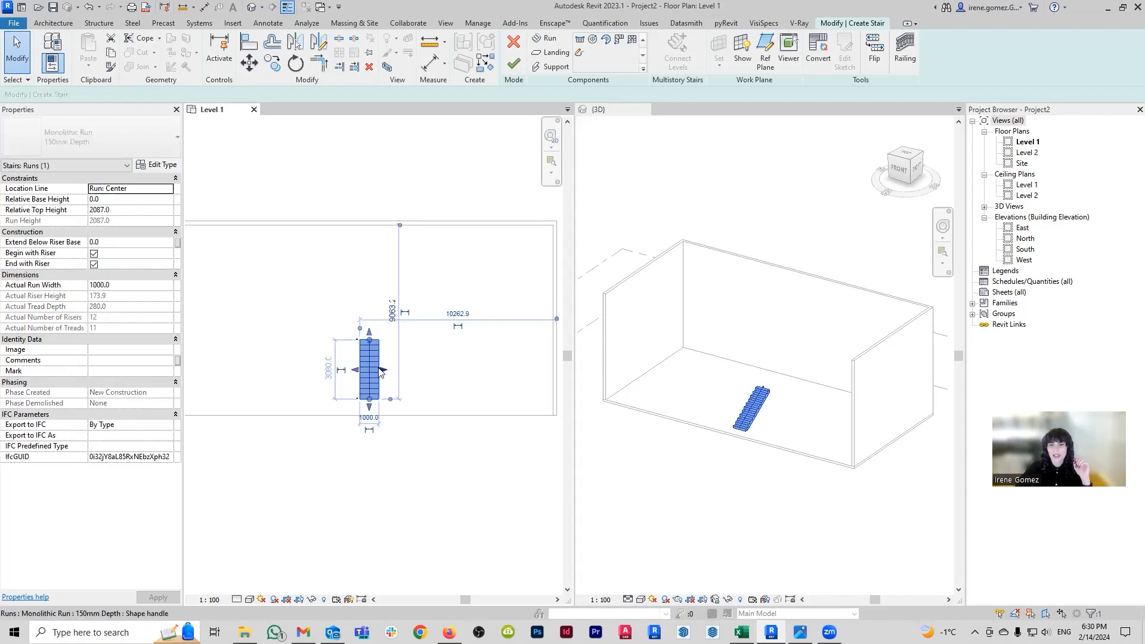
pyautogui.moveTo(380, 353); pyautogui.dragTo(379, 325)
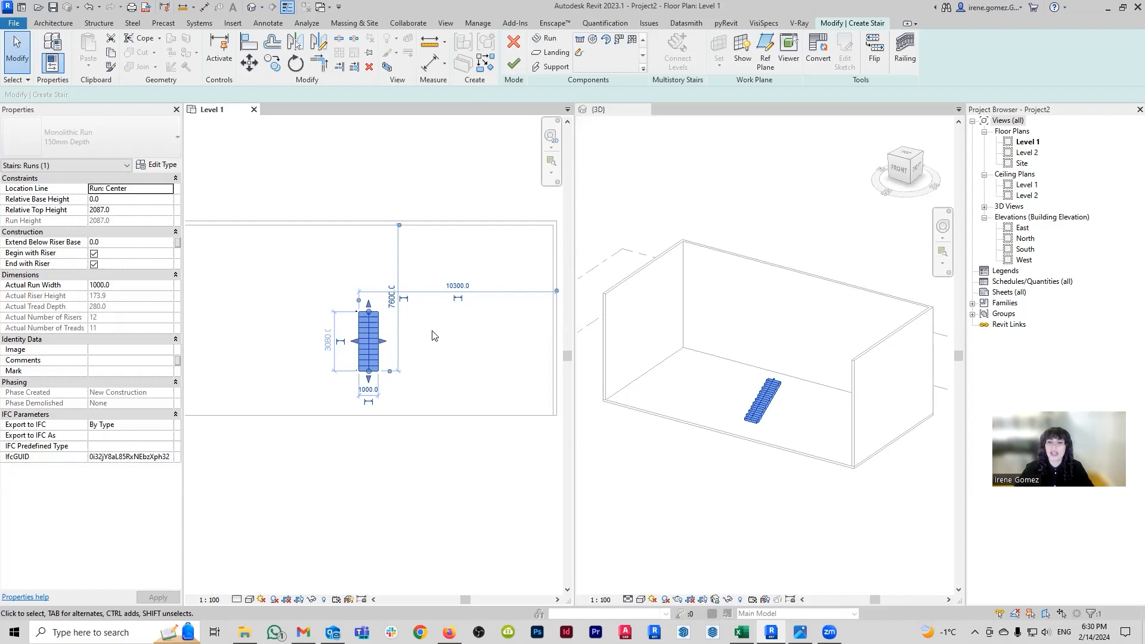
# Examine the stair run's steps and sloped underside in the 3D view
pyautogui.click(743, 381)
pyautogui.keyDown('shift'); pyautogui.moveTo(743, 377); pyautogui.dragTo(764, 445, button='middle'); pyautogui.keyUp('shift')
pyautogui.scroll(3, 796, 449)
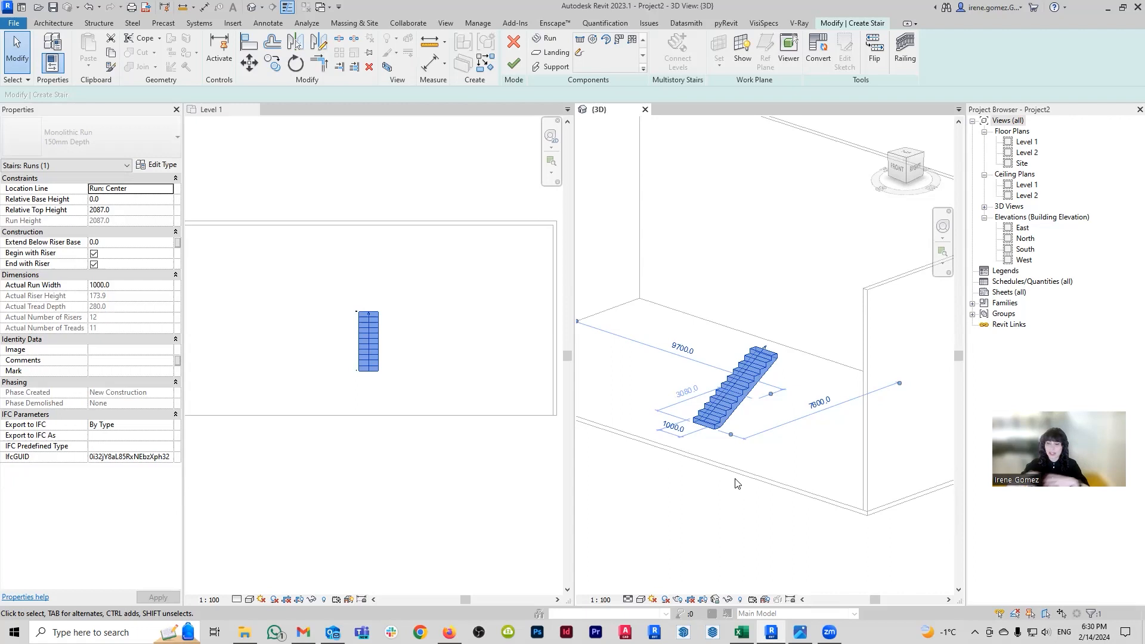
pyautogui.scroll(5, 768, 392)
pyautogui.keyDown('shift'); pyautogui.moveTo(762, 355); pyautogui.dragTo(710, 357, button='middle'); pyautogui.keyUp('shift')
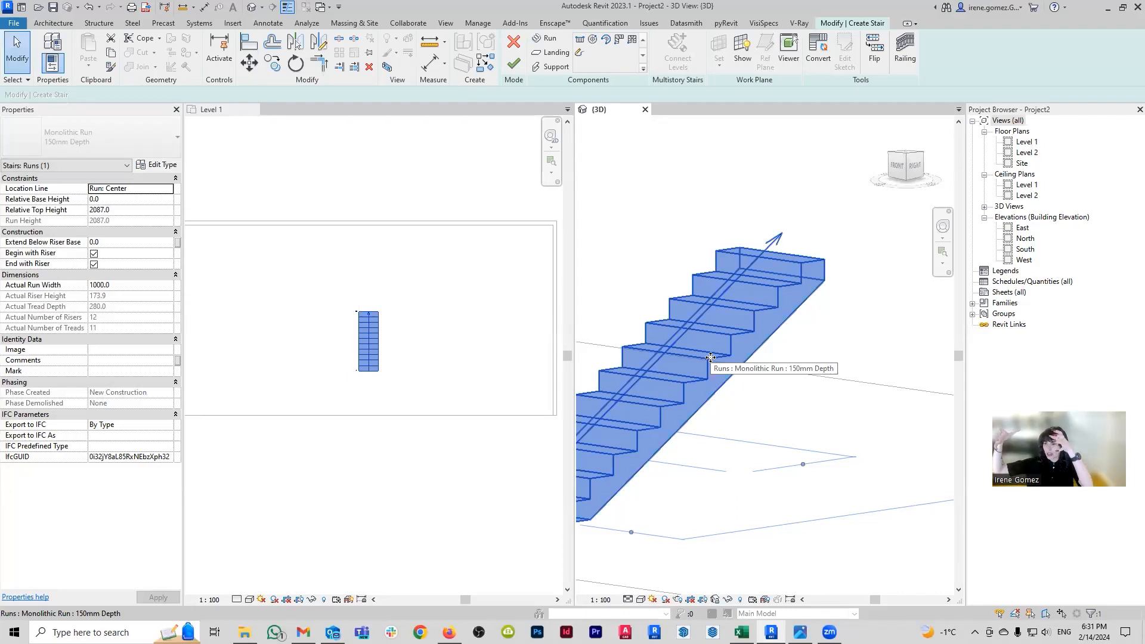
pyautogui.scroll(-3, 710, 358)
pyautogui.keyDown('shift'); pyautogui.moveTo(710, 358); pyautogui.dragTo(745, 414, button='middle'); pyautogui.keyUp('shift')
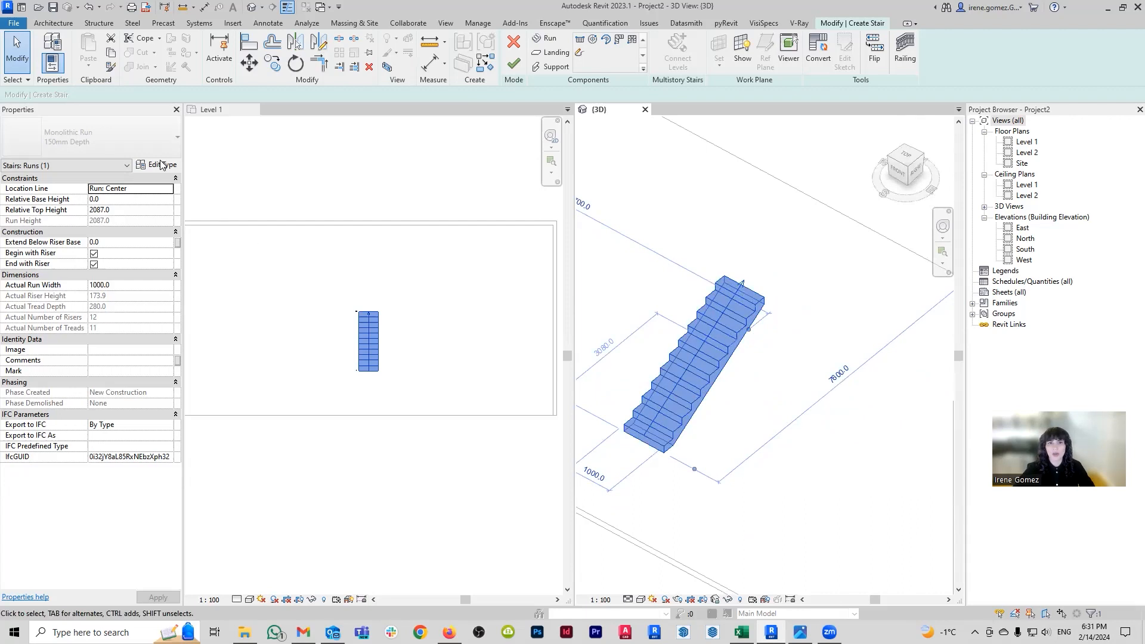
# Finish the stair and duplicate its type under the name "platform stairs"
pyautogui.click(514, 64)
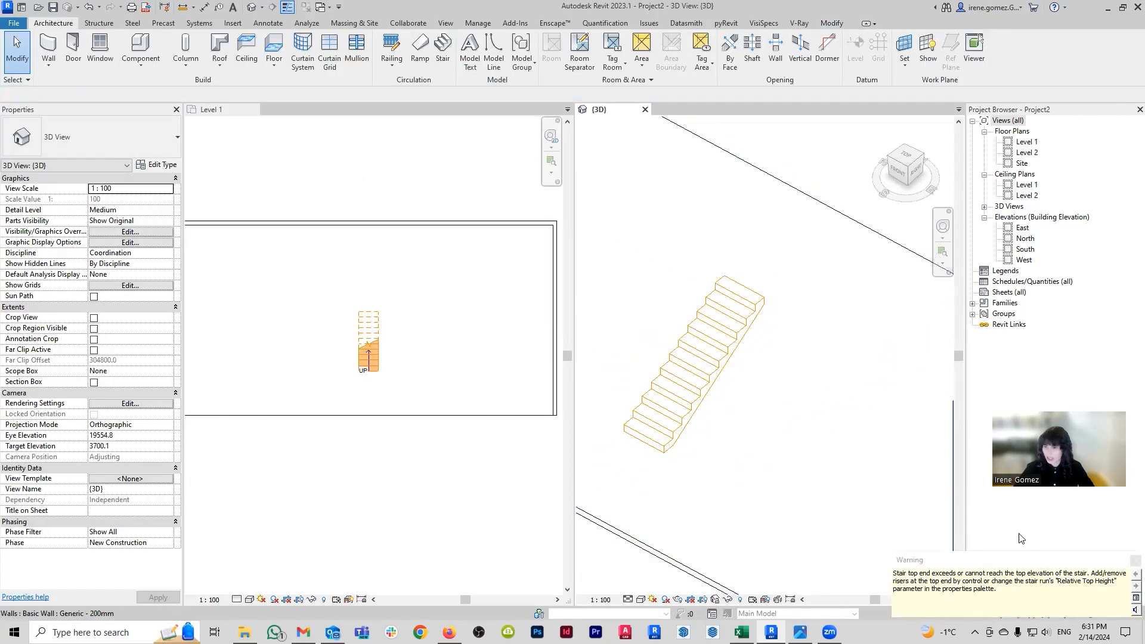
pyautogui.click(1134, 561)
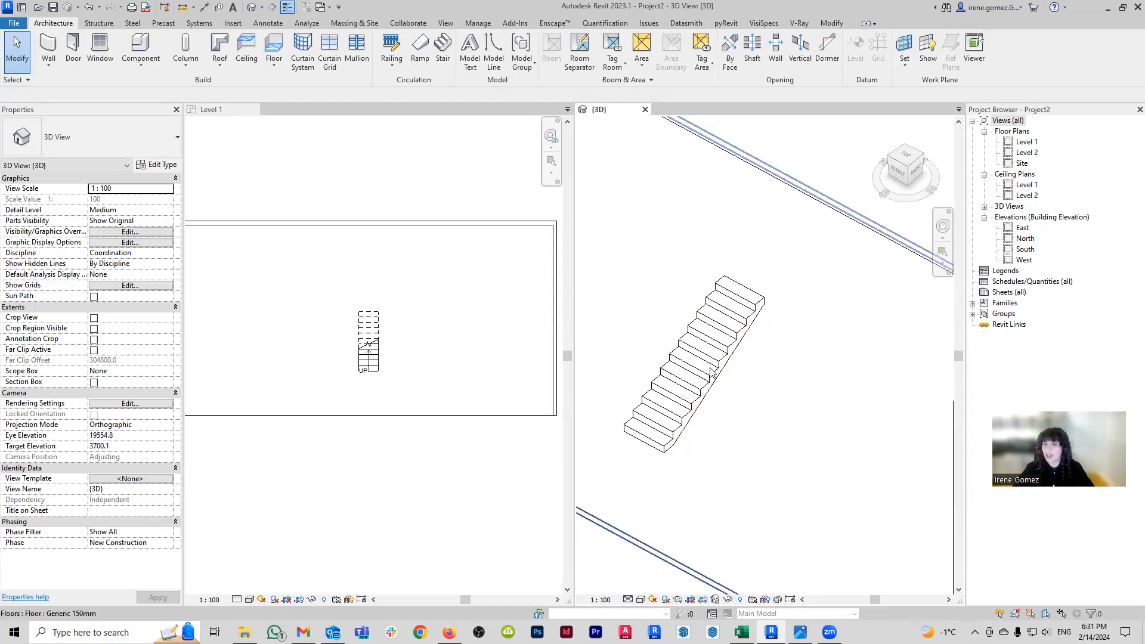
pyautogui.click(645, 391)
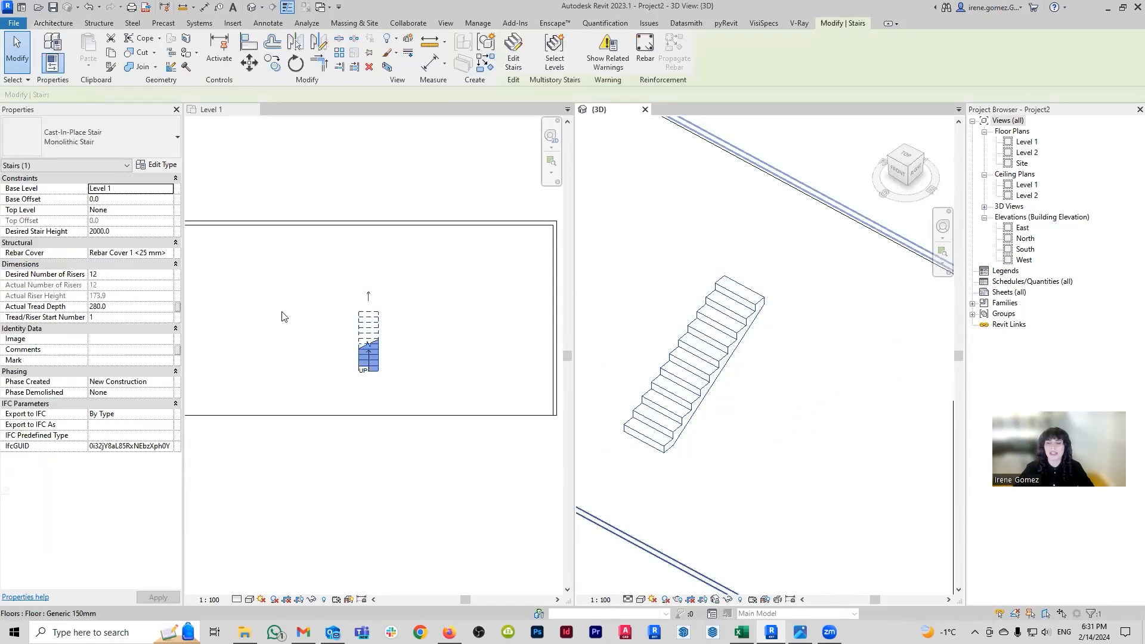
pyautogui.click(157, 164)
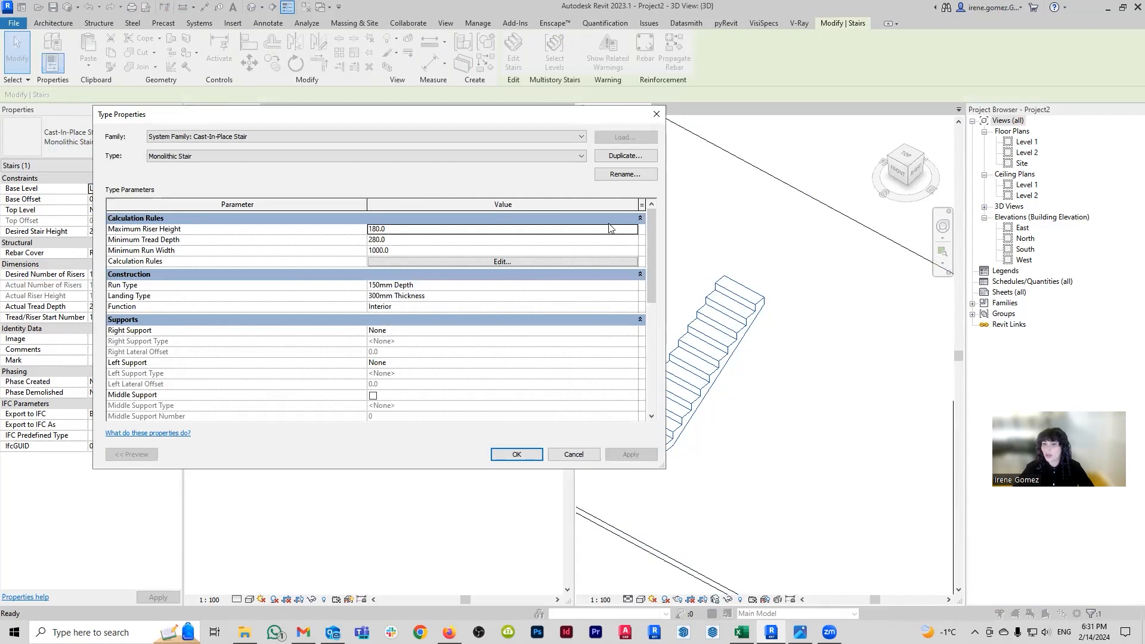
pyautogui.moveTo(666, 236); pyautogui.dragTo(546, 237)
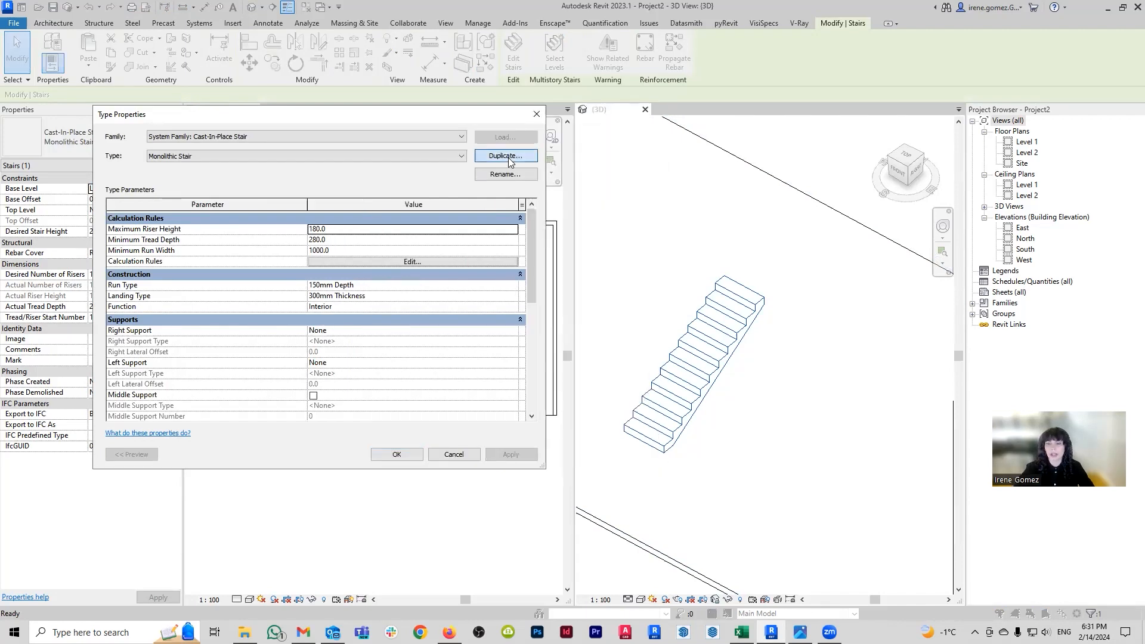
pyautogui.click(508, 158)
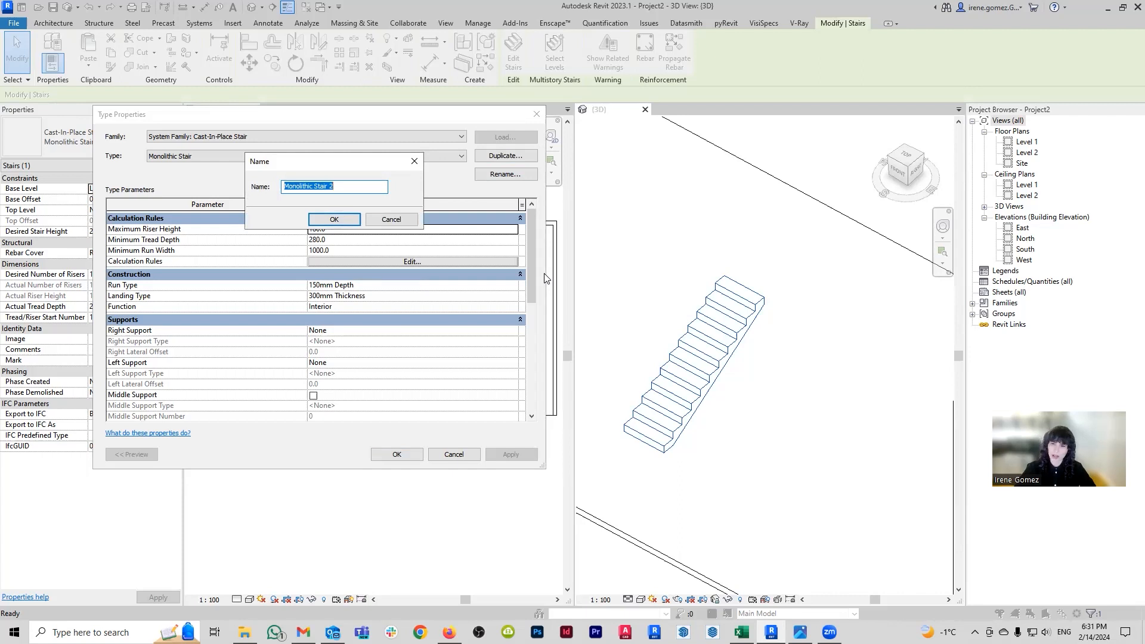
pyautogui.write('platform stairs')
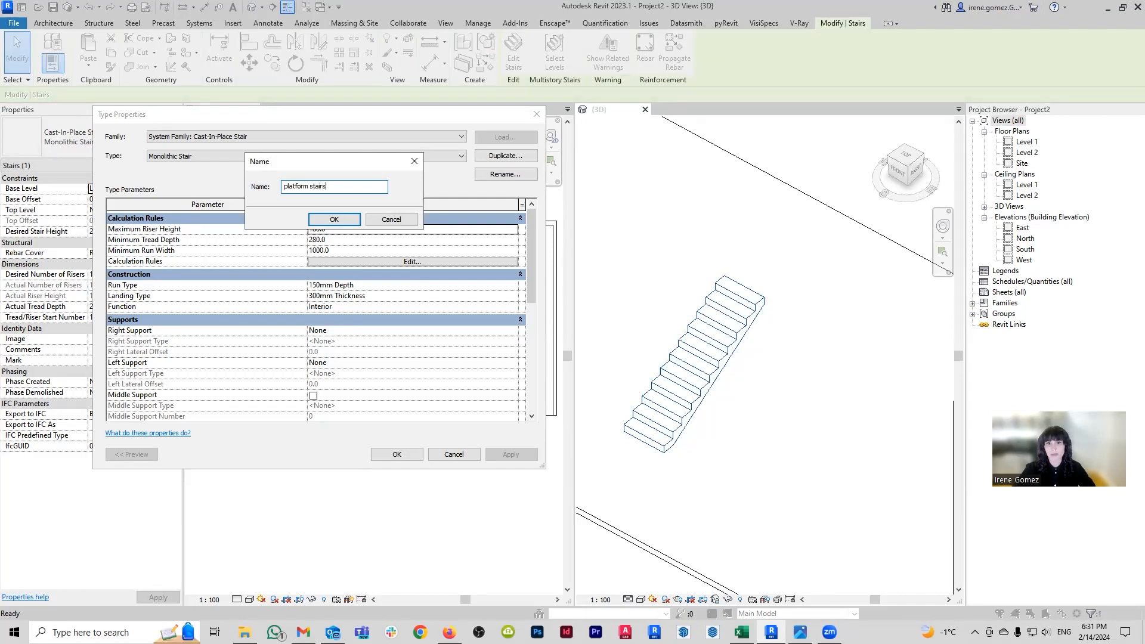
pyautogui.press('Return')
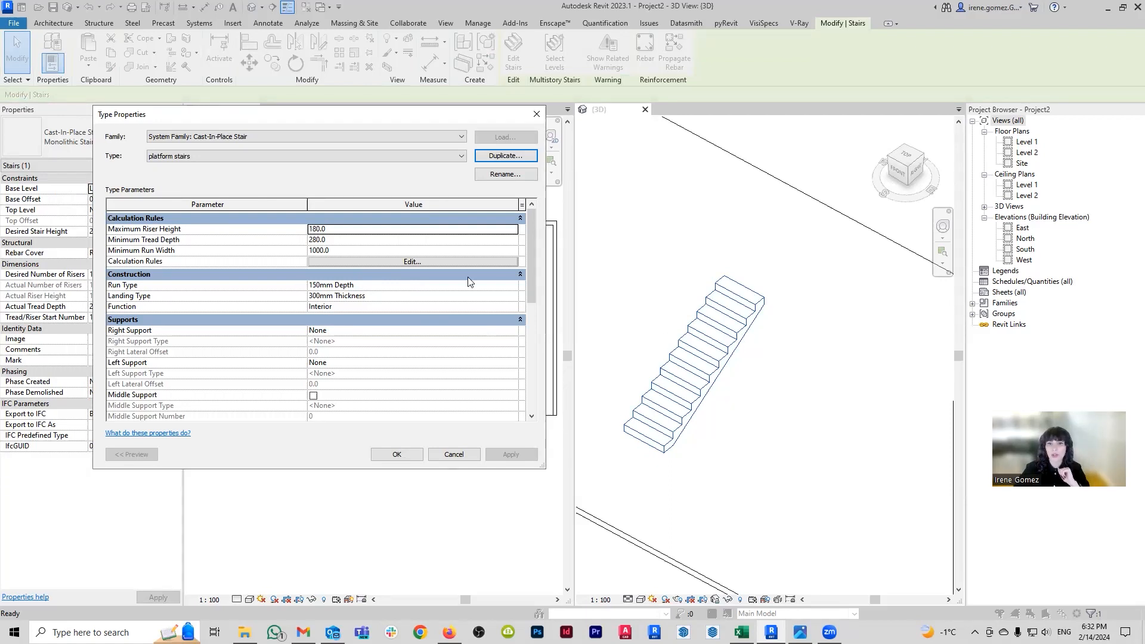
# Duplicate the stair's 150mm Depth run type under the name "platform"
pyautogui.click(512, 288)
pyautogui.click(511, 288)
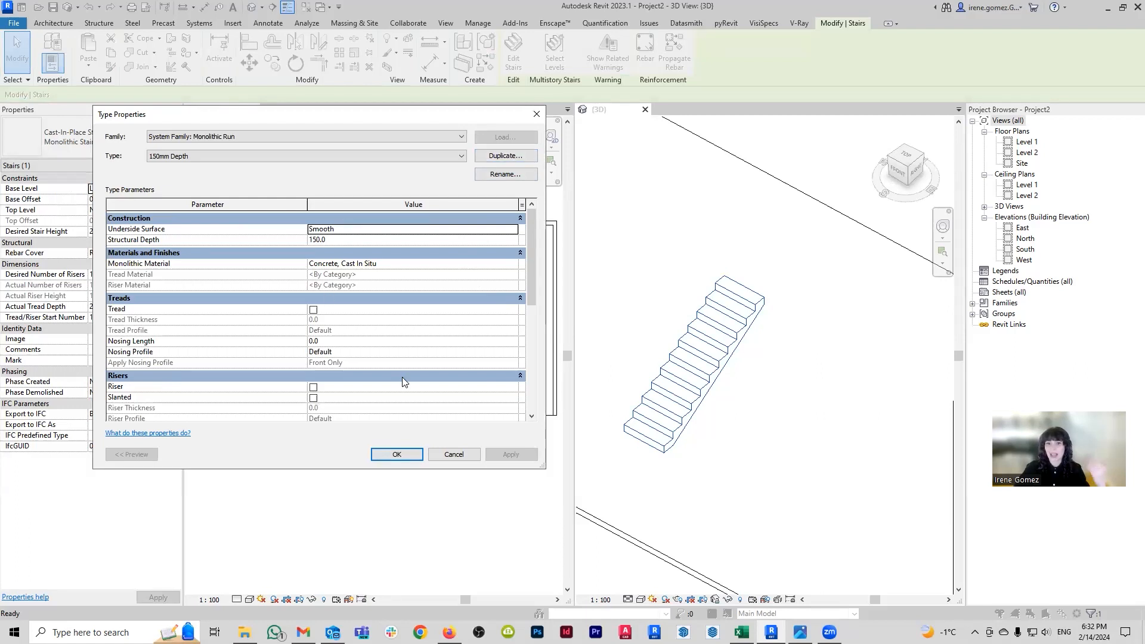
pyautogui.click(531, 156)
pyautogui.write('p')
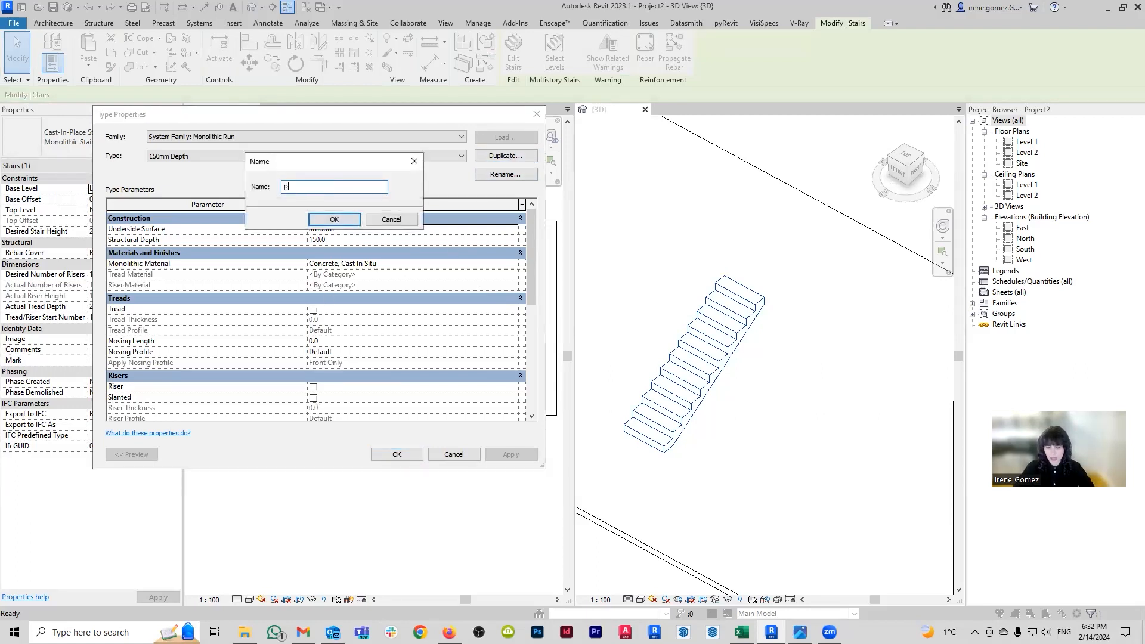
pyautogui.write('latform')
pyautogui.press('Return')
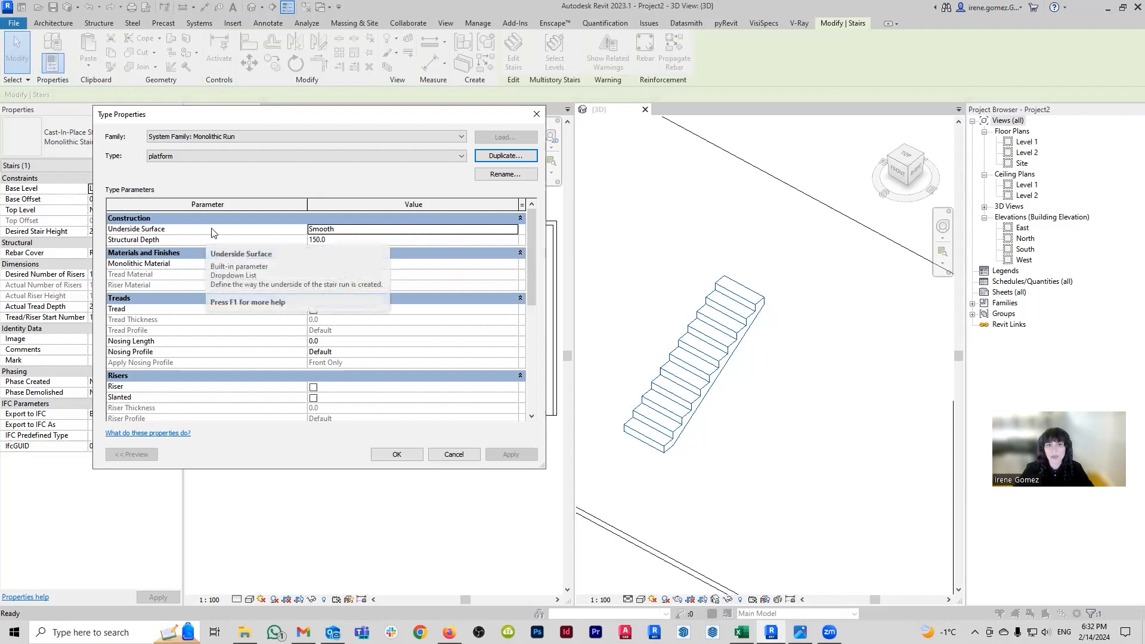
# Set the platform run type's structural depth to 2000 mm and apply the type changes to the stair
pyautogui.click(349, 243)
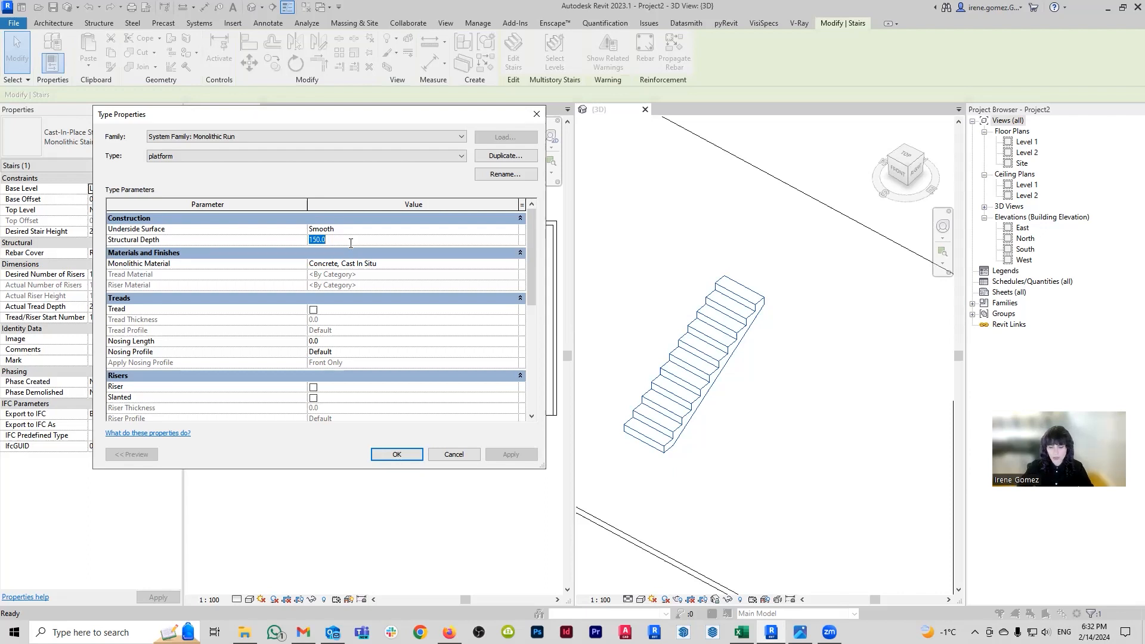
pyautogui.write('2000')
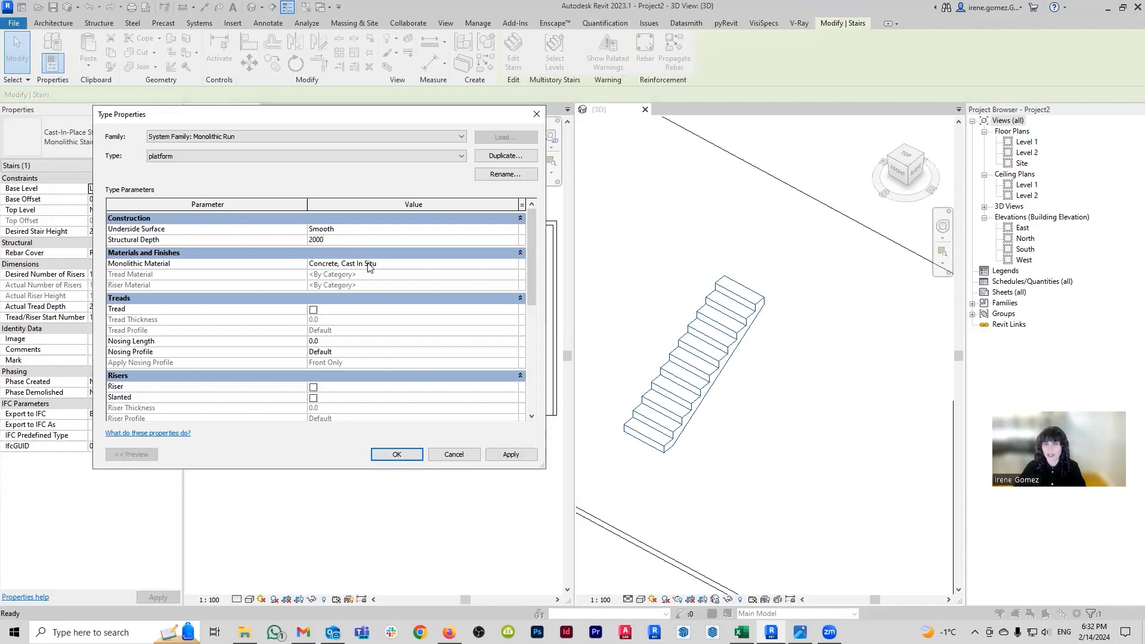
pyautogui.press('Return')
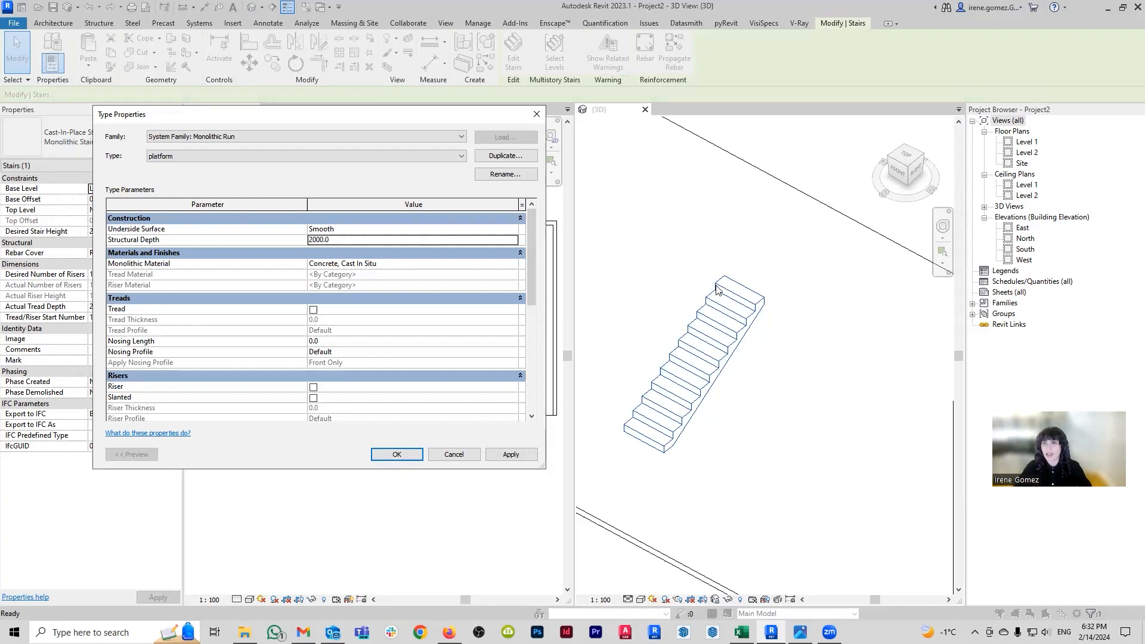
pyautogui.click(517, 457)
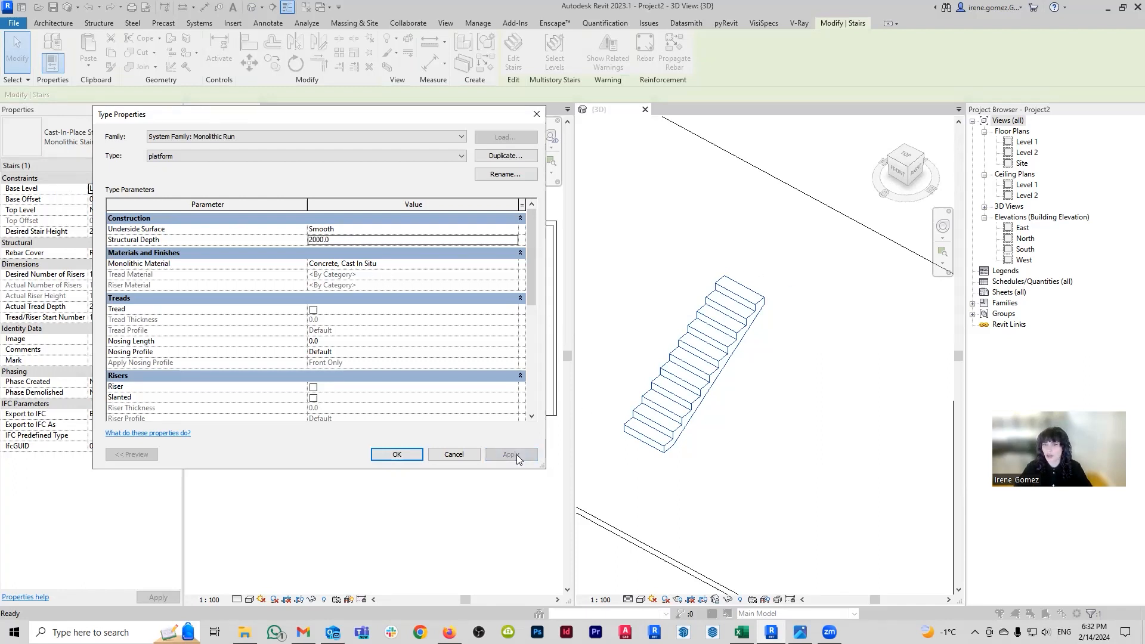
pyautogui.click(394, 457)
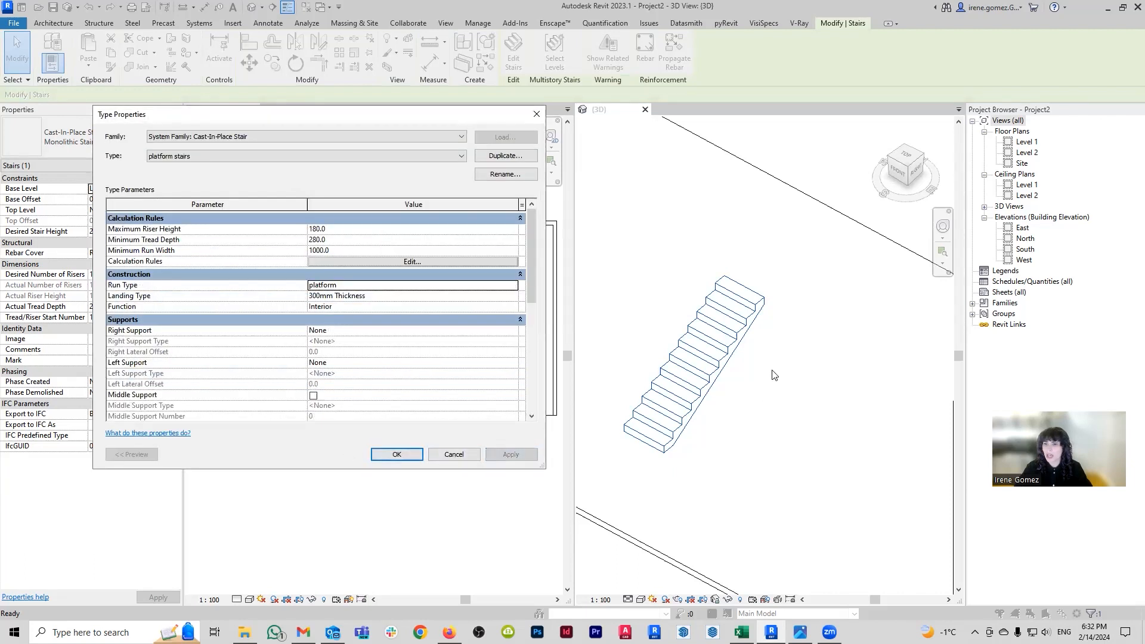
pyautogui.click(399, 455)
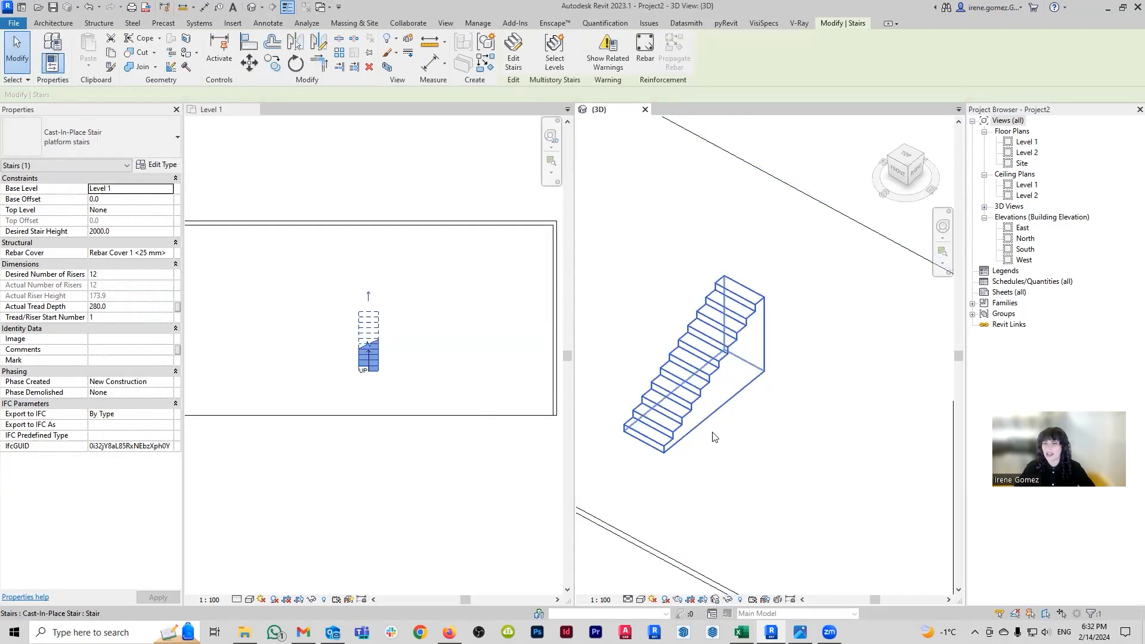
# Edit the platform stair and convert its run to a custom sketch-based component
pyautogui.click(634, 471)
pyautogui.keyDown('shift'); pyautogui.moveTo(716, 401); pyautogui.dragTo(763, 378, button='middle'); pyautogui.keyUp('shift')
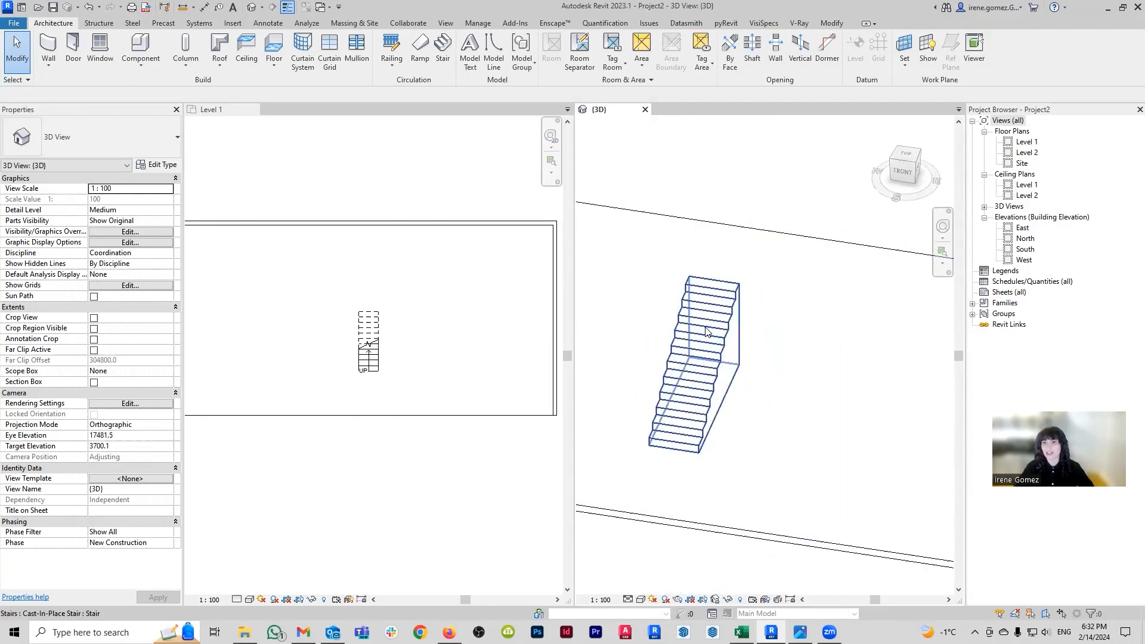
pyautogui.click(401, 370)
pyautogui.scroll(-2, 401, 370)
pyautogui.moveTo(406, 369); pyautogui.dragTo(430, 385, button='middle')
pyautogui.scroll(1, 386, 305)
pyautogui.click(382, 367)
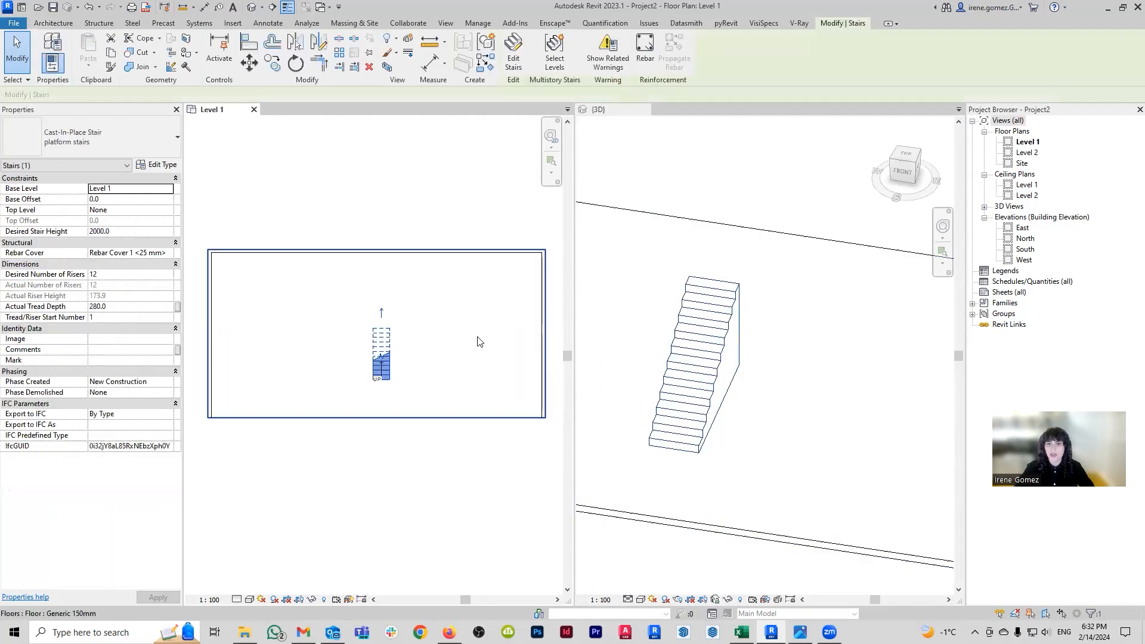
pyautogui.click(513, 50)
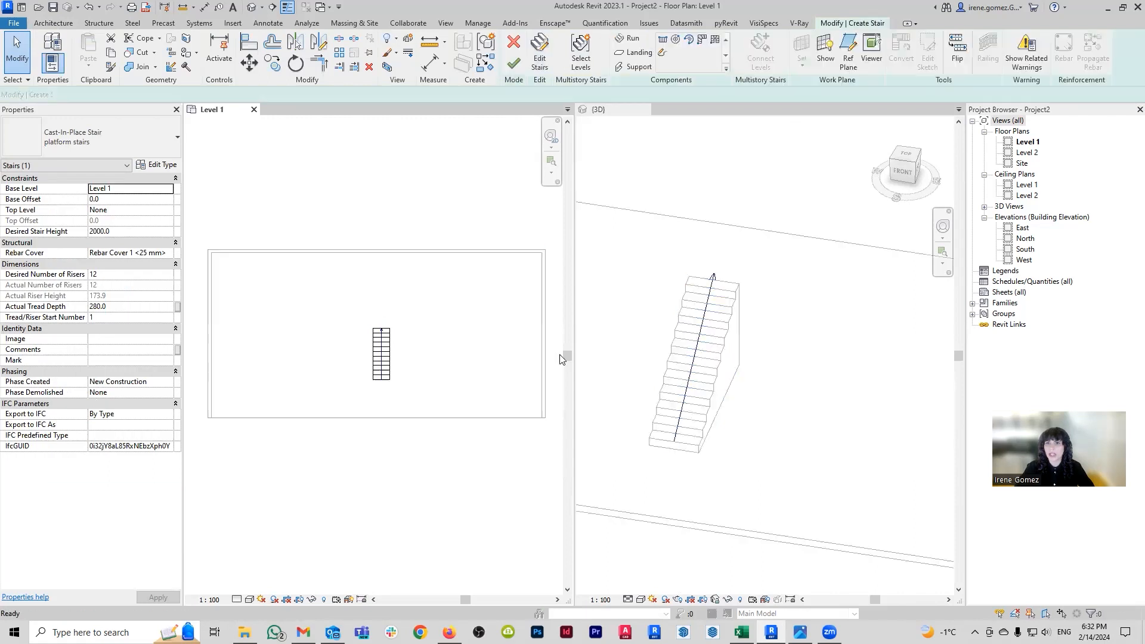
pyautogui.click(380, 365)
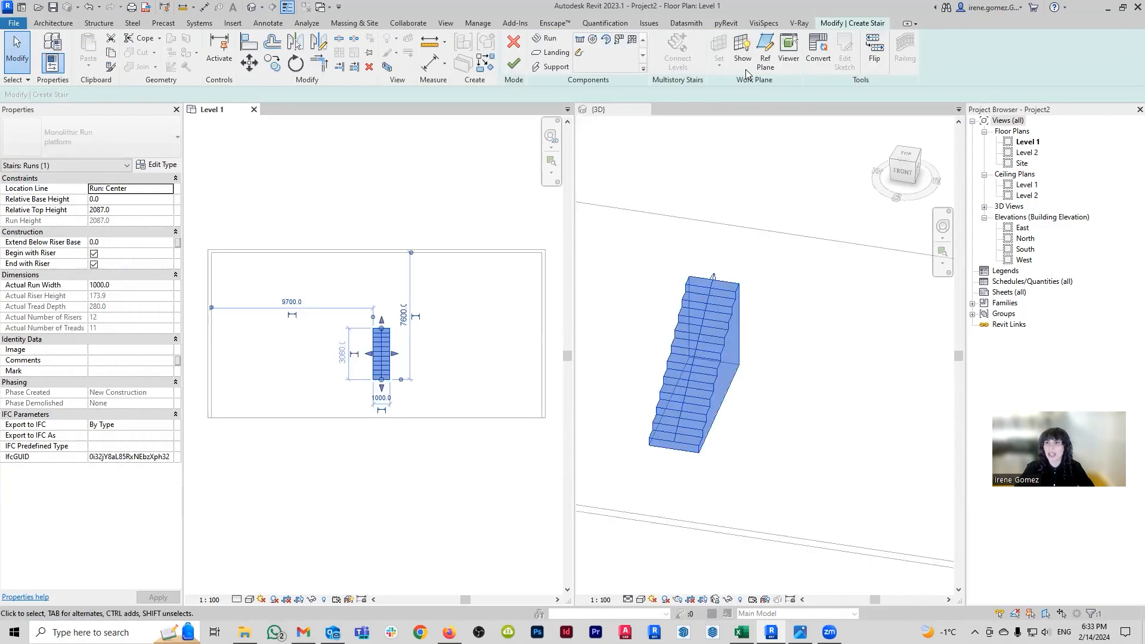
pyautogui.click(819, 48)
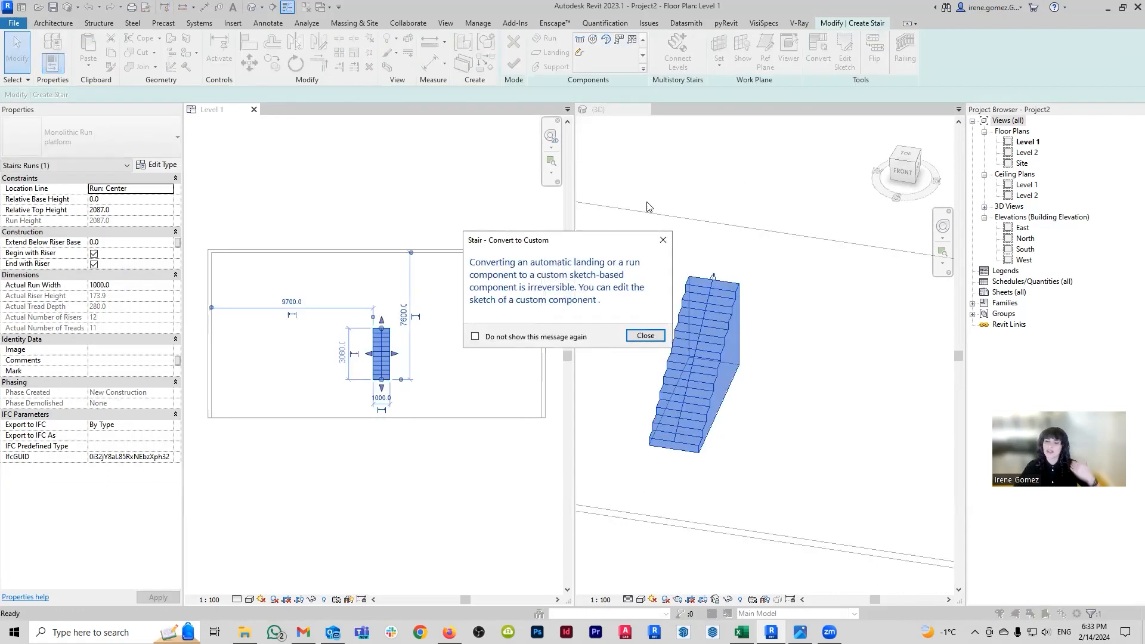
pyautogui.click(645, 335)
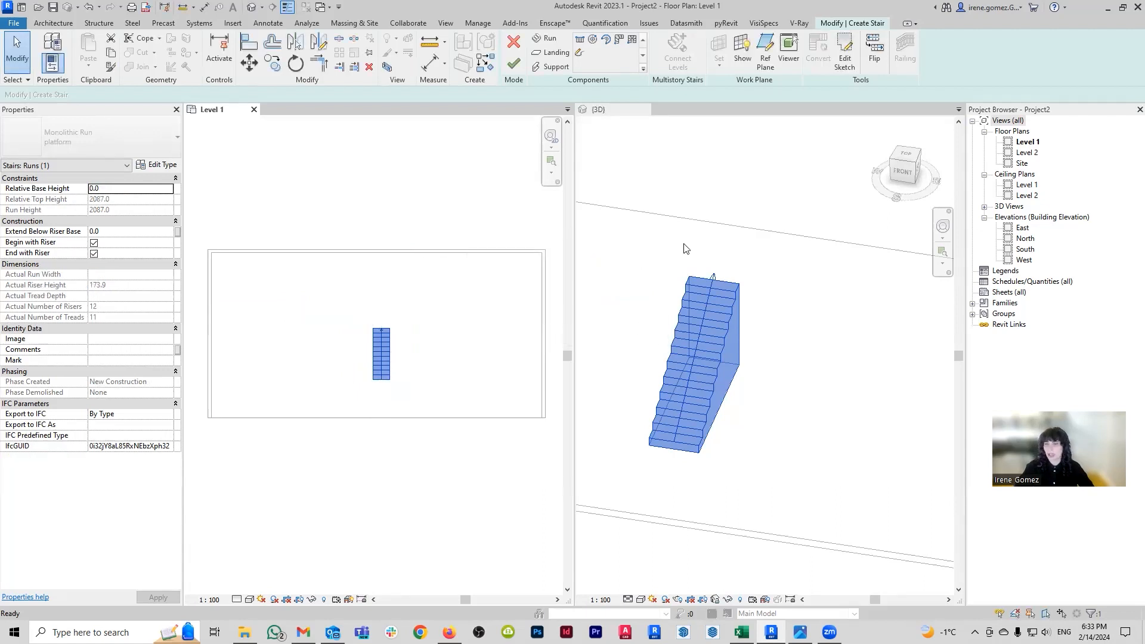
# Edit the run's sketch and stretch the stair path up to the inner face of the upper wall in plan
pyautogui.click(843, 55)
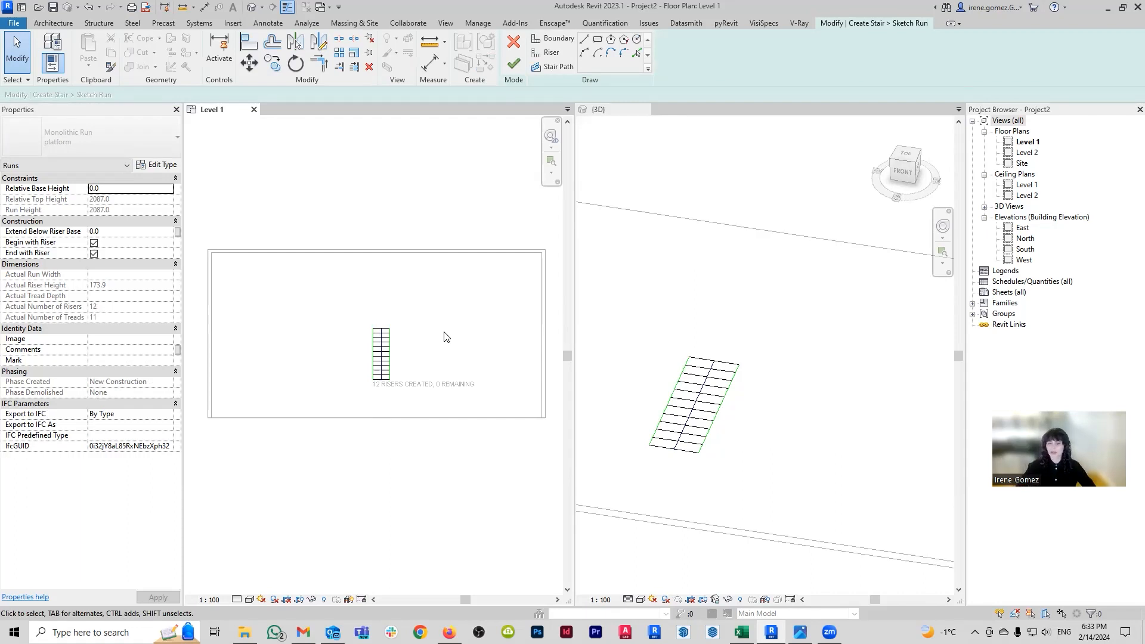
pyautogui.scroll(2, 377, 354)
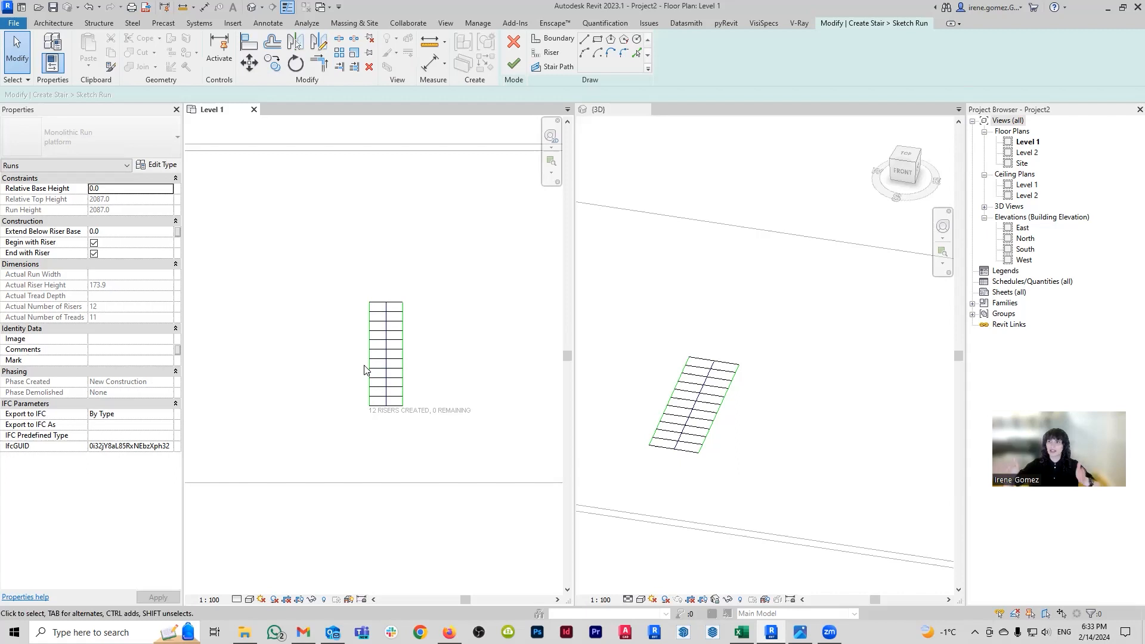
pyautogui.scroll(1, 367, 310)
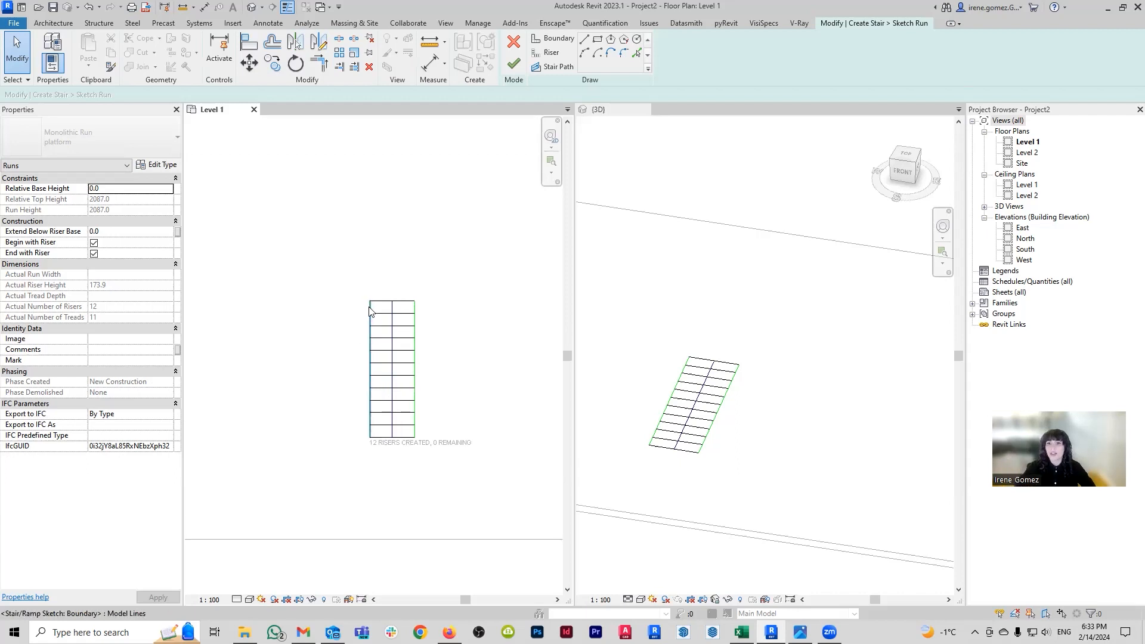
pyautogui.scroll(2, 383, 308)
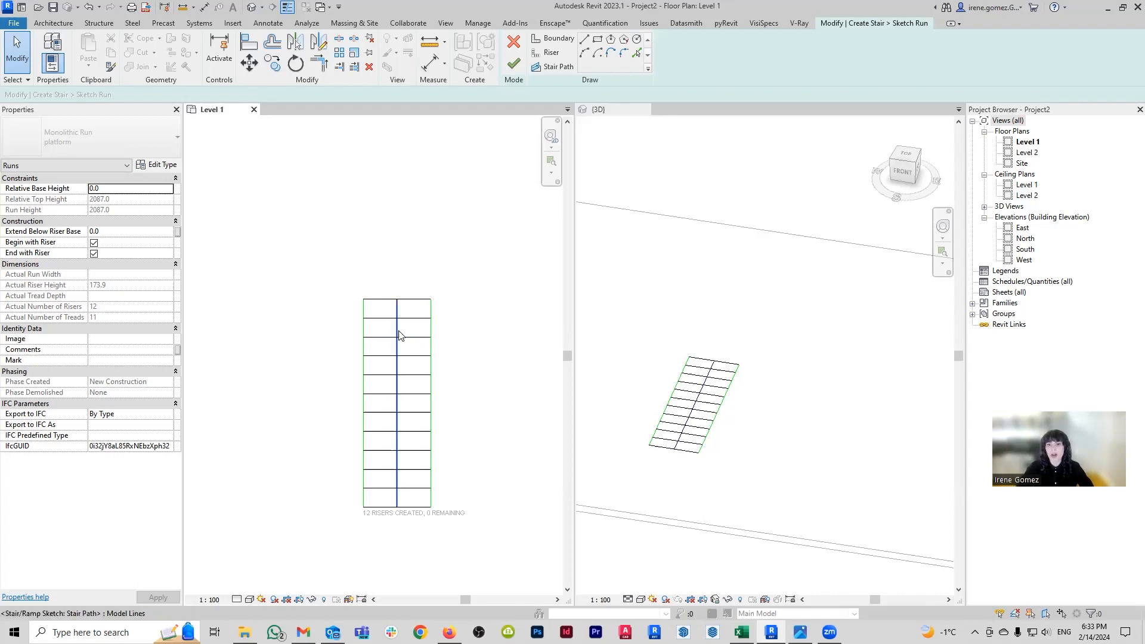
pyautogui.click(399, 335)
pyautogui.scroll(-3, 464, 425)
pyautogui.scroll(-2, 471, 435)
pyautogui.moveTo(466, 424); pyautogui.dragTo(466, 308)
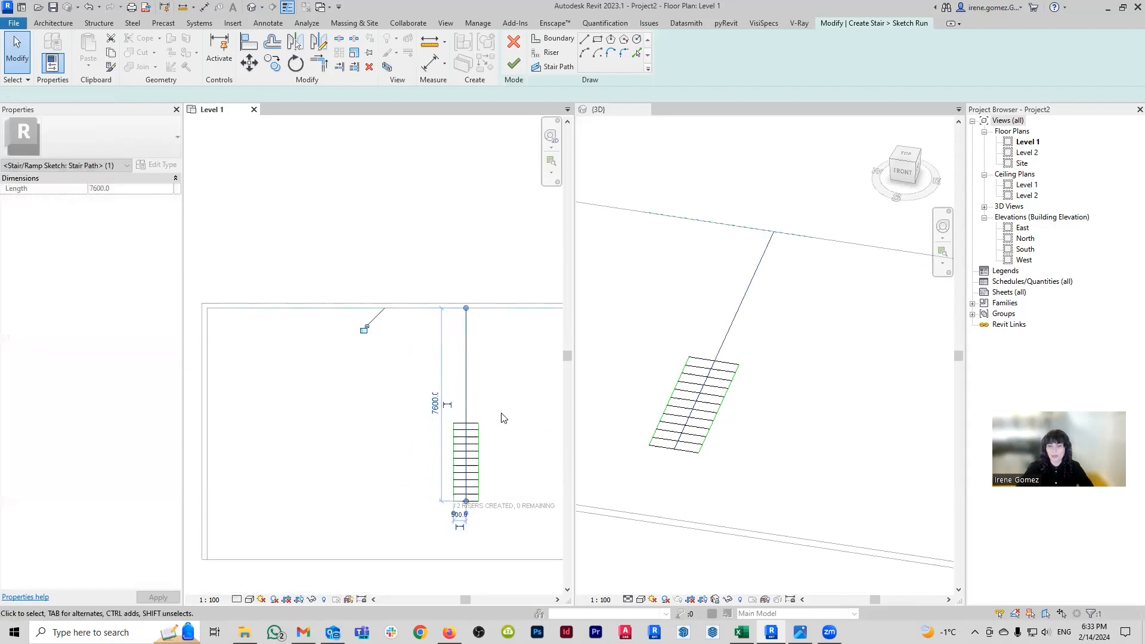
# Move the run's two side boundary lines outward to the inner faces of the room's left and right walls
pyautogui.click(453, 446)
pyautogui.moveTo(454, 446); pyautogui.dragTo(212, 449)
pyautogui.hotkey('ctrl', 'z')
pyautogui.moveTo(512, 460); pyautogui.dragTo(422, 437, button='middle')
pyautogui.click(421, 437)
pyautogui.click(395, 434)
pyautogui.moveTo(558, 495); pyautogui.dragTo(458, 490, button='middle')
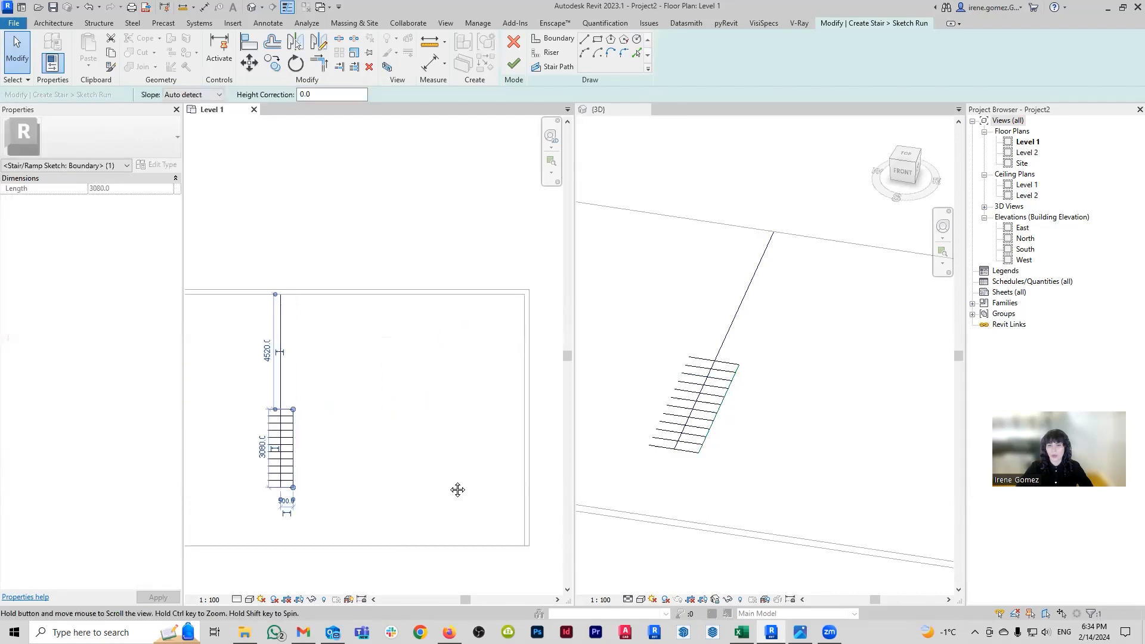
pyautogui.moveTo(293, 438); pyautogui.dragTo(521, 431)
# Move the run's uppermost riser line to the inner face of the upper wall
pyautogui.moveTo(507, 450); pyautogui.dragTo(563, 448, button='middle')
pyautogui.scroll(-2, 486, 441)
pyautogui.scroll(-2, 486, 441)
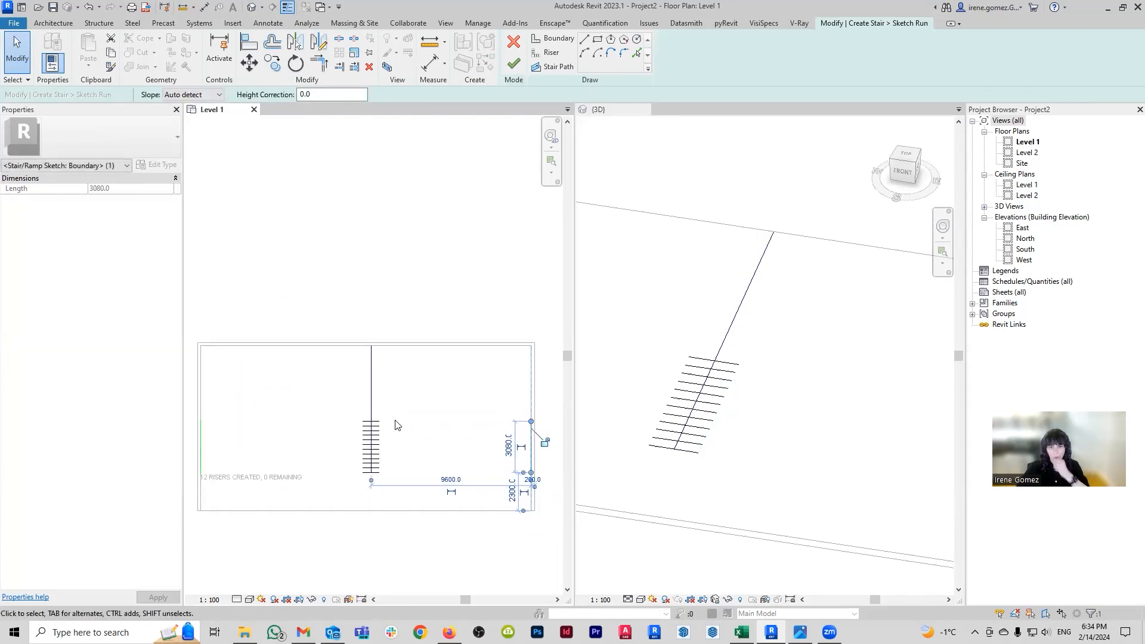
pyautogui.click(371, 421)
pyautogui.scroll(2, 374, 424)
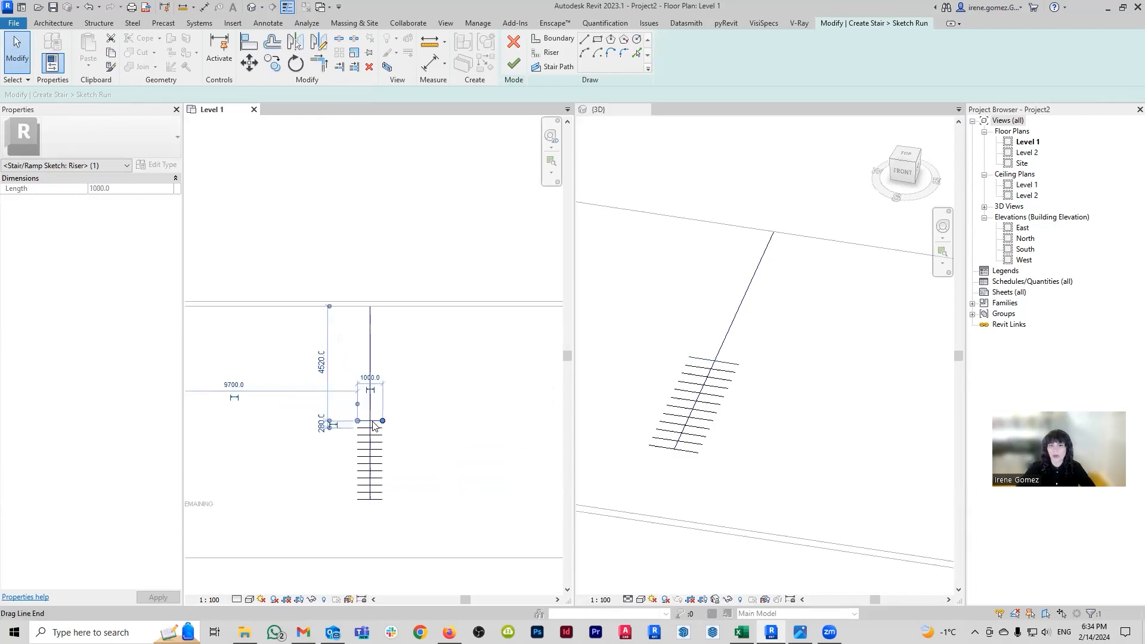
pyautogui.moveTo(373, 421); pyautogui.dragTo(377, 310)
pyautogui.moveTo(323, 427); pyautogui.dragTo(474, 431, button='middle')
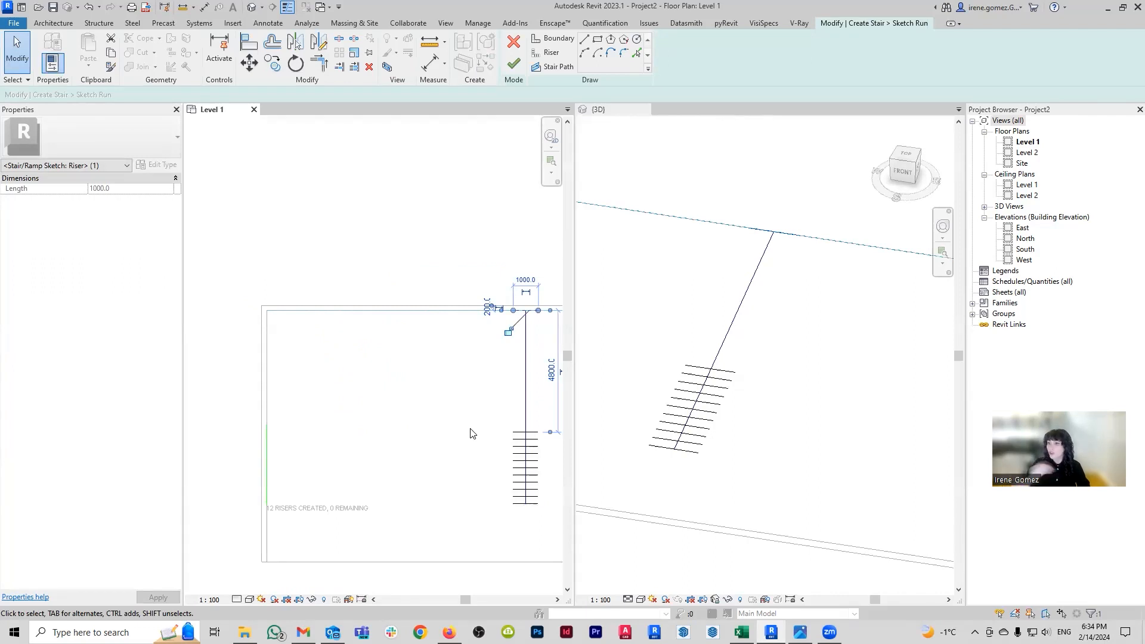
pyautogui.click(461, 425)
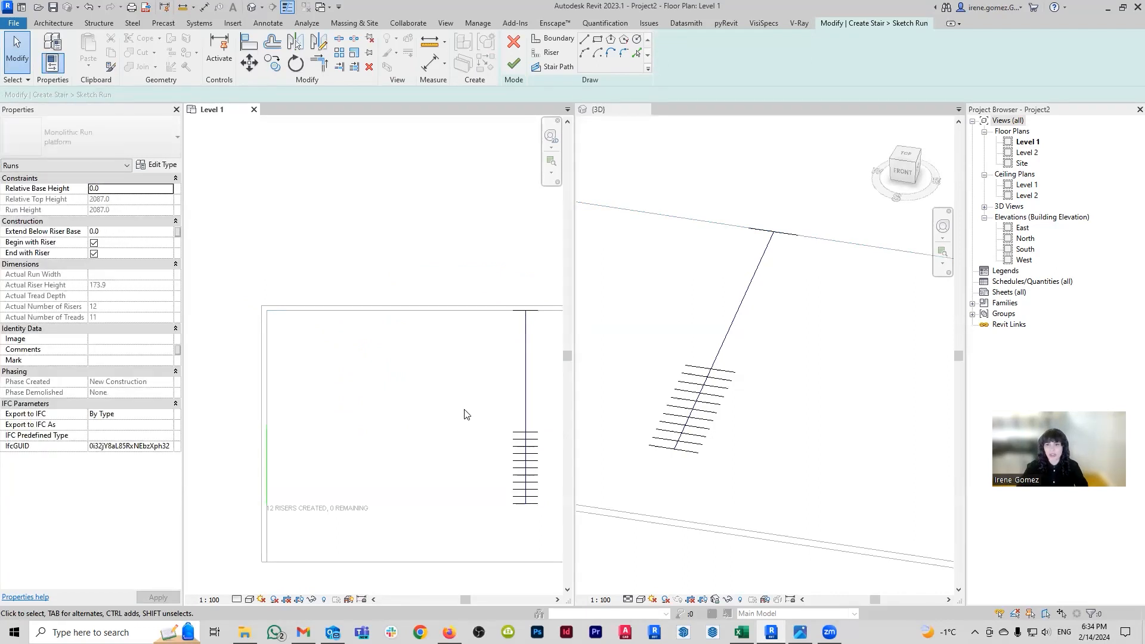
# Use Trim/Extend to Corner to join the riser at the upper wall with both side boundary lines
pyautogui.press('t')
pyautogui.press('r')
pyautogui.click(267, 441)
pyautogui.click(516, 317)
pyautogui.moveTo(508, 378); pyautogui.dragTo(248, 410, button='middle')
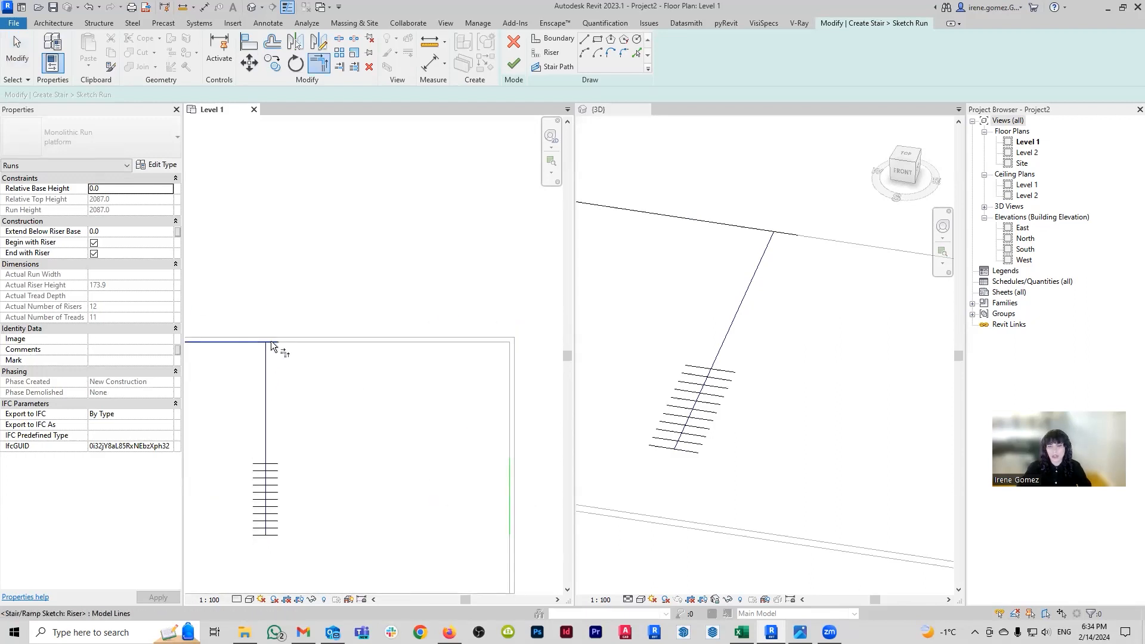
pyautogui.press('Escape')
pyautogui.scroll(-2, 506, 397)
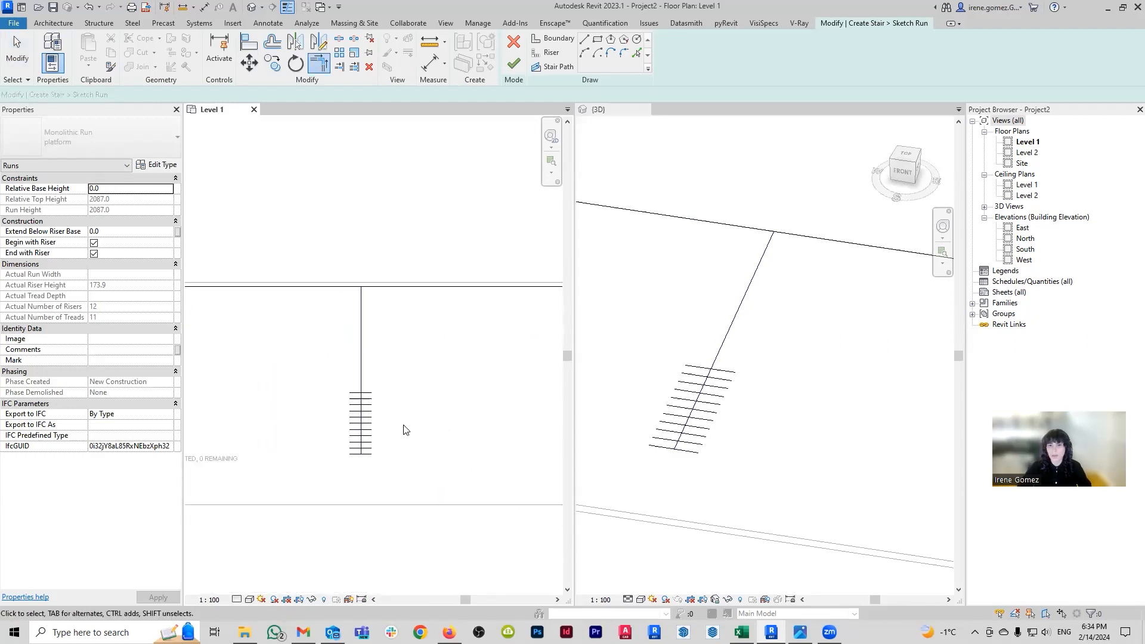
pyautogui.scroll(1, 338, 468)
pyautogui.scroll(-1, 338, 471)
pyautogui.press('t')
pyautogui.press('r')
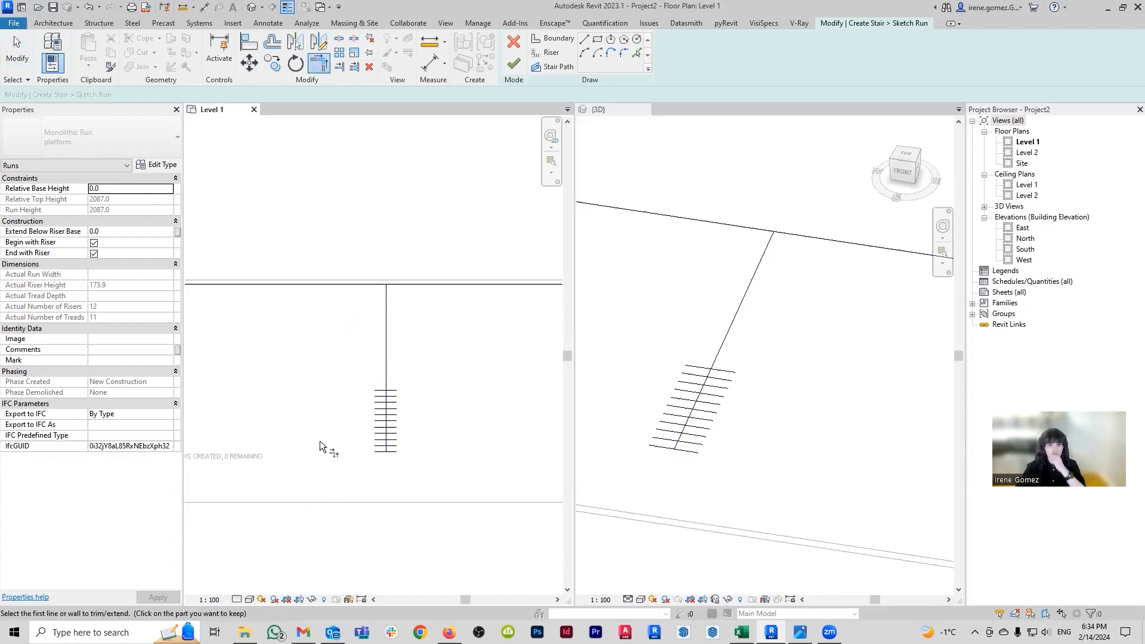
pyautogui.press('Escape')
# Delete the uppermost of the short risers and start a riser with the start-end-radius arc
pyautogui.moveTo(364, 408); pyautogui.dragTo(399, 411, button='middle')
pyautogui.scroll(-1, 399, 412)
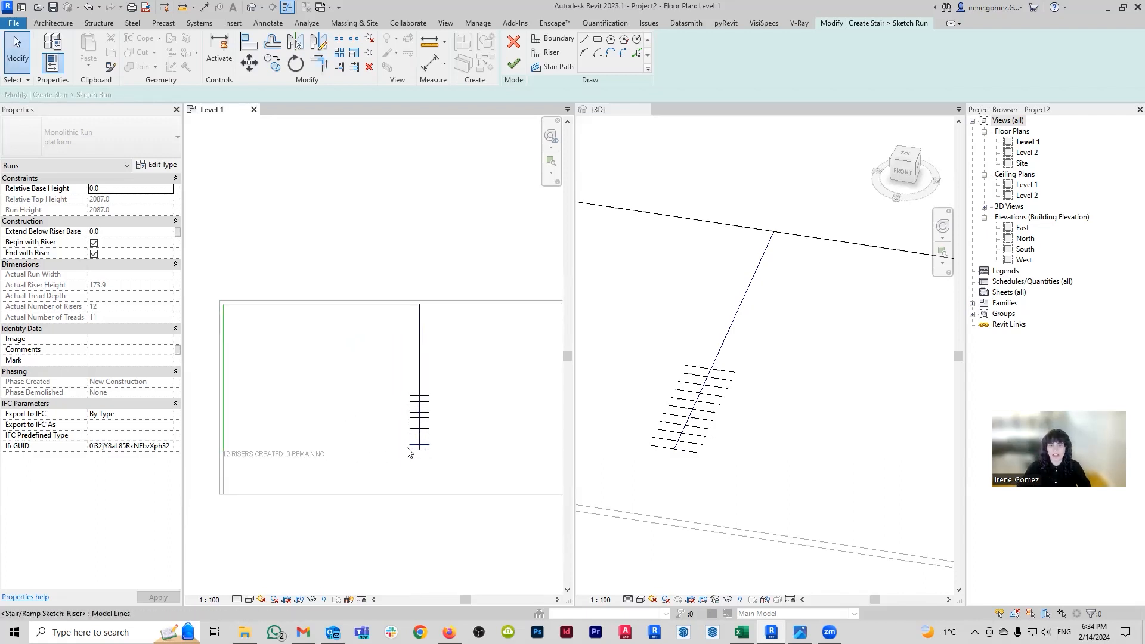
pyautogui.click(418, 396)
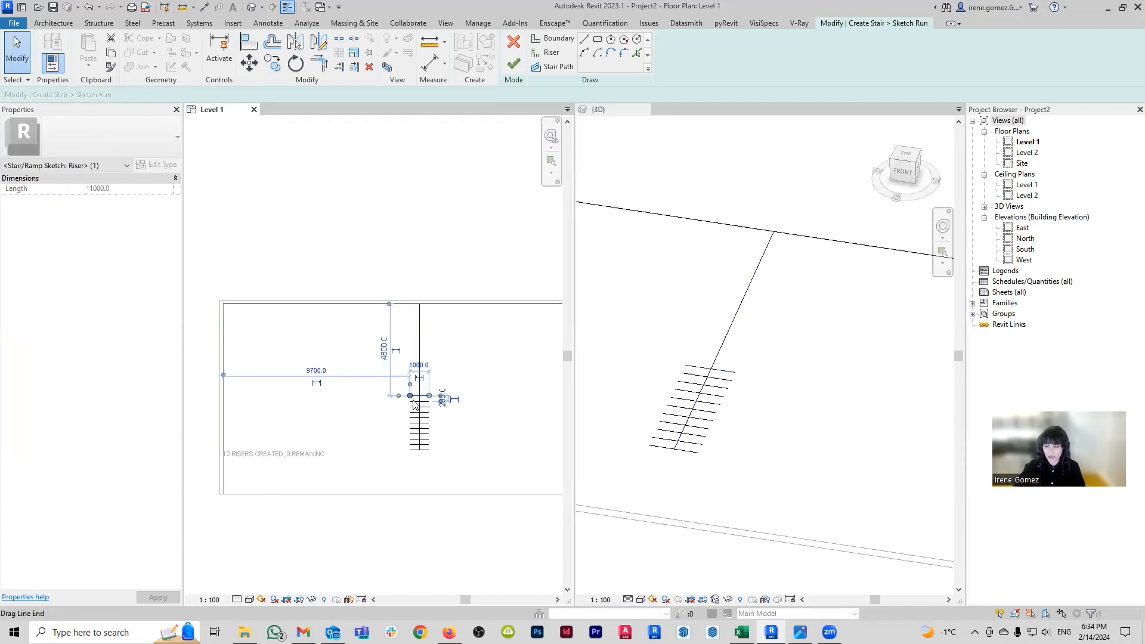
pyautogui.press('Delete')
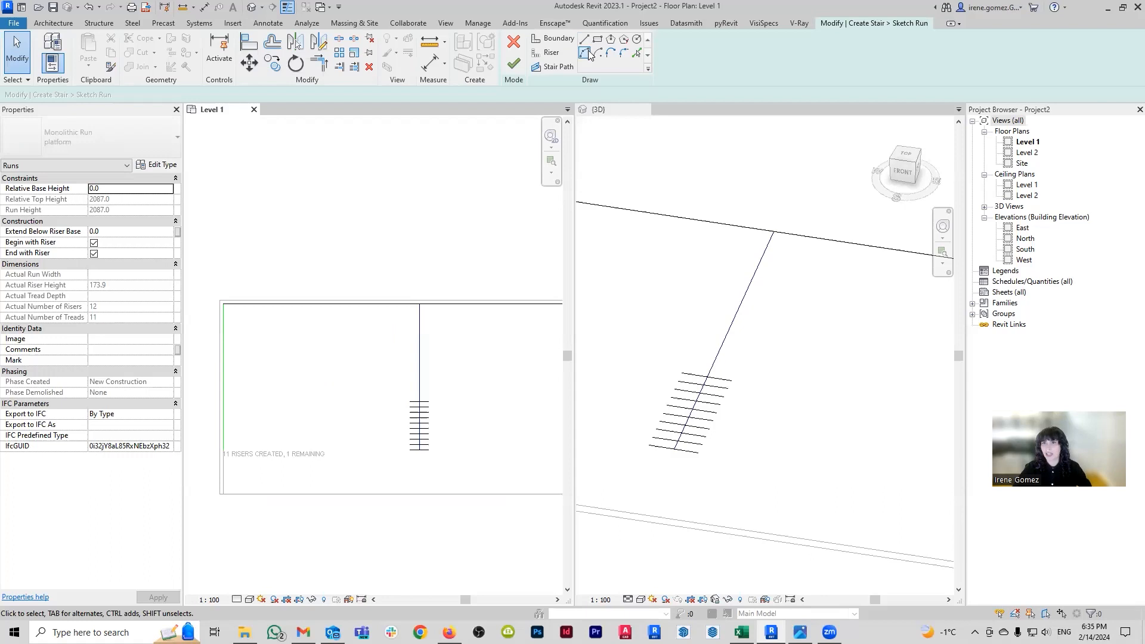
pyautogui.click(547, 52)
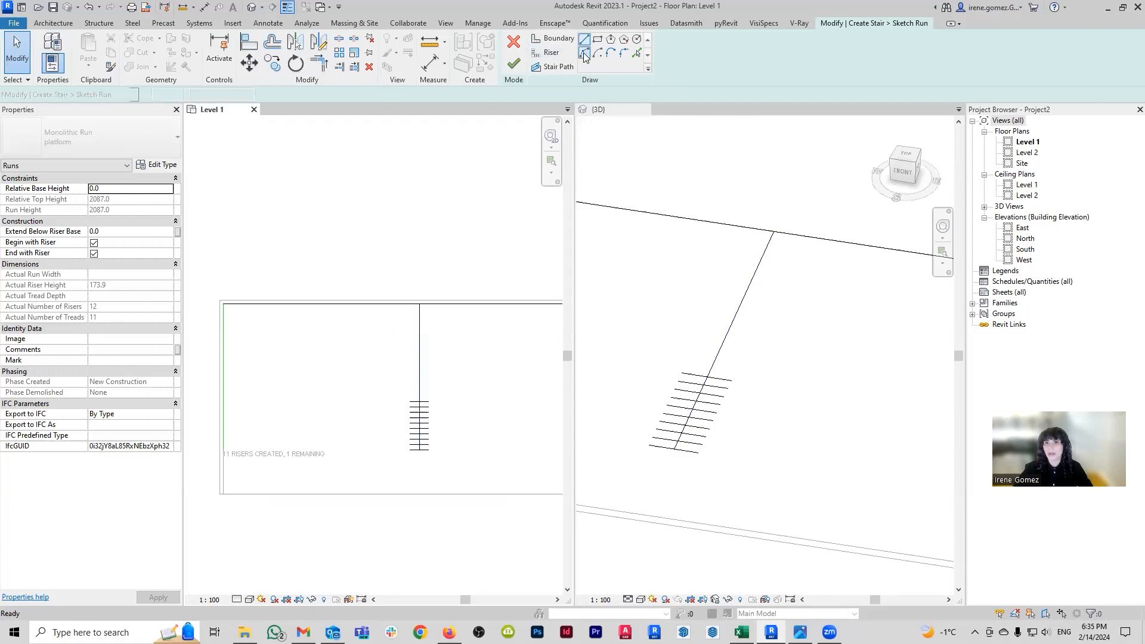
pyautogui.scroll(3, 241, 331)
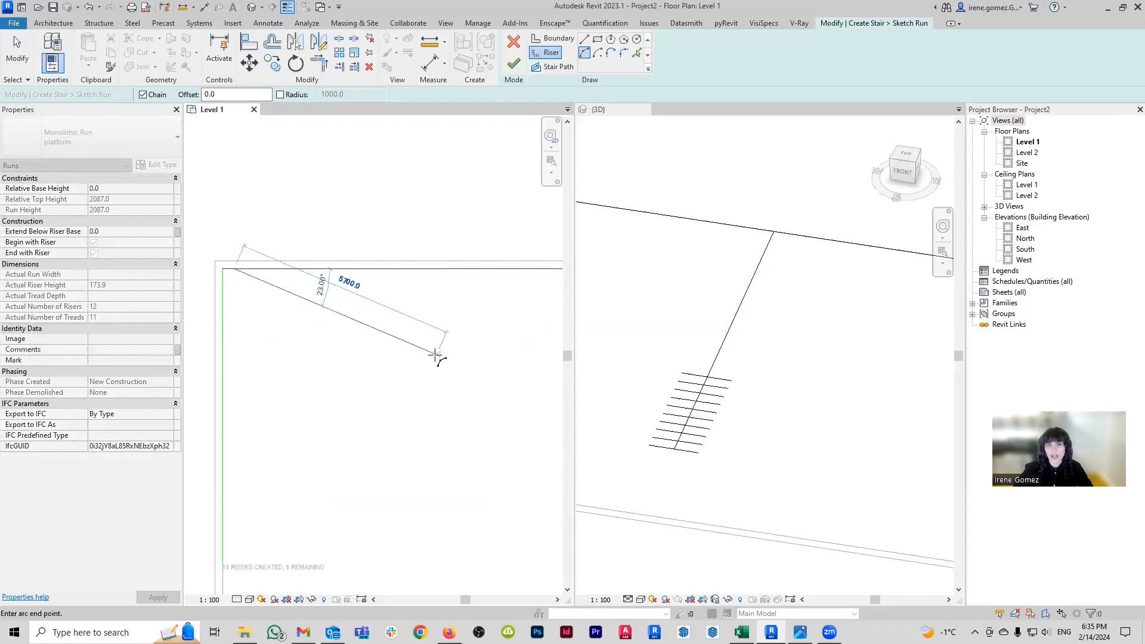
pyautogui.click(470, 342)
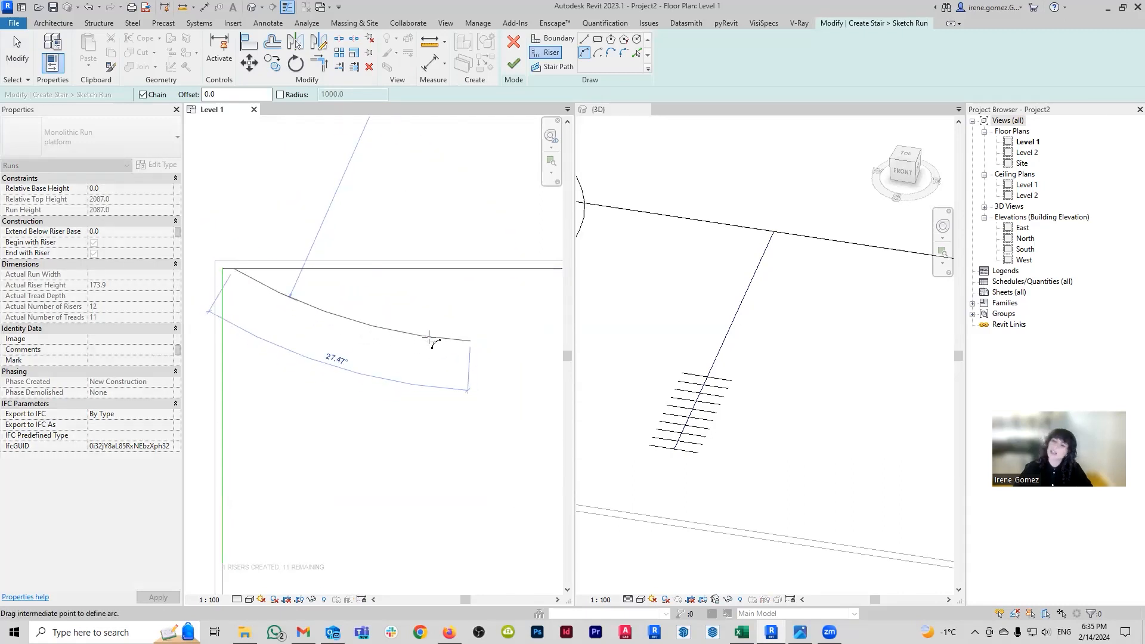
pyautogui.press('Escape')
# Draw a shallow arc riser starting on the left boundary line just below its upper corner and curving slightly downward
pyautogui.scroll(4, 226, 274)
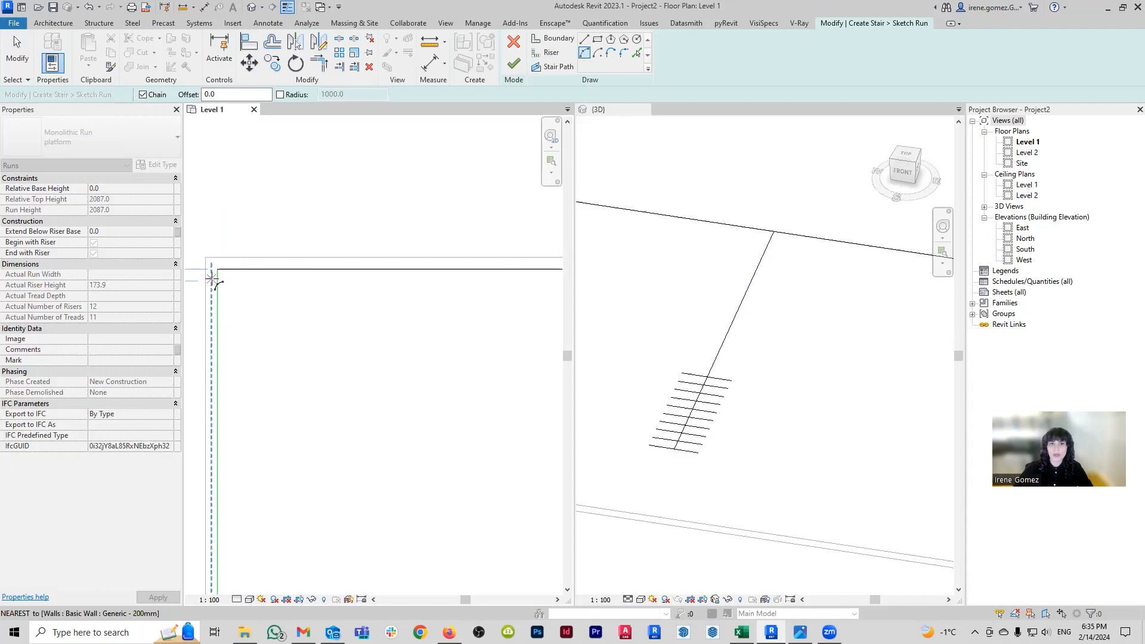
pyautogui.scroll(3, 279, 264)
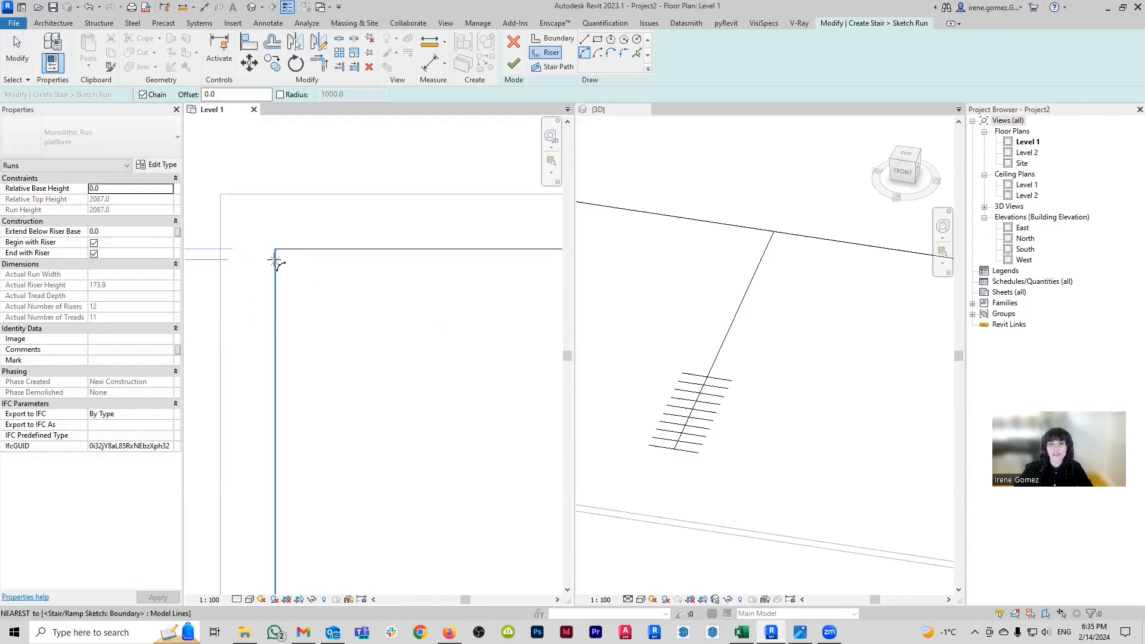
pyautogui.scroll(2, 275, 254)
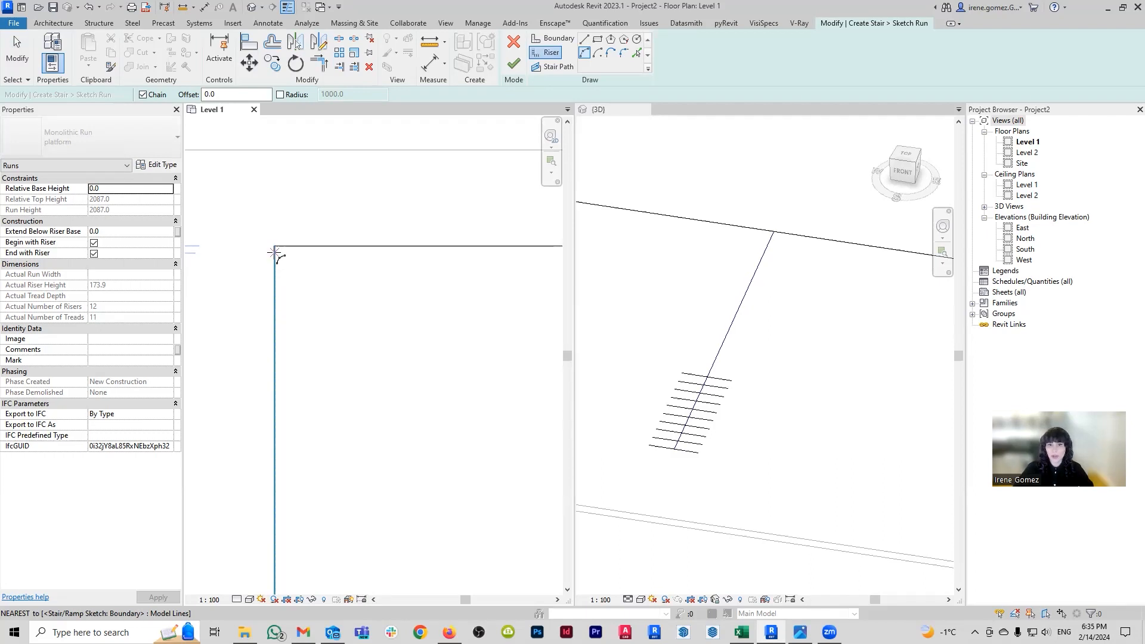
pyautogui.click(274, 251)
pyautogui.scroll(-2, 271, 263)
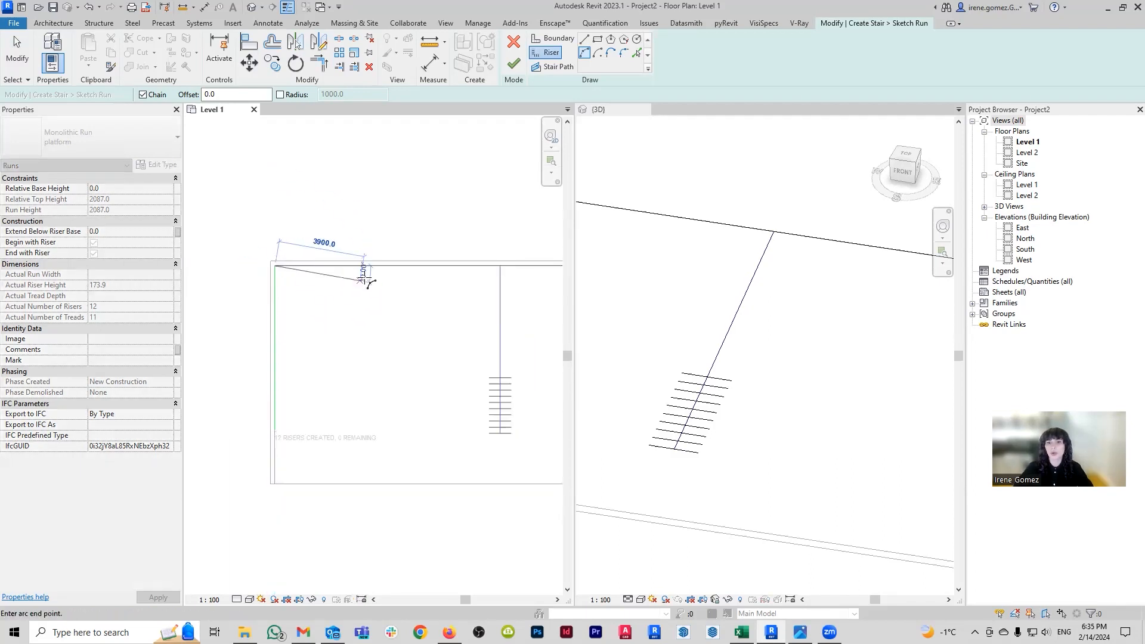
pyautogui.click(344, 275)
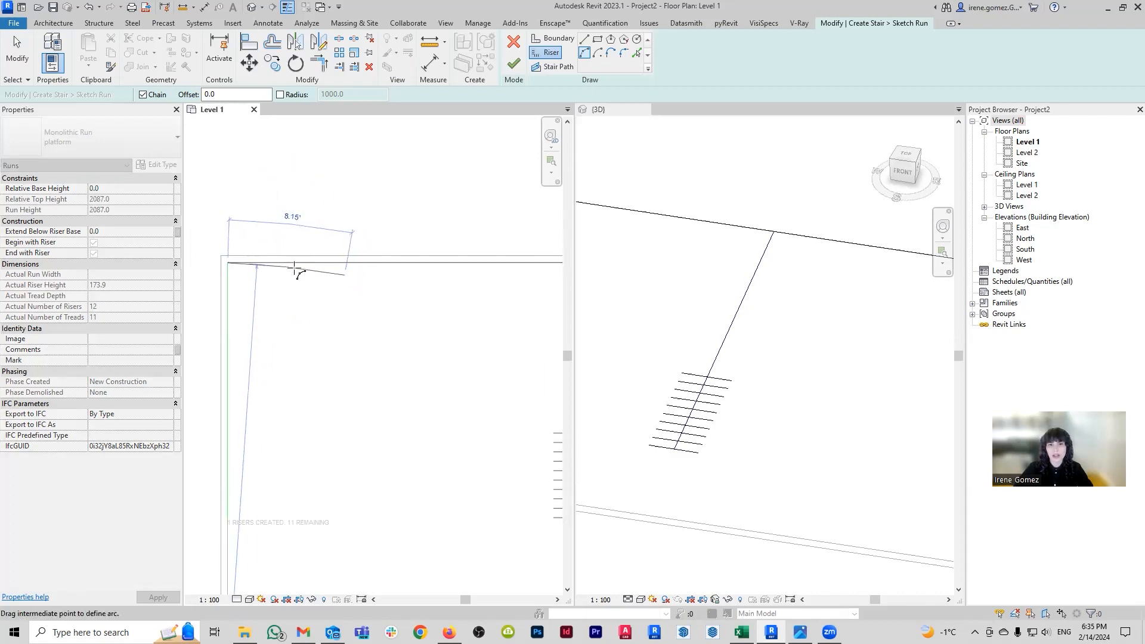
pyautogui.scroll(3, 296, 266)
pyautogui.click(295, 266)
# Extend the curved riser with two more arcs, crossing the stair path and bending downward beyond it
pyautogui.scroll(-2, 396, 332)
pyautogui.scroll(-3, 358, 314)
pyautogui.click(498, 304)
pyautogui.click(468, 309)
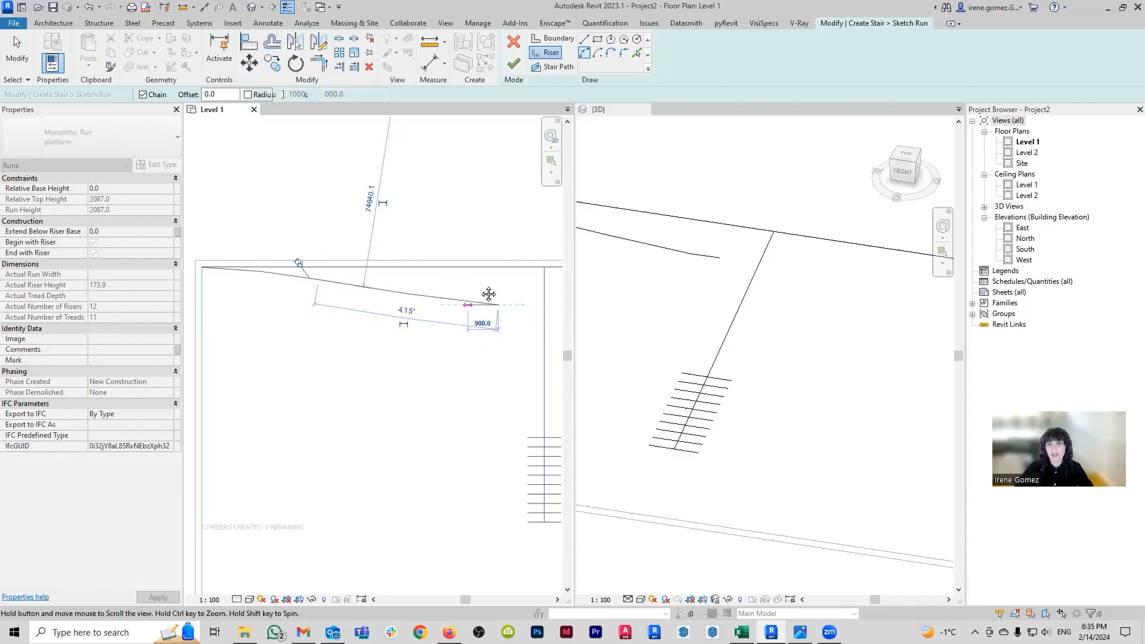
pyautogui.moveTo(488, 294); pyautogui.dragTo(360, 261, button='middle')
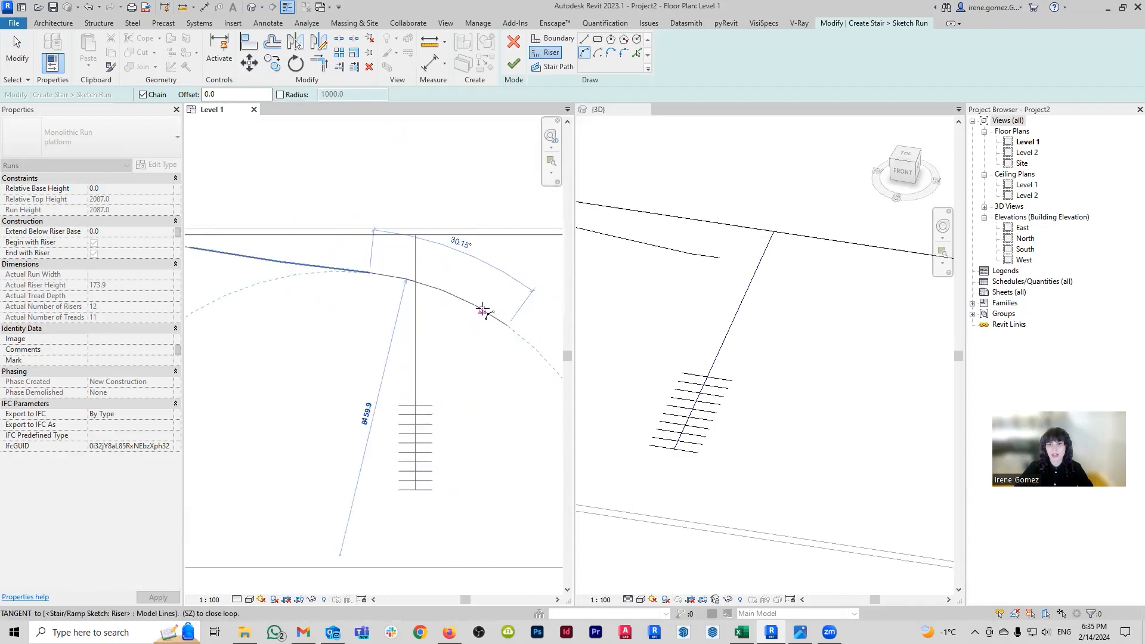
pyautogui.click(483, 310)
# Continue the curved riser with a downward-bulging arc followed by an upward-bulging arc ending near the right boundary line
pyautogui.moveTo(483, 310); pyautogui.dragTo(353, 324, button='middle')
pyautogui.scroll(-1, 353, 324)
pyautogui.scroll(-2, 435, 329)
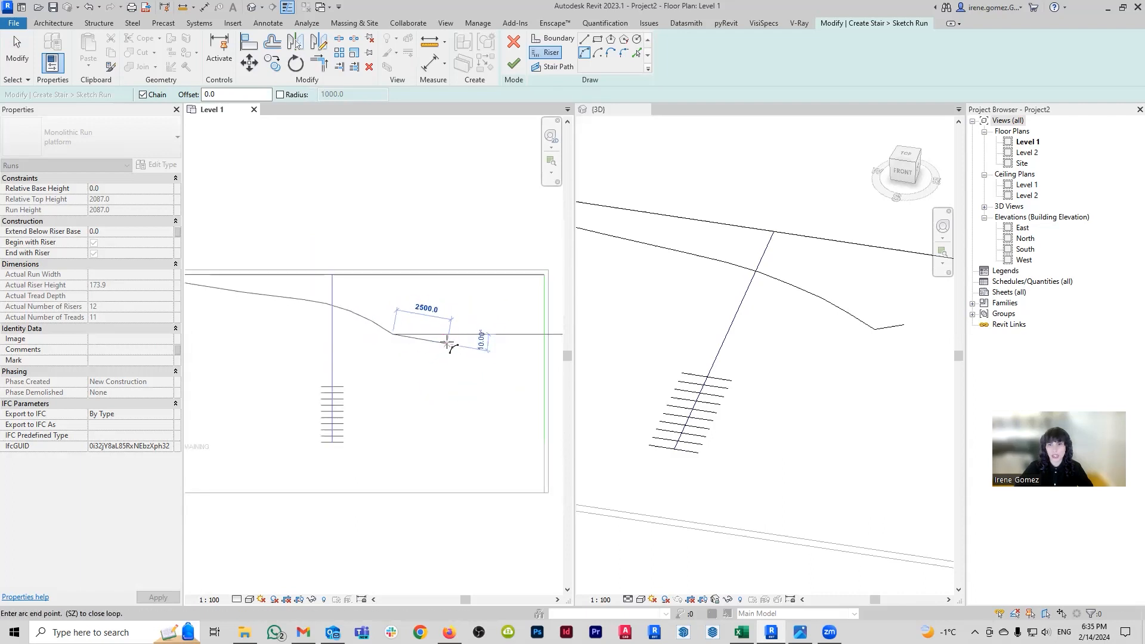
pyautogui.click(465, 334)
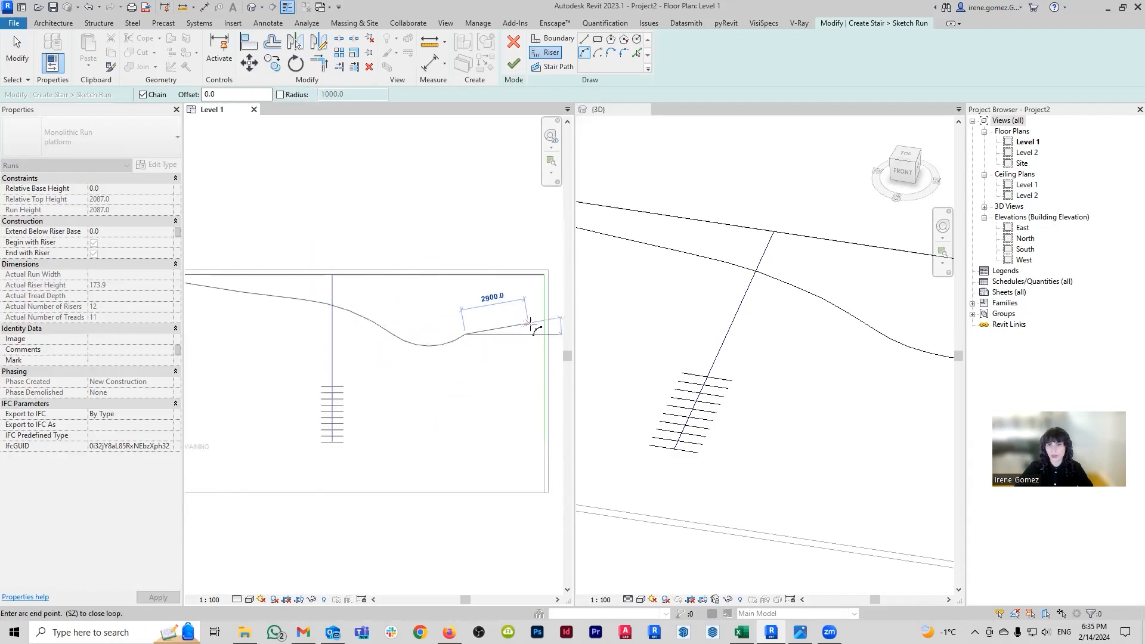
pyautogui.click(538, 327)
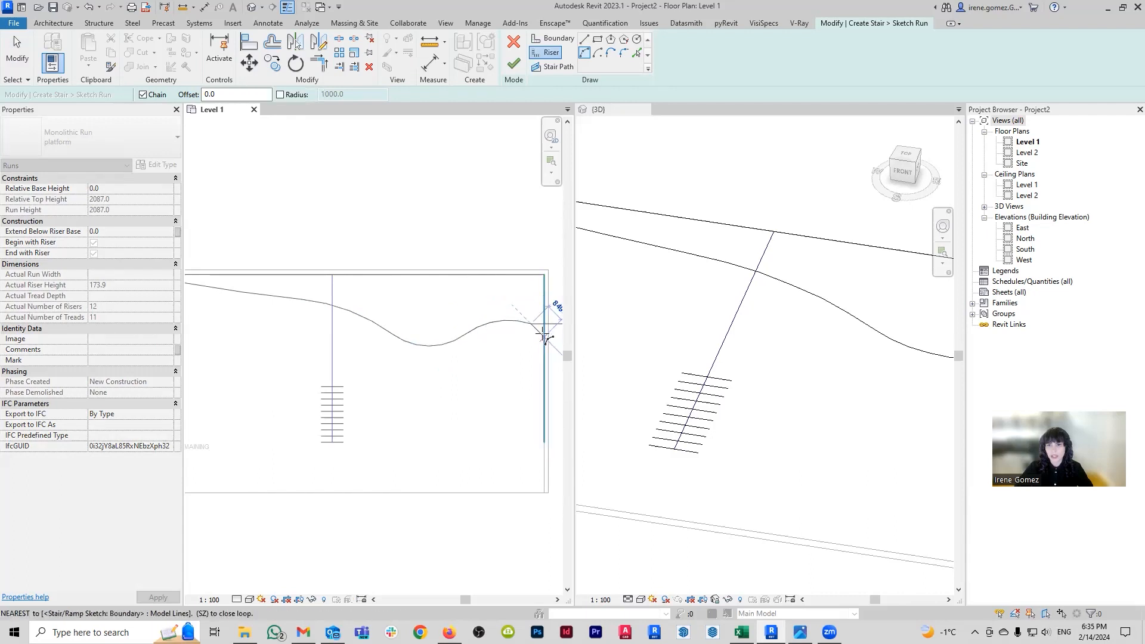
# Try to close the wavy riser with a short arc onto the right boundary line
pyautogui.scroll(4, 539, 331)
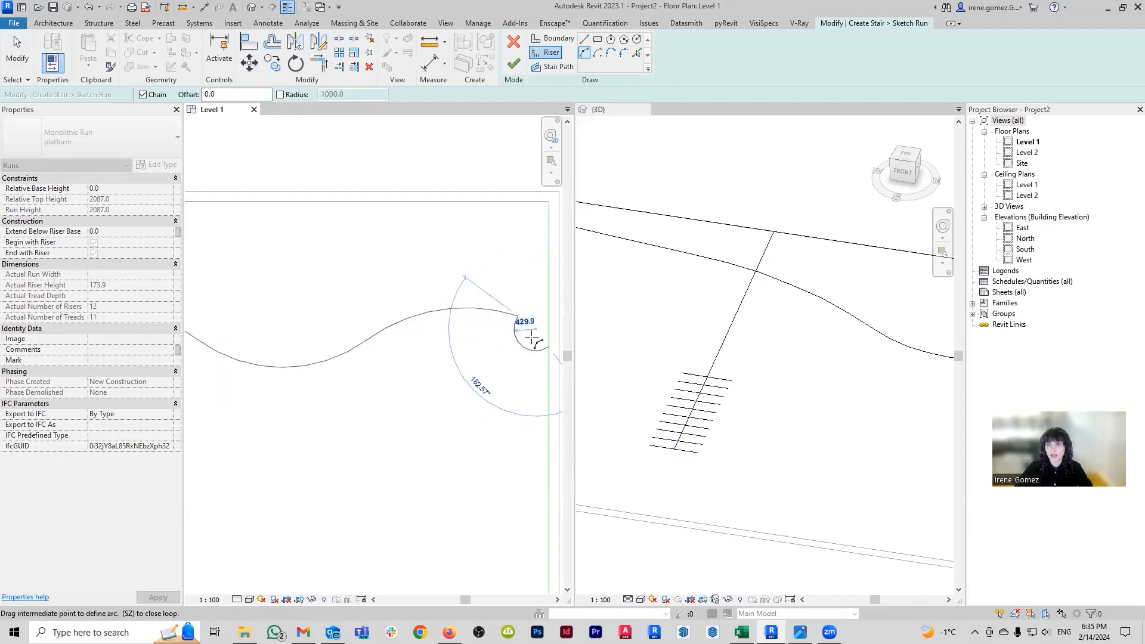
pyautogui.click(539, 326)
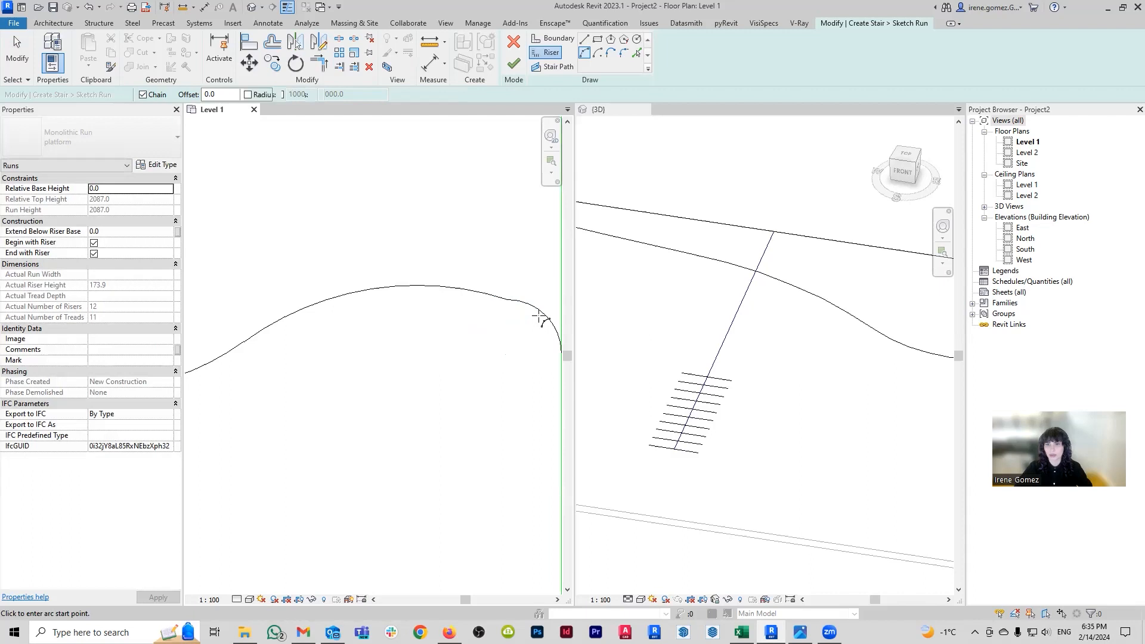
pyautogui.press('Escape')
pyautogui.press('Escape')
pyautogui.moveTo(495, 332); pyautogui.dragTo(449, 312, button='middle')
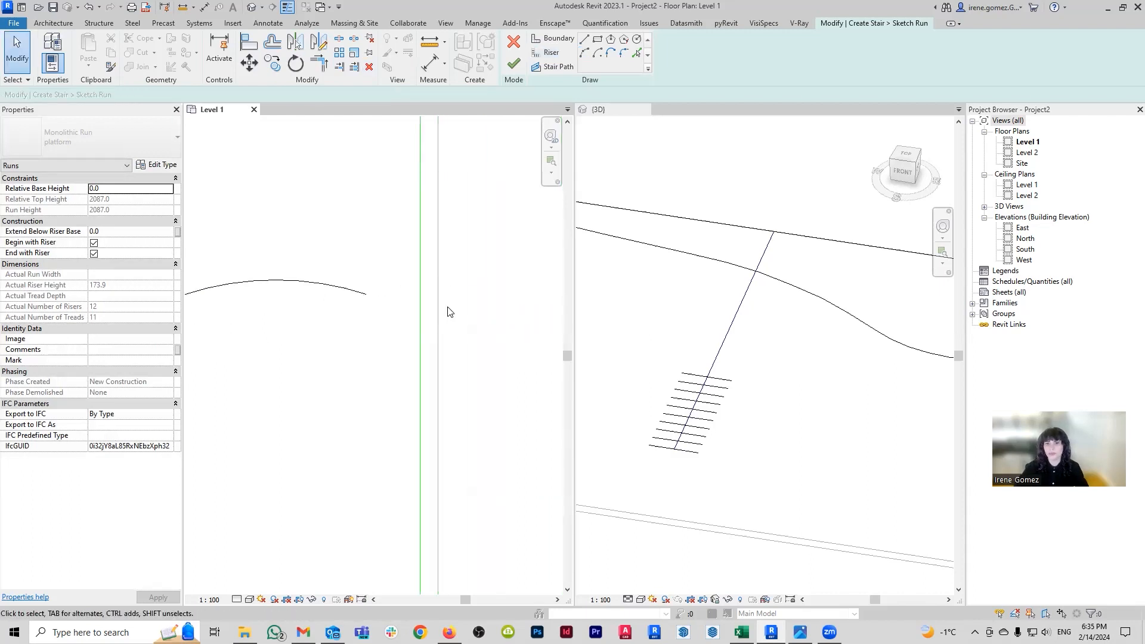
# Draw the closing start-end-radius arc from the wavy riser's free end to the right boundary line
pyautogui.click(587, 53)
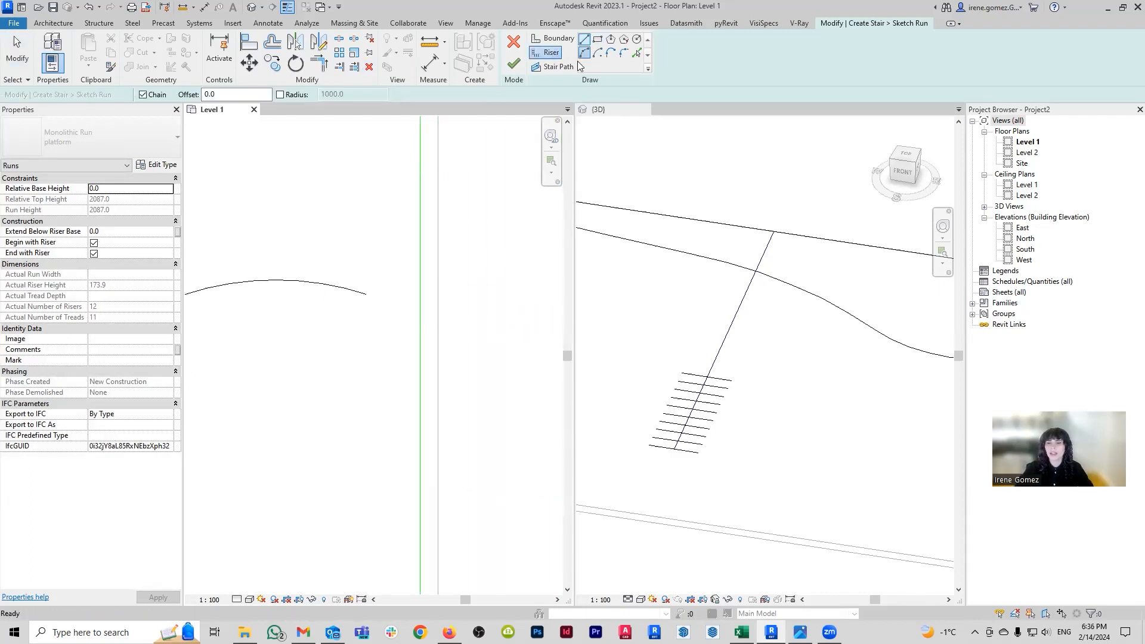
pyautogui.click(366, 294)
pyautogui.press('Escape')
pyautogui.press('Escape')
# Delete the uppermost of the remaining short straight risers on the stair path
pyautogui.scroll(-3, 519, 317)
pyautogui.moveTo(519, 316)
pyautogui.mouseDown(button='middle')
pyautogui.moveTo(321, 407)
pyautogui.moveTo(333, 384)
pyautogui.moveTo(383, 383)
pyautogui.moveTo(404, 366)
pyautogui.mouseUp(button='middle')
pyautogui.press('Escape')
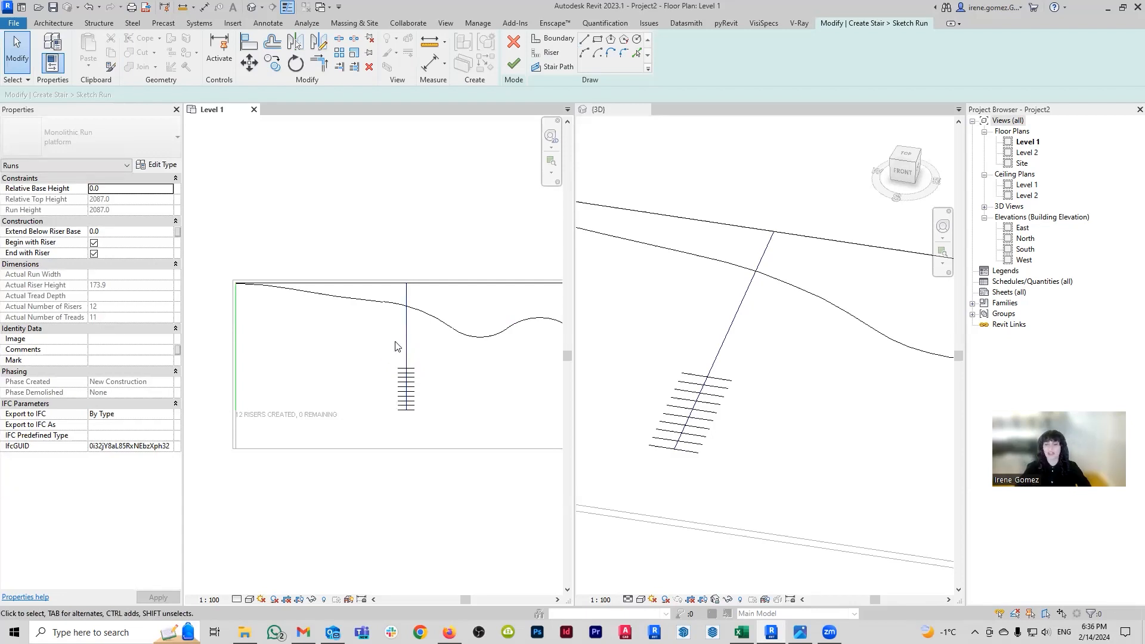
pyautogui.click(404, 370)
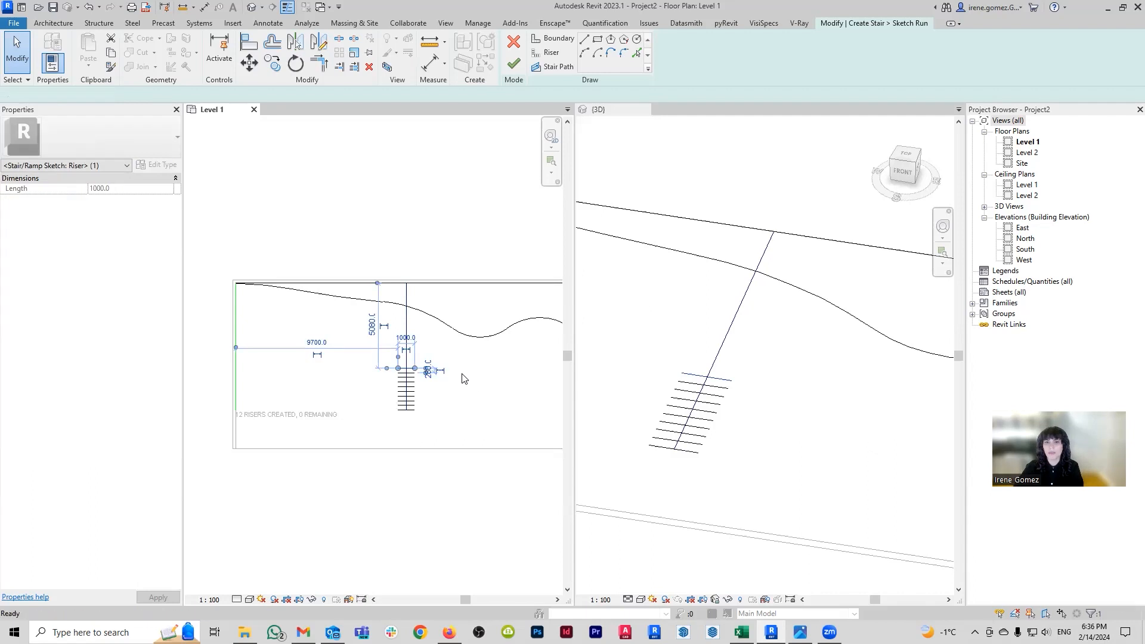
pyautogui.press('Delete')
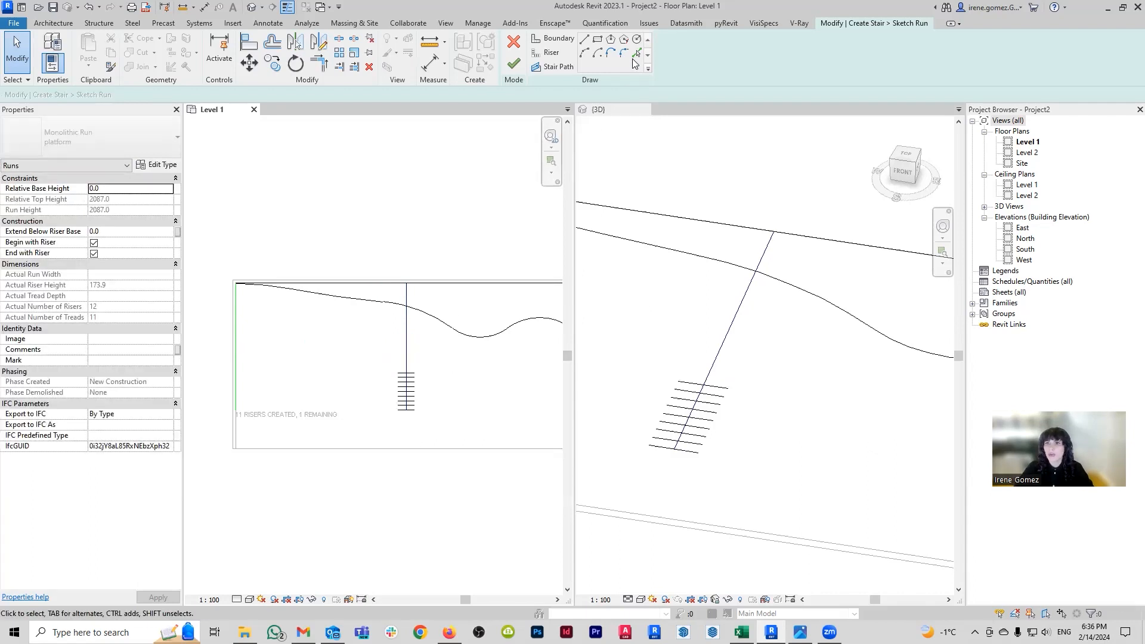
# Try to copy the wavy riser's first arc downward as a boundary line using Pick Lines with an offset of 1.0
pyautogui.click(636, 54)
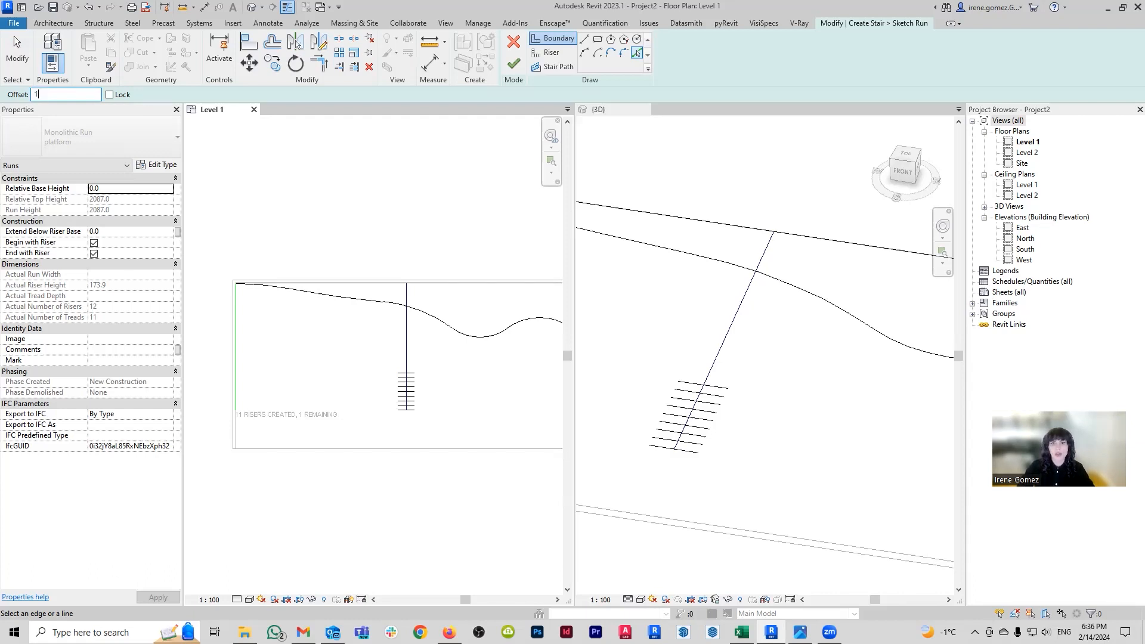
pyautogui.scroll(8, 363, 334)
pyautogui.scroll(4, 338, 276)
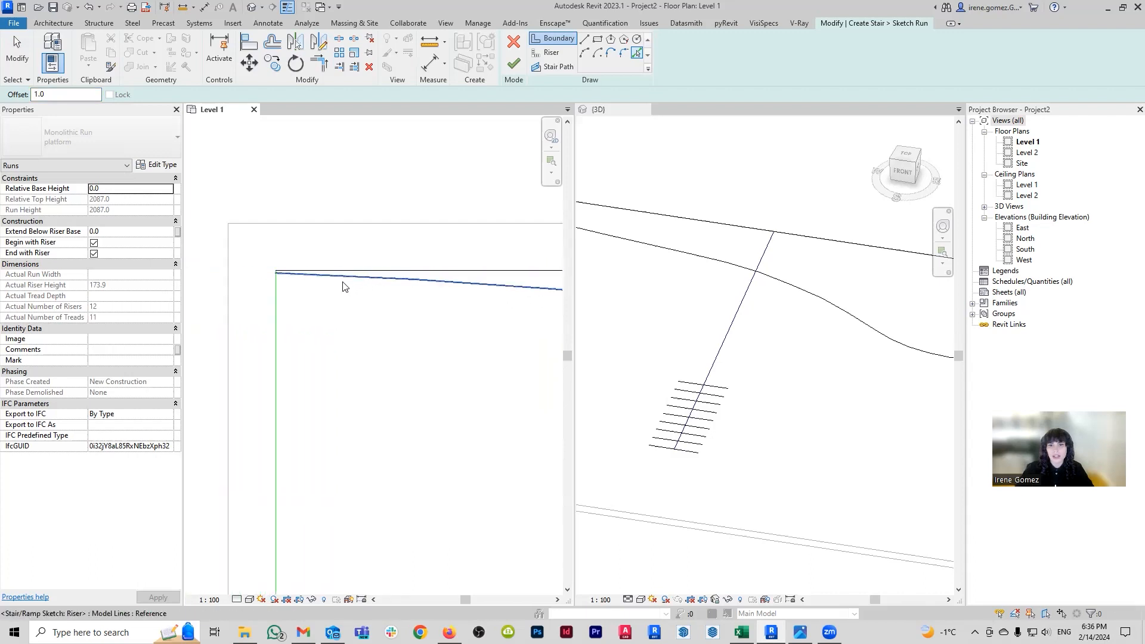
pyautogui.scroll(3, 338, 267)
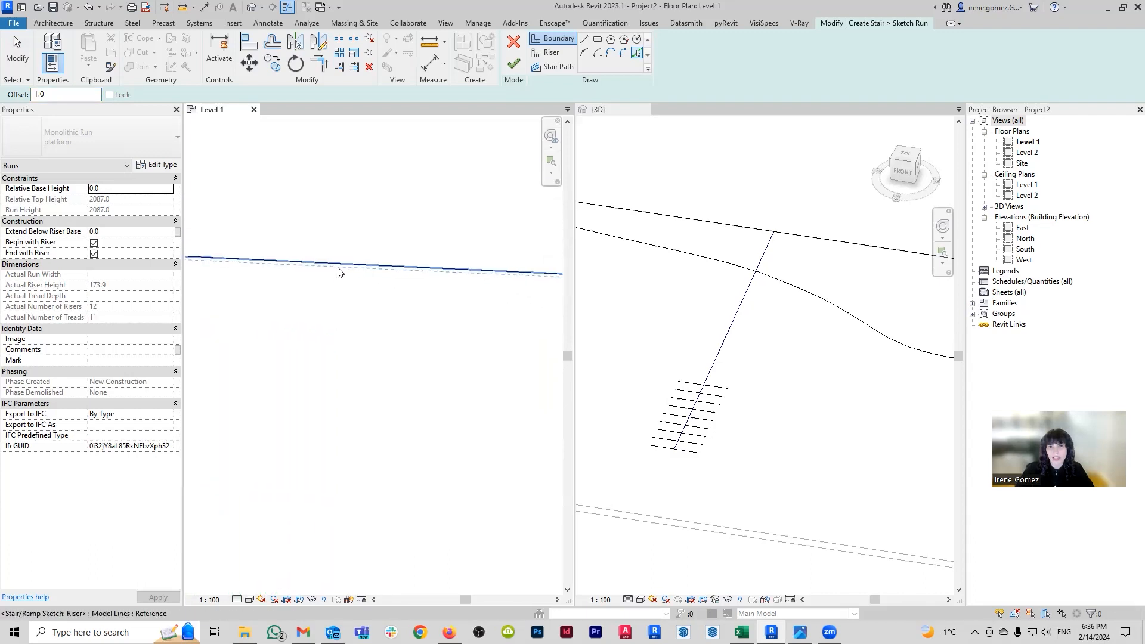
pyautogui.click(338, 267)
pyautogui.scroll(1, 443, 307)
pyautogui.scroll(2, 334, 280)
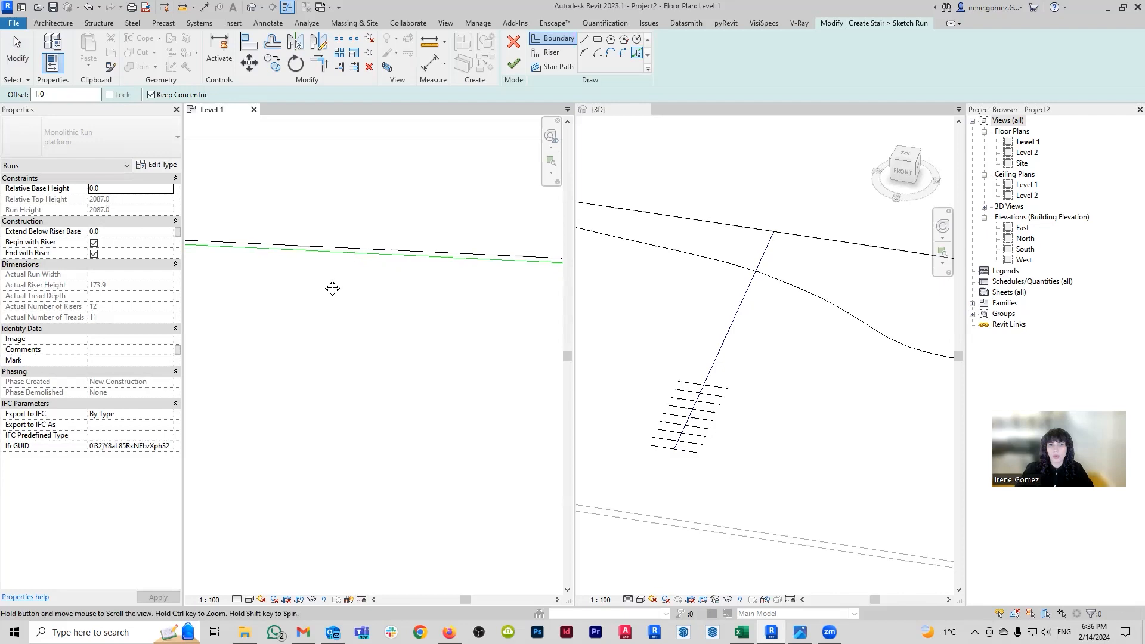
pyautogui.press('Escape')
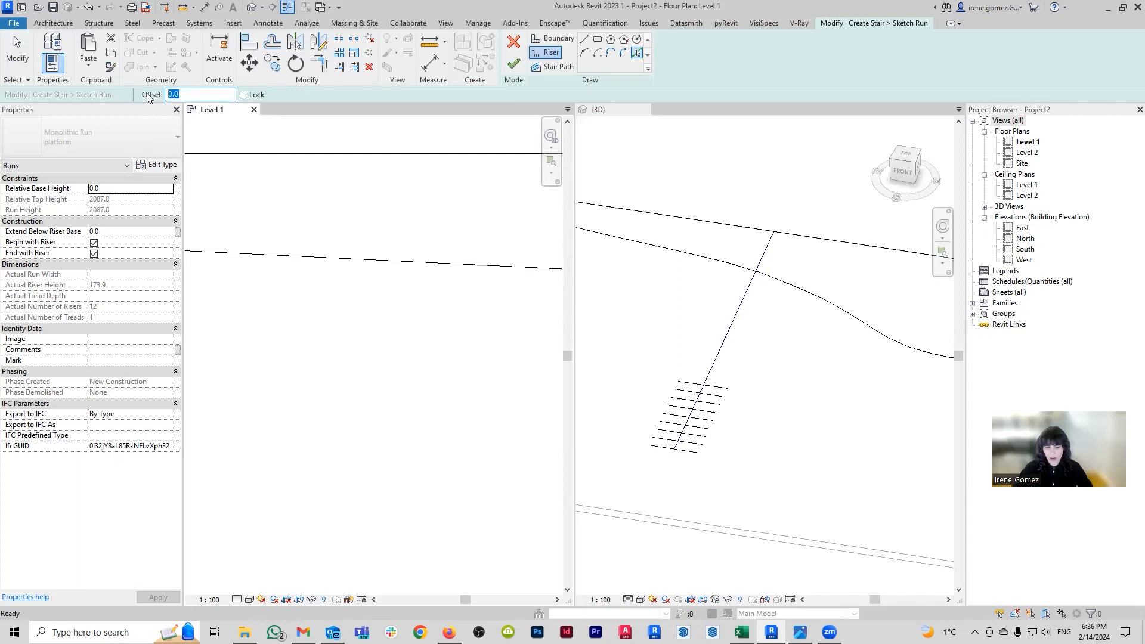
# Copy the wavy riser's first three arcs downward as riser lines, using Pick Lines with an offset of 1.0
pyautogui.click(322, 257)
pyautogui.moveTo(375, 270)
pyautogui.mouseDown(button='middle')
pyautogui.moveTo(388, 238)
pyautogui.moveTo(409, 260)
pyautogui.moveTo(371, 263)
pyautogui.moveTo(327, 298)
pyautogui.moveTo(378, 277)
pyautogui.mouseUp(button='middle')
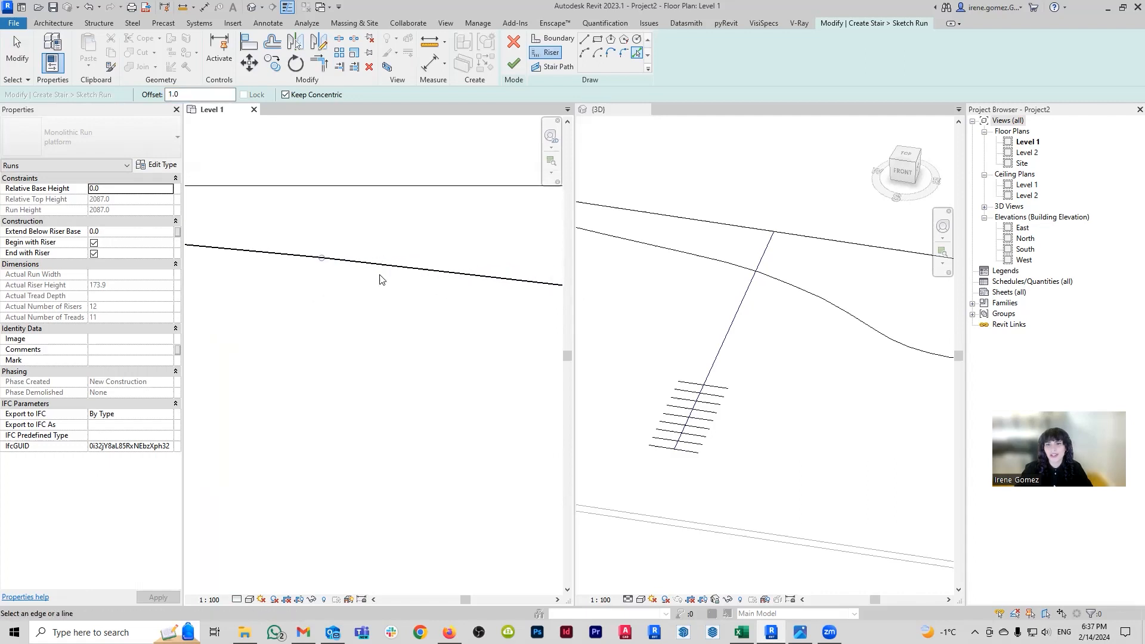
pyautogui.scroll(3, 414, 281)
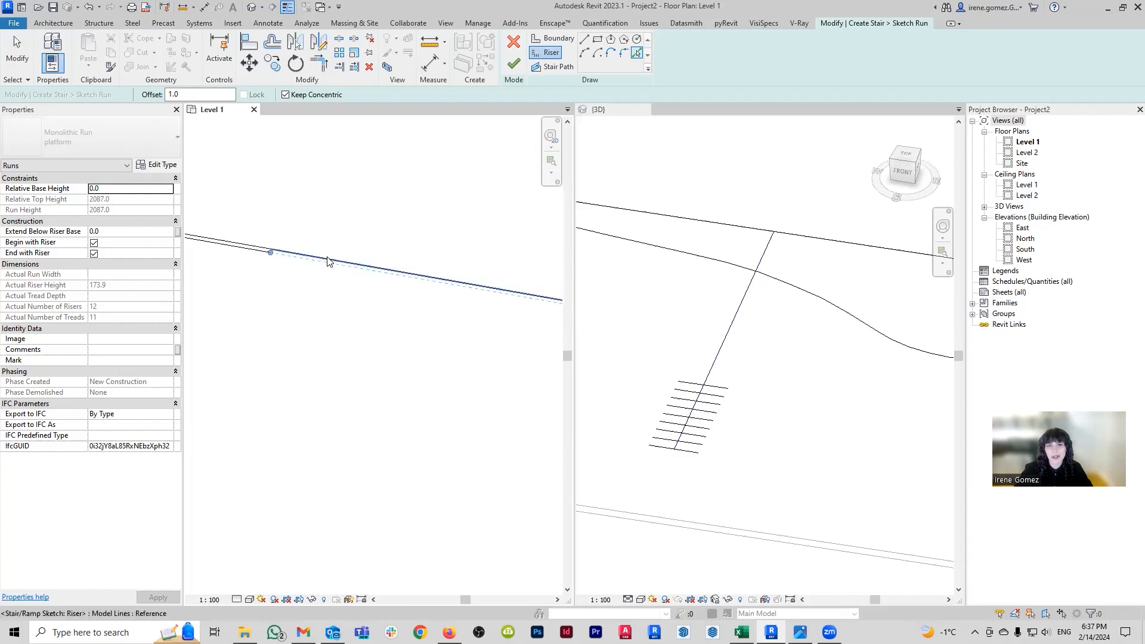
pyautogui.scroll(-3, 328, 277)
pyautogui.scroll(2, 449, 280)
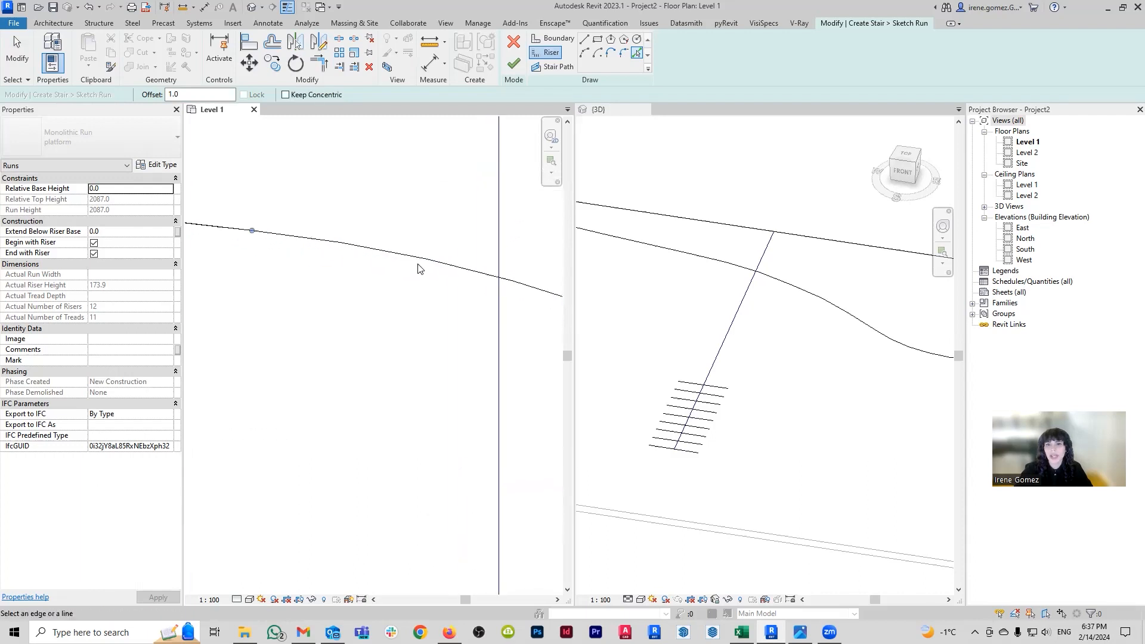
pyautogui.scroll(2, 260, 246)
pyautogui.scroll(-2, 257, 245)
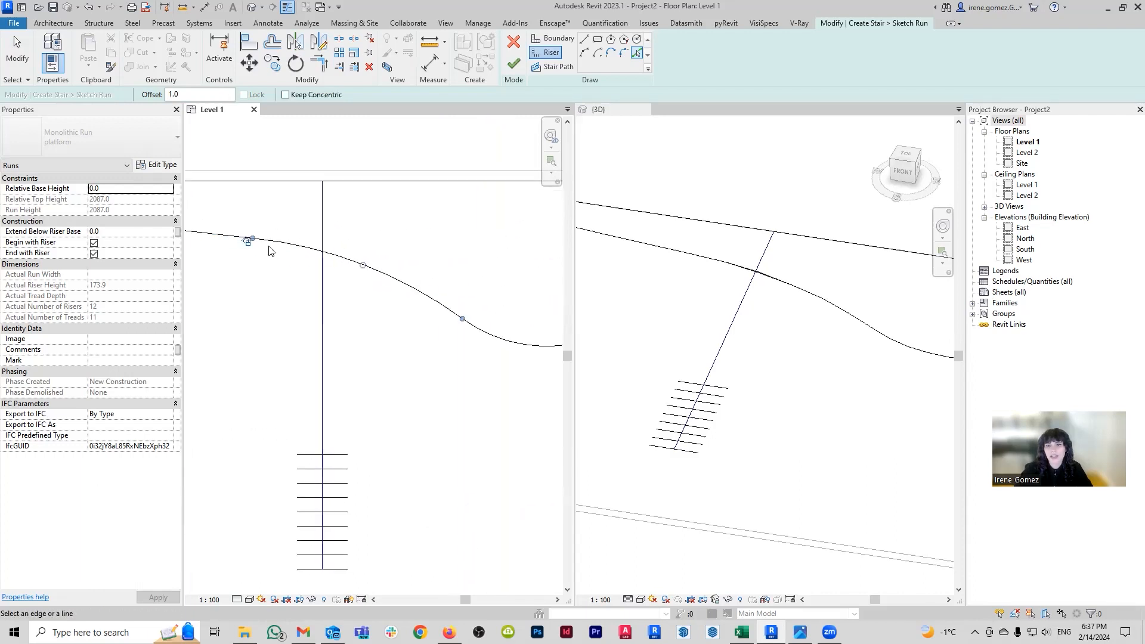
# Offset the wavy riser's remaining arcs downward by 1.0 up to the right boundary line to complete the second riser
pyautogui.scroll(3, 379, 328)
pyautogui.scroll(1, 405, 286)
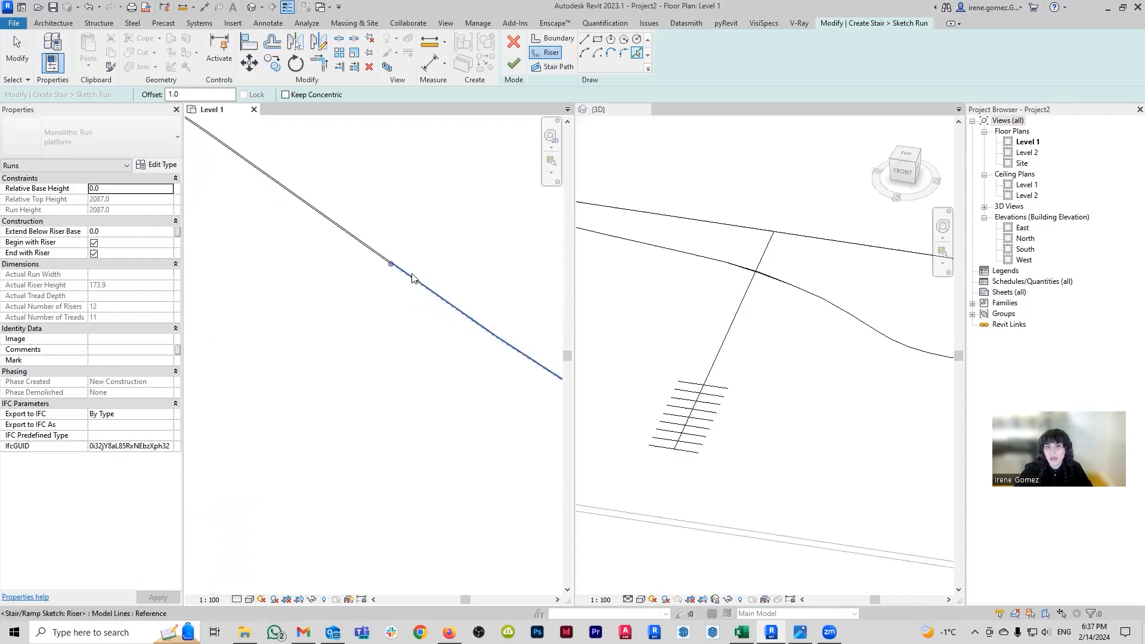
pyautogui.scroll(-4, 342, 292)
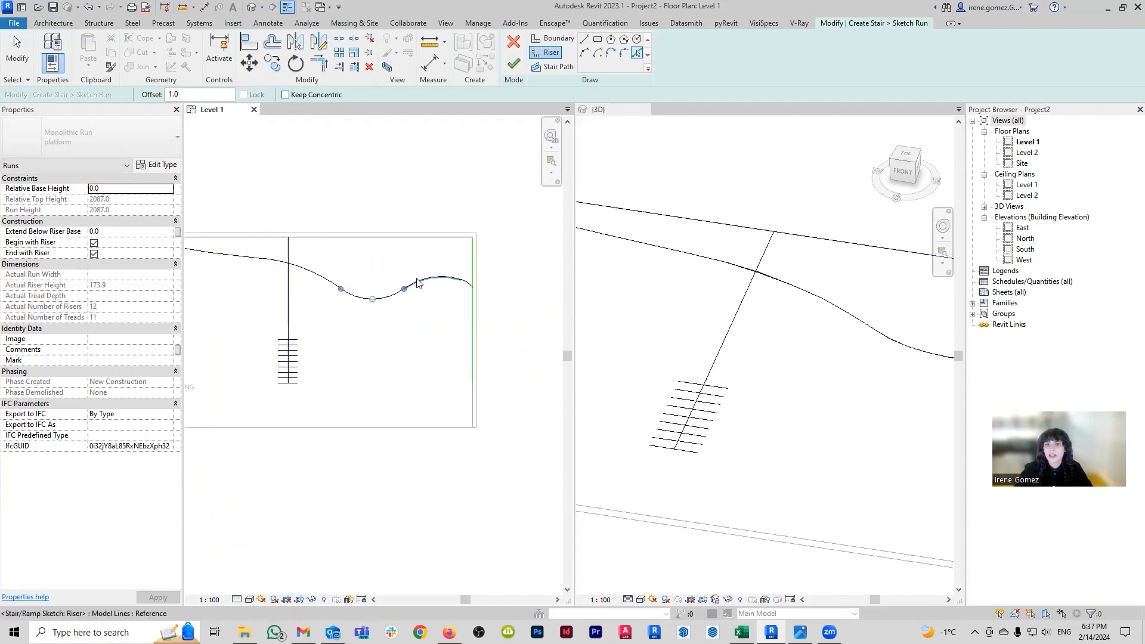
pyautogui.scroll(2, 418, 283)
pyautogui.scroll(2, 361, 302)
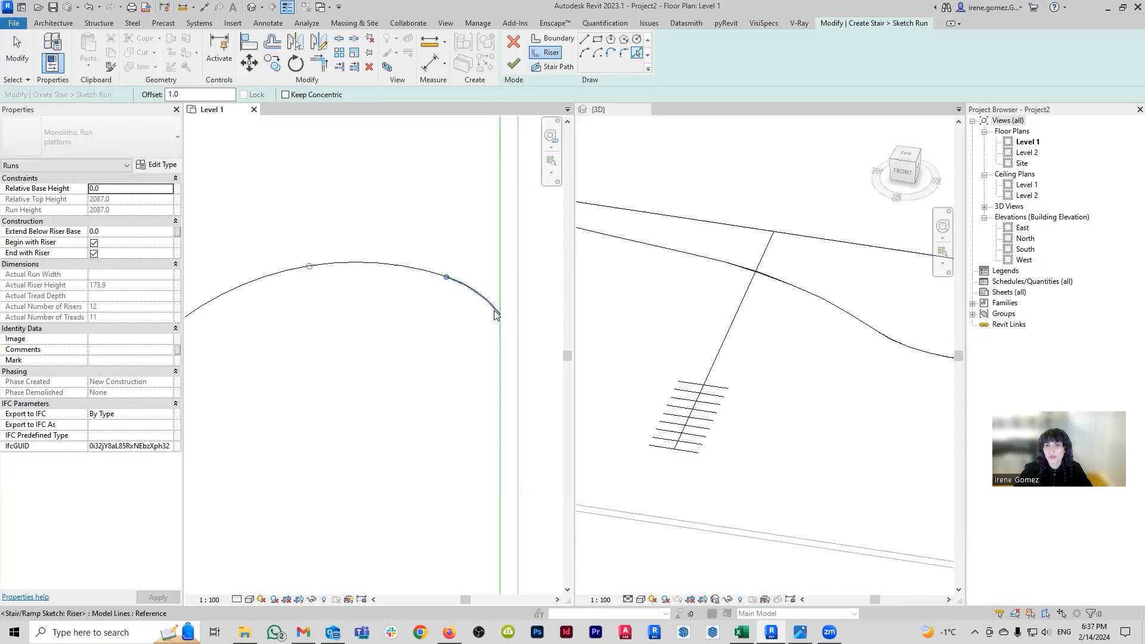
pyautogui.scroll(-3, 415, 340)
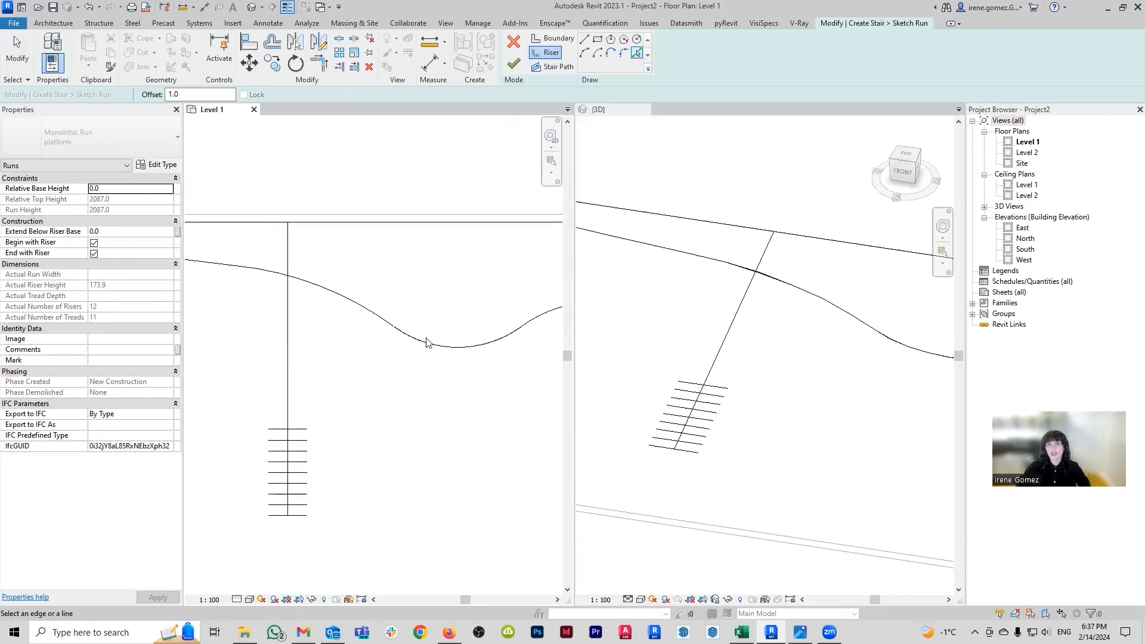
# Try to start a third wavy riser by offsetting the arc across the stair path another 1.0 downward
pyautogui.moveTo(430, 340); pyautogui.dragTo(483, 334, button='middle')
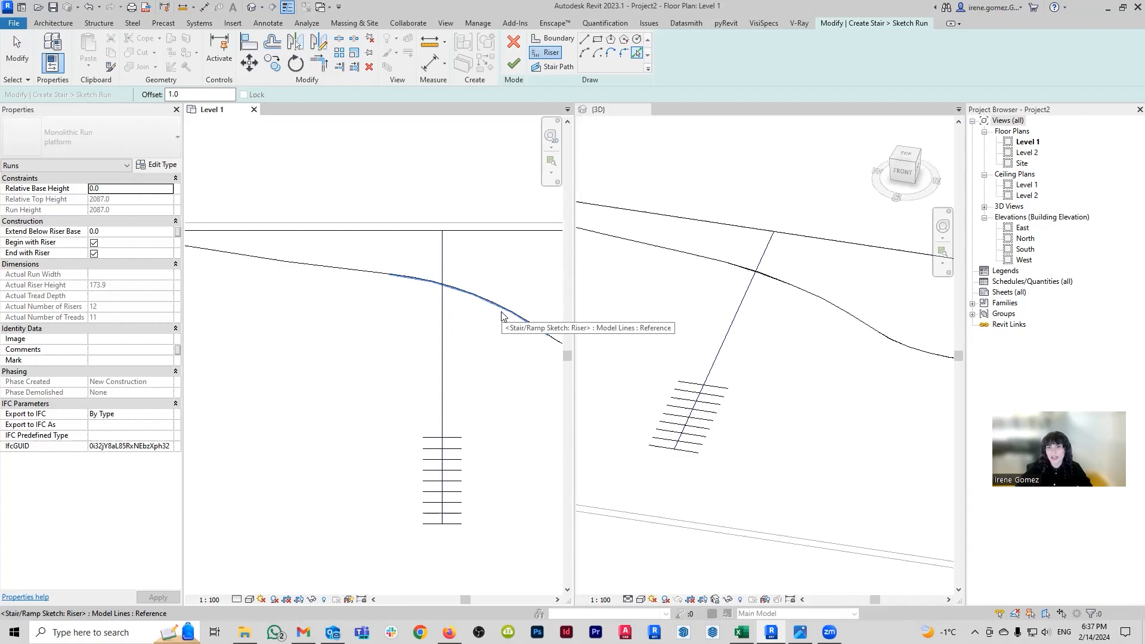
pyautogui.click(502, 316)
pyautogui.moveTo(473, 274); pyautogui.dragTo(432, 282, button='middle')
pyautogui.click(479, 124)
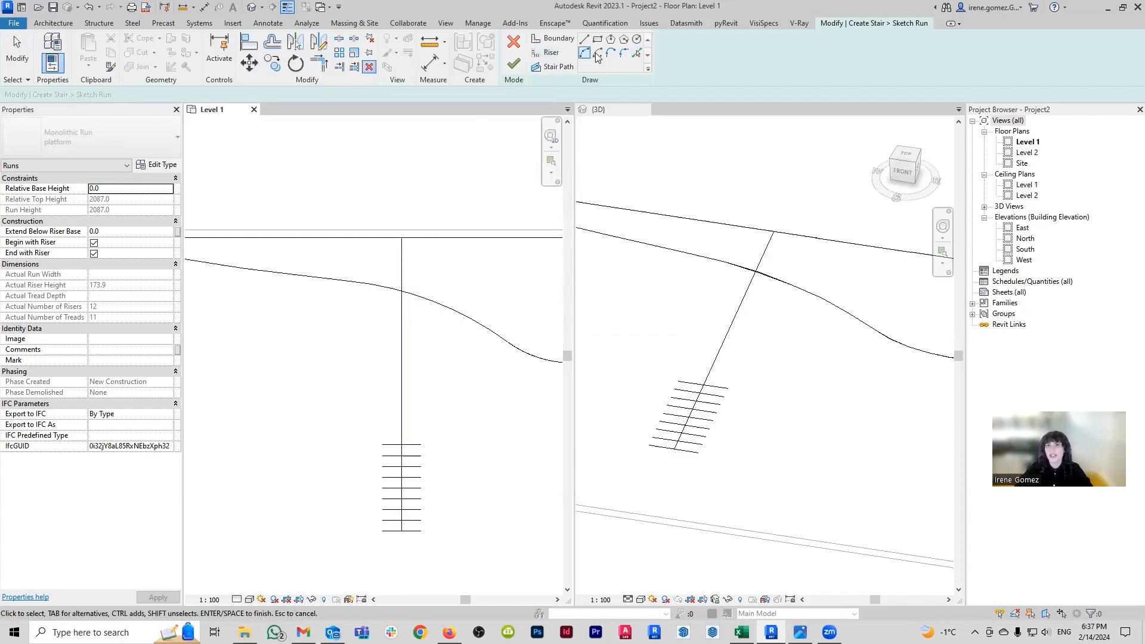
pyautogui.click(552, 52)
pyautogui.scroll(4, 358, 282)
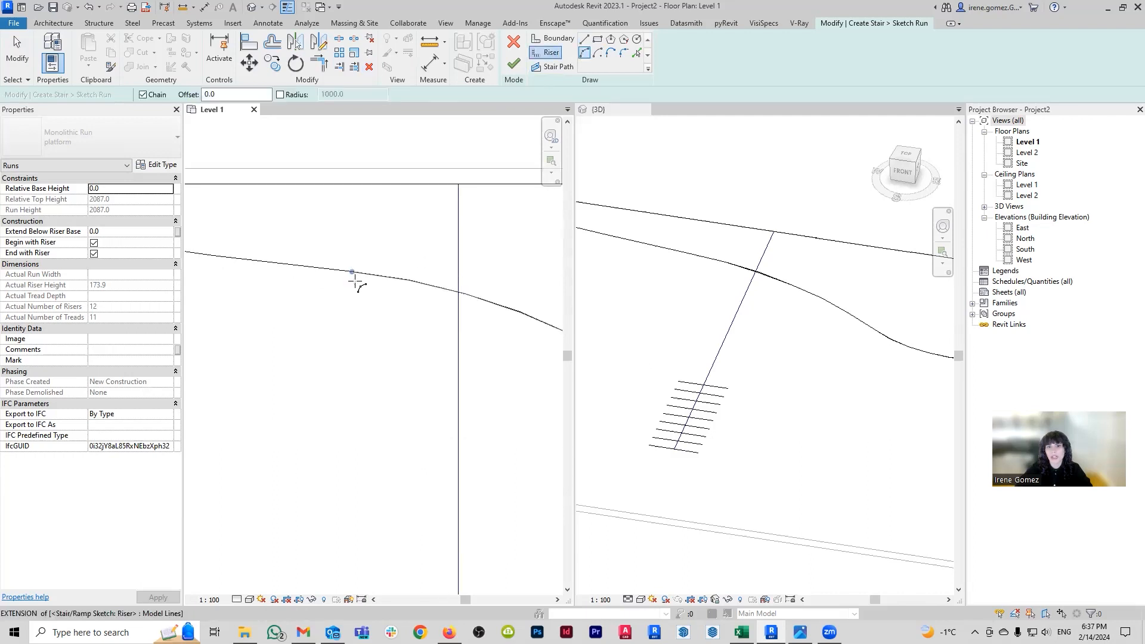
pyautogui.moveTo(396, 228)
pyautogui.mouseDown(button='middle')
pyautogui.moveTo(491, 274)
pyautogui.moveTo(473, 310)
pyautogui.moveTo(330, 247)
pyautogui.moveTo(358, 306)
pyautogui.moveTo(411, 345)
pyautogui.mouseUp(button='middle')
pyautogui.scroll(4, 457, 364)
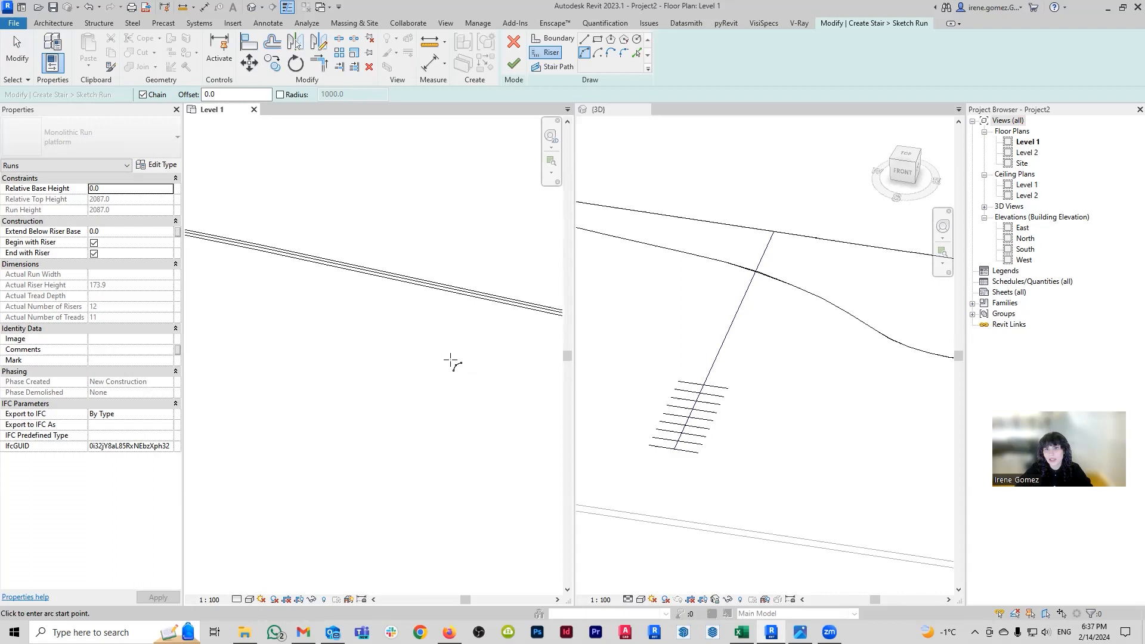
pyautogui.scroll(-4, 455, 294)
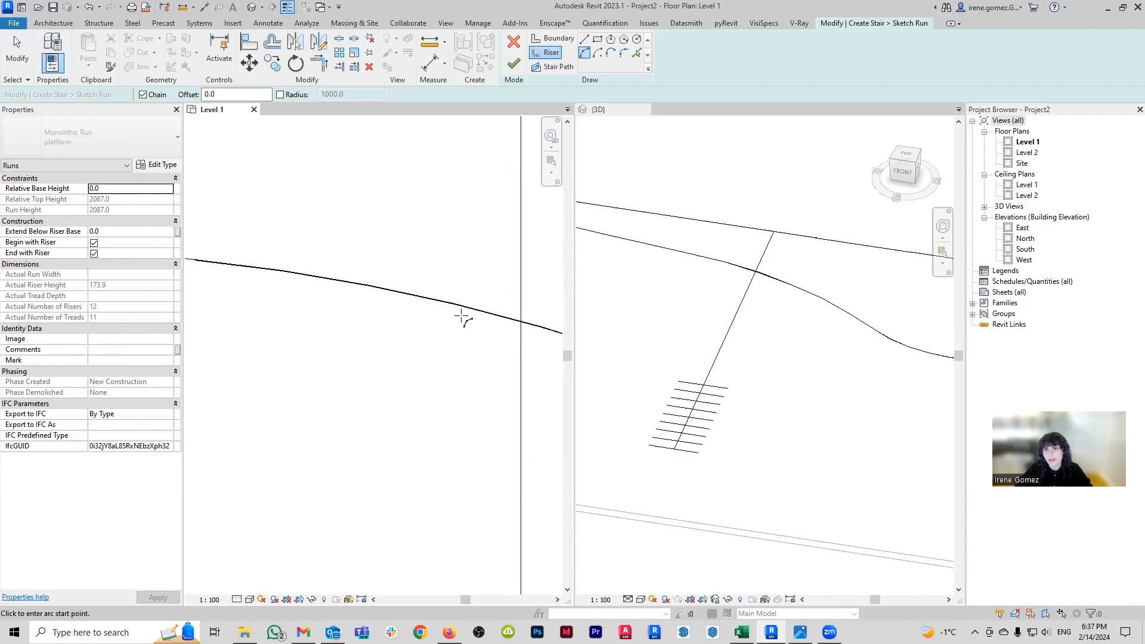
pyautogui.press('Escape')
pyautogui.press('Escape')
# Remove the surplus third offset arc where the wavy risers cross the stair path
pyautogui.scroll(5, 347, 295)
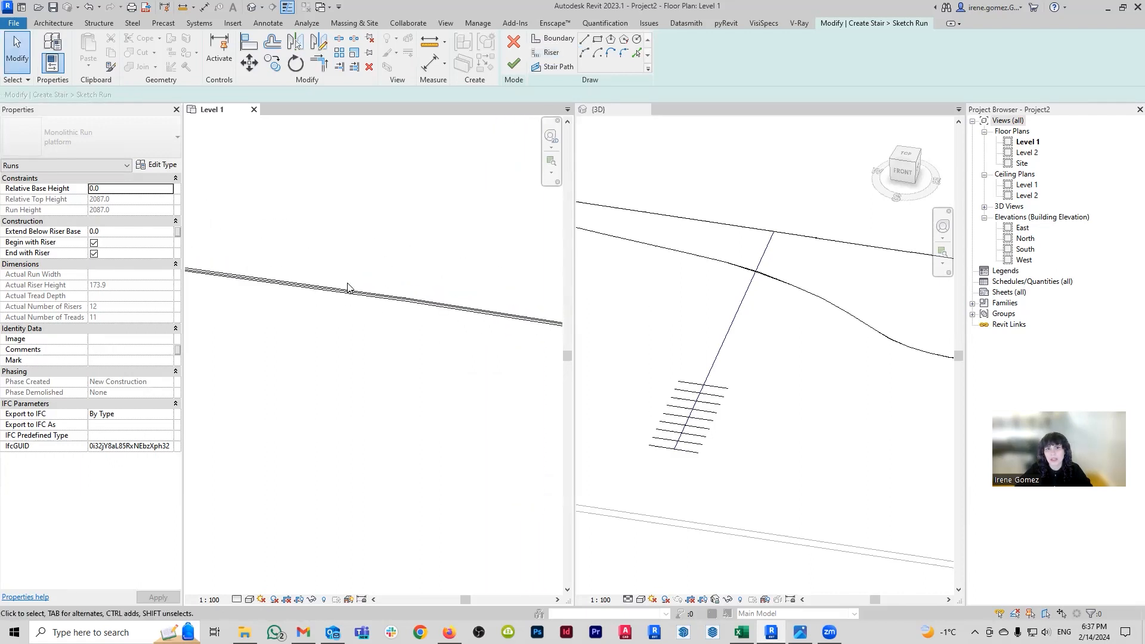
pyautogui.click(357, 296)
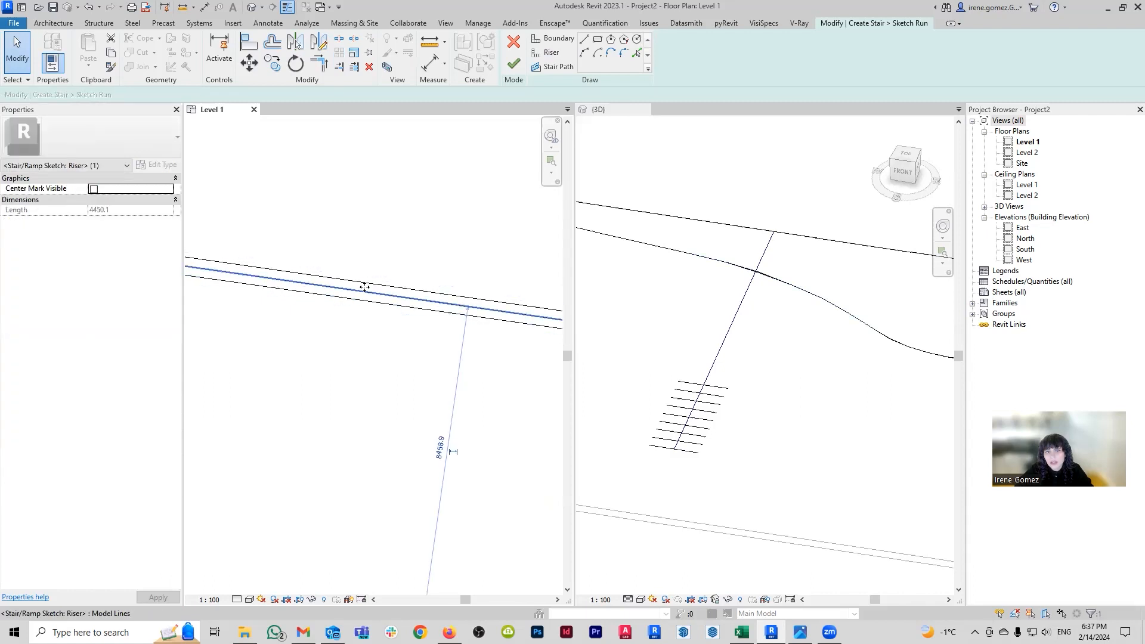
pyautogui.moveTo(369, 287); pyautogui.dragTo(376, 307)
pyautogui.scroll(-3, 455, 302)
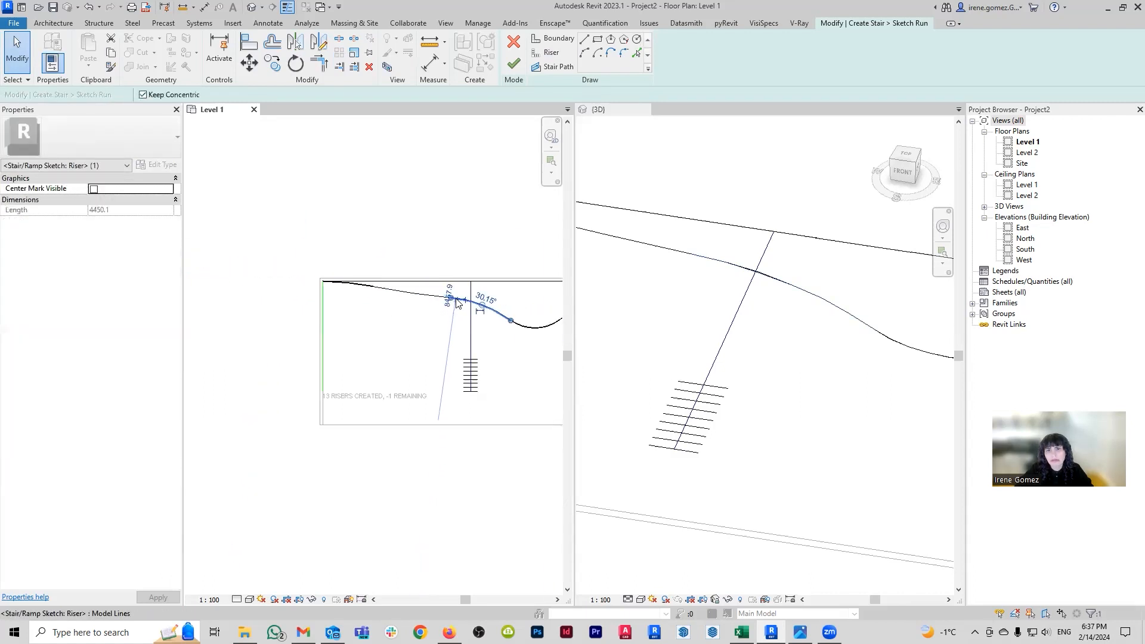
pyautogui.press('Escape')
pyautogui.scroll(4, 354, 291)
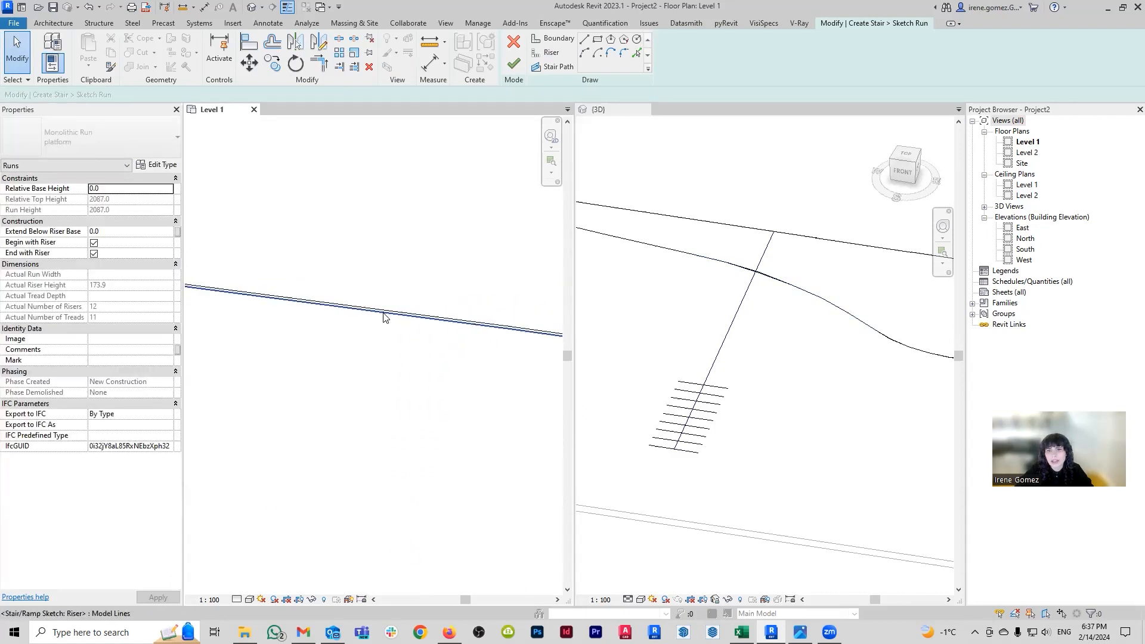
pyautogui.moveTo(484, 336); pyautogui.dragTo(285, 312)
pyautogui.moveTo(548, 337); pyautogui.dragTo(474, 303)
pyautogui.moveTo(474, 304); pyautogui.dragTo(245, 295, button='middle')
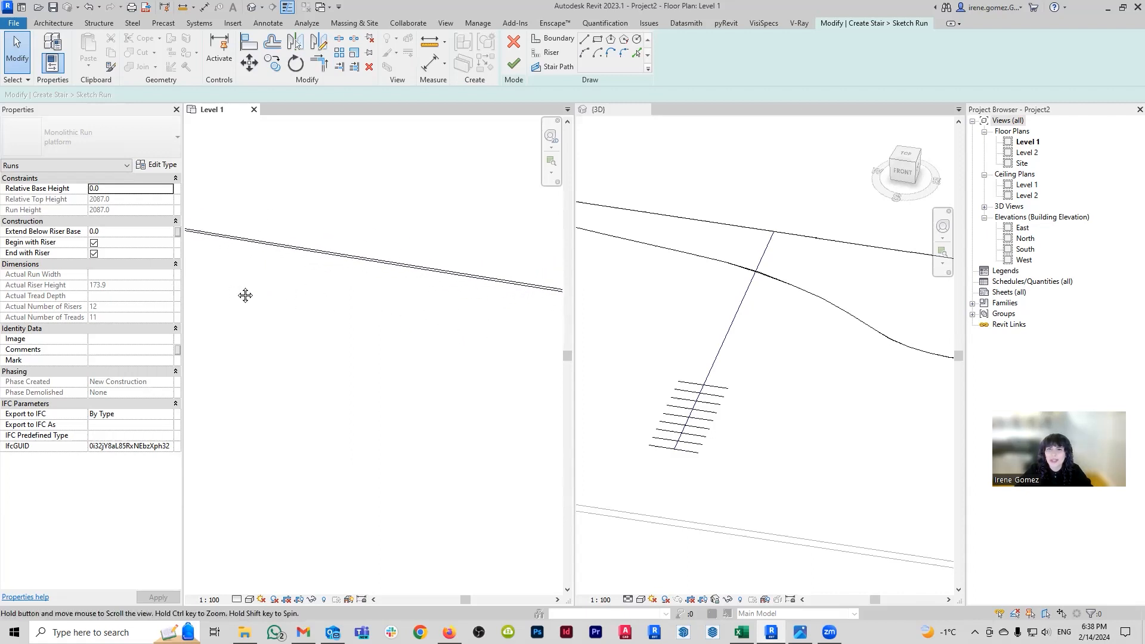
# Delete the second wavy riser's arc where it crosses the stair path, leaving a gap in the lower line
pyautogui.moveTo(409, 276); pyautogui.dragTo(467, 296, button='middle')
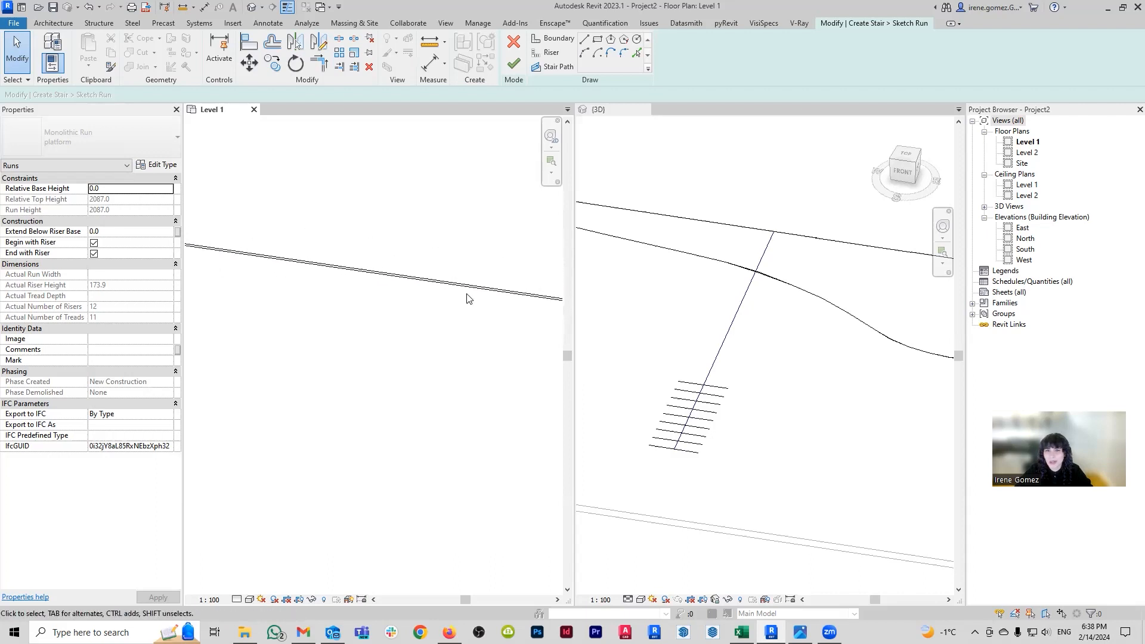
pyautogui.click(361, 278)
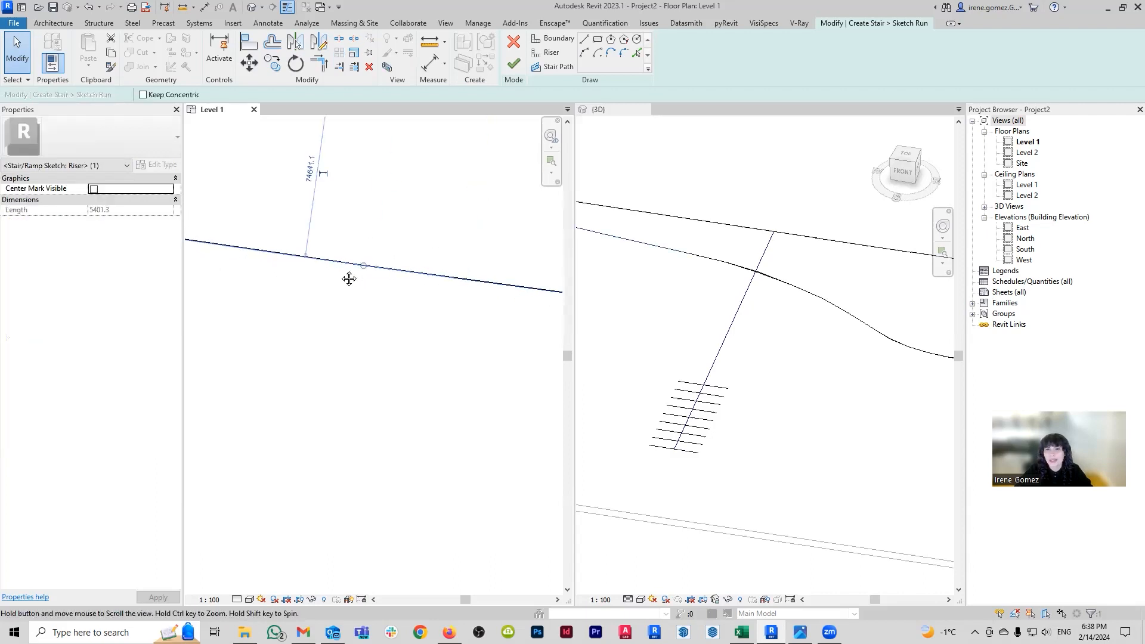
pyautogui.moveTo(410, 301); pyautogui.dragTo(398, 325, button='middle')
pyautogui.scroll(-4, 398, 325)
pyautogui.moveTo(474, 348); pyautogui.dragTo(238, 332, button='middle')
pyautogui.scroll(4, 425, 332)
pyautogui.scroll(5, 417, 322)
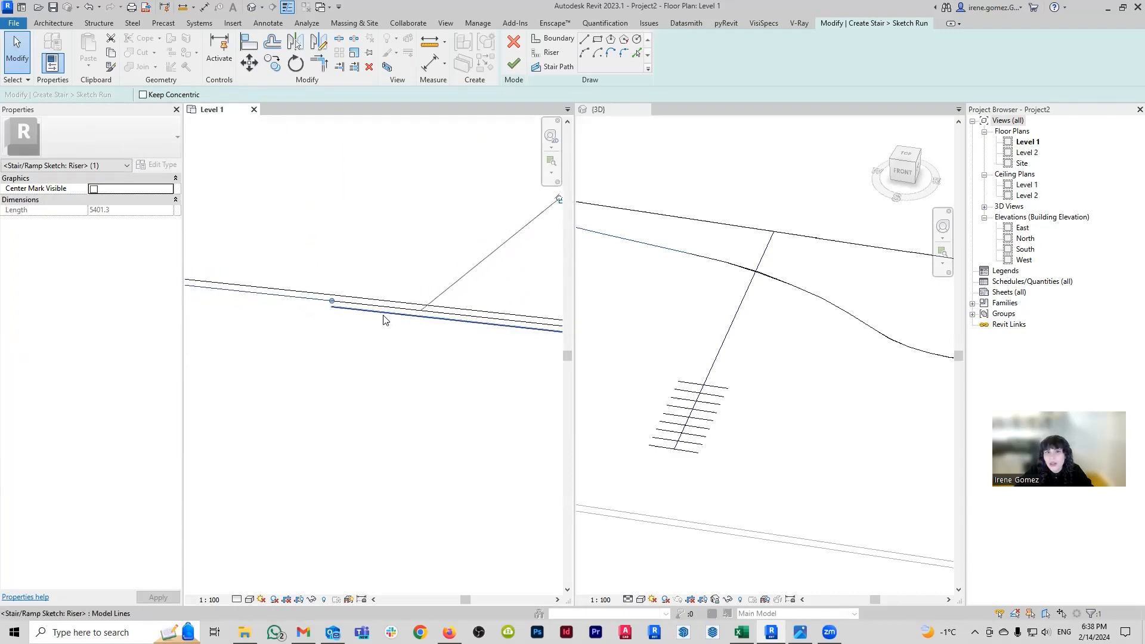
pyautogui.click(404, 311)
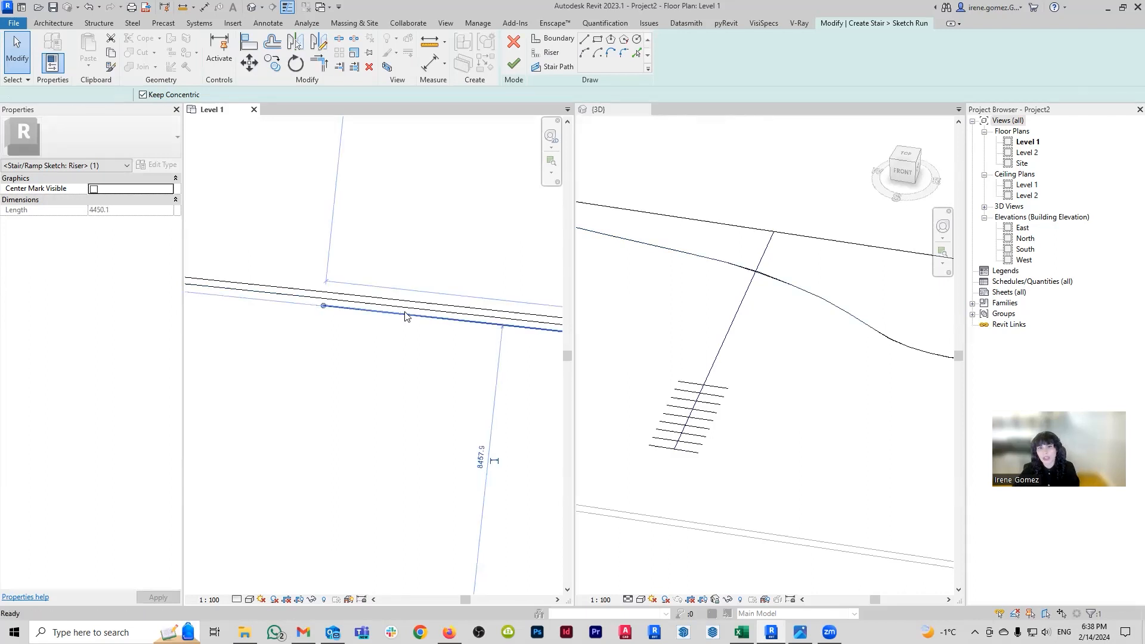
pyautogui.press('Escape')
pyautogui.scroll(-3, 304, 298)
pyautogui.scroll(-2, 303, 294)
pyautogui.scroll(5, 355, 340)
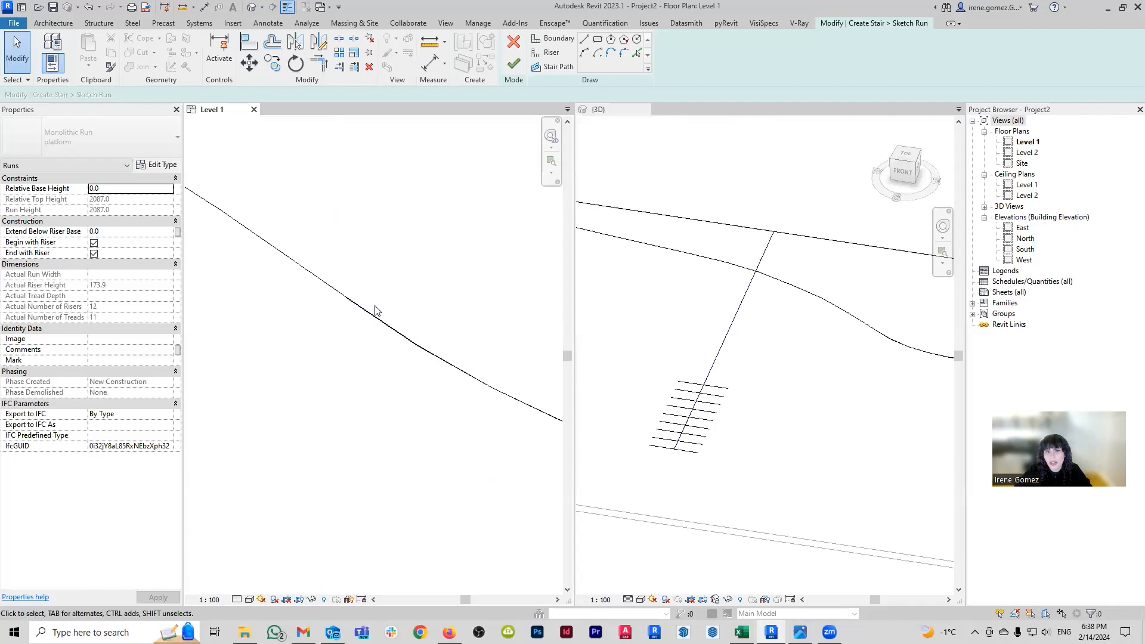
pyautogui.scroll(-3, 358, 334)
pyautogui.scroll(3, 368, 317)
pyautogui.scroll(-5, 370, 319)
pyautogui.scroll(4, 439, 334)
pyautogui.scroll(-5, 332, 339)
pyautogui.scroll(6, 463, 355)
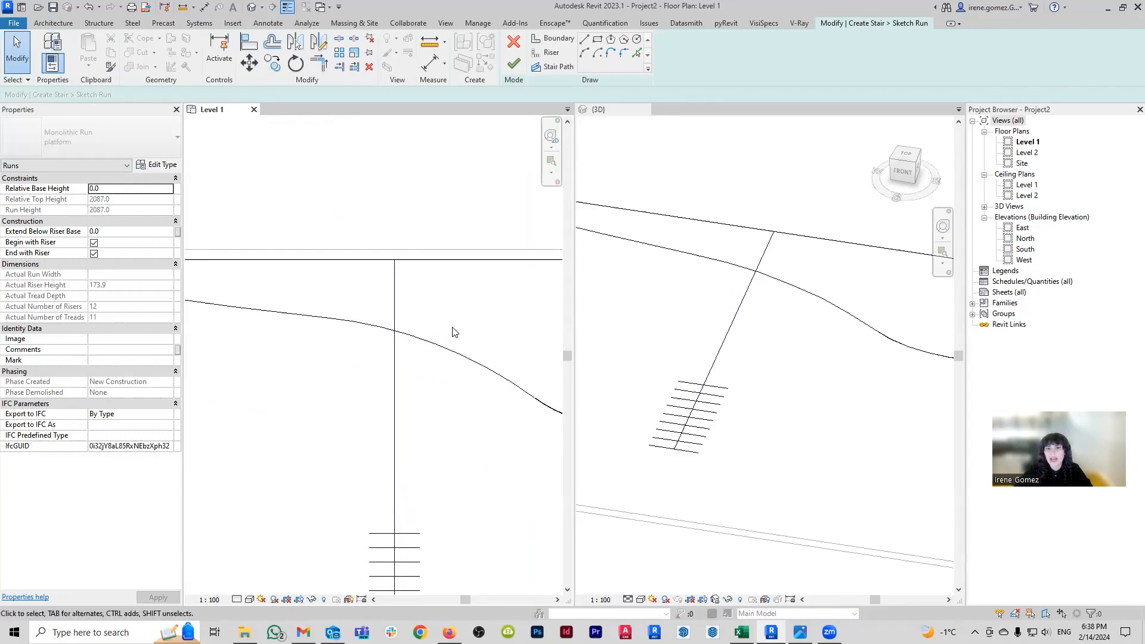
# Draw a small riser arc curving down from the gap's left end, followed by a larger bowl-shaped arc across the stair path
pyautogui.click(585, 52)
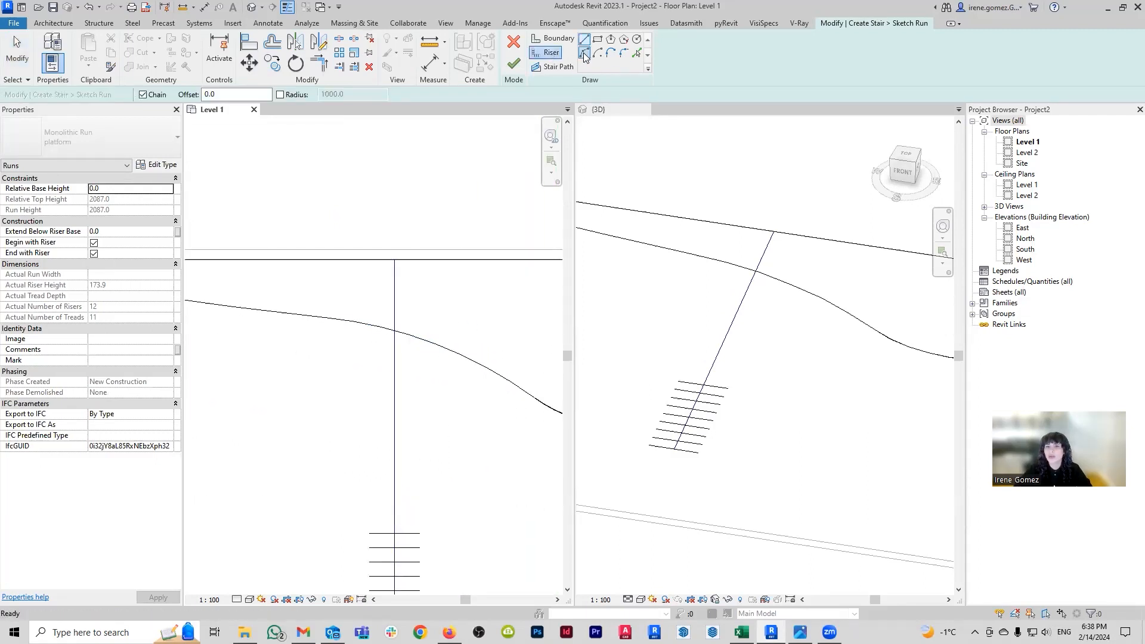
pyautogui.scroll(4, 343, 340)
pyautogui.scroll(-1, 347, 304)
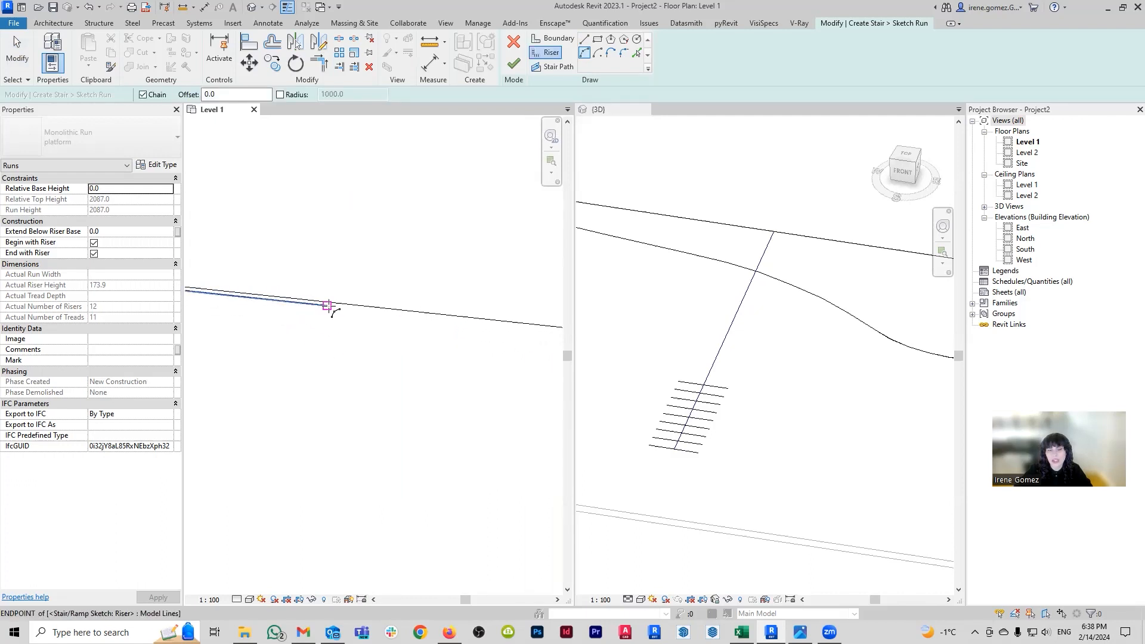
pyautogui.click(327, 306)
pyautogui.scroll(-3, 397, 352)
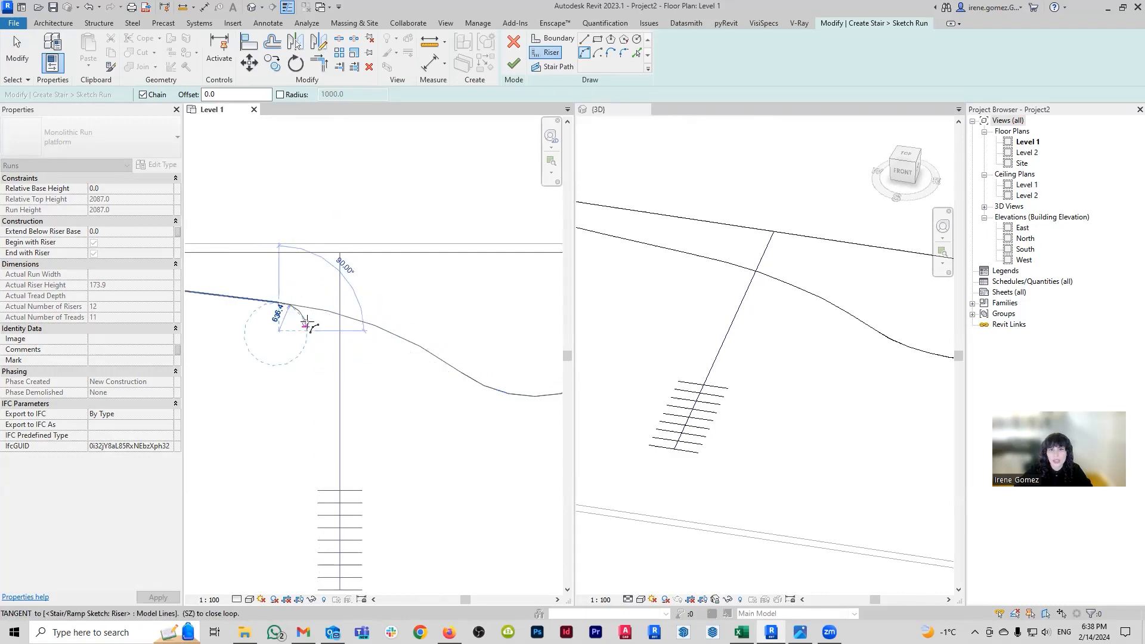
pyautogui.click(305, 323)
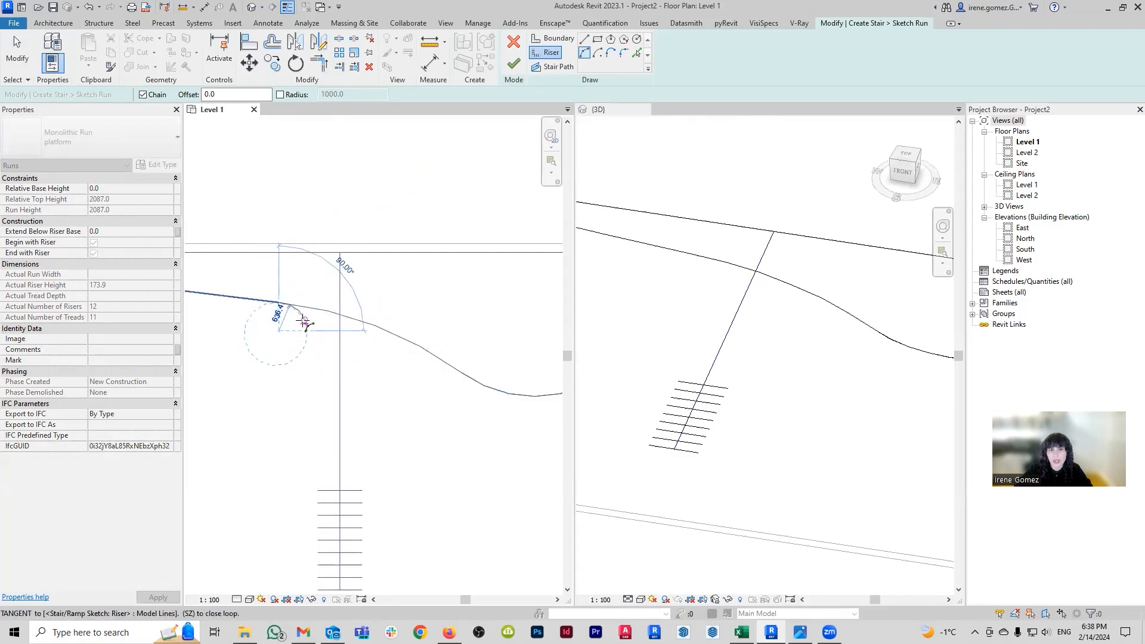
pyautogui.click(414, 380)
pyautogui.click(420, 372)
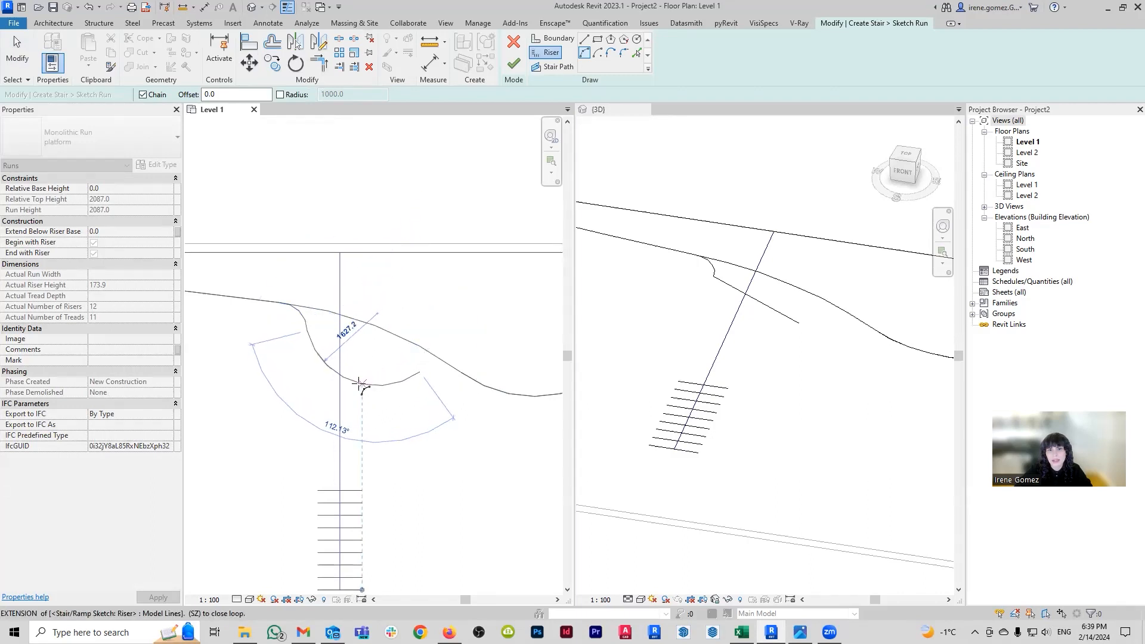
pyautogui.click(356, 392)
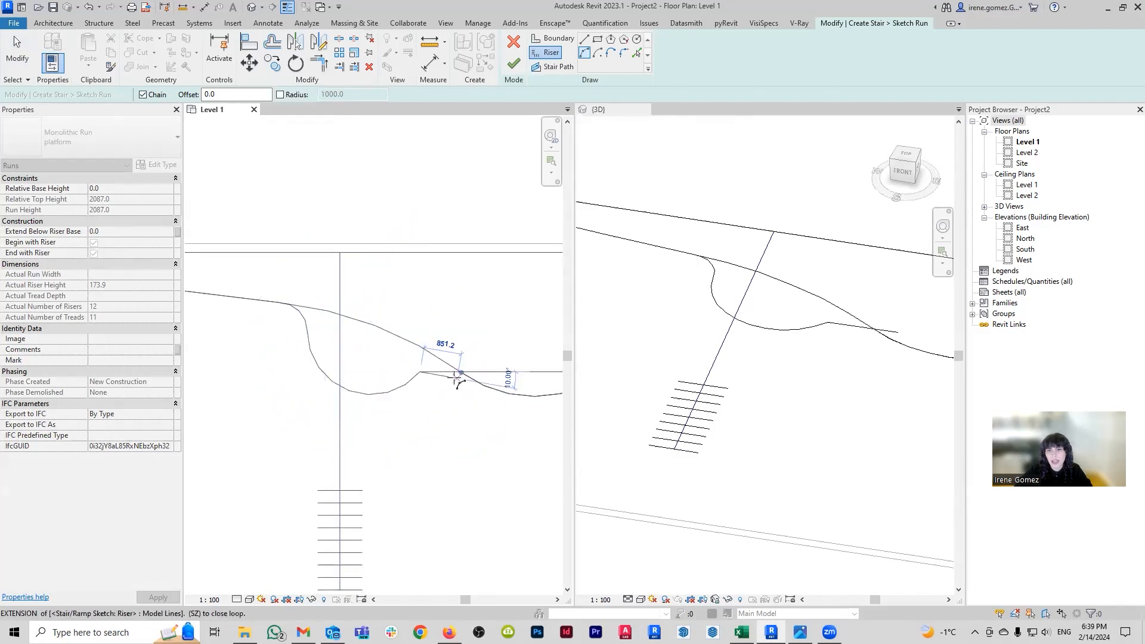
# Draw a third, upward-bulging riser arc joining the bowl-shaped arc to the wavy riser on the far side of the gap
pyautogui.scroll(2, 456, 377)
pyautogui.scroll(4, 455, 374)
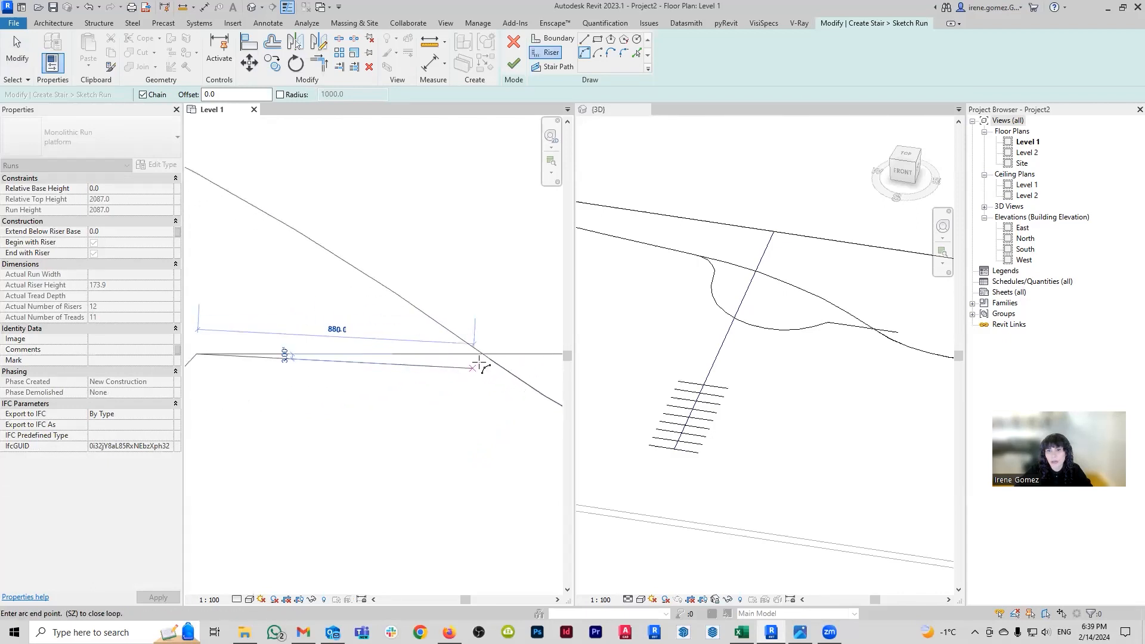
pyautogui.click(528, 347)
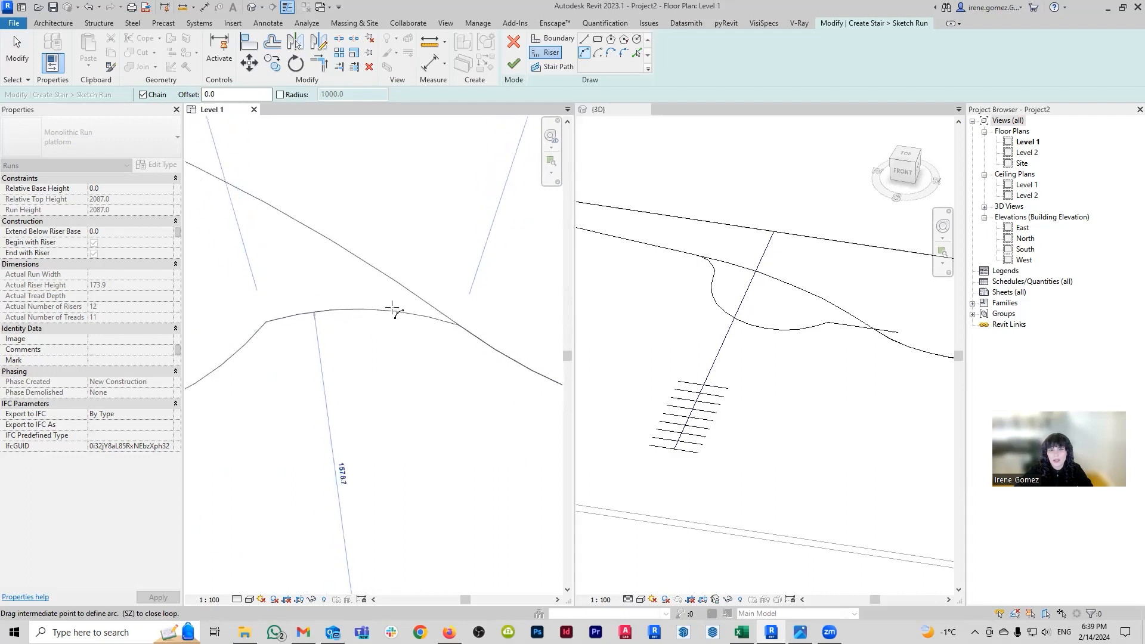
pyautogui.click(368, 294)
pyautogui.scroll(-5, 358, 334)
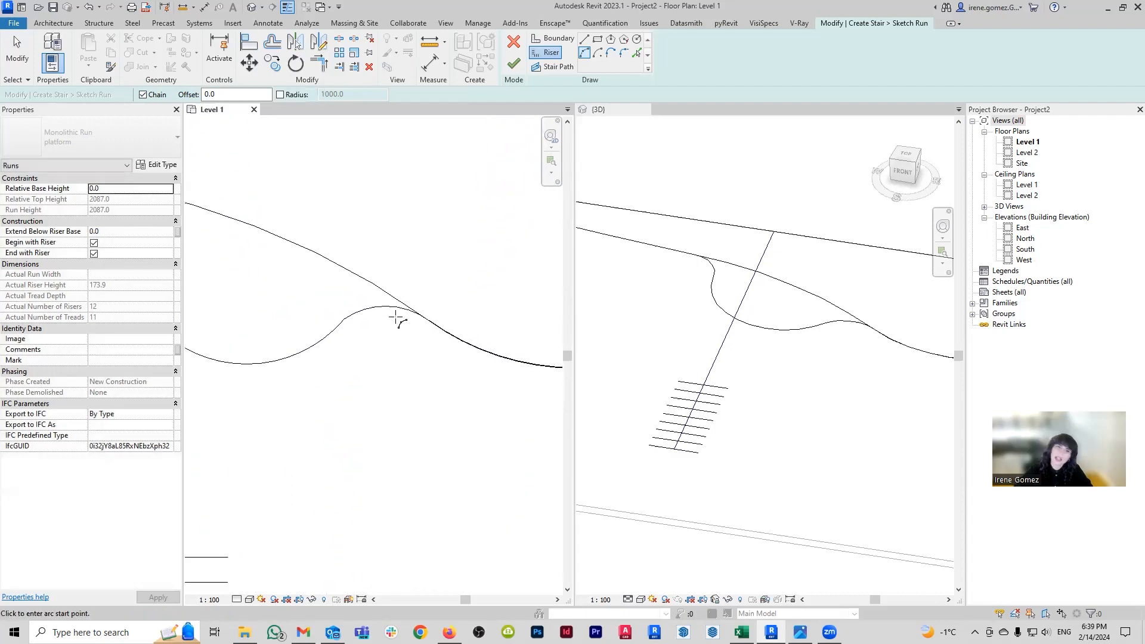
pyautogui.press('Escape')
pyautogui.press('Escape')
pyautogui.scroll(2, 378, 344)
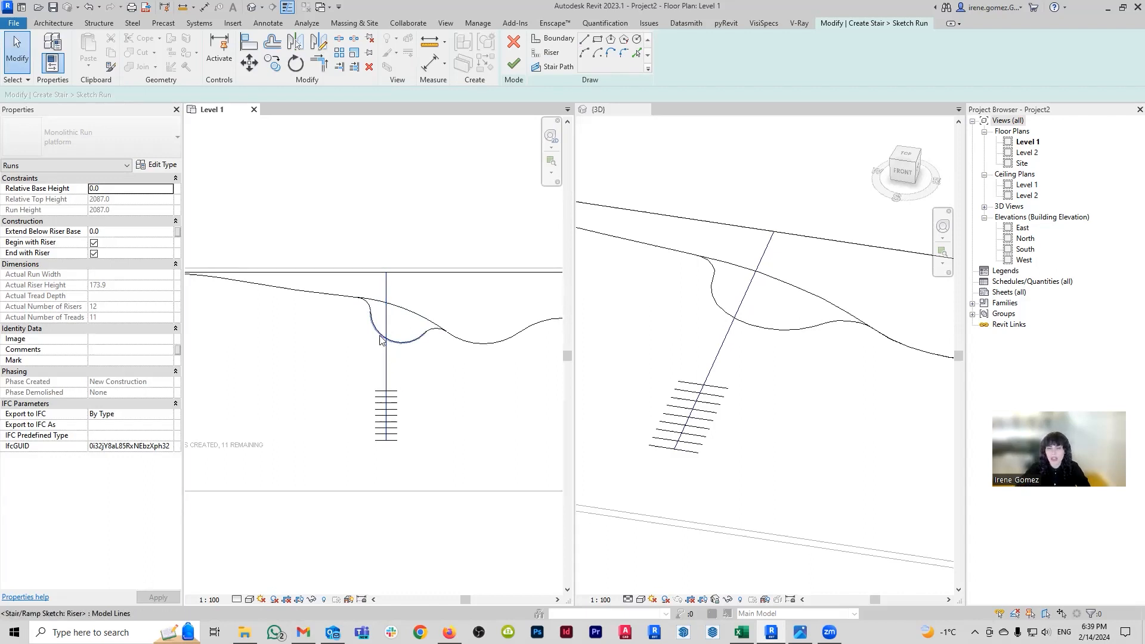
# Extend the straight risers to both the left and right boundary lines, and try to finish the run sketch
pyautogui.scroll(-3, 406, 310)
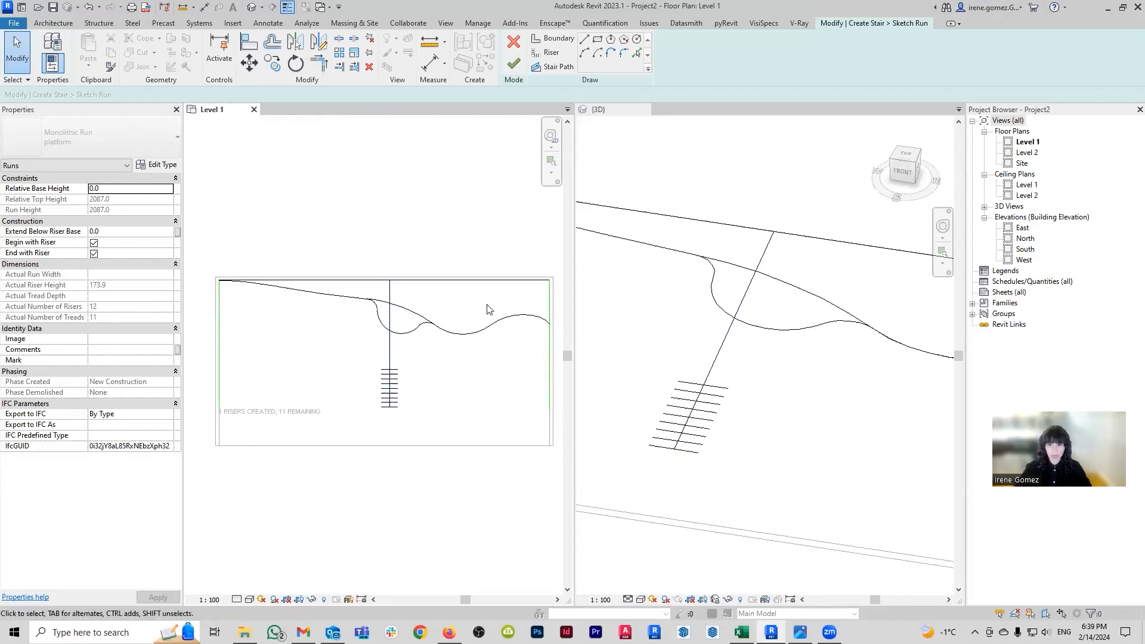
pyautogui.click(355, 67)
pyautogui.click(221, 348)
pyautogui.moveTo(385, 418); pyautogui.dragTo(370, 353)
pyautogui.moveTo(540, 367); pyautogui.dragTo(520, 360, button='middle')
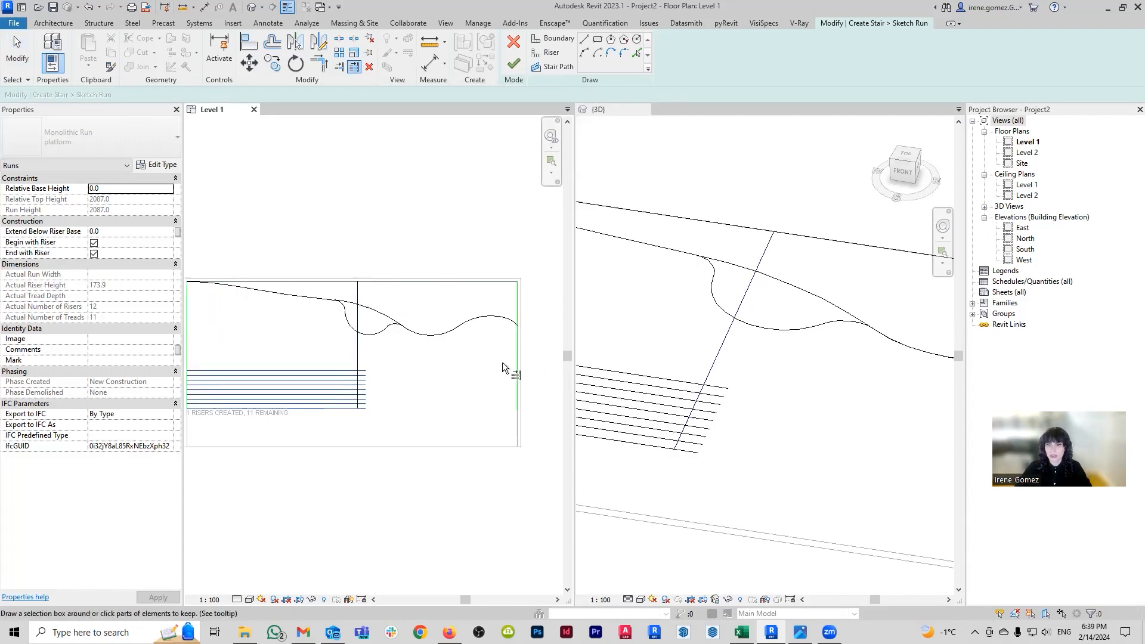
pyautogui.click(516, 377)
pyautogui.moveTo(391, 420); pyautogui.dragTo(367, 358)
pyautogui.click(513, 64)
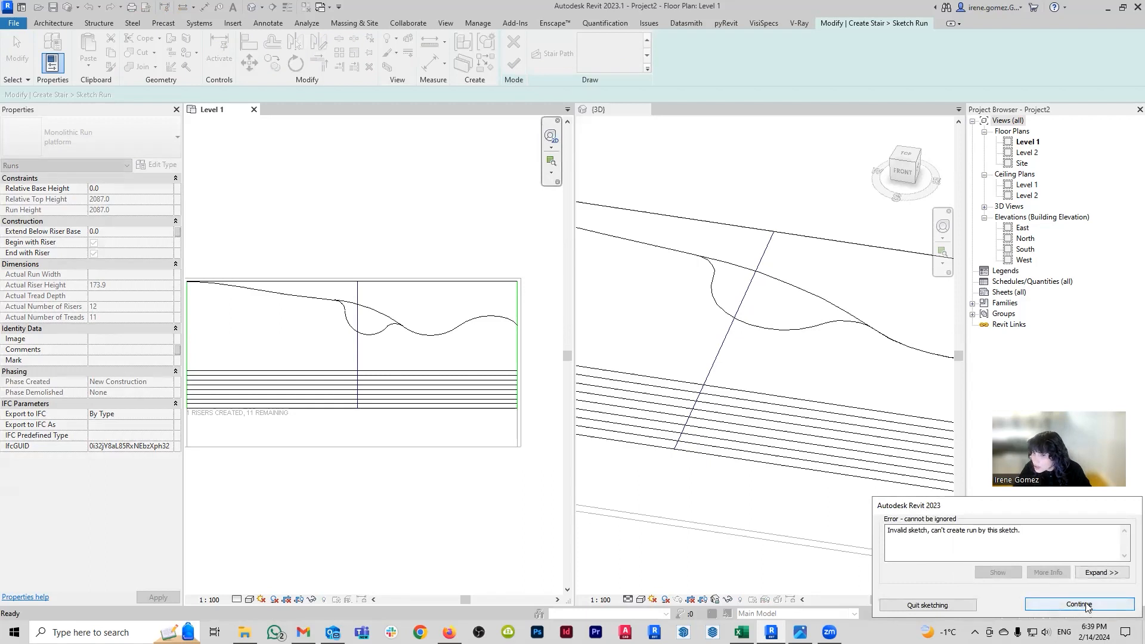
pyautogui.click(1078, 604)
# Delete the bowl-shaped riser arc and the arc rejoining it to the wavy riser
pyautogui.scroll(5, 394, 316)
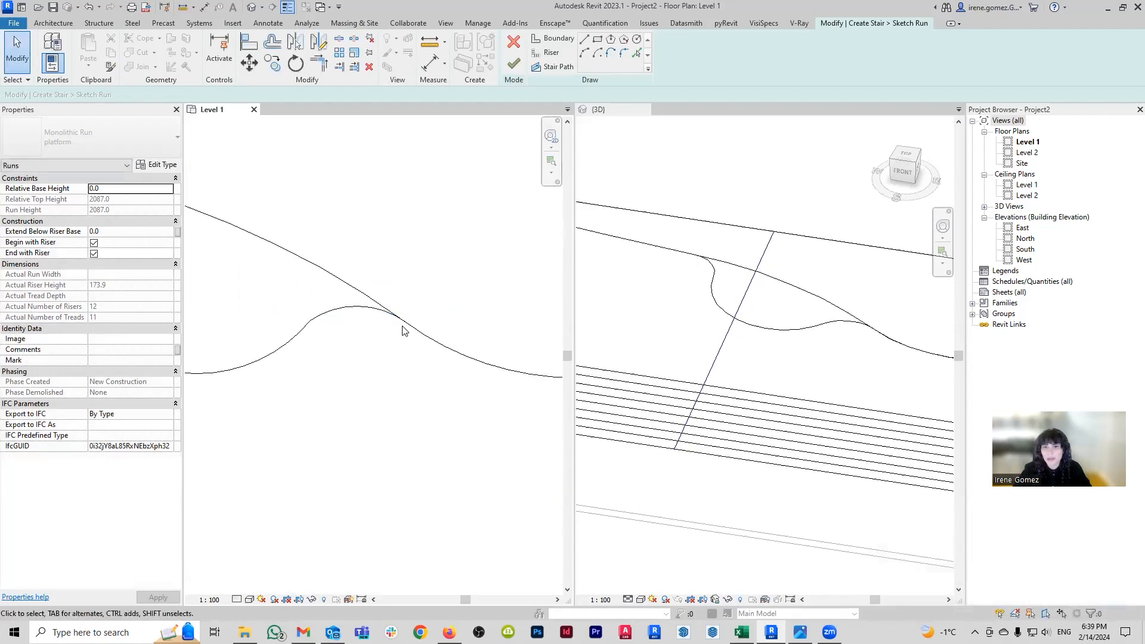
pyautogui.scroll(-2, 392, 314)
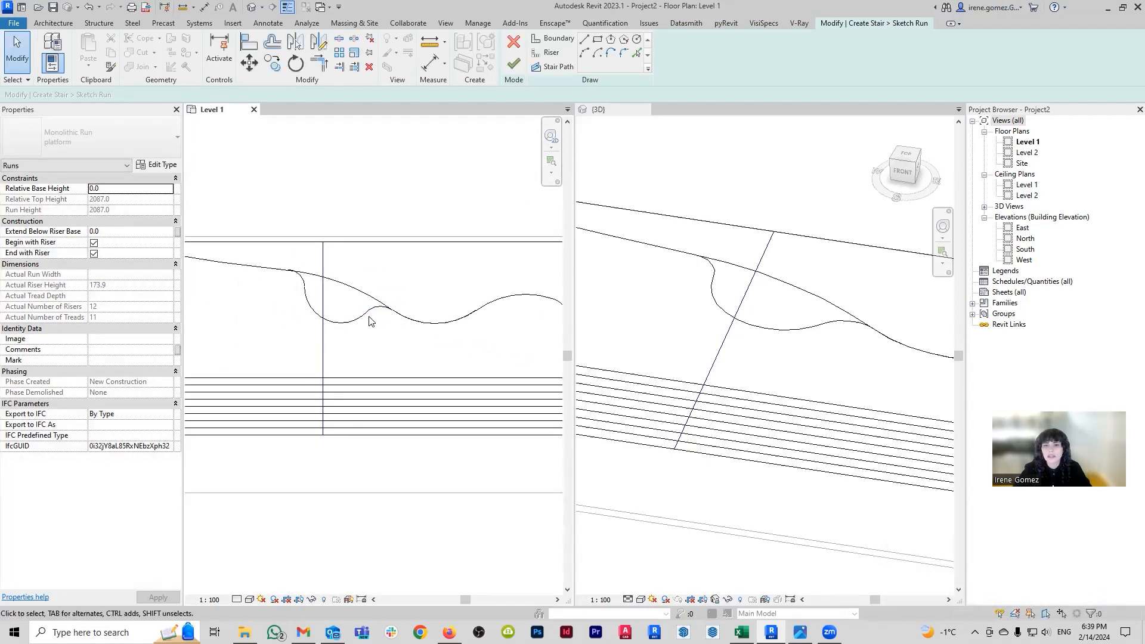
pyautogui.scroll(-1, 391, 323)
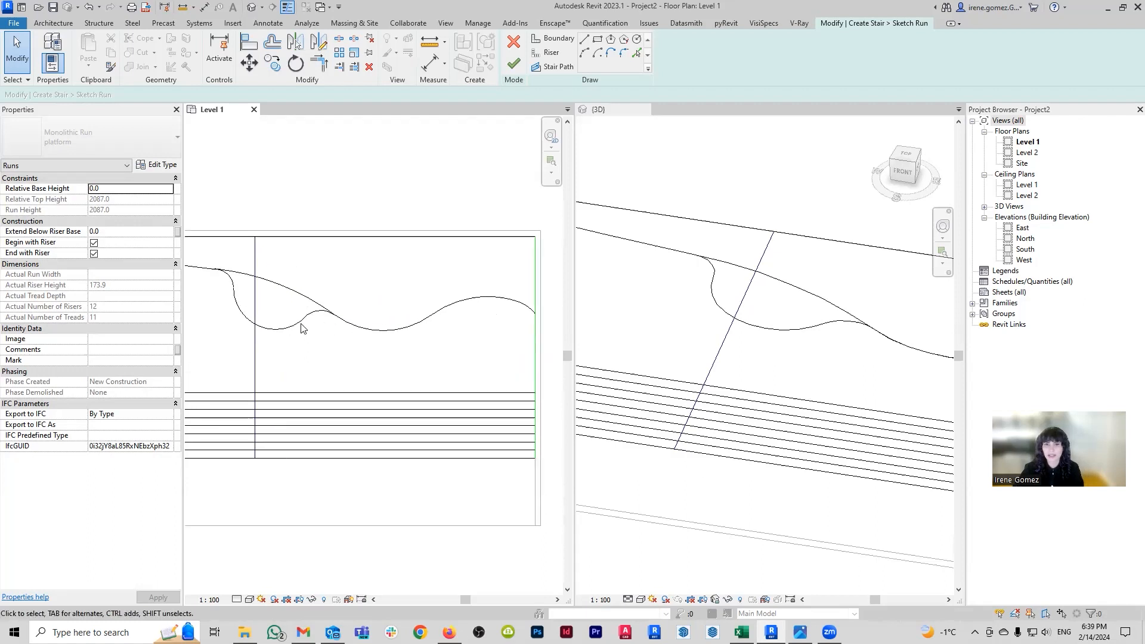
pyautogui.scroll(4, 302, 327)
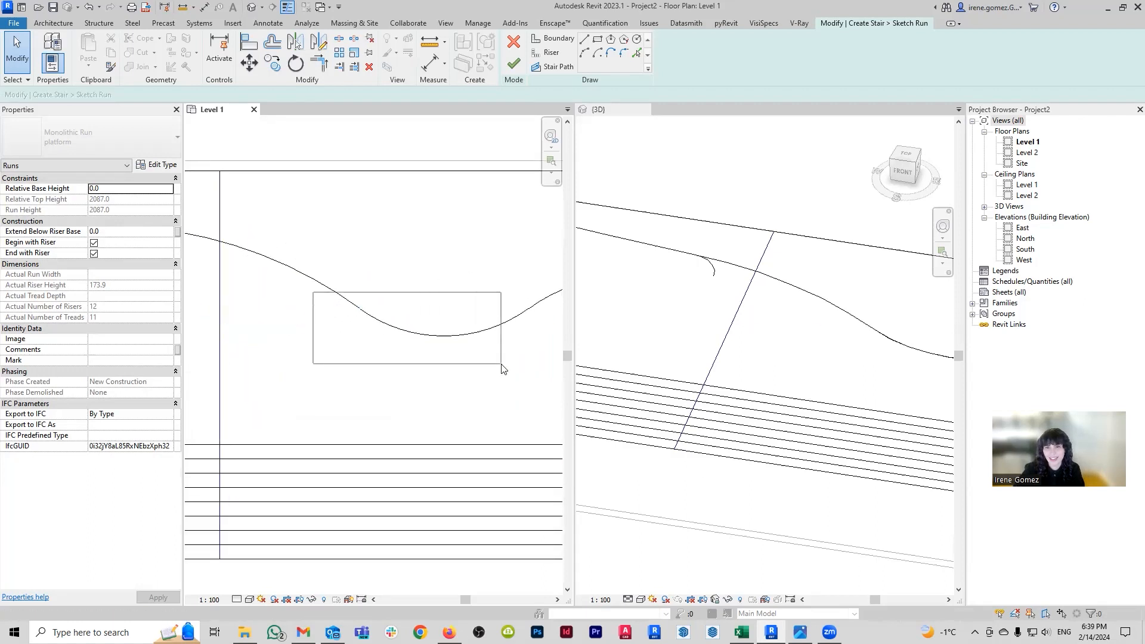
# Delete the remaining small hooked arc and the closely offset second riser's leftover segments, keeping only the original wavy riser
pyautogui.scroll(5, 451, 340)
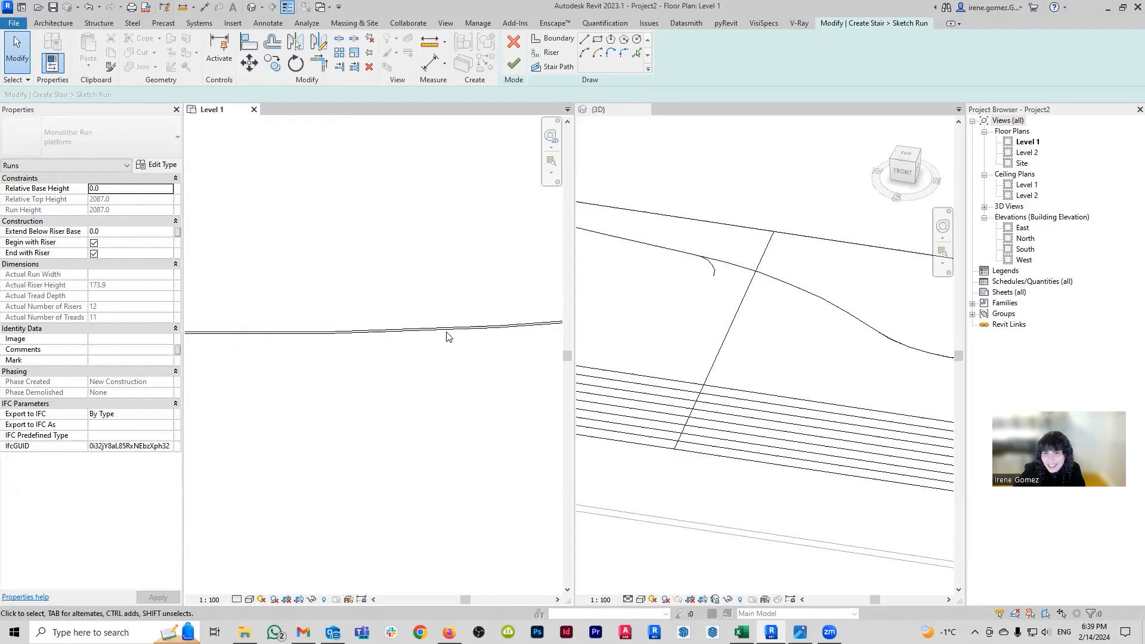
pyautogui.scroll(-3, 450, 322)
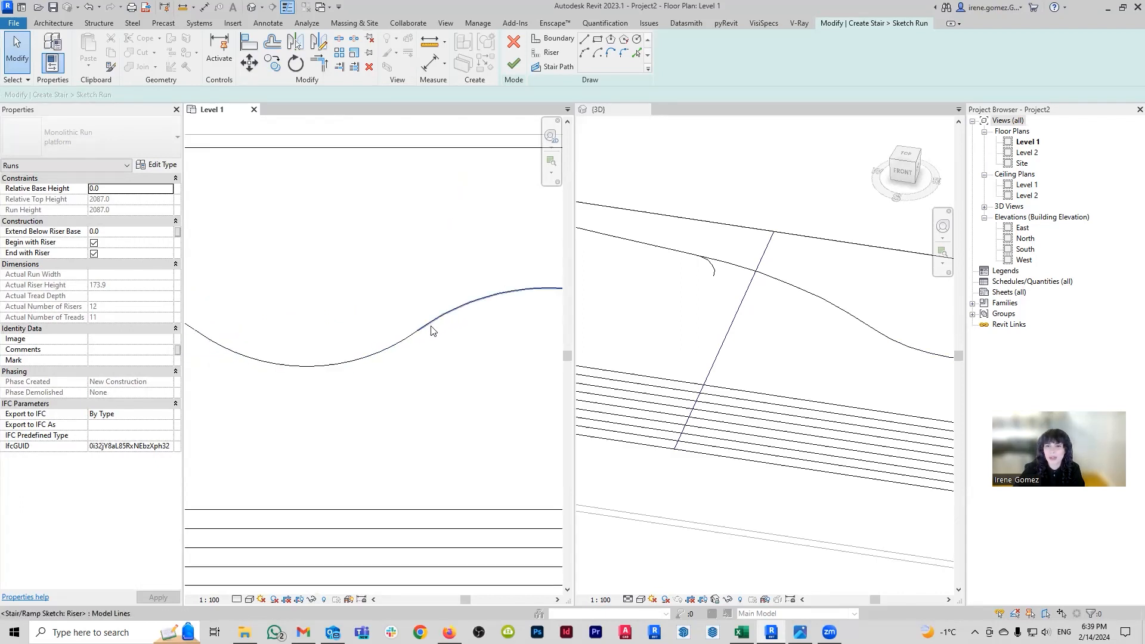
pyautogui.scroll(-3, 417, 316)
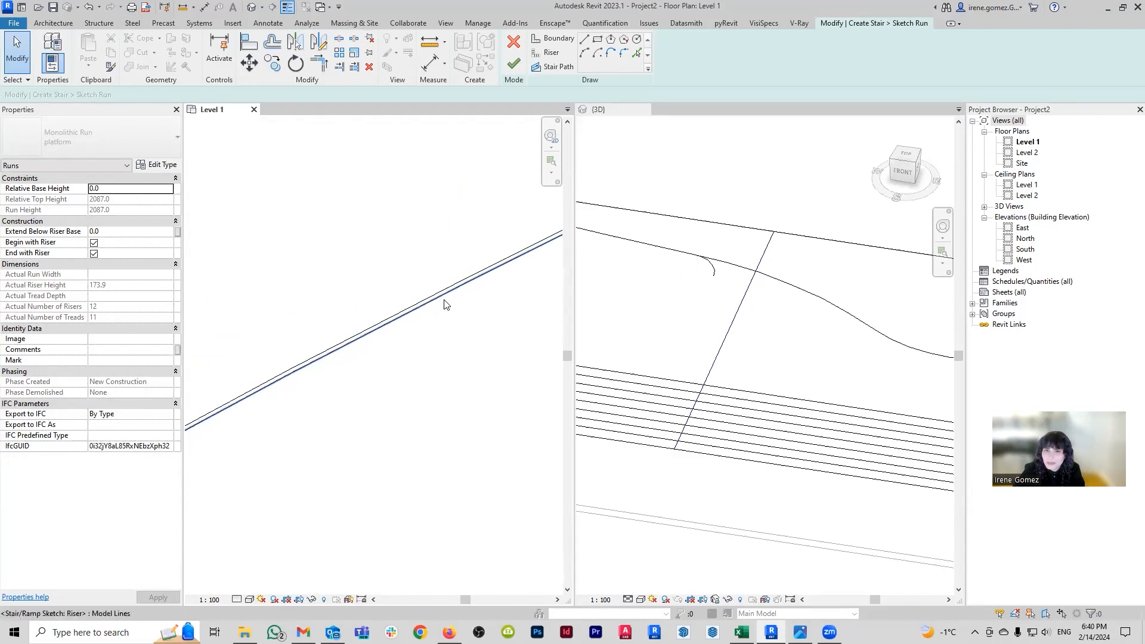
pyautogui.scroll(-2, 361, 330)
pyautogui.scroll(2, 440, 325)
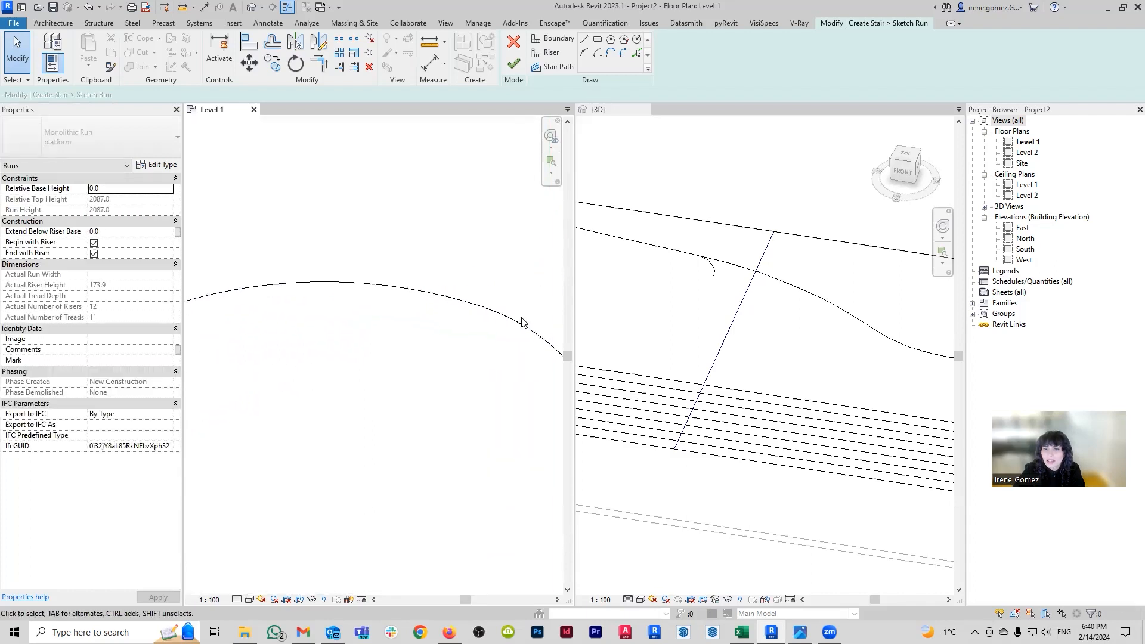
pyautogui.scroll(-4, 481, 374)
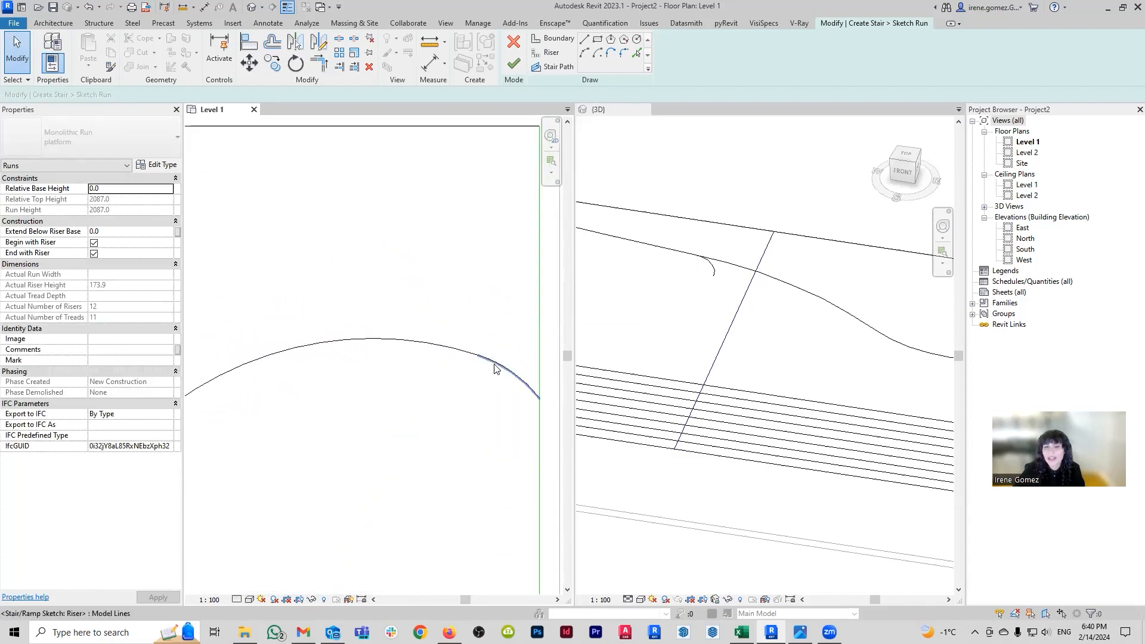
pyautogui.scroll(3, 404, 352)
pyautogui.scroll(4, 404, 352)
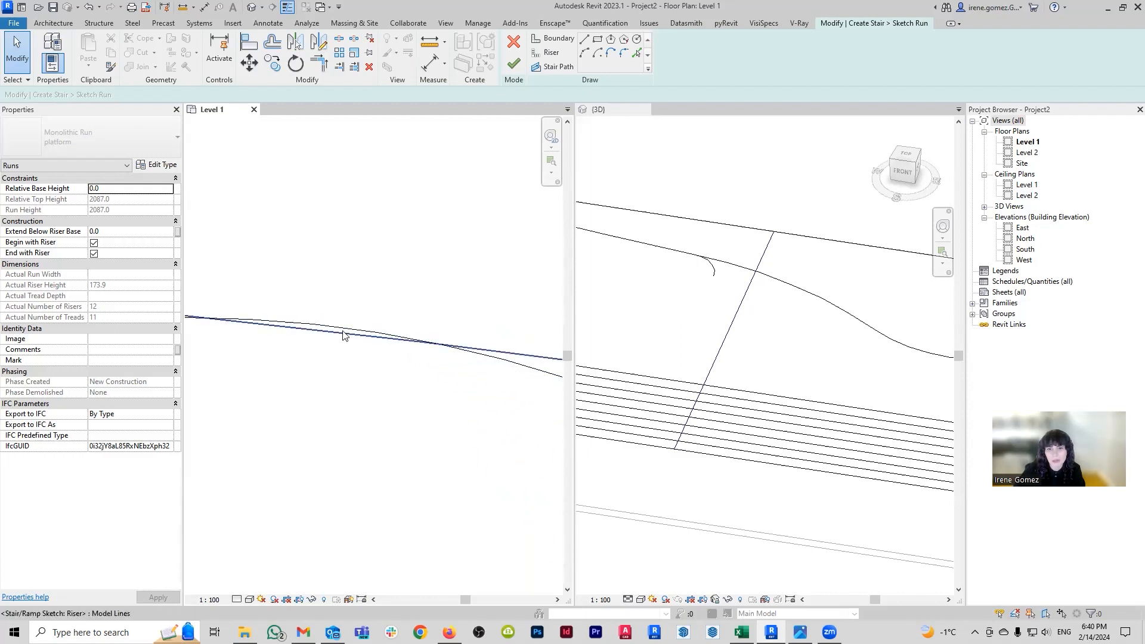
pyautogui.click(466, 360)
pyautogui.press('Delete')
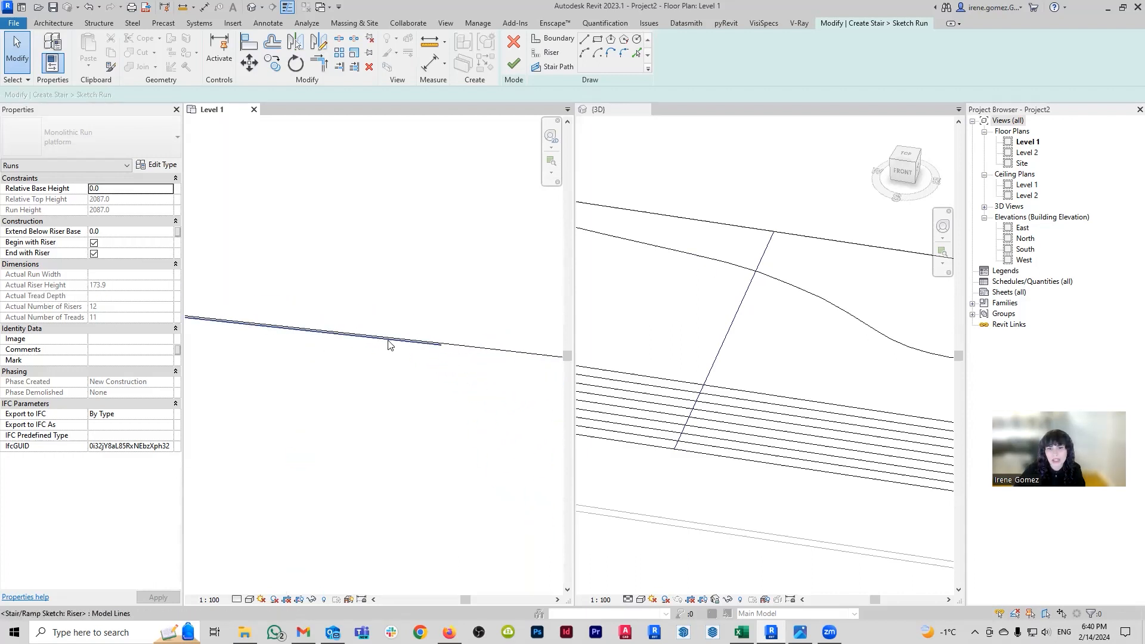
pyautogui.scroll(-2, 501, 389)
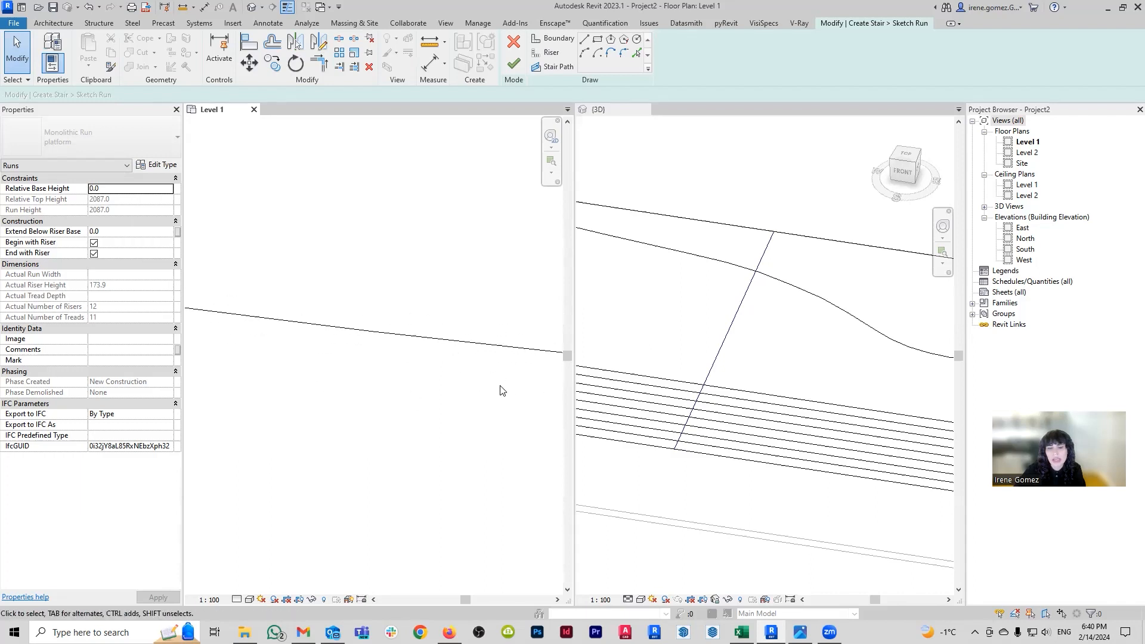
# Create a second riser closely following the wavy riser by picking its arc segments with a 10 mm offset, excluding the stretch crossing the stair path
pyautogui.scroll(2, 518, 405)
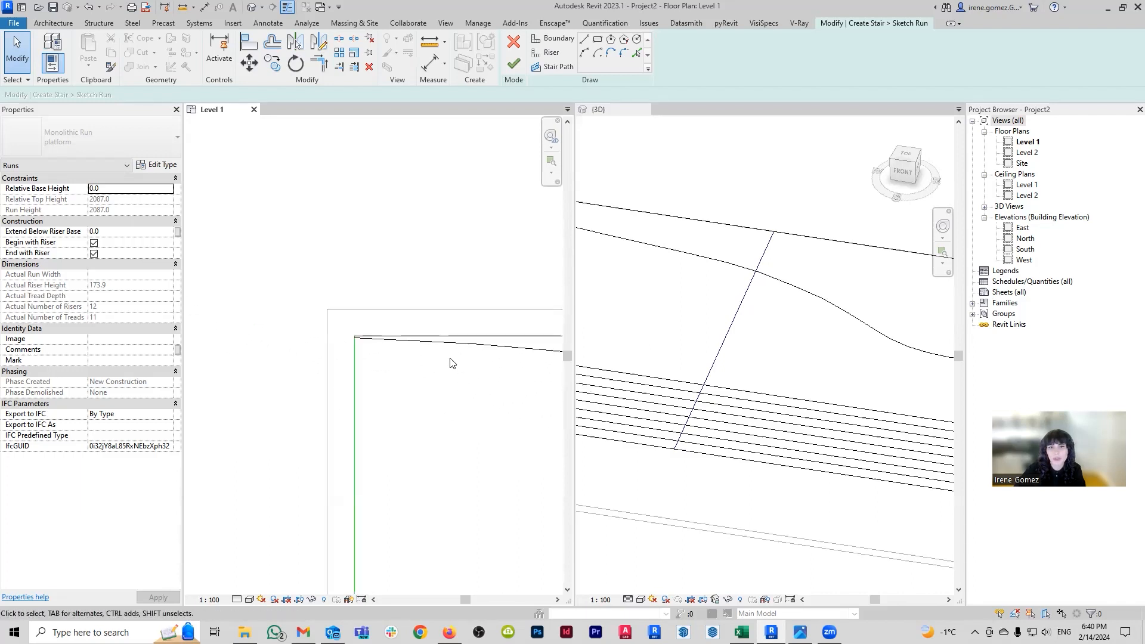
pyautogui.scroll(-2, 481, 320)
pyautogui.moveTo(355, 352)
pyautogui.mouseDown(button='middle')
pyautogui.moveTo(402, 369)
pyautogui.moveTo(370, 360)
pyautogui.mouseUp(button='middle')
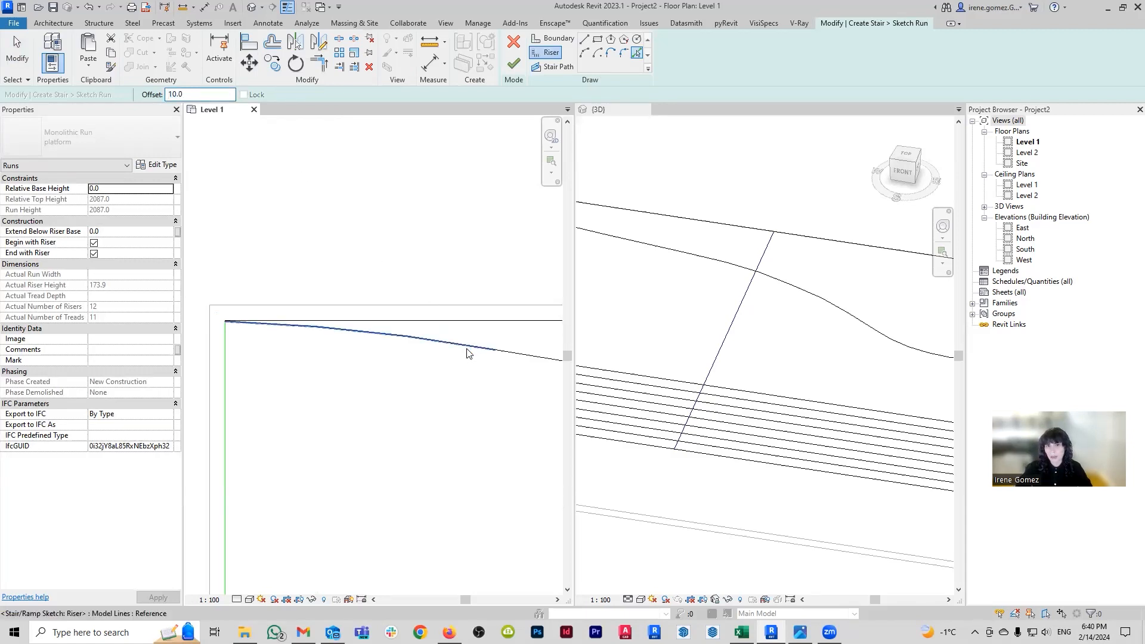
pyautogui.moveTo(480, 358); pyautogui.dragTo(361, 347, button='middle')
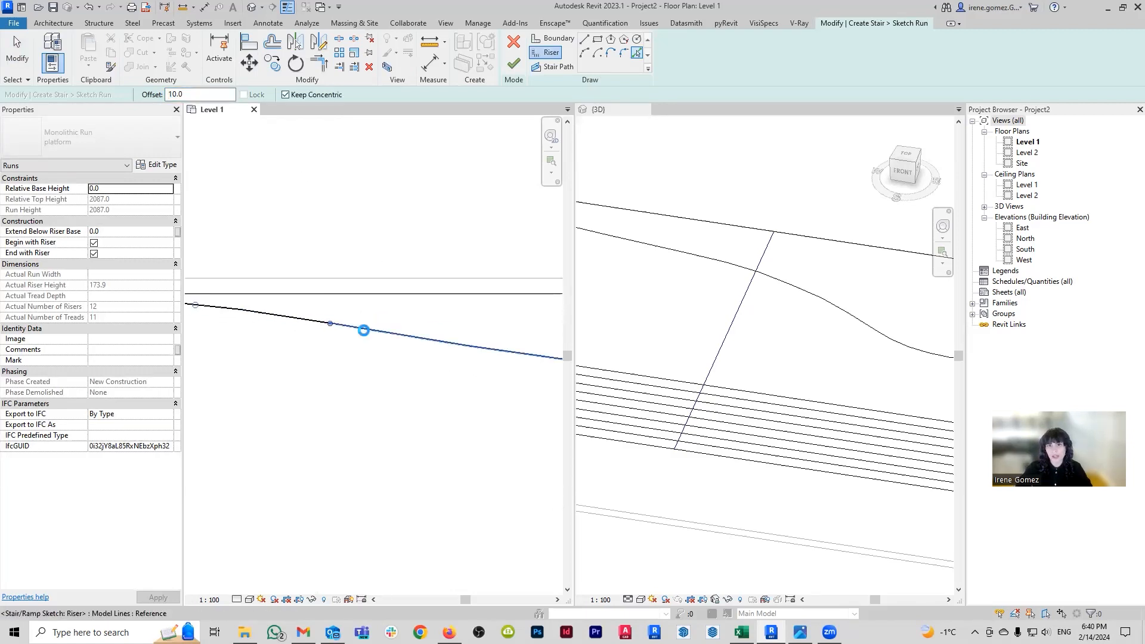
pyautogui.moveTo(458, 396)
pyautogui.mouseDown(button='middle')
pyautogui.moveTo(407, 401)
pyautogui.moveTo(368, 358)
pyautogui.moveTo(241, 393)
pyautogui.mouseUp(button='middle')
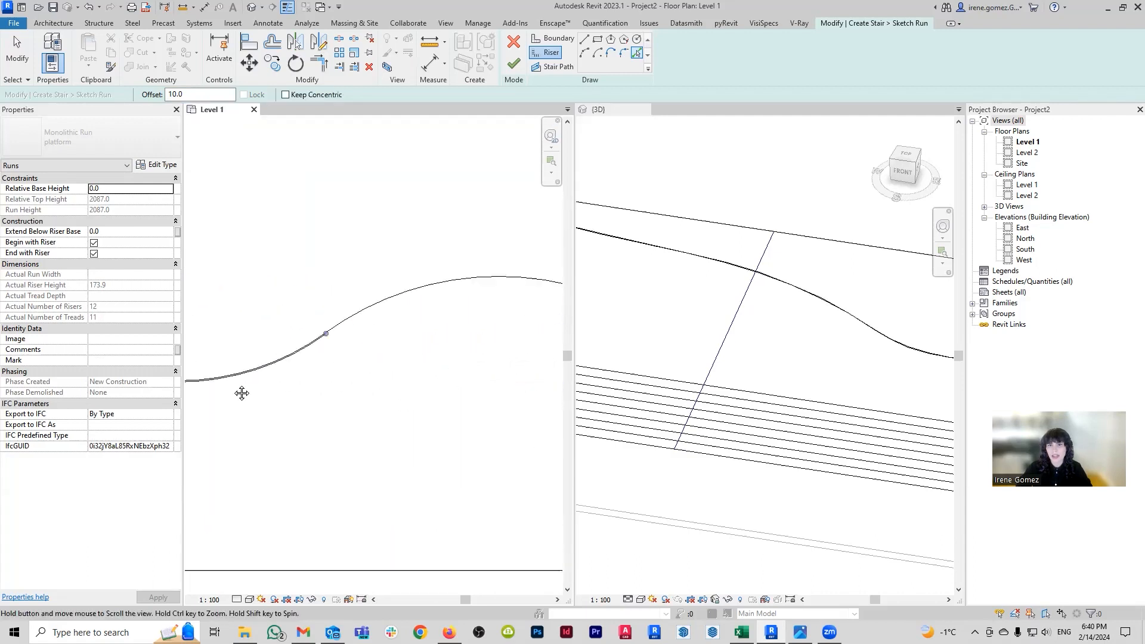
pyautogui.moveTo(443, 306); pyautogui.dragTo(332, 360, button='middle')
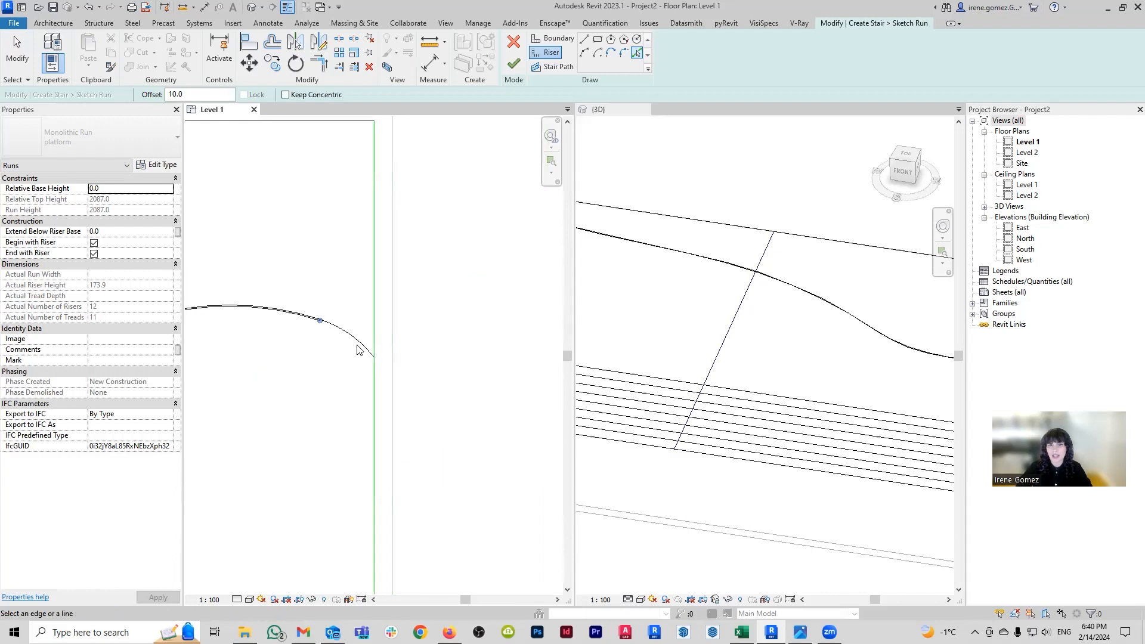
pyautogui.scroll(5, 292, 393)
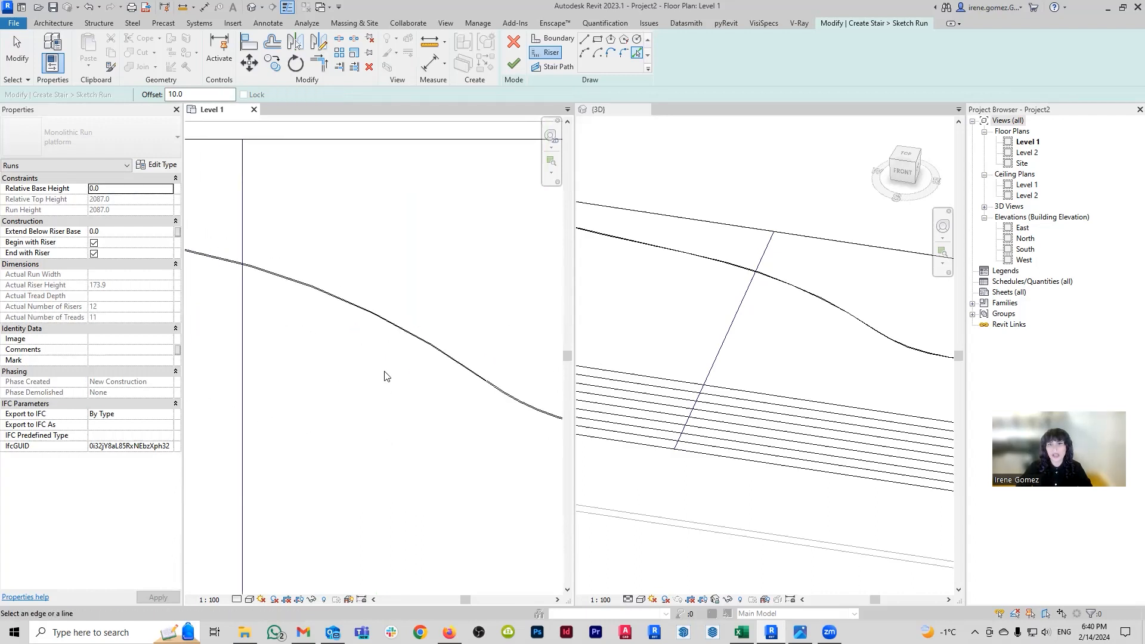
# Clear the offset duplicate arc where the wavy riser crosses the stair path, leaving a gap in the second riser
pyautogui.click(387, 305)
pyautogui.press('Escape')
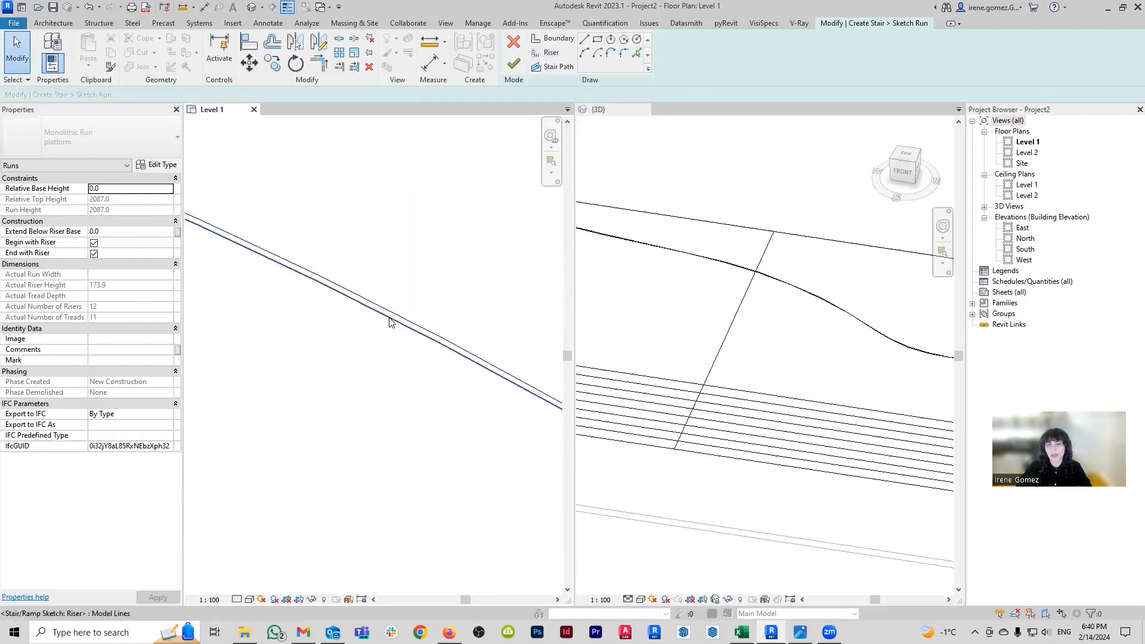
pyautogui.click(383, 338)
pyautogui.scroll(-5, 382, 338)
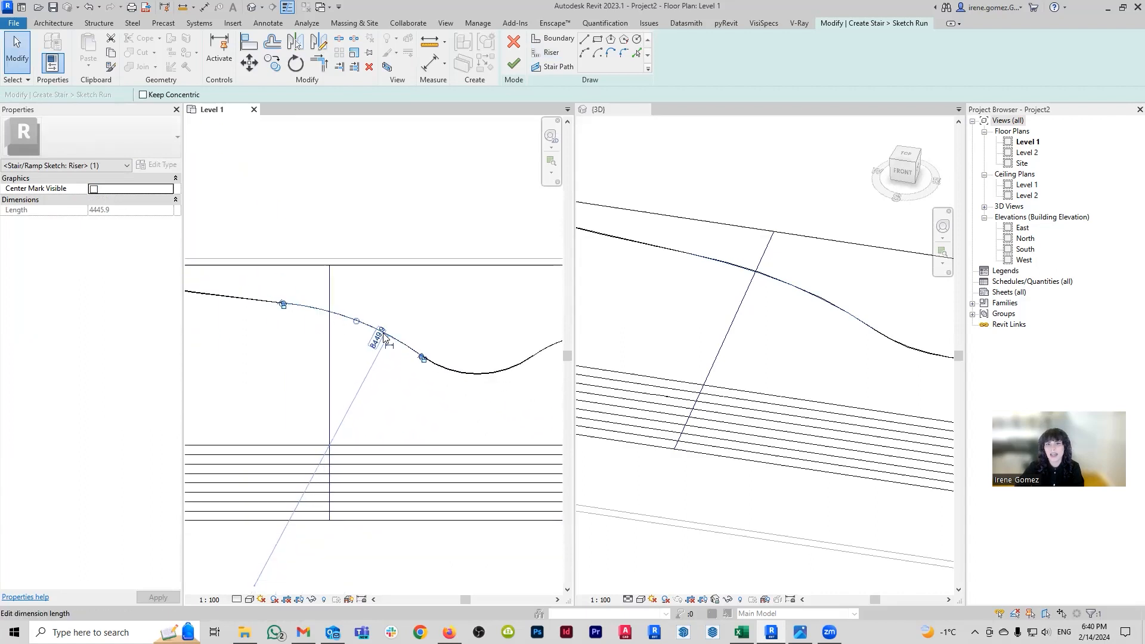
pyautogui.press('Escape')
pyautogui.scroll(1, 316, 322)
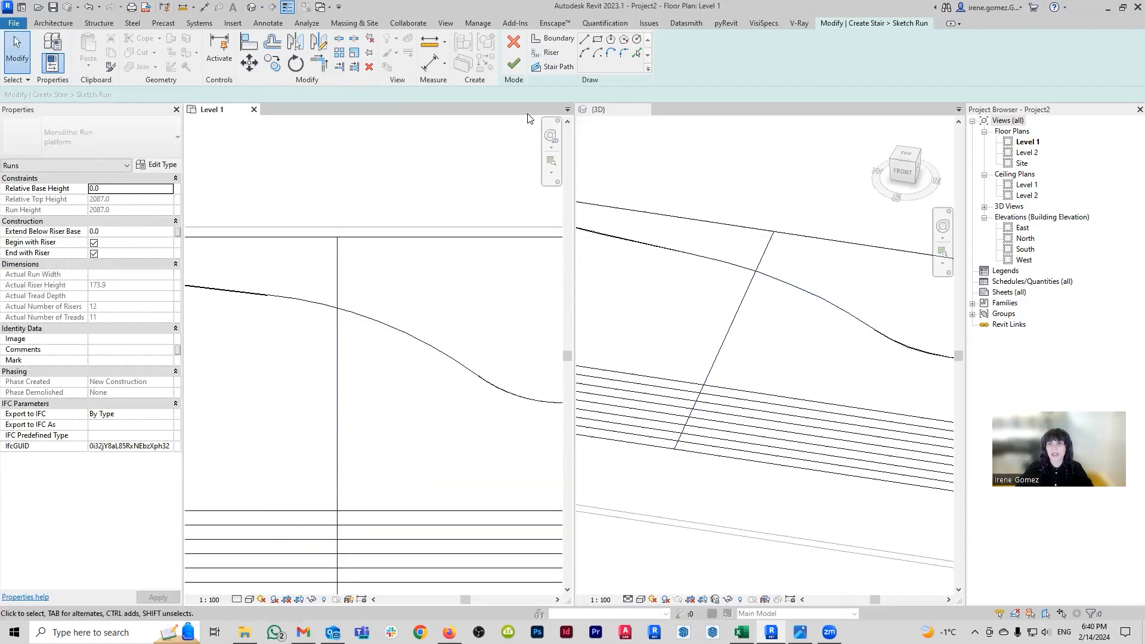
# Bridge the second riser's gap with chained tangent arcs that dip below the original wavy riser and rejoin the offset line
pyautogui.click(585, 55)
pyautogui.scroll(3, 286, 301)
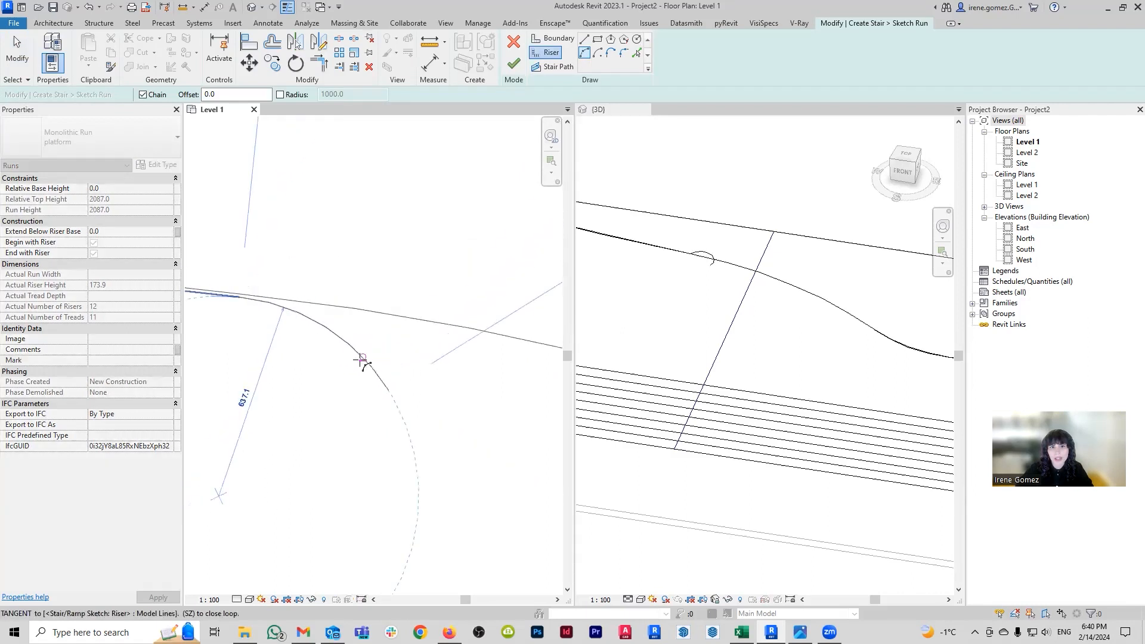
pyautogui.click(362, 360)
pyautogui.scroll(-3, 258, 312)
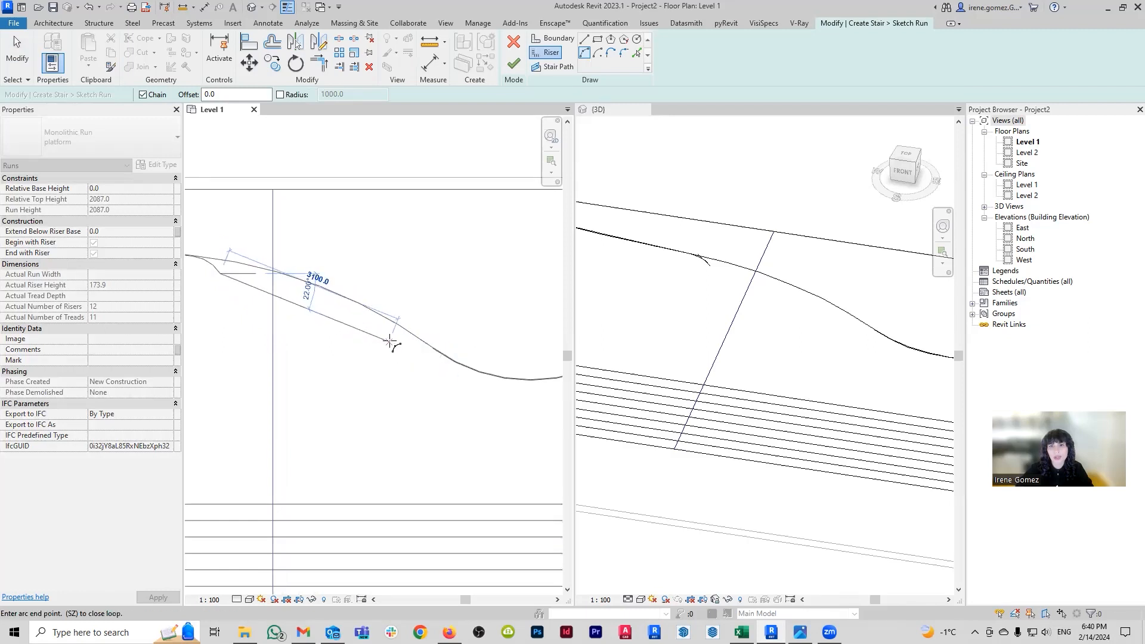
pyautogui.scroll(3, 428, 347)
pyautogui.click(428, 346)
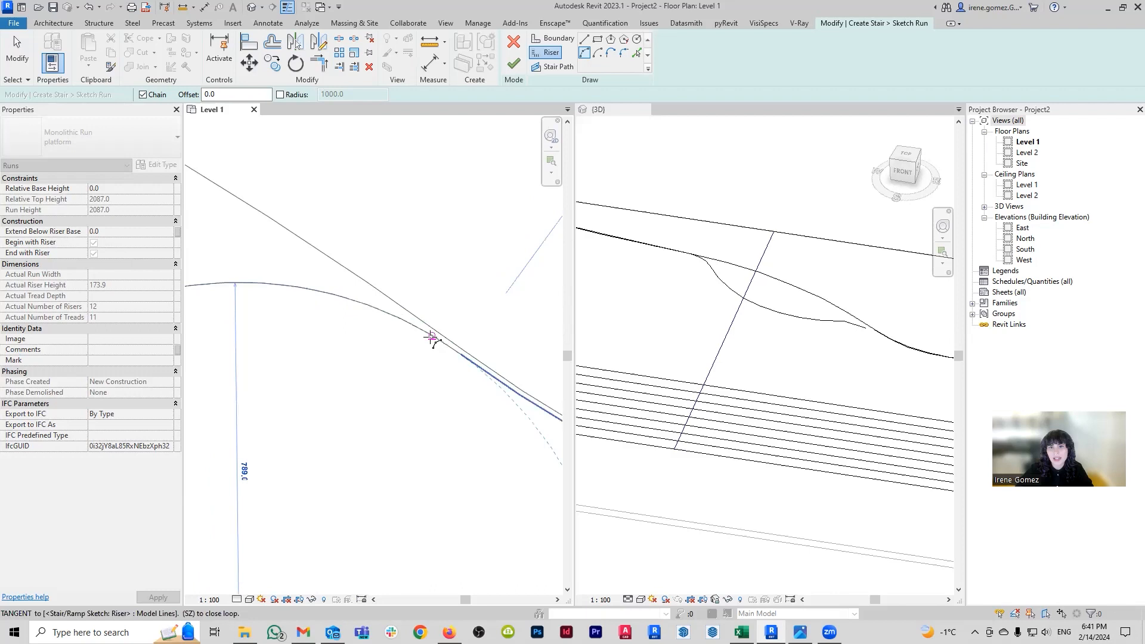
pyautogui.press('Escape')
pyautogui.press('Escape')
# Finish the run sketch and complete the stair
pyautogui.scroll(-5, 411, 292)
pyautogui.scroll(3, 393, 276)
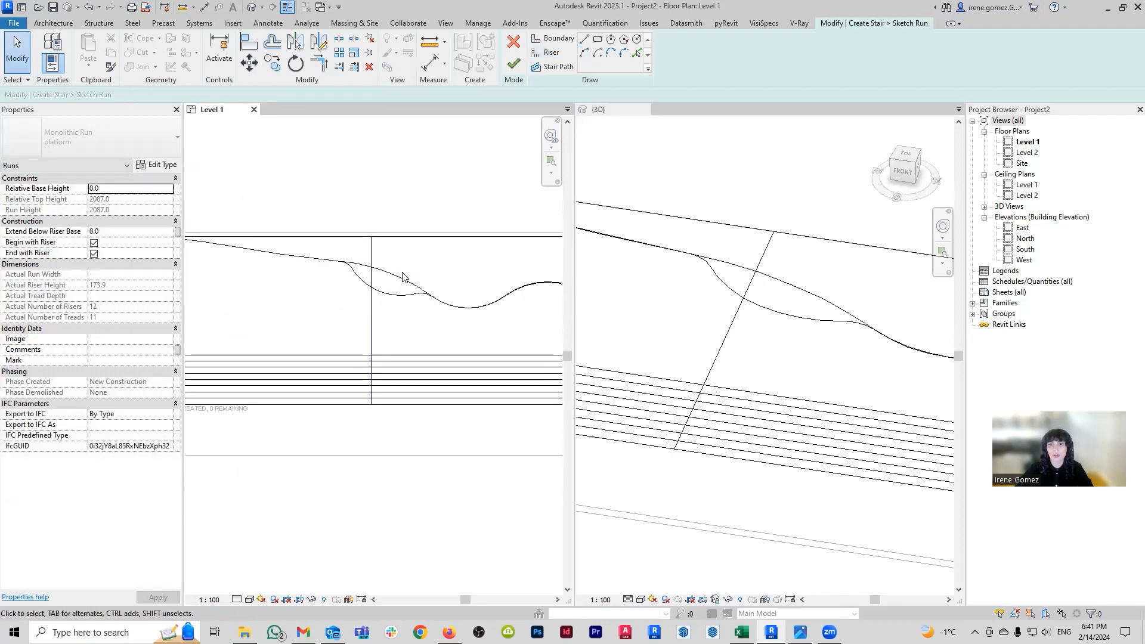
pyautogui.click(515, 64)
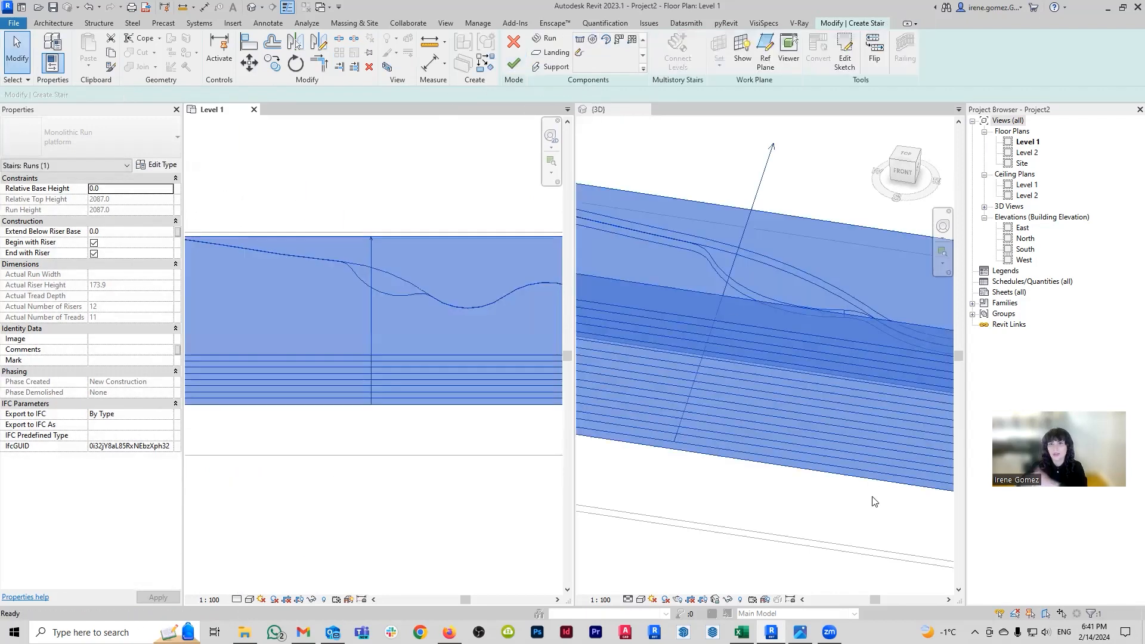
pyautogui.scroll(-2, 734, 562)
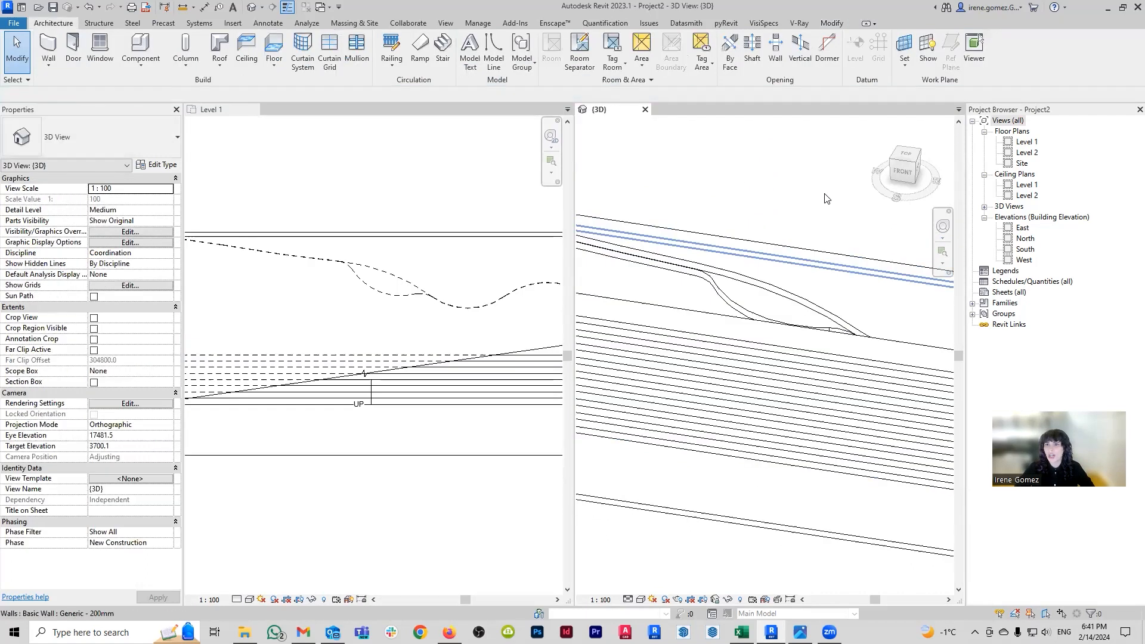
# Examine the completed stair in the 3D view from several angles, especially where the two wavy risers split and rejoin
pyautogui.keyDown('shift'); pyautogui.moveTo(825, 191); pyautogui.dragTo(859, 316, button='middle'); pyautogui.keyUp('shift')
pyautogui.click(859, 316)
pyautogui.keyDown('shift'); pyautogui.moveTo(841, 377); pyautogui.dragTo(690, 410, button='middle'); pyautogui.keyUp('shift')
pyautogui.press('Escape')
pyautogui.scroll(-5, 799, 417)
pyautogui.scroll(6, 788, 381)
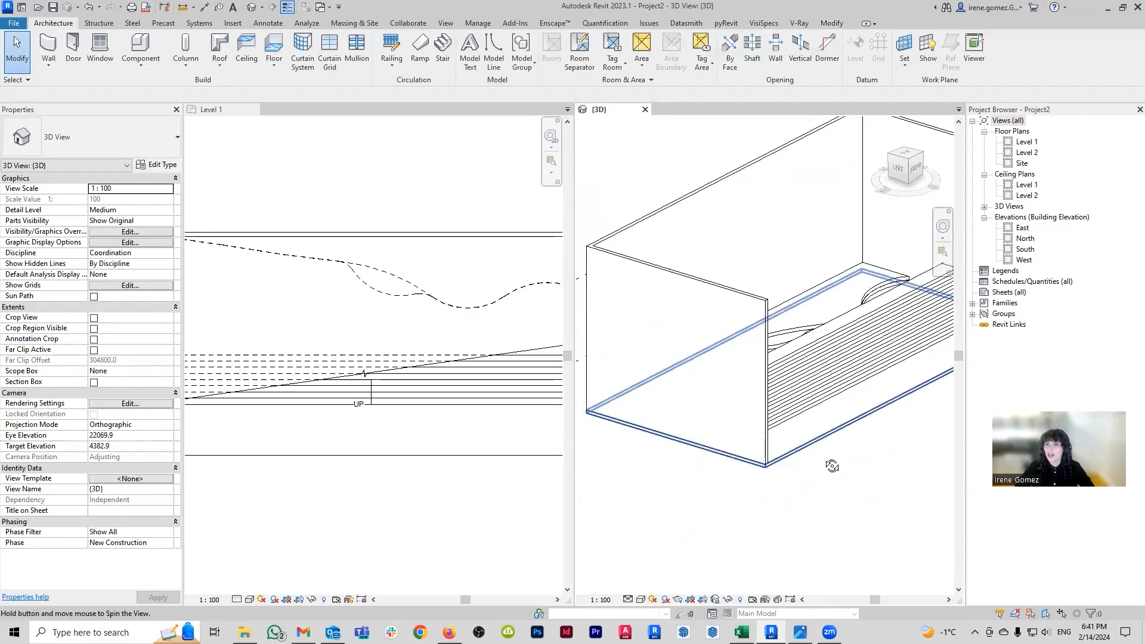
pyautogui.scroll(1, 787, 351)
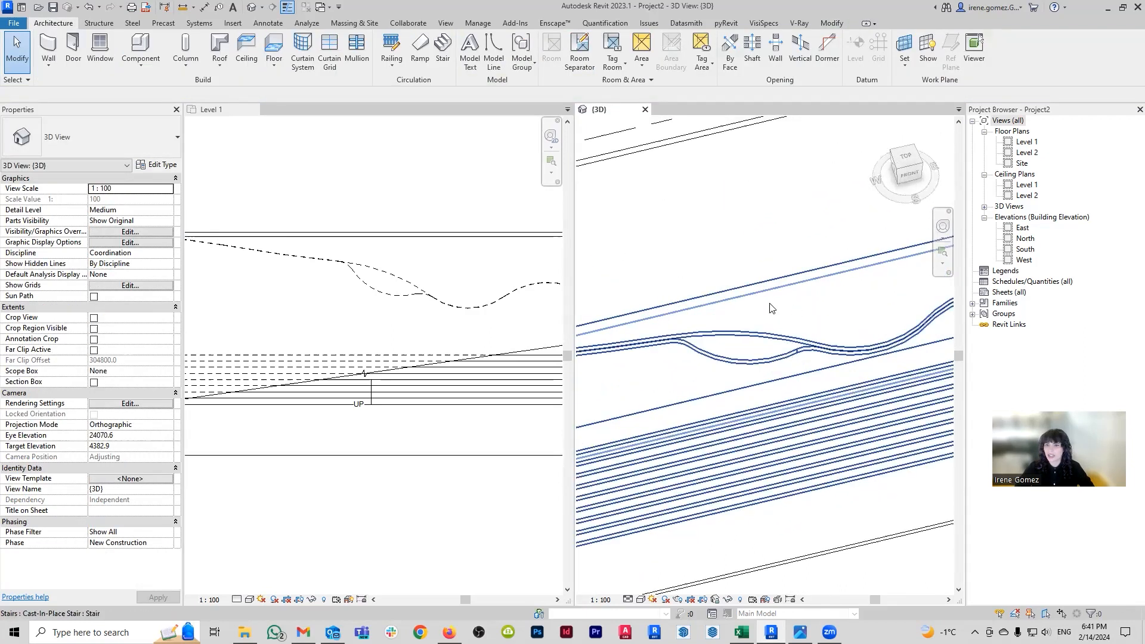
pyautogui.scroll(-3, 765, 340)
pyautogui.keyDown('shift'); pyautogui.moveTo(767, 363); pyautogui.dragTo(783, 475, button='middle'); pyautogui.keyUp('shift')
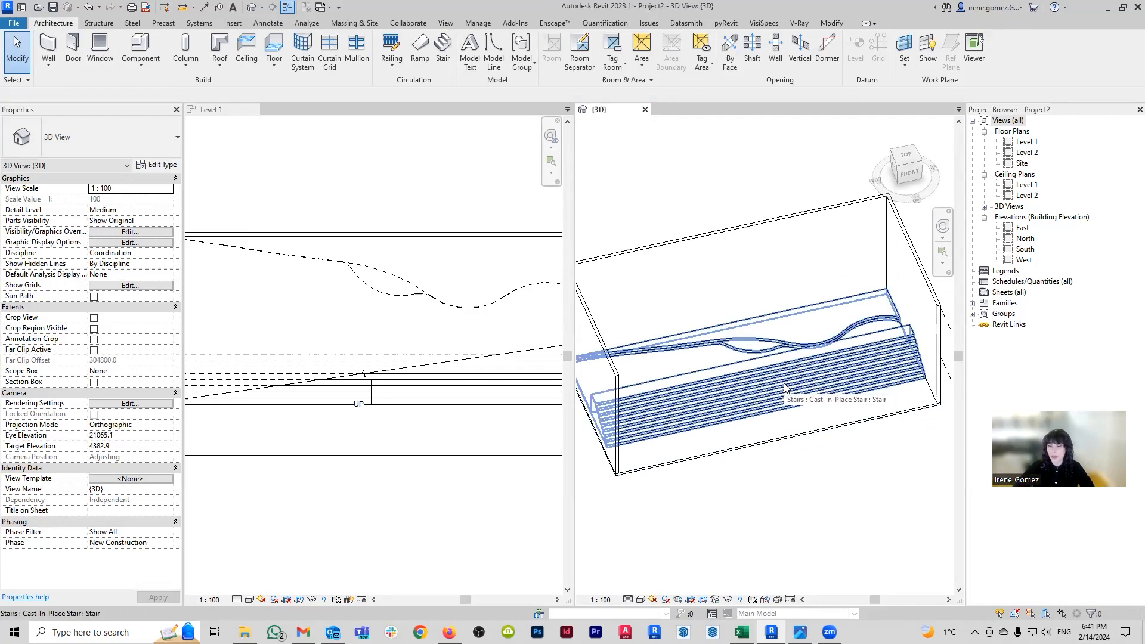
pyautogui.scroll(5, 785, 387)
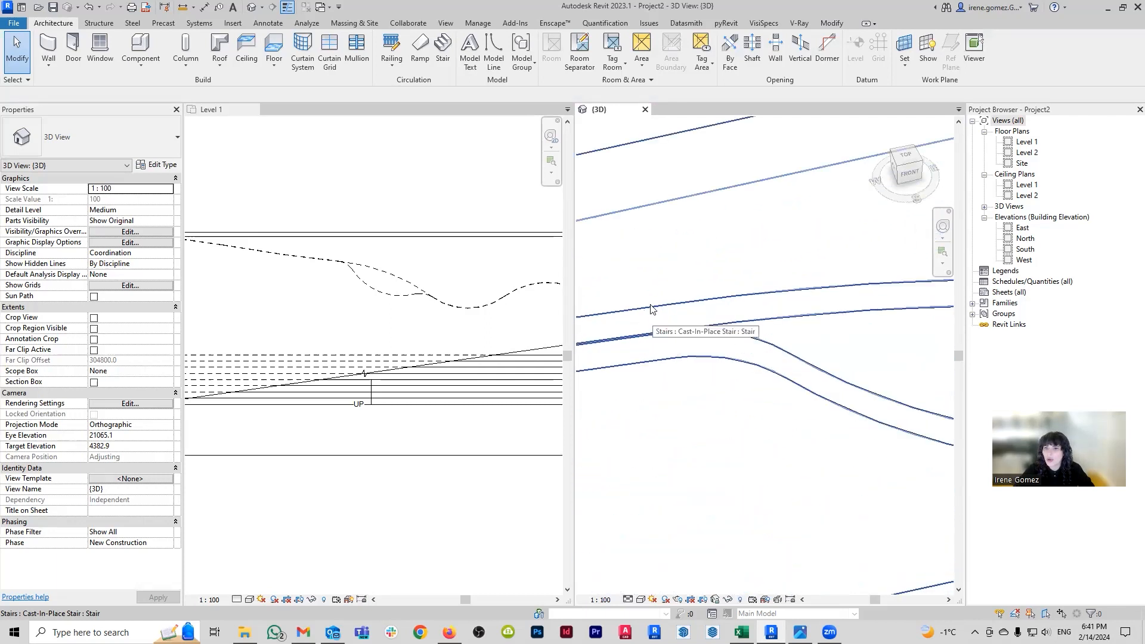
pyautogui.scroll(-2, 680, 327)
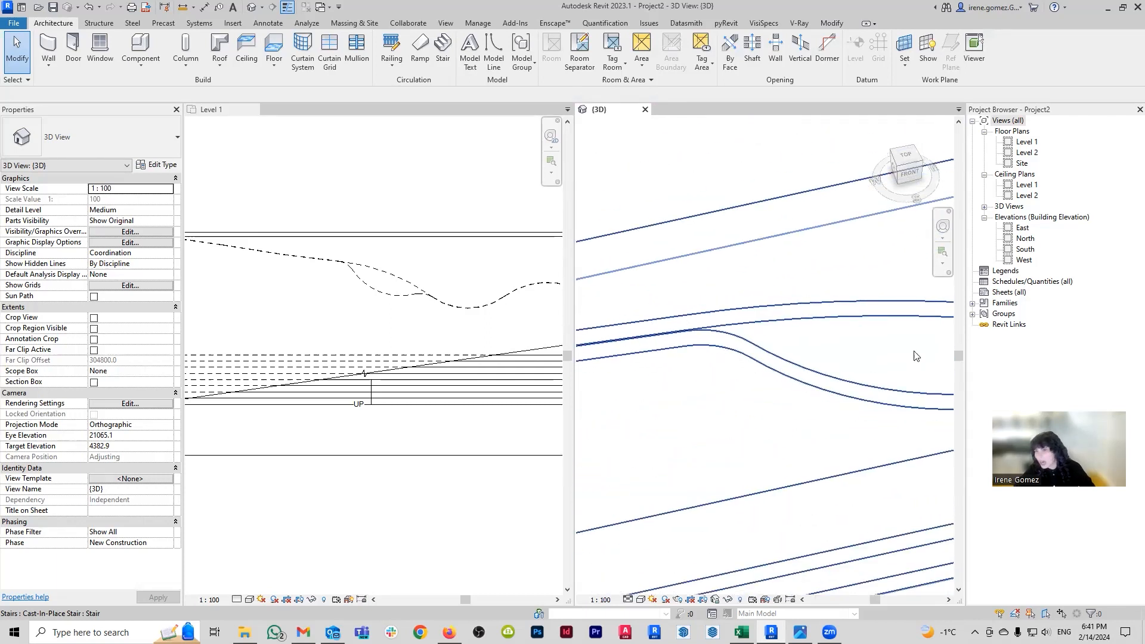
pyautogui.scroll(-4, 775, 343)
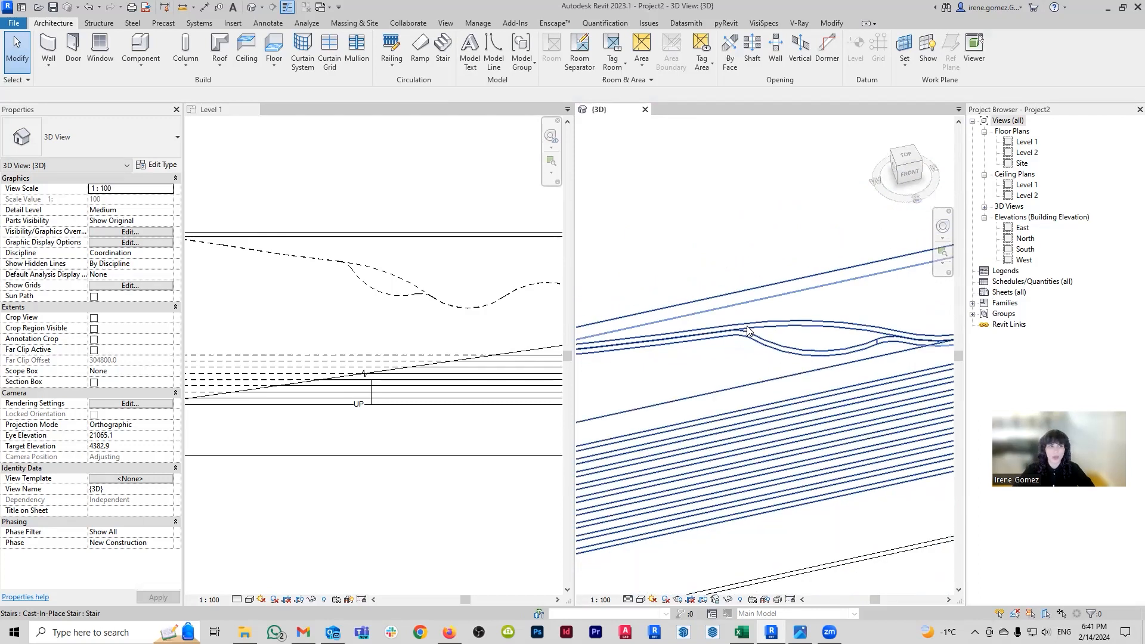
pyautogui.keyDown('shift'); pyautogui.moveTo(863, 397); pyautogui.dragTo(835, 310, button='middle'); pyautogui.keyUp('shift')
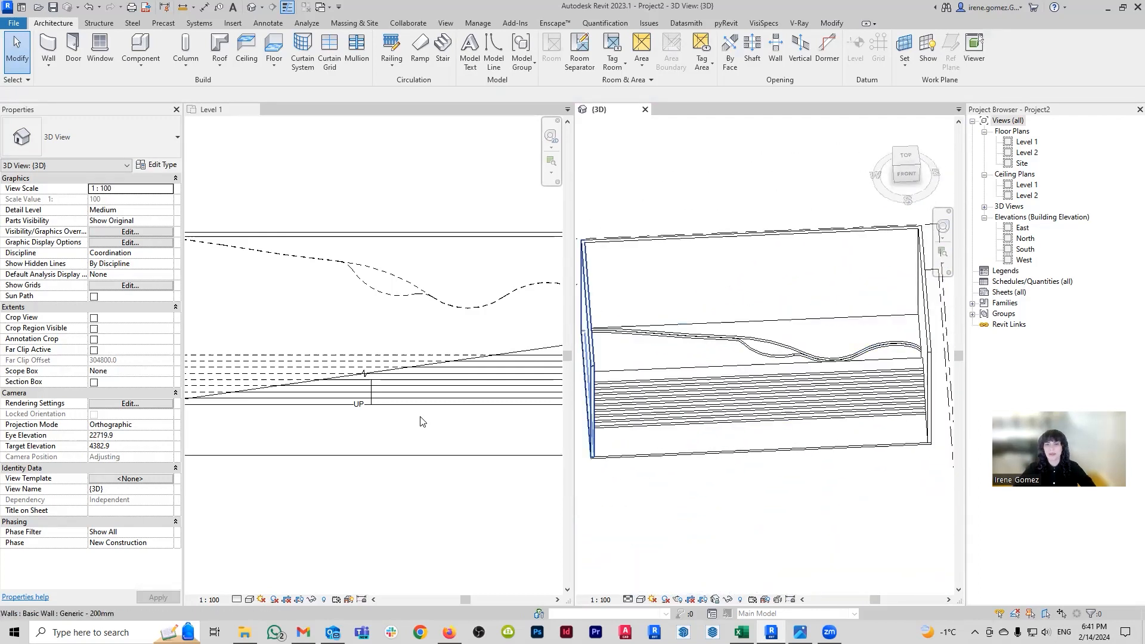
# Reopen the stair and its run sketch for editing, and widen the plan view to show the whole run
pyautogui.click(451, 361)
pyautogui.click(452, 360)
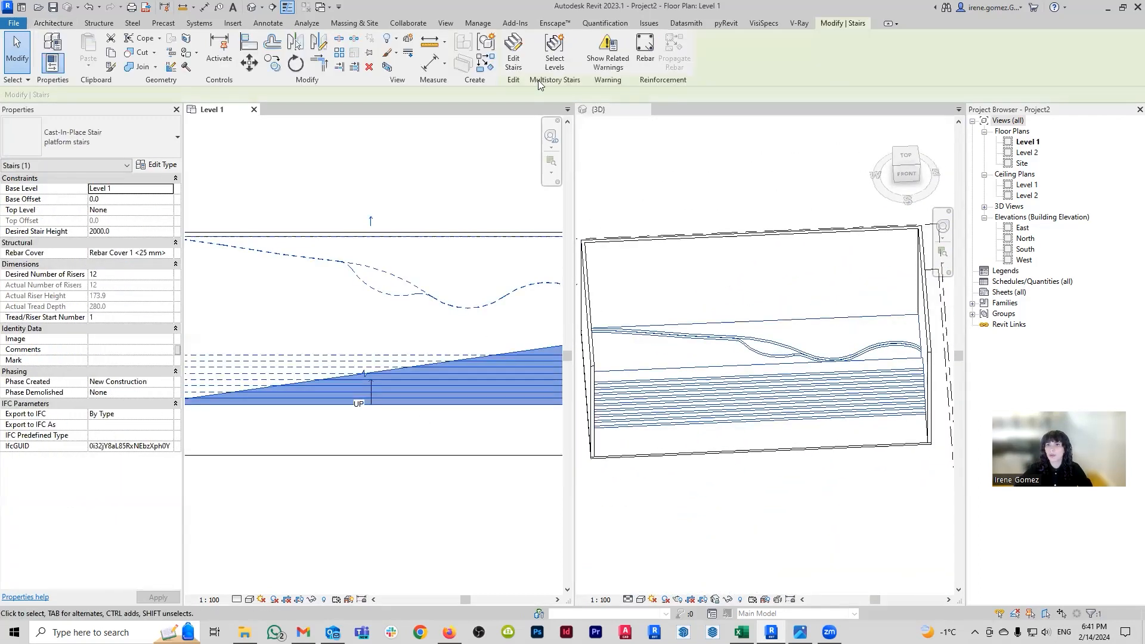
pyautogui.click(514, 63)
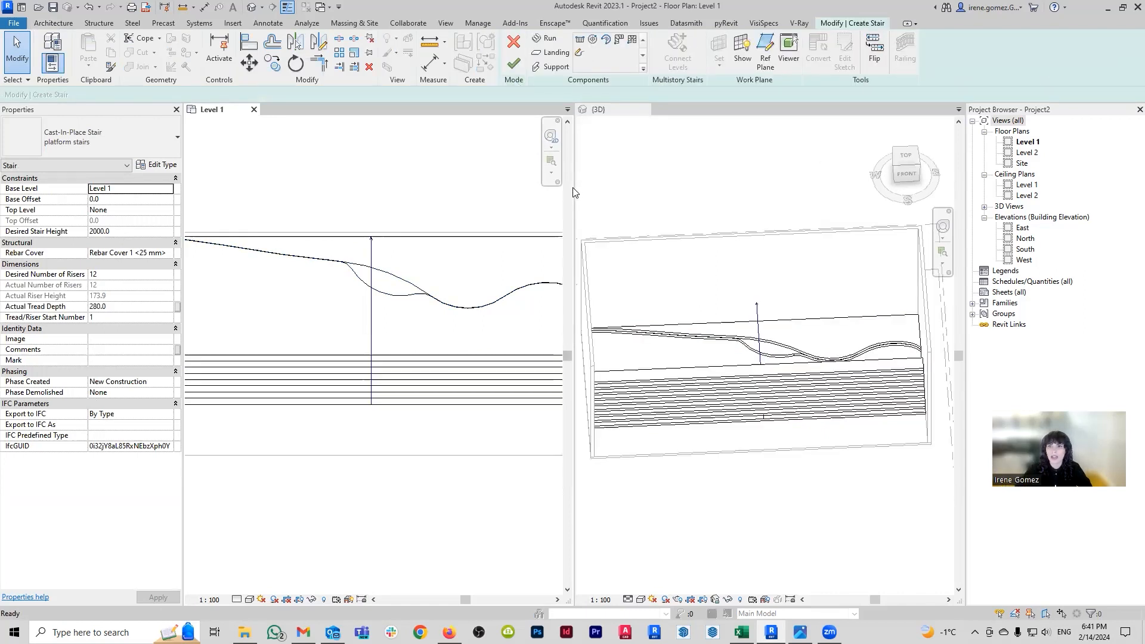
pyautogui.moveTo(573, 188); pyautogui.dragTo(697, 188)
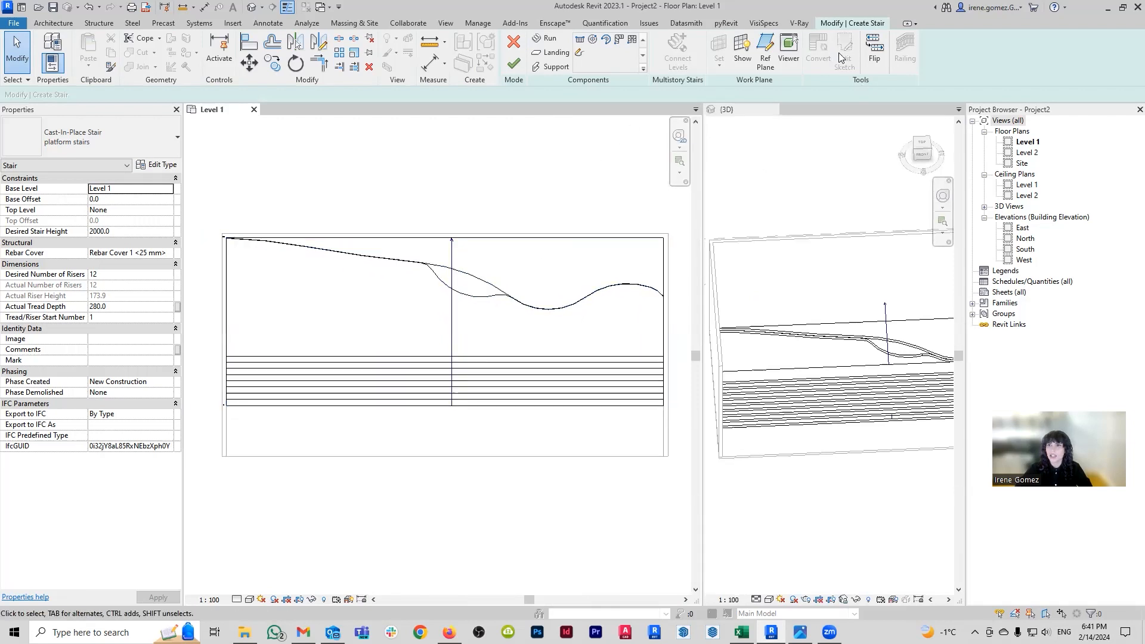
pyautogui.click(301, 409)
pyautogui.doubleClick(434, 343)
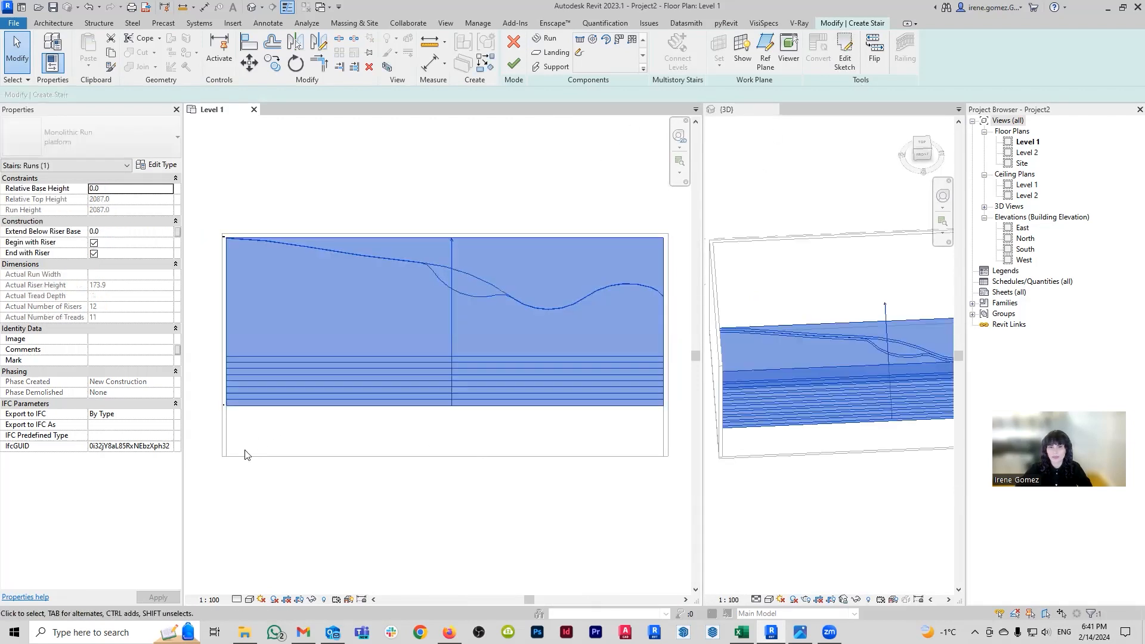
# Draw another wavy riser of chained tangent arcs below the first pair, running from the left boundary to the right boundary
pyautogui.click(552, 53)
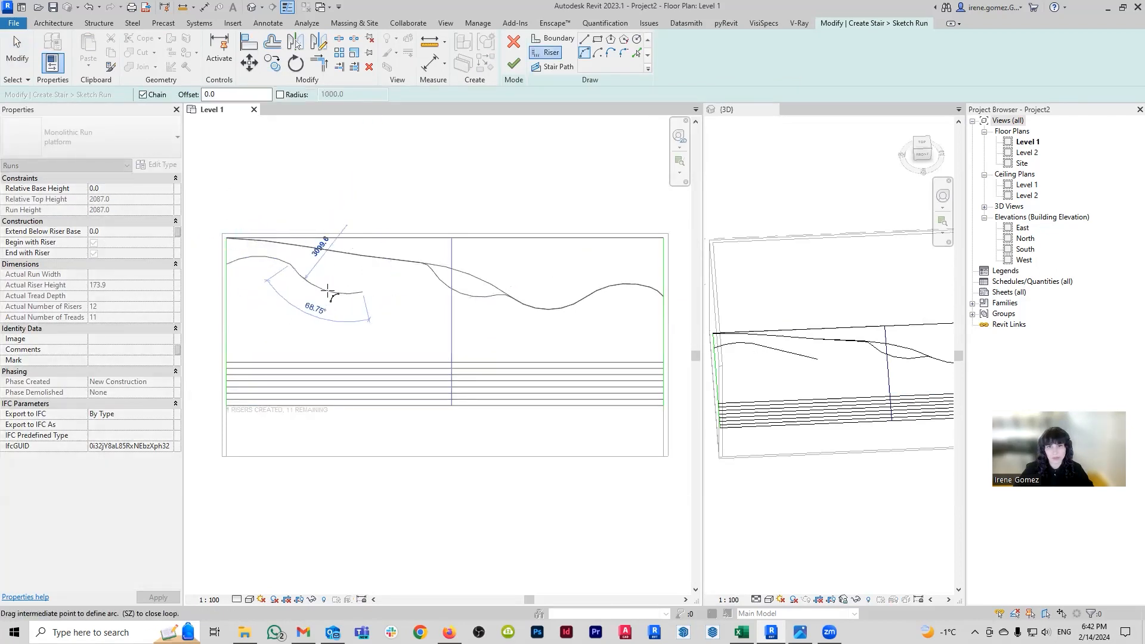
pyautogui.scroll(3, 536, 318)
pyautogui.scroll(-3, 498, 310)
pyautogui.press('Escape')
pyautogui.press('Escape')
pyautogui.scroll(-3, 319, 384)
pyautogui.scroll(2, 232, 308)
# Offset the new wavy riser's arc segments by 10 mm, leaving a gap around the stair path
pyautogui.click(551, 52)
pyautogui.write('10')
pyautogui.scroll(3, 379, 409)
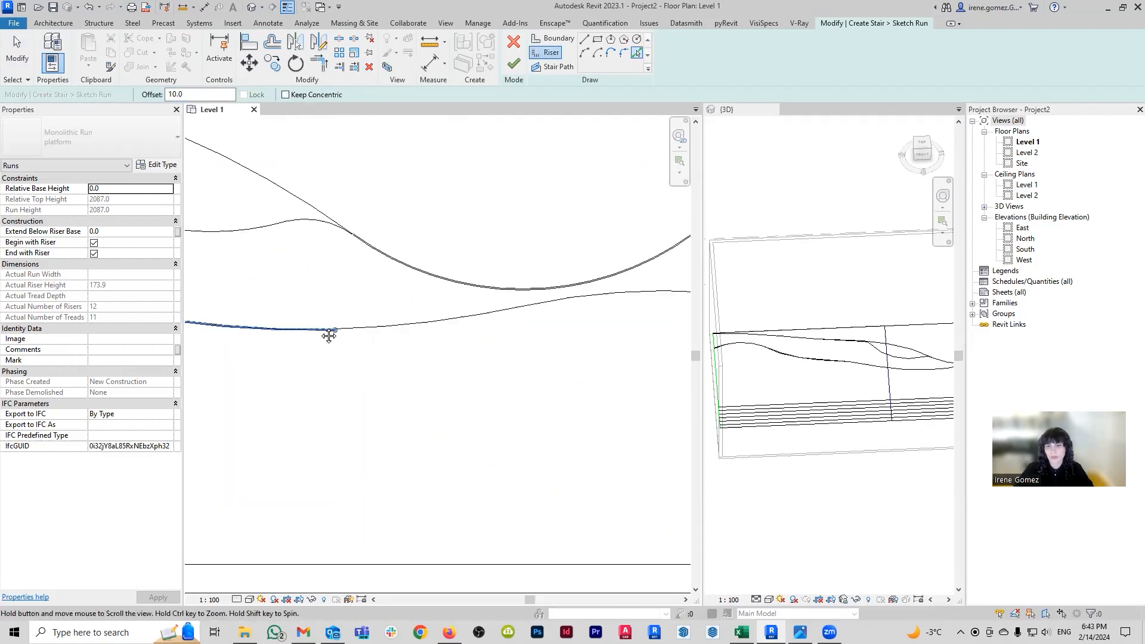
pyautogui.scroll(1, 406, 288)
pyautogui.scroll(2, 408, 289)
pyautogui.press('Escape')
pyautogui.press('Escape')
pyautogui.scroll(-3, 427, 295)
# Close the gap in the new offset riser with chained arcs bulging downward and rejoining the offset line beyond the stair path
pyautogui.click(551, 53)
pyautogui.click(584, 53)
pyautogui.scroll(5, 382, 257)
pyautogui.click(370, 249)
pyautogui.scroll(-3, 382, 263)
pyautogui.scroll(4, 486, 314)
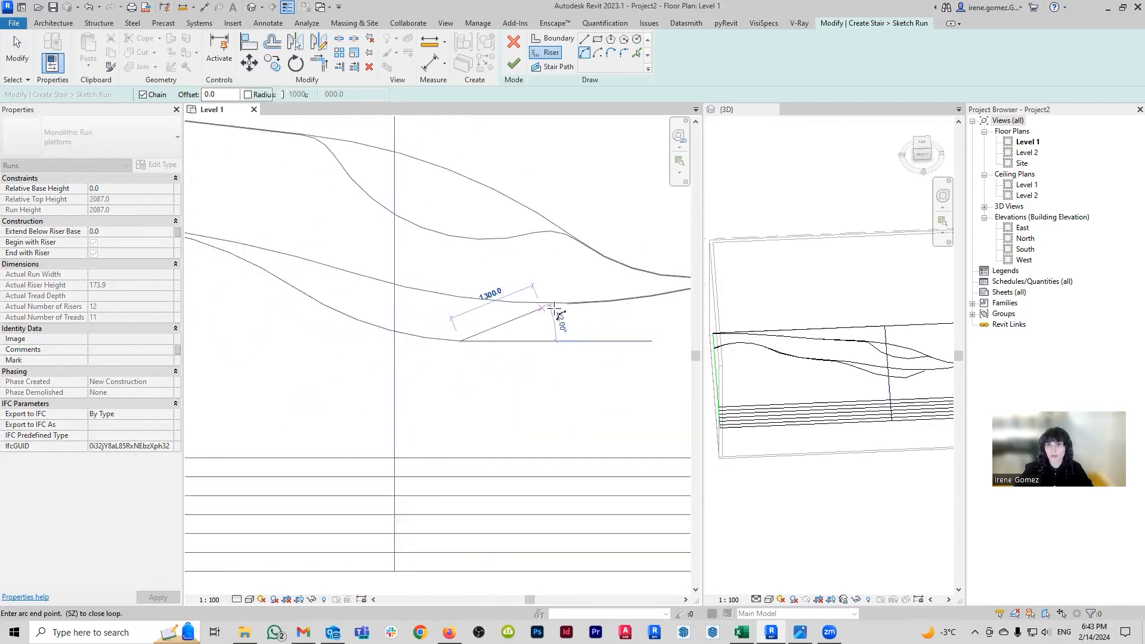
pyautogui.click(576, 294)
pyautogui.scroll(-4, 576, 294)
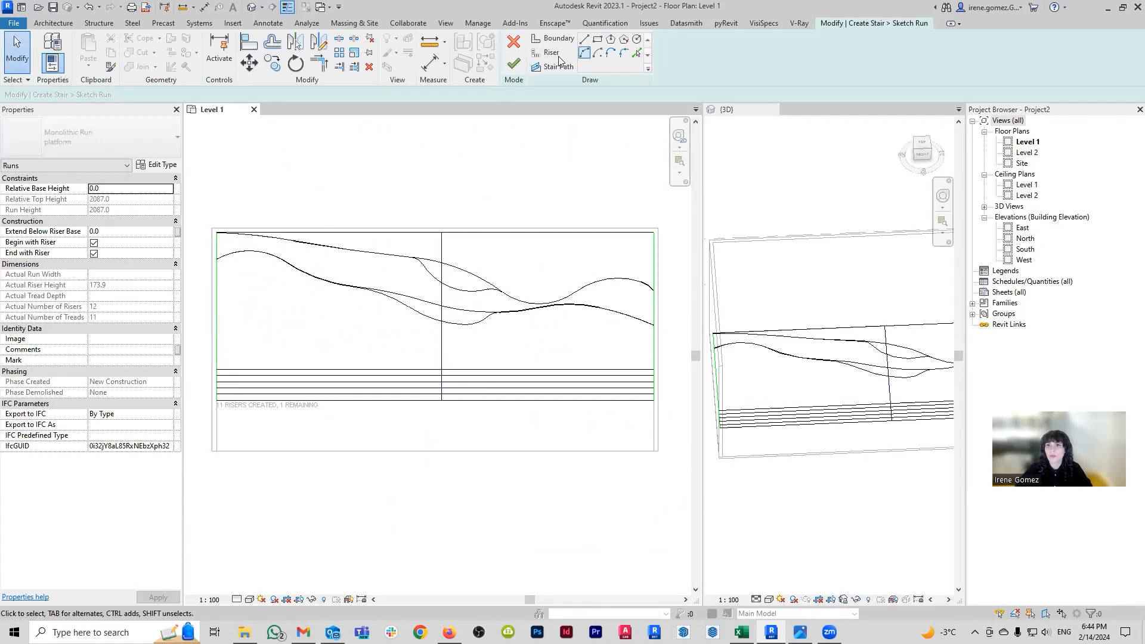
# Draw a third wavy riser of chained arcs below the second pair, spanning from boundary to boundary
pyautogui.scroll(4, 358, 322)
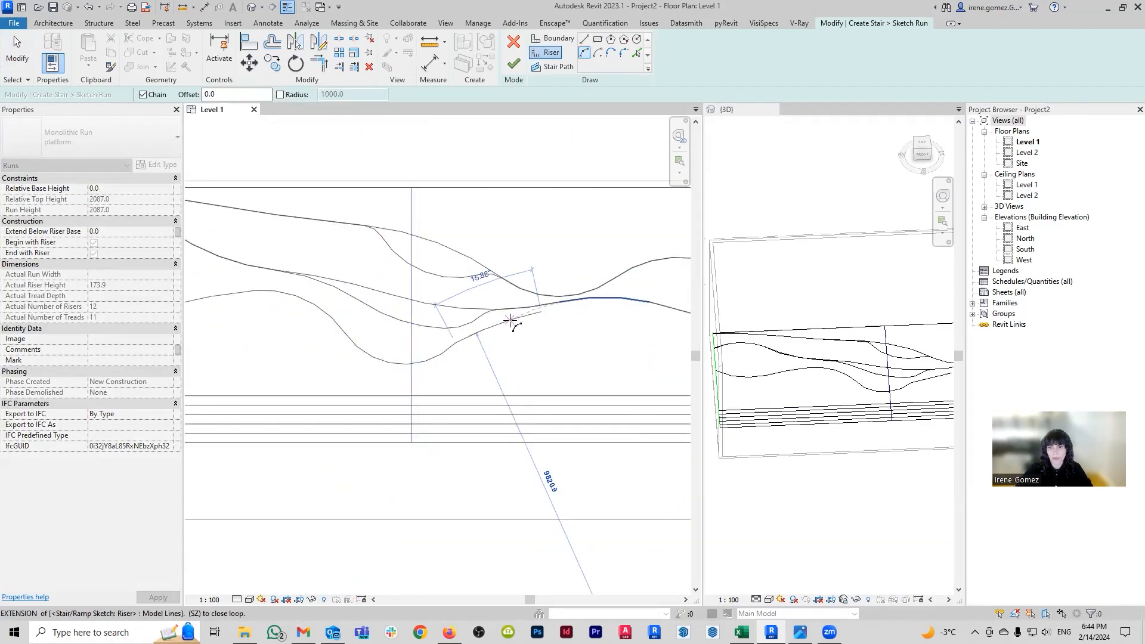
pyautogui.press('Escape')
pyautogui.press('Escape')
# Offset the third wavy riser's arc segments by 10 mm, leaving a gap near its lowest dip
pyautogui.scroll(3, 478, 304)
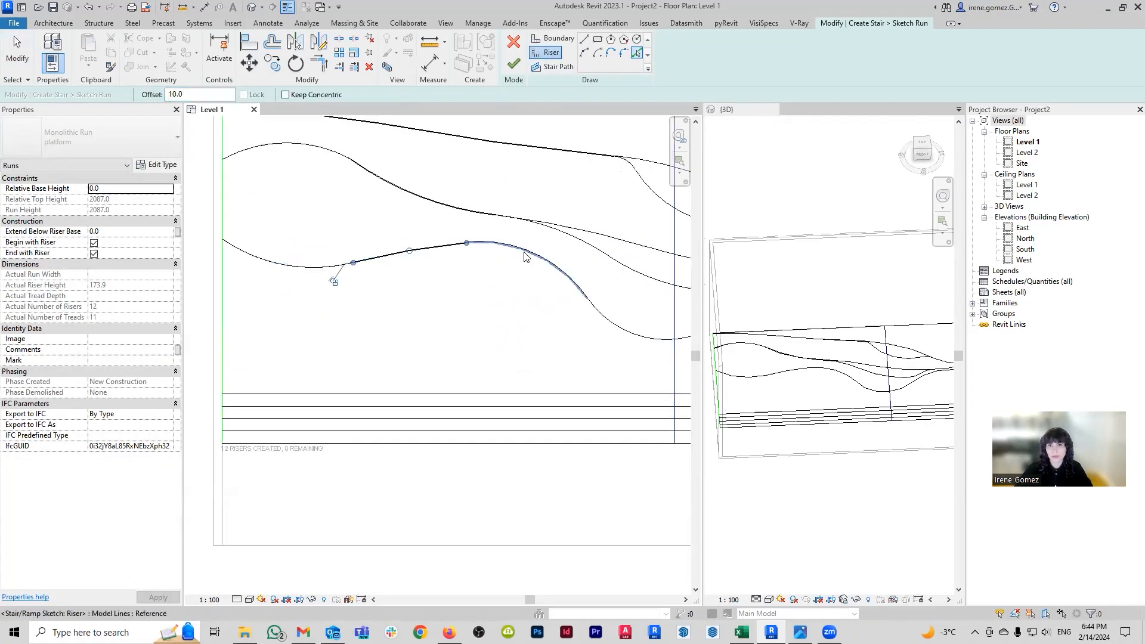
pyautogui.click(443, 260)
pyautogui.press('Escape')
# Join the third offset riser across its gap with chained arcs that swing outward from the dip and hook back up to the crest
pyautogui.press('Return')
pyautogui.scroll(-3, 501, 350)
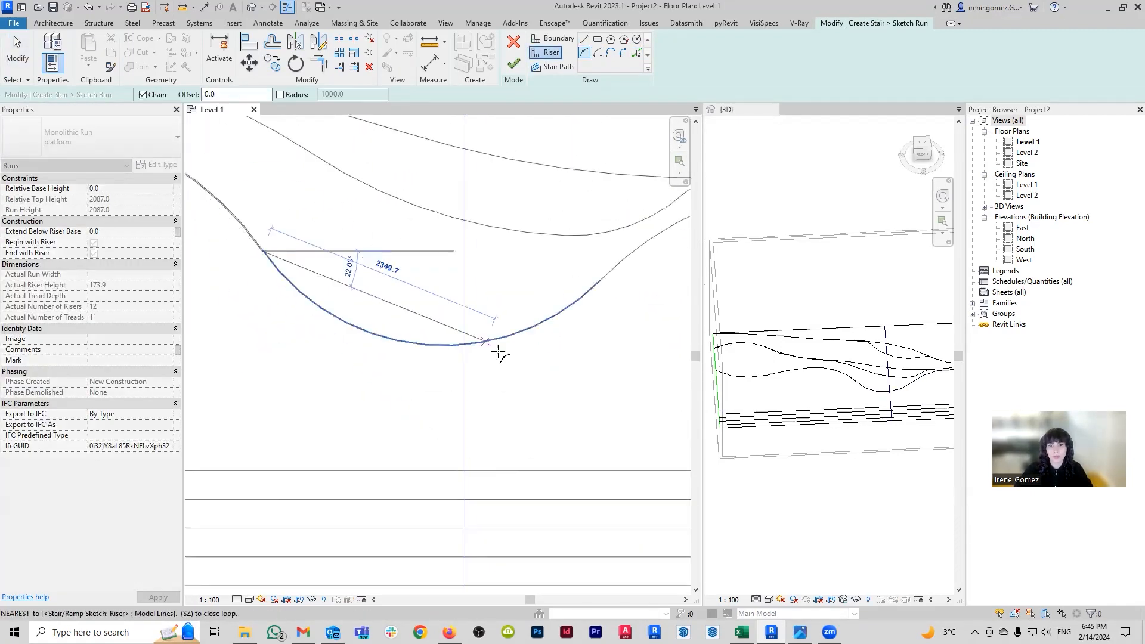
pyautogui.scroll(3, 463, 371)
pyautogui.scroll(3, 569, 351)
pyautogui.press('Escape')
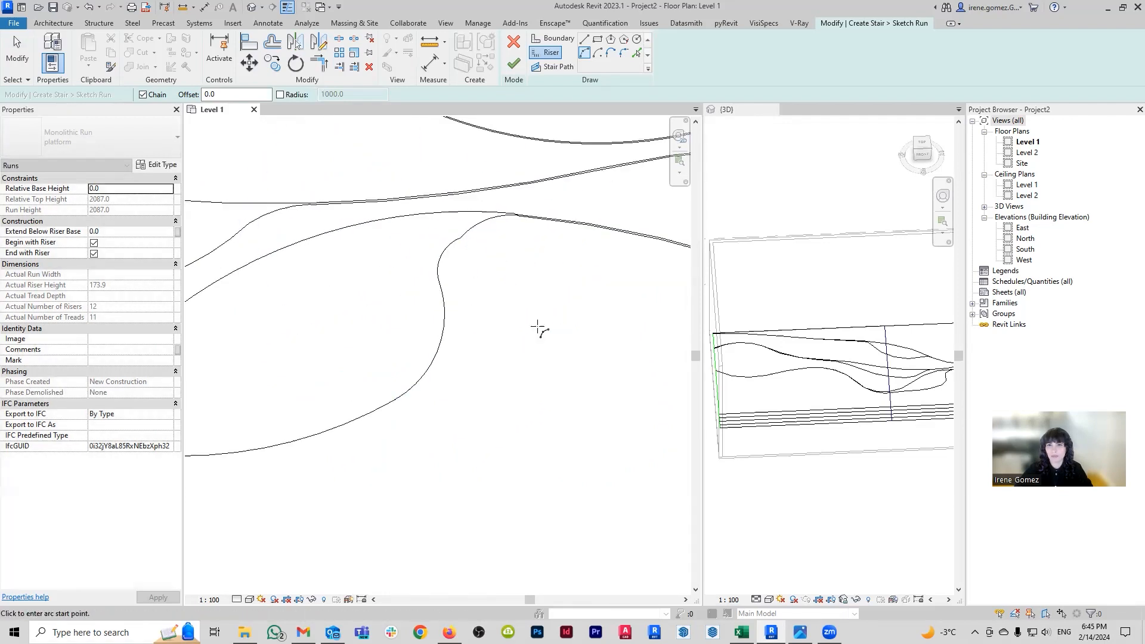
pyautogui.click(537, 306)
pyautogui.press('Escape')
pyautogui.scroll(3, 556, 189)
pyautogui.press('Return')
pyautogui.scroll(-4, 453, 256)
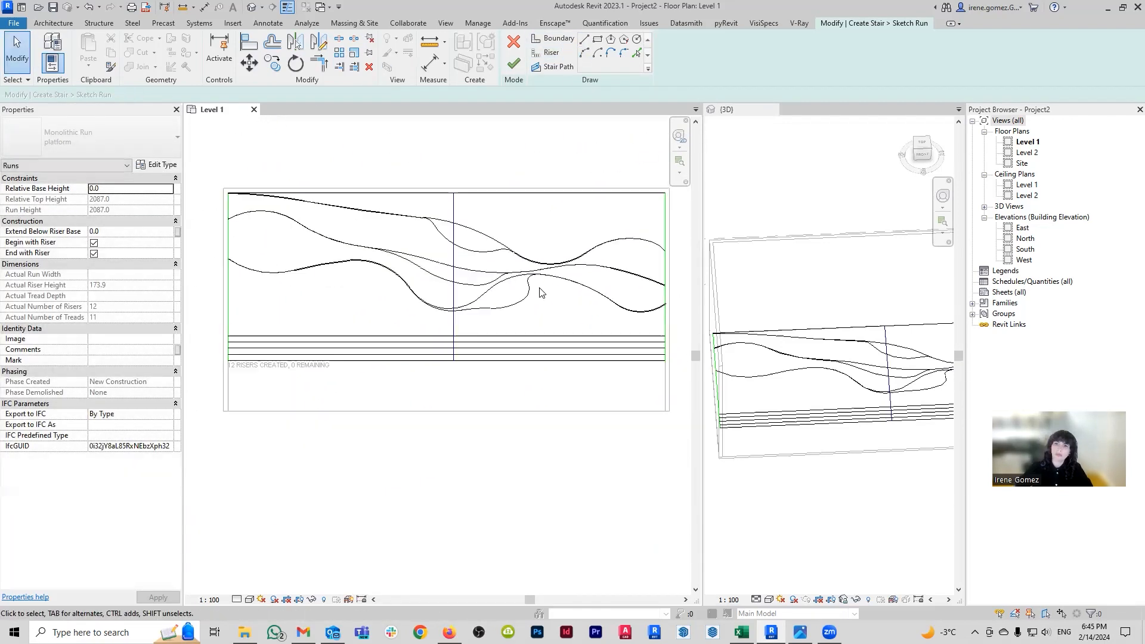
# Draw a fourth wavy riser of chained arcs below the third pair, spanning from boundary to boundary
pyautogui.click(267, 302)
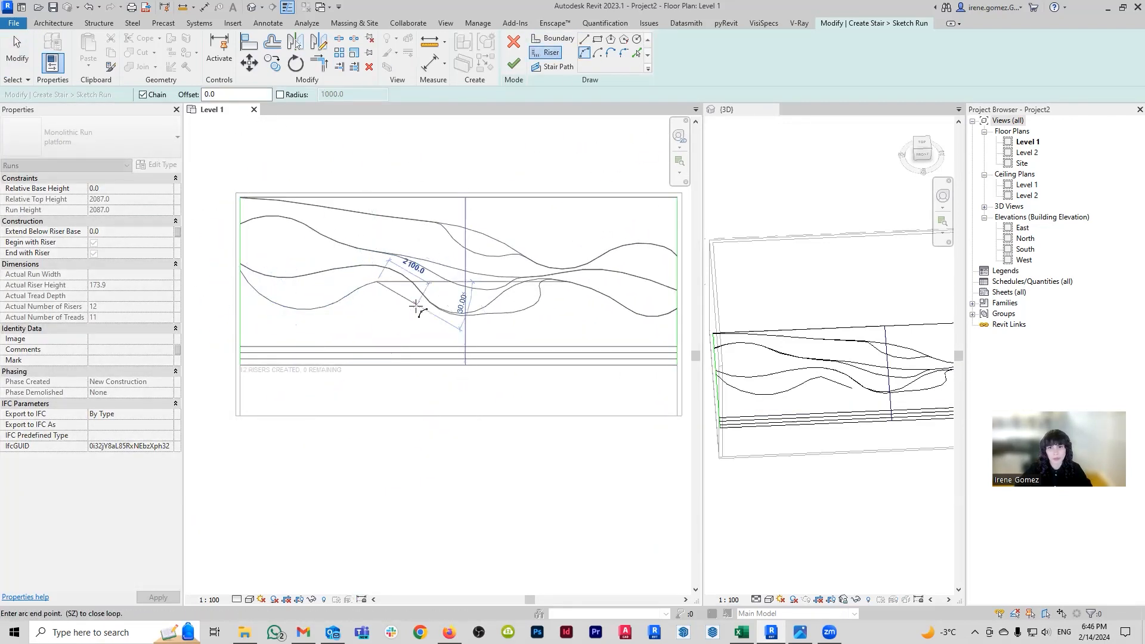
pyautogui.click(470, 326)
pyautogui.scroll(1, 495, 327)
pyautogui.click(649, 331)
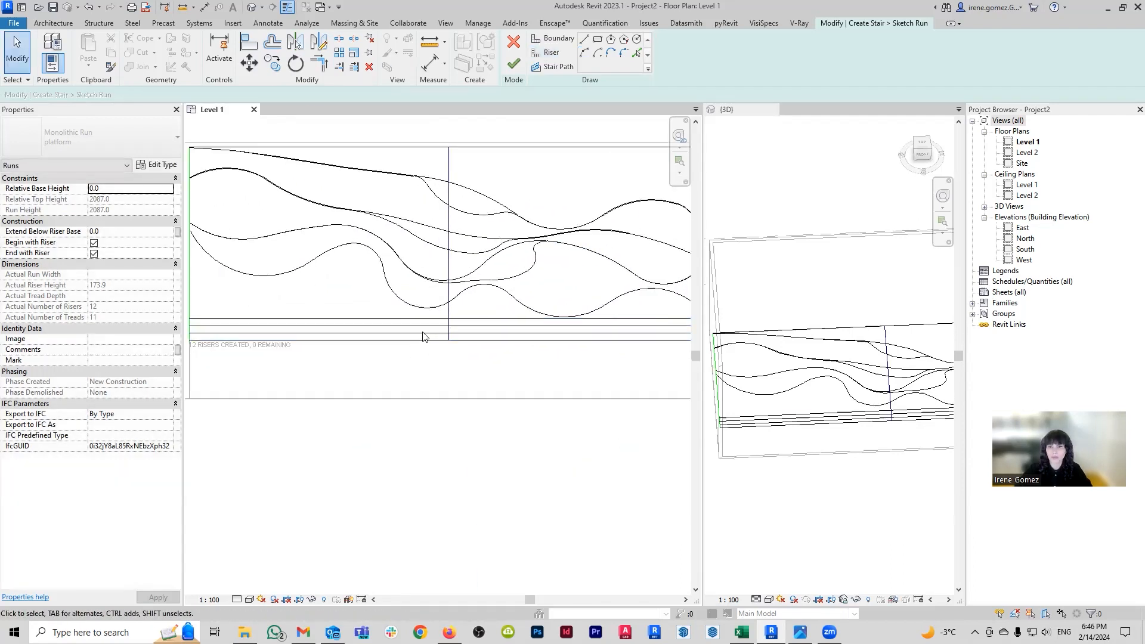
# Offset the fourth wavy riser's arcs by 10 mm and close the small gap beneath its middle crest with arcs dipping downward
pyautogui.press('p')
pyautogui.press('l')
pyautogui.scroll(2, 272, 303)
pyautogui.scroll(3, 272, 302)
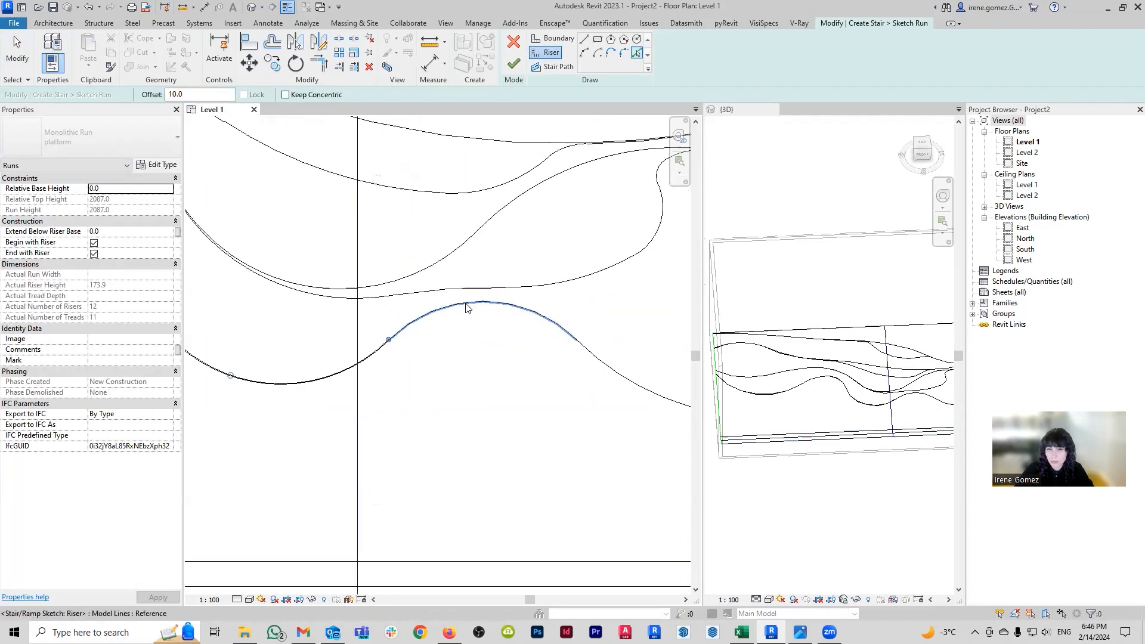
pyautogui.scroll(-2, 373, 328)
pyautogui.scroll(3, 555, 305)
pyautogui.press('Escape')
pyautogui.press('Return')
pyautogui.scroll(-1, 339, 319)
pyautogui.scroll(-5, 514, 281)
# Draw a fifth wavy riser of chained arcs below, plus an offset twin that splits off beyond the stair path and rejoins it
pyautogui.click(544, 43)
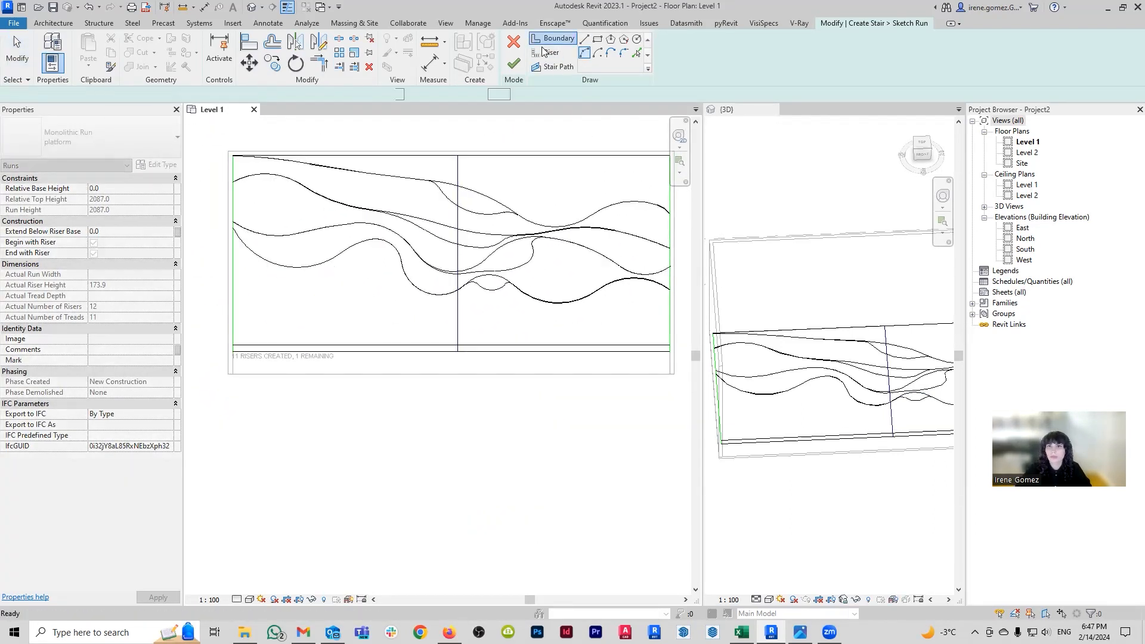
pyautogui.click(543, 52)
pyautogui.click(218, 293)
pyautogui.click(362, 273)
pyautogui.click(564, 318)
pyautogui.scroll(5, 365, 299)
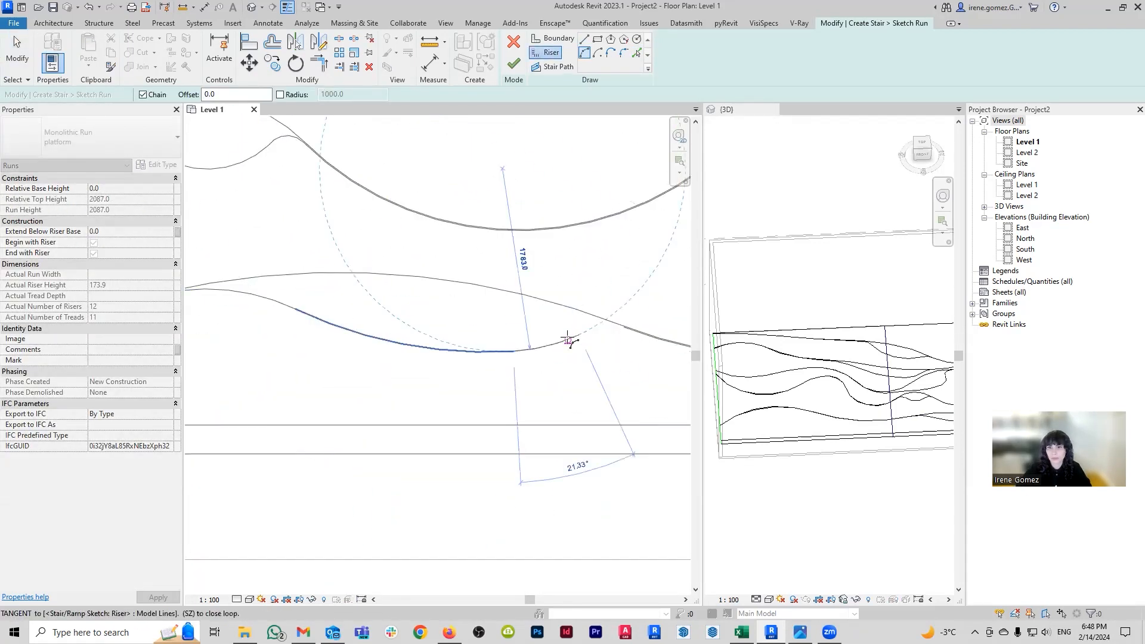
# Delete the remaining straight risers at the foot of the run
pyautogui.scroll(-4, 575, 332)
pyautogui.press('Escape')
pyautogui.press('Escape')
pyautogui.click(468, 350)
pyautogui.press('Delete')
# Draw the final wavy riser of chained arcs along the foot of the run, through the lower end of the stair path
pyautogui.click(544, 52)
pyautogui.click(334, 388)
pyautogui.click(344, 315)
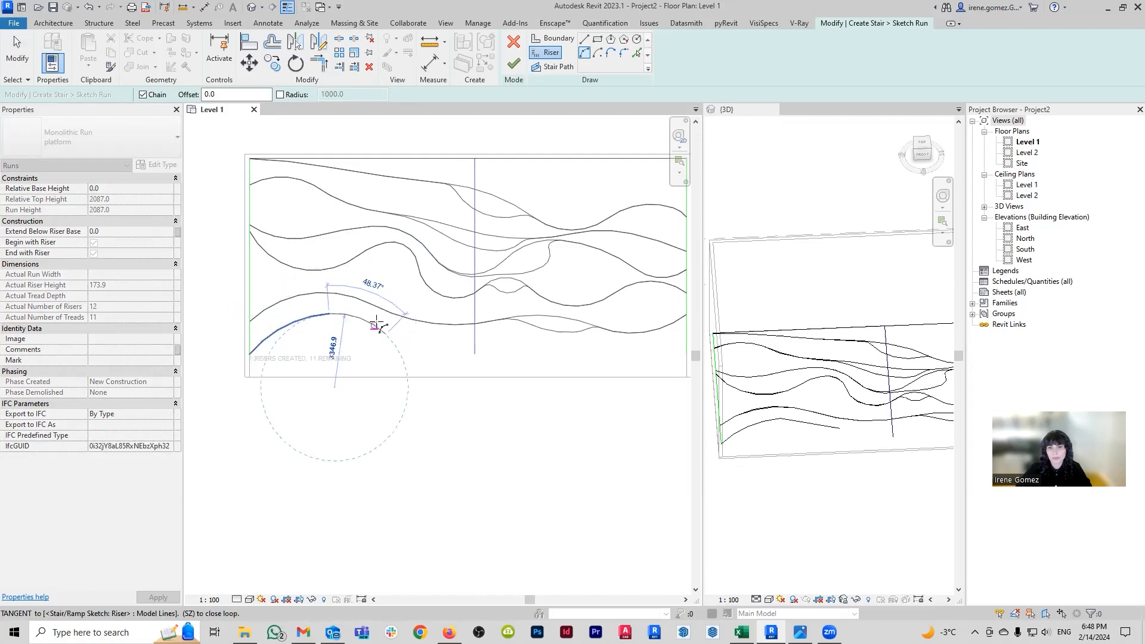
pyautogui.click(477, 367)
pyautogui.press('Escape')
pyautogui.press('Escape')
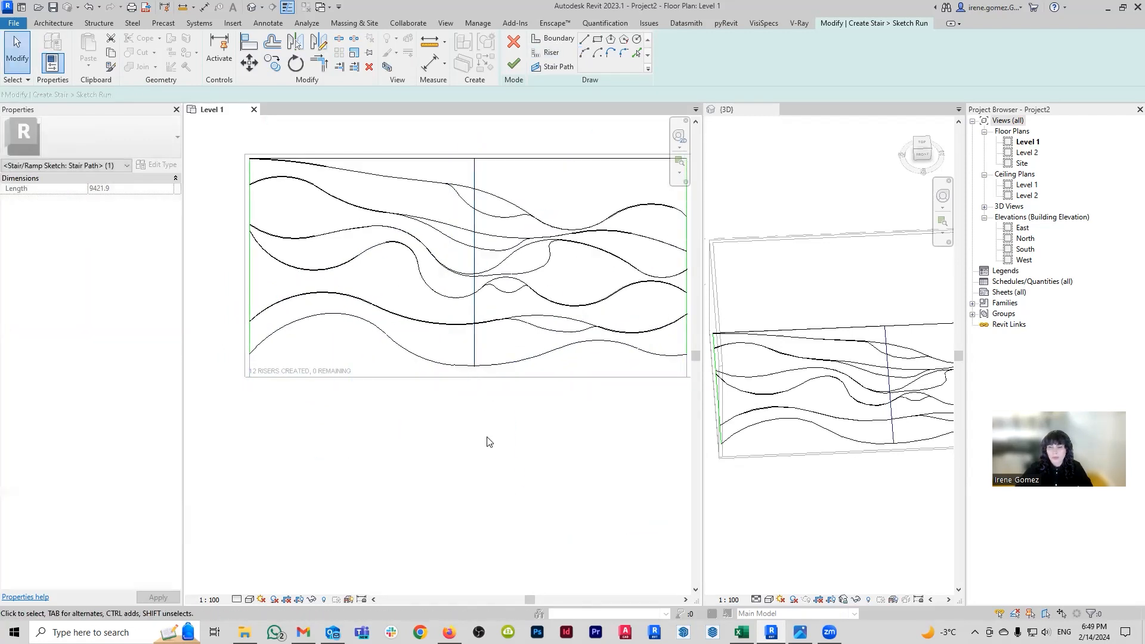
# Check that the wavy risers meet cleanly across the run and finish the run sketch
pyautogui.scroll(3, 546, 380)
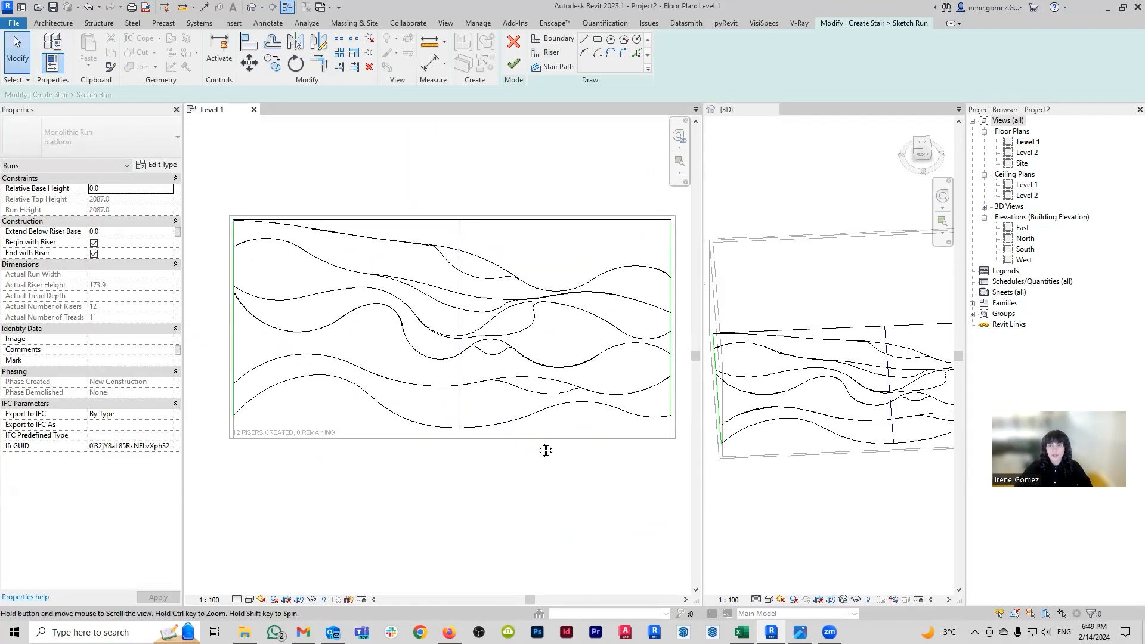
pyautogui.scroll(2, 280, 414)
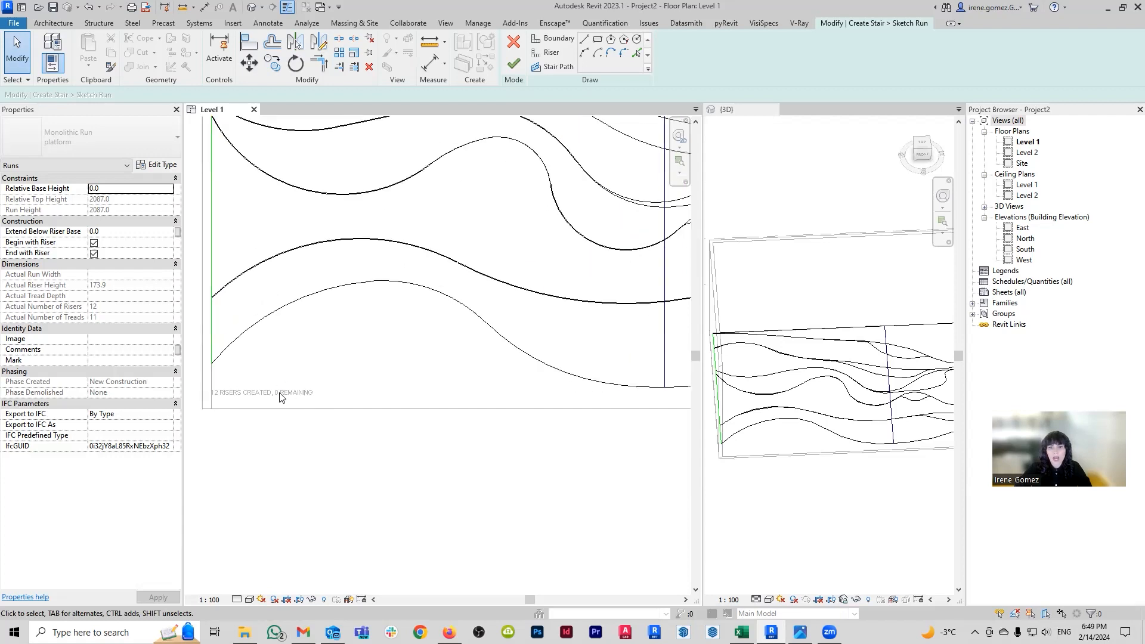
pyautogui.scroll(-4, 292, 388)
pyautogui.scroll(5, 599, 353)
pyautogui.scroll(-3, 582, 343)
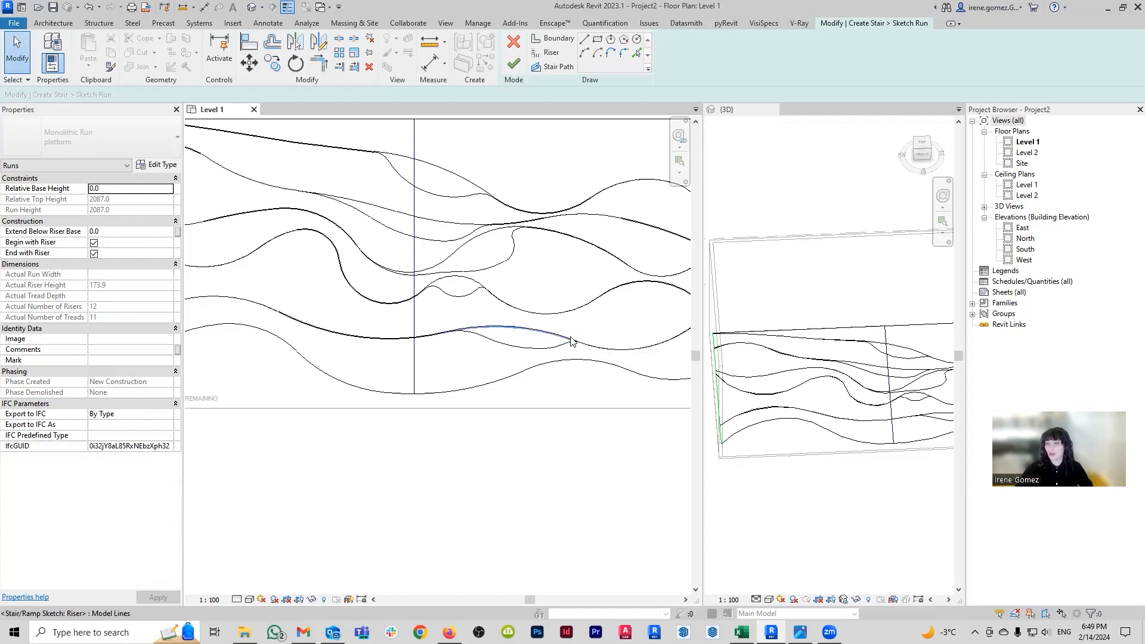
pyautogui.click(518, 71)
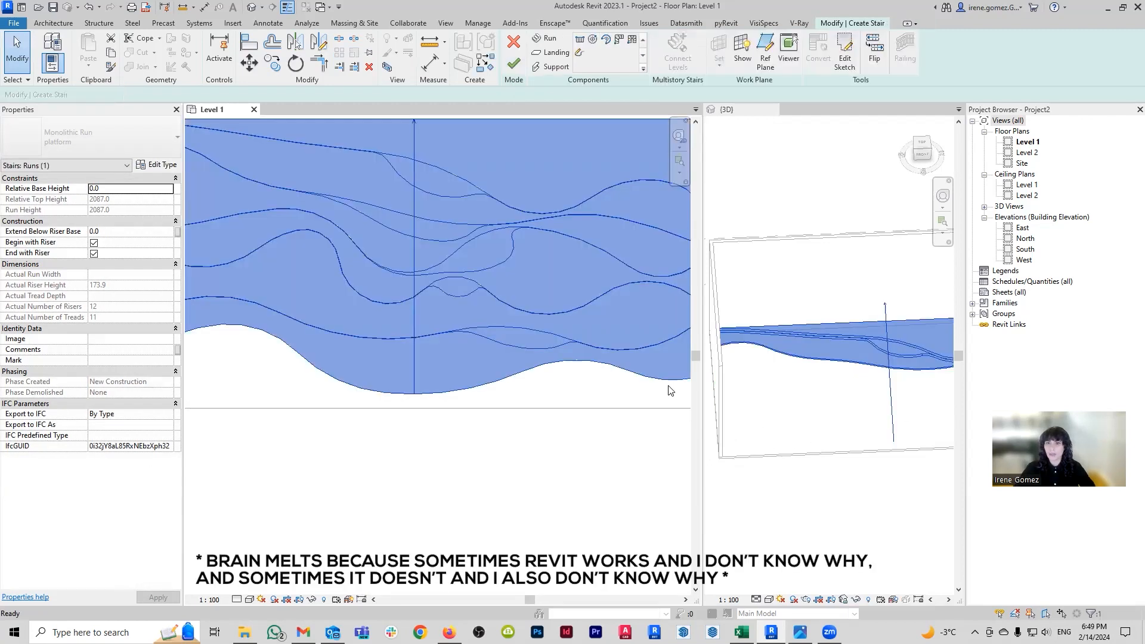
# Inspect the generated run in plan and 3D and finish the stair
pyautogui.scroll(-2, 671, 391)
pyautogui.scroll(-2, 869, 396)
pyautogui.moveTo(618, 521); pyautogui.dragTo(520, 538, button='middle')
pyautogui.keyDown('shift'); pyautogui.moveTo(852, 489); pyautogui.dragTo(898, 443, button='middle'); pyautogui.keyUp('shift')
pyautogui.scroll(1, 585, 154)
pyautogui.click(512, 63)
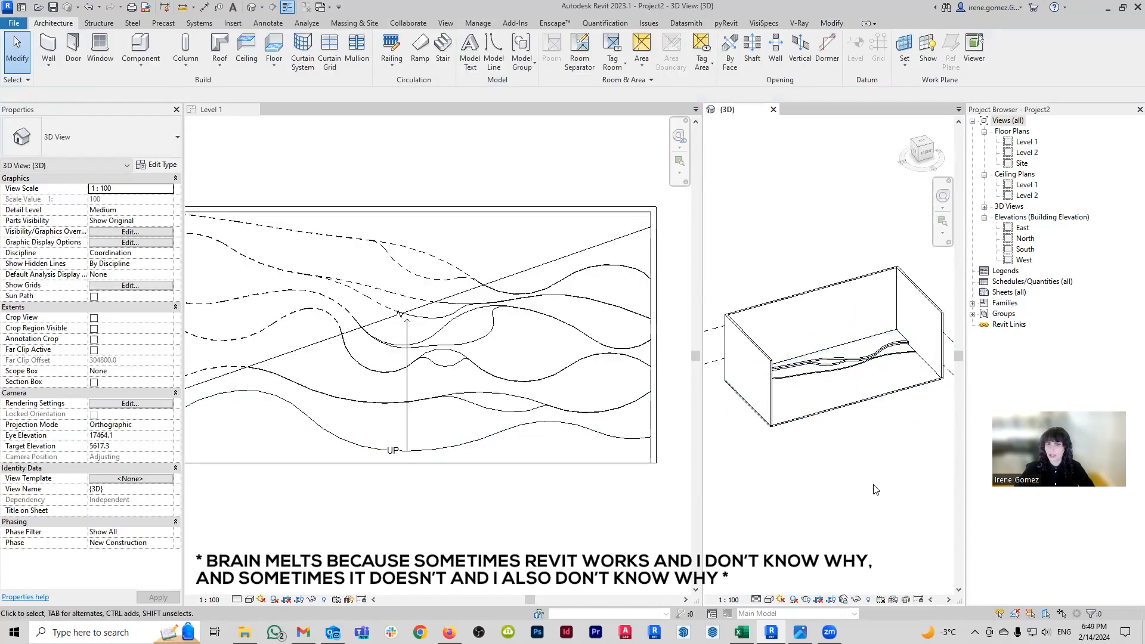
# Delete the floor and the surrounding walls to isolate the stair in 3D
pyautogui.click(865, 426)
pyautogui.keyDown('shift'); pyautogui.moveTo(865, 426); pyautogui.dragTo(825, 458, button='middle'); pyautogui.keyUp('shift')
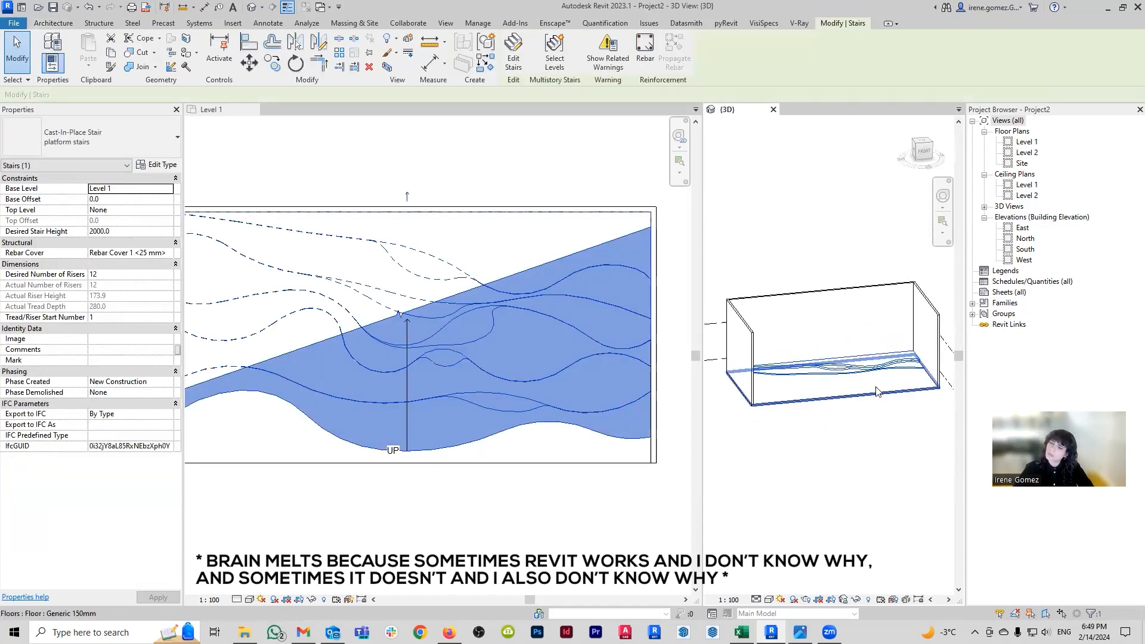
pyautogui.click(905, 394)
pyautogui.press('Delete')
pyautogui.click(931, 335)
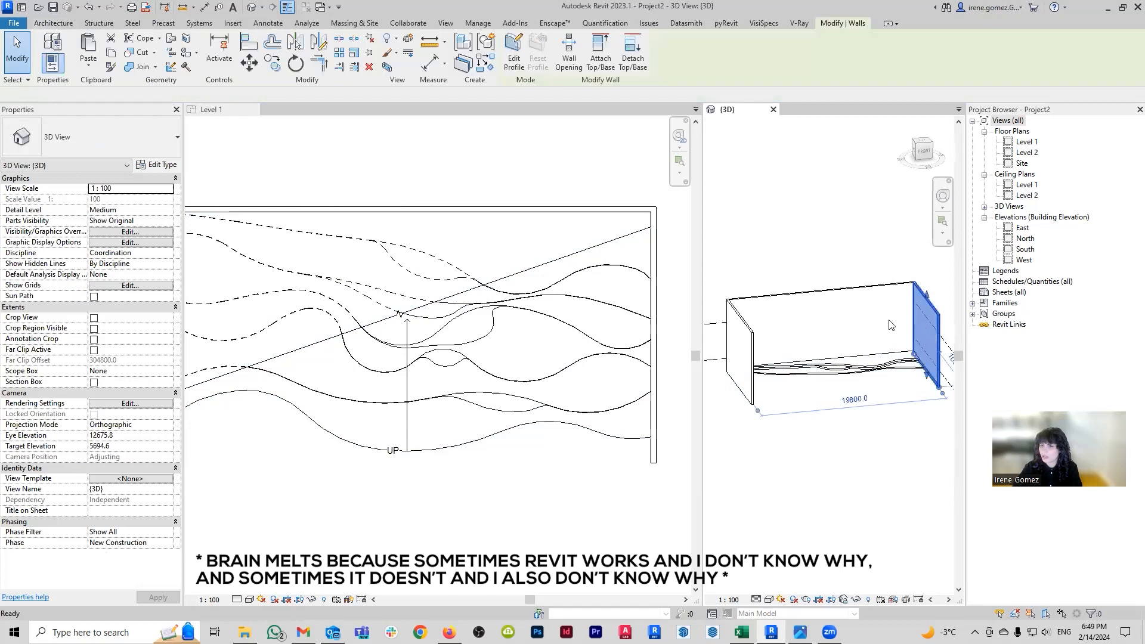
pyautogui.press('Delete')
pyautogui.click(889, 325)
pyautogui.press('Delete')
pyautogui.click(751, 369)
pyautogui.press('Delete')
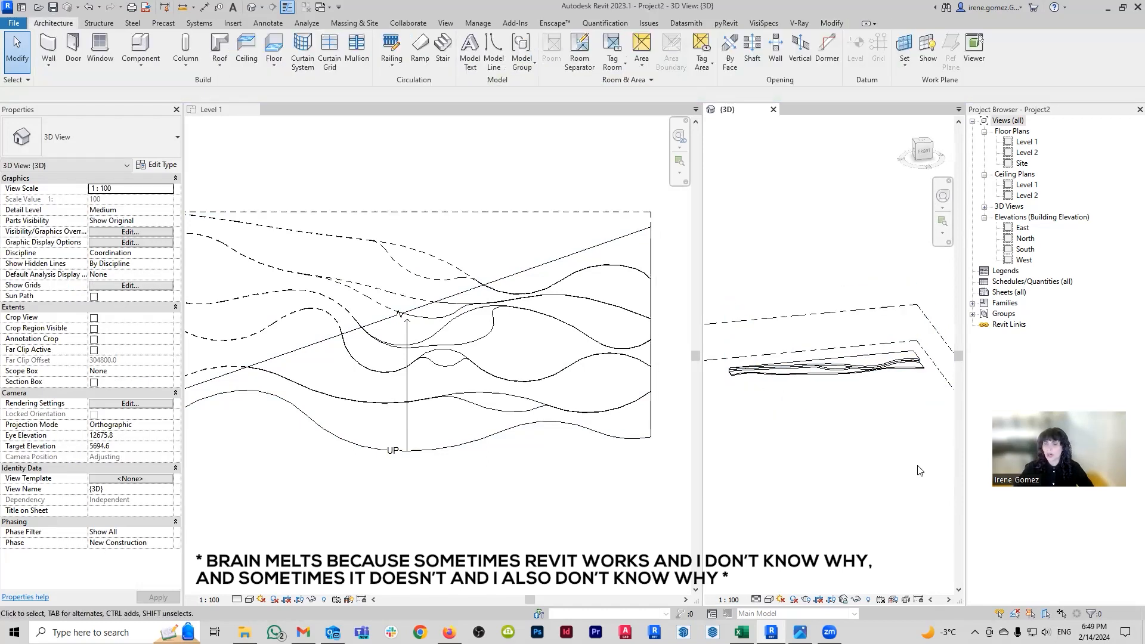
# Examine the isolated stair from several angles in 3D, including from below
pyautogui.click(490, 438)
pyautogui.click(852, 382)
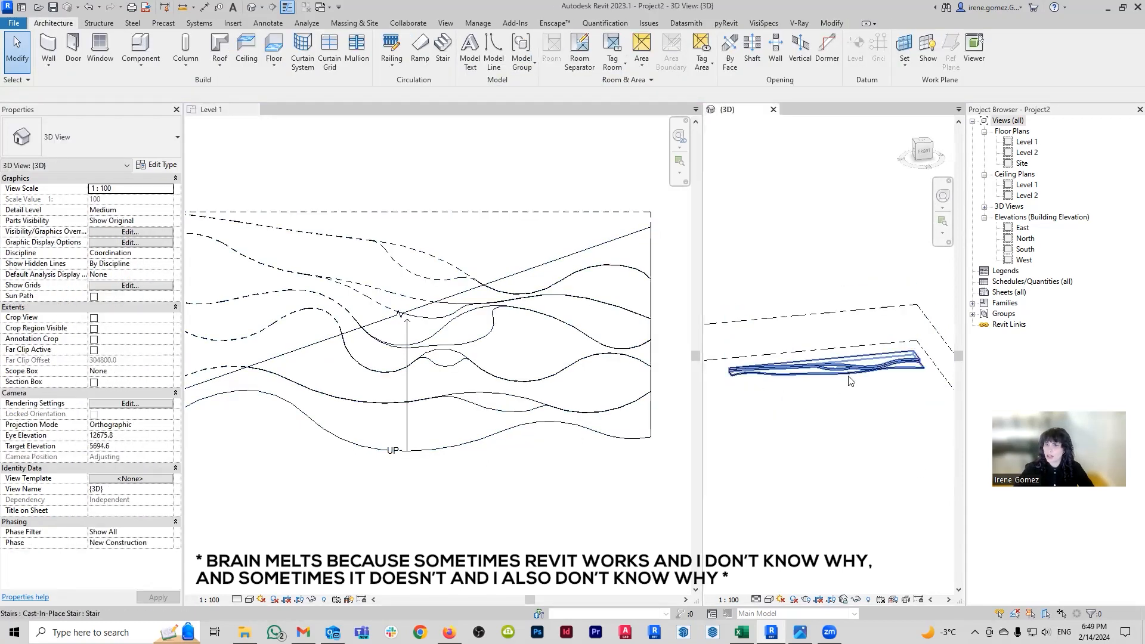
pyautogui.keyDown('shift'); pyautogui.moveTo(859, 435); pyautogui.dragTo(889, 445, button='middle'); pyautogui.keyUp('shift')
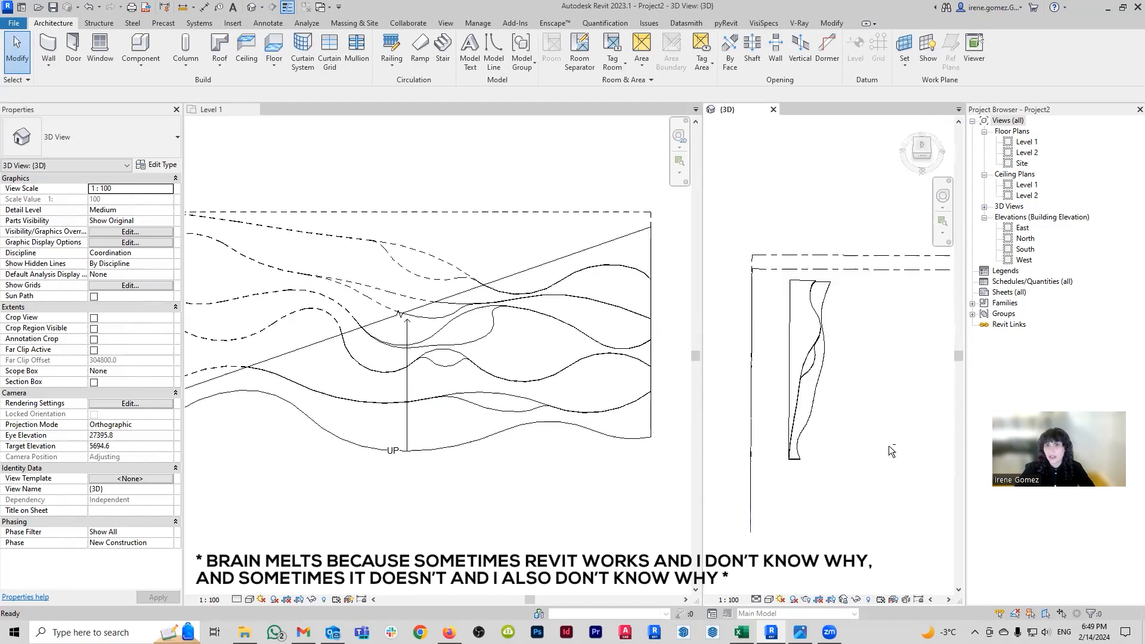
pyautogui.click(402, 315)
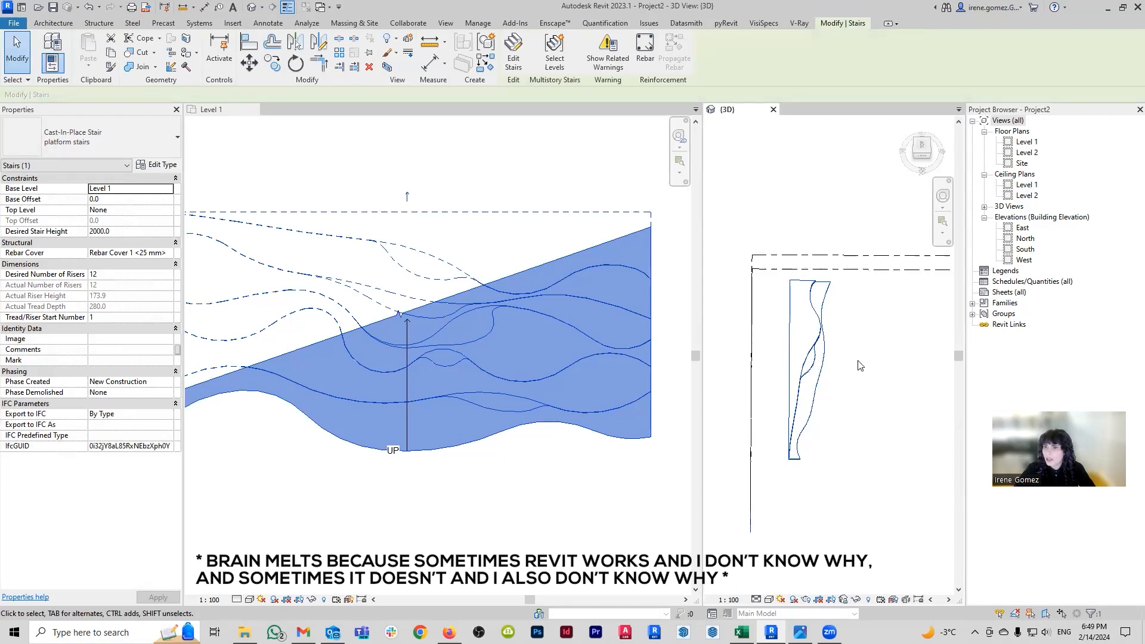
pyautogui.keyDown('shift'); pyautogui.moveTo(882, 501); pyautogui.dragTo(800, 408, button='middle'); pyautogui.keyUp('shift')
pyautogui.moveTo(857, 361)
pyautogui.keyDown('shift'); pyautogui.mouseDown(button='middle')
pyautogui.moveTo(869, 396)
pyautogui.moveTo(861, 352)
pyautogui.moveTo(861, 368)
pyautogui.mouseUp(button='middle'); pyautogui.keyUp('shift')
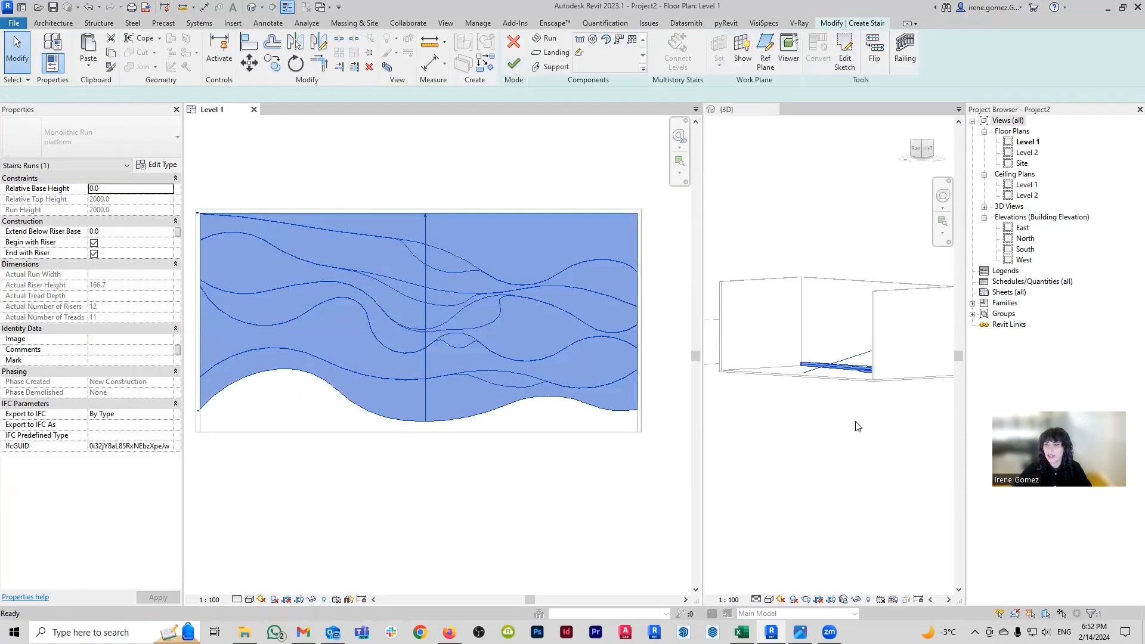
# Finish the stair with the reworked 2000 mm high run and inspect its risers in the 3D view
pyautogui.keyDown('shift'); pyautogui.moveTo(856, 426); pyautogui.dragTo(870, 404, button='middle'); pyautogui.keyUp('shift')
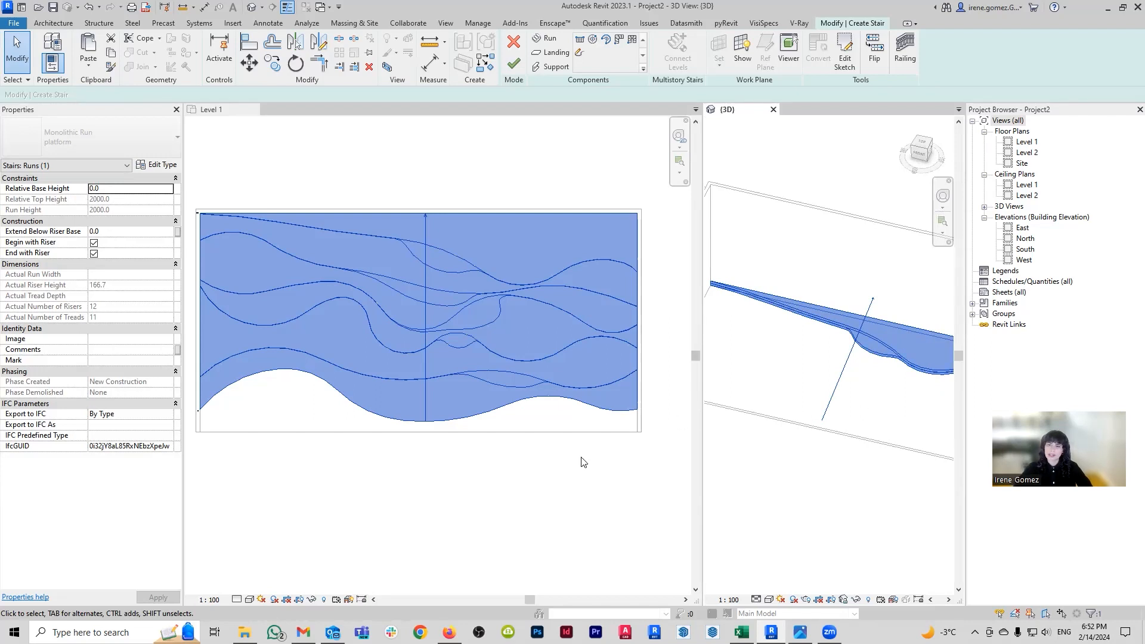
pyautogui.scroll(-1, 588, 470)
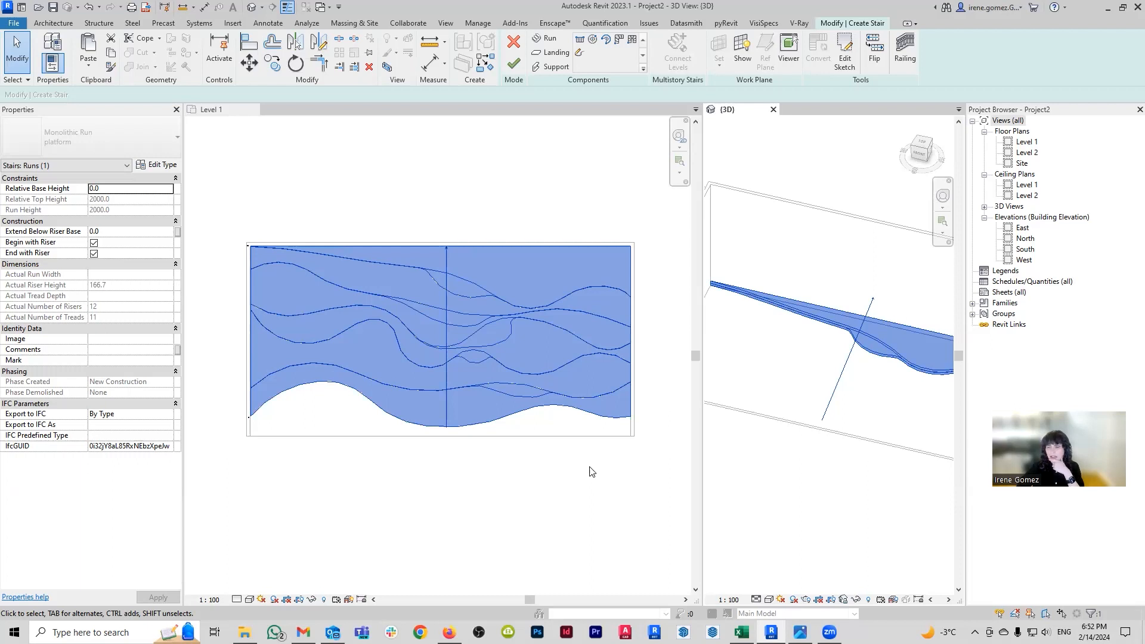
pyautogui.click(478, 385)
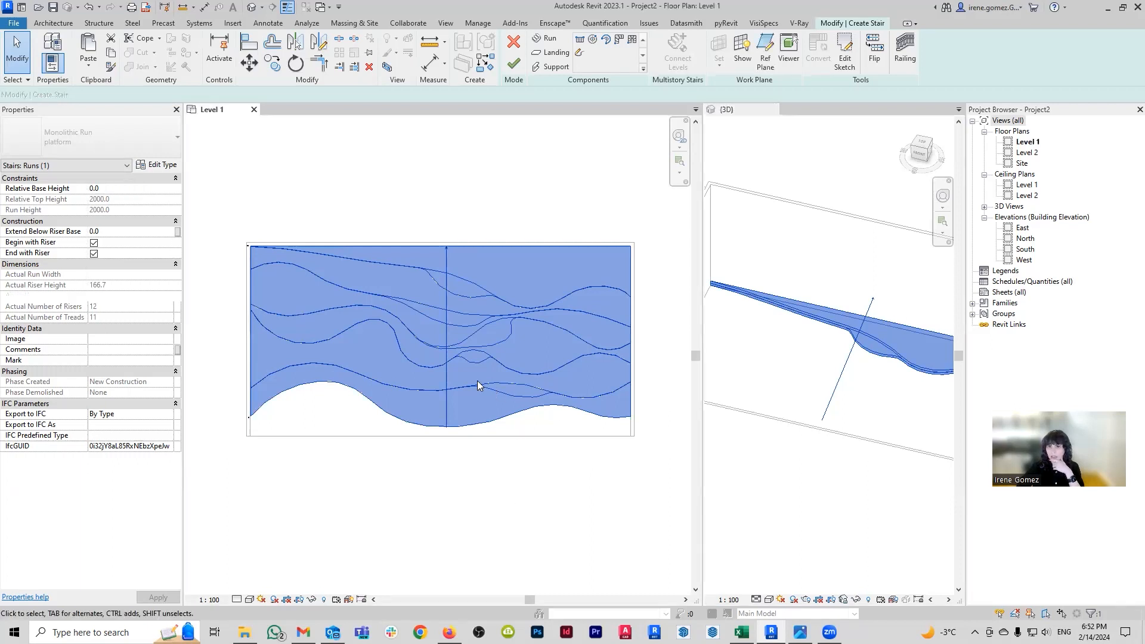
pyautogui.click(508, 450)
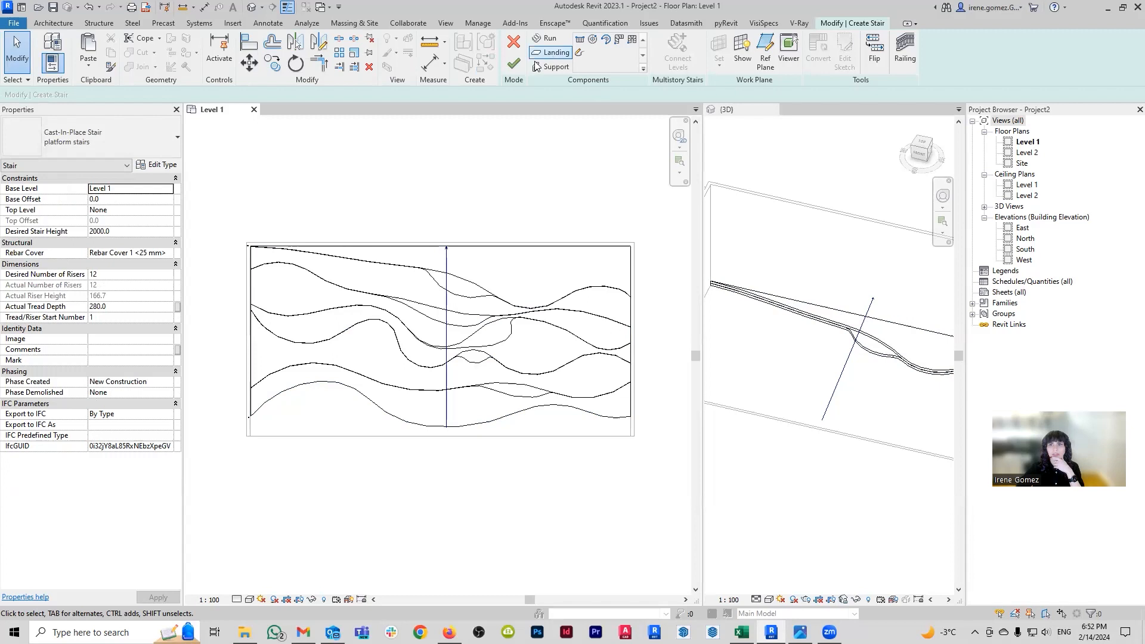
pyautogui.click(514, 63)
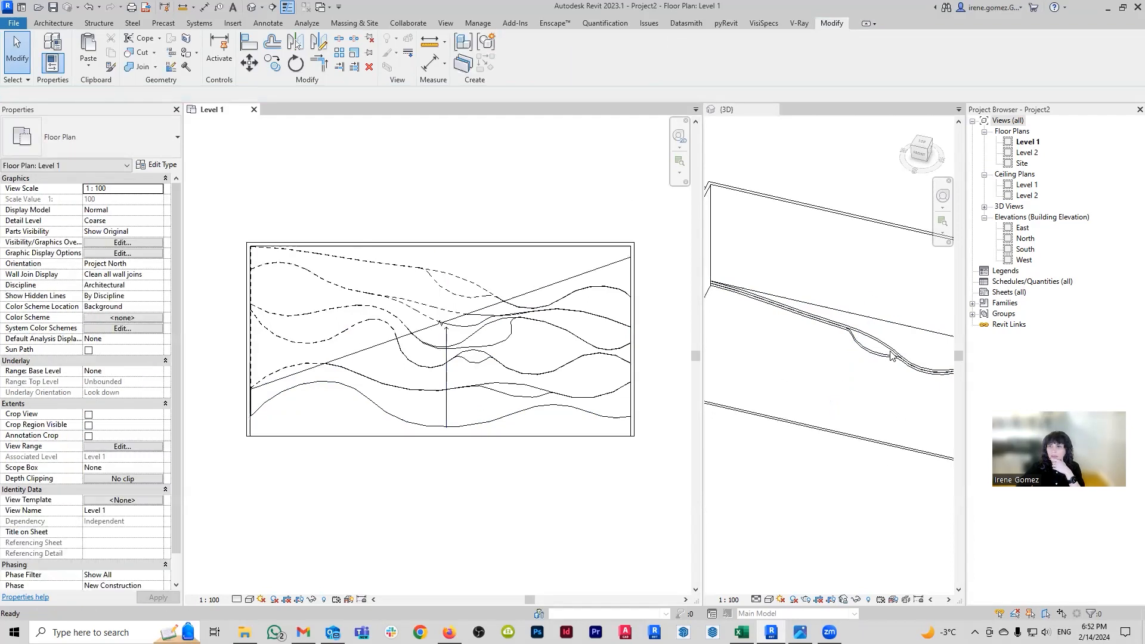
pyautogui.scroll(-3, 801, 422)
pyautogui.moveTo(858, 409)
pyautogui.keyDown('shift'); pyautogui.mouseDown(button='middle')
pyautogui.moveTo(936, 410)
pyautogui.moveTo(883, 388)
pyautogui.moveTo(896, 358)
pyautogui.moveTo(883, 295)
pyautogui.moveTo(882, 334)
pyautogui.moveTo(819, 425)
pyautogui.moveTo(841, 399)
pyautogui.mouseUp(button='middle'); pyautogui.keyUp('shift')
pyautogui.scroll(2, 858, 379)
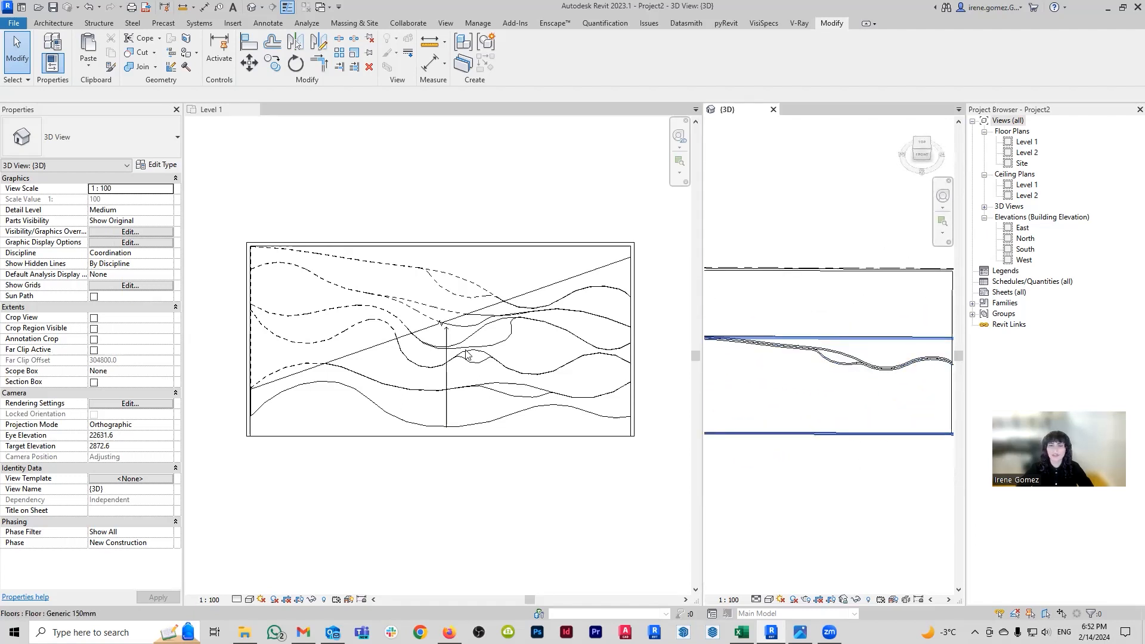
# Start a new cast-in-place stair with its top level set to None and a desired height of 2000 mm
pyautogui.click(63, 24)
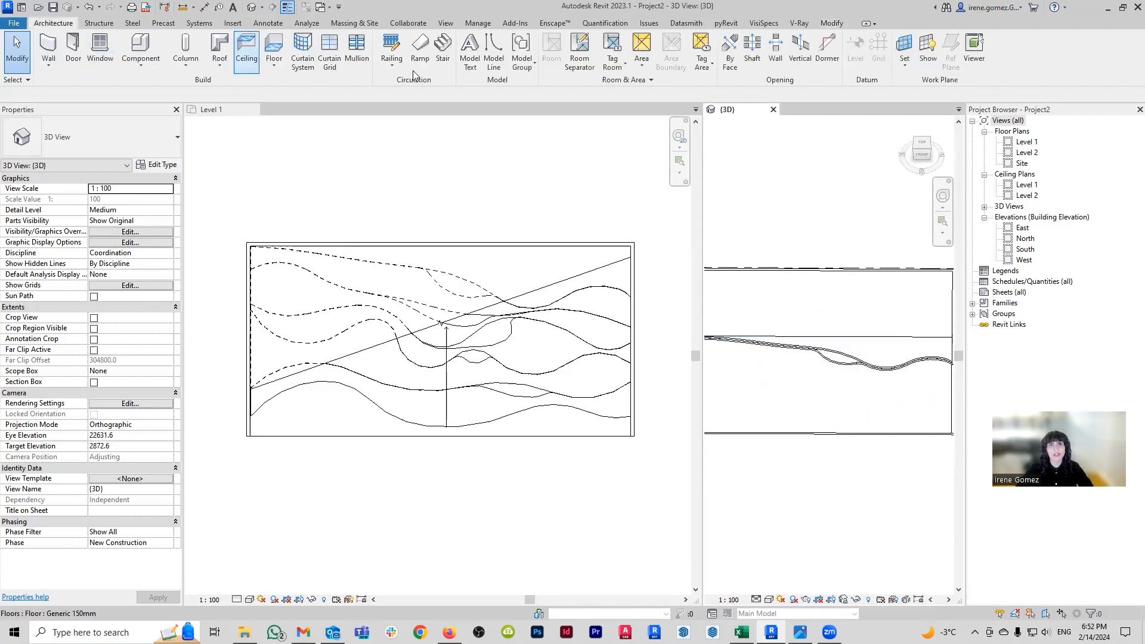
pyautogui.click(443, 60)
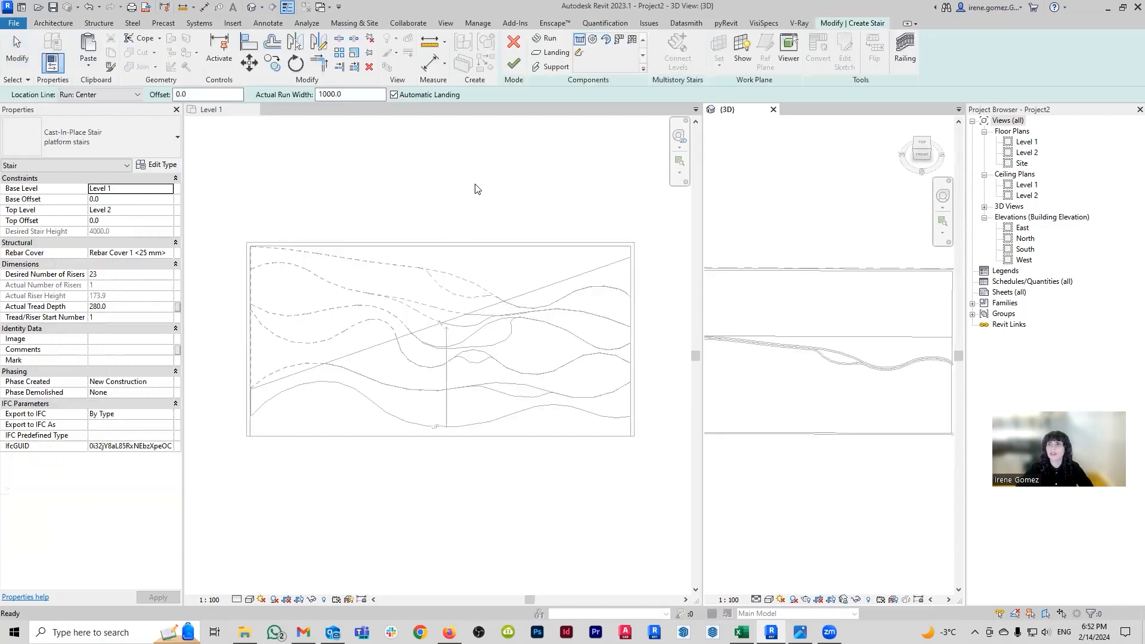
pyautogui.click(167, 210)
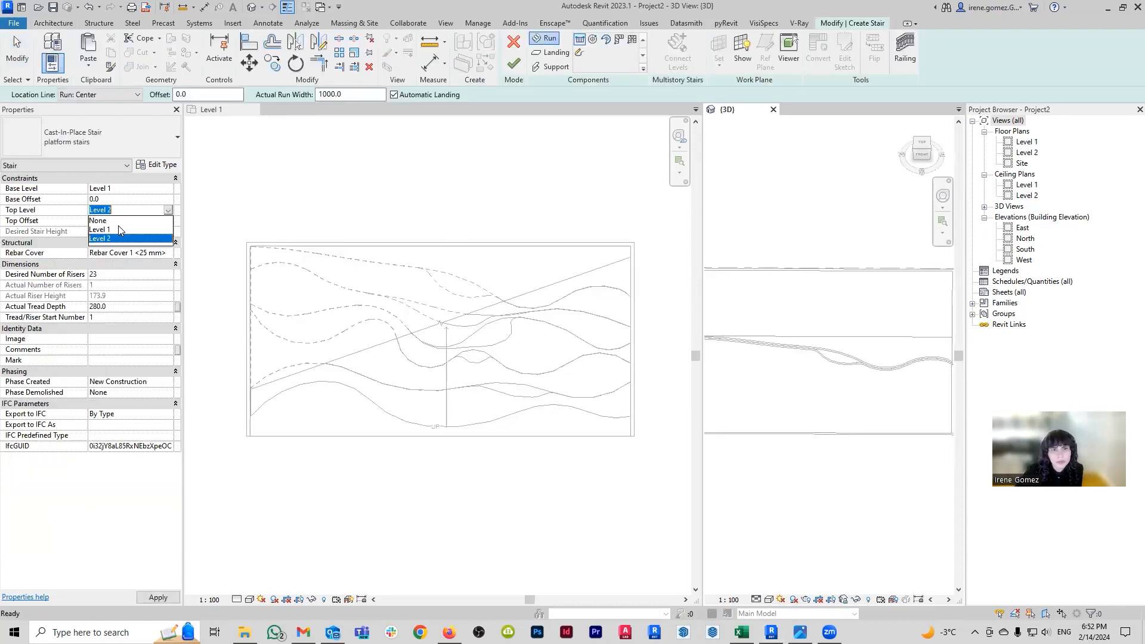
pyautogui.click(99, 220)
pyautogui.click(136, 228)
pyautogui.write('2000')
pyautogui.press('Return')
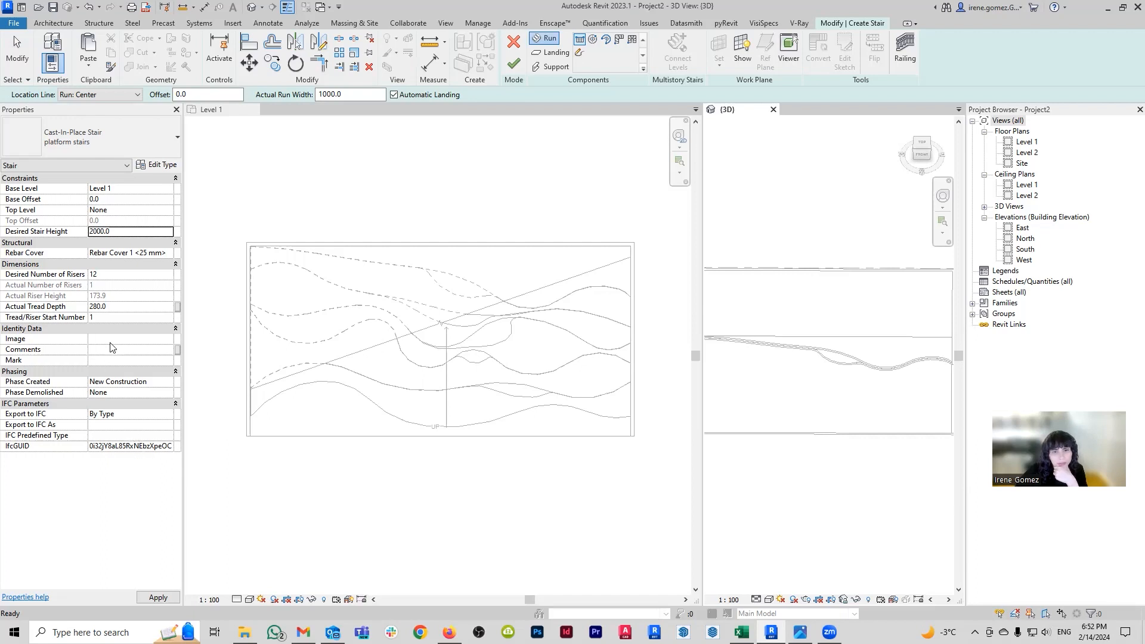
# Set the structural depth of the platform monolithic run type to 150 mm and leave the stair command
pyautogui.click(157, 165)
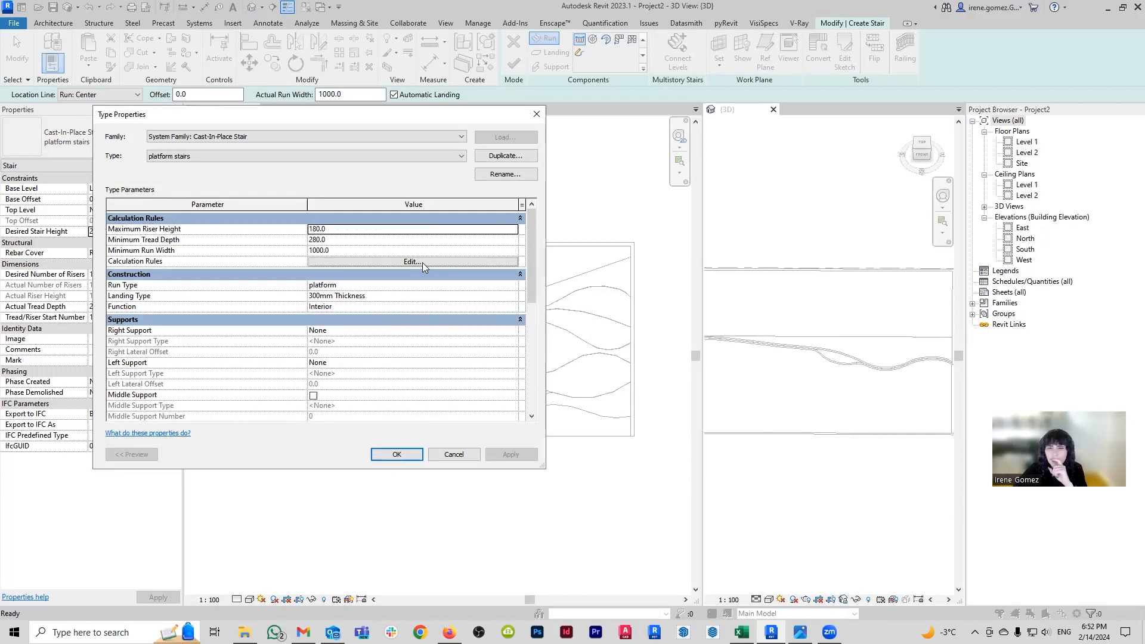
pyautogui.click(516, 290)
pyautogui.click(516, 291)
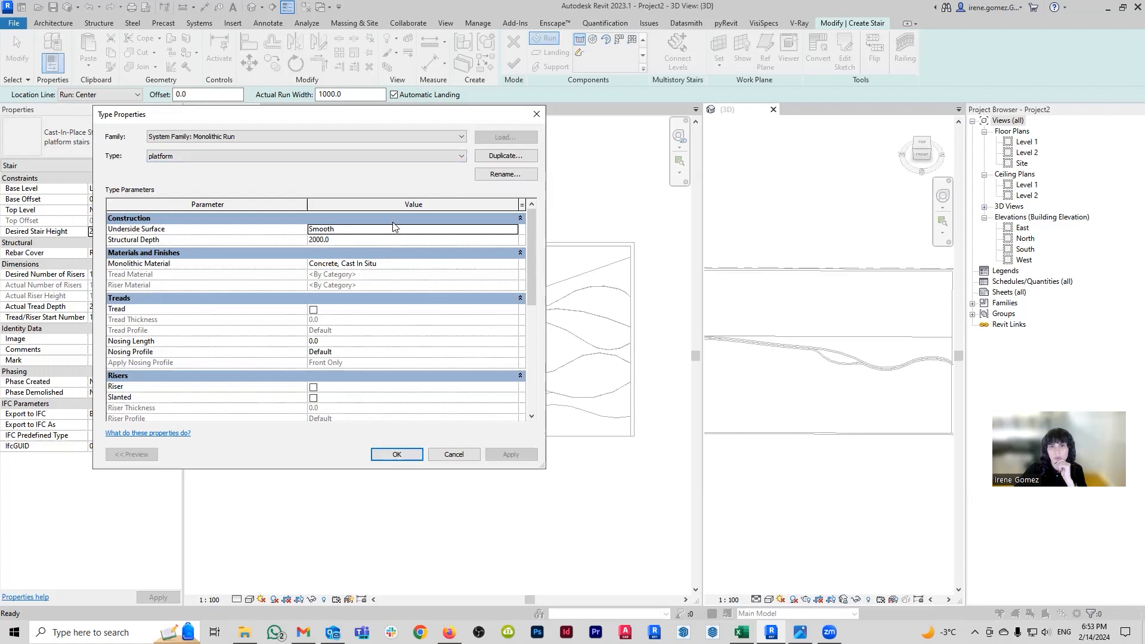
pyautogui.click(341, 241)
pyautogui.write('150')
pyautogui.click(511, 455)
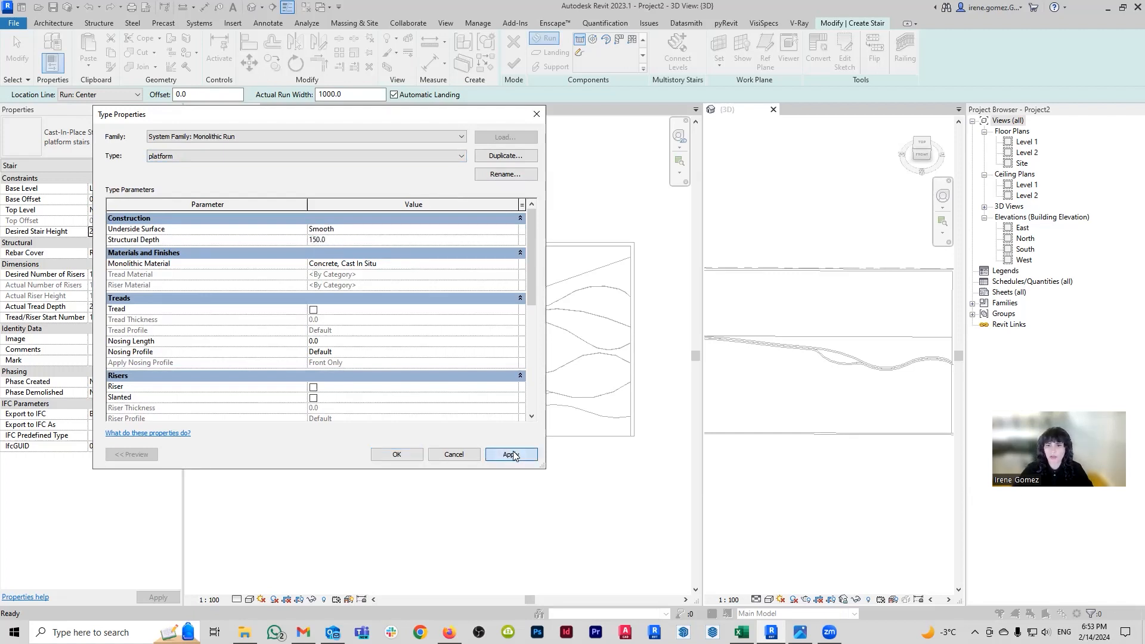
pyautogui.click(404, 455)
pyautogui.click(415, 453)
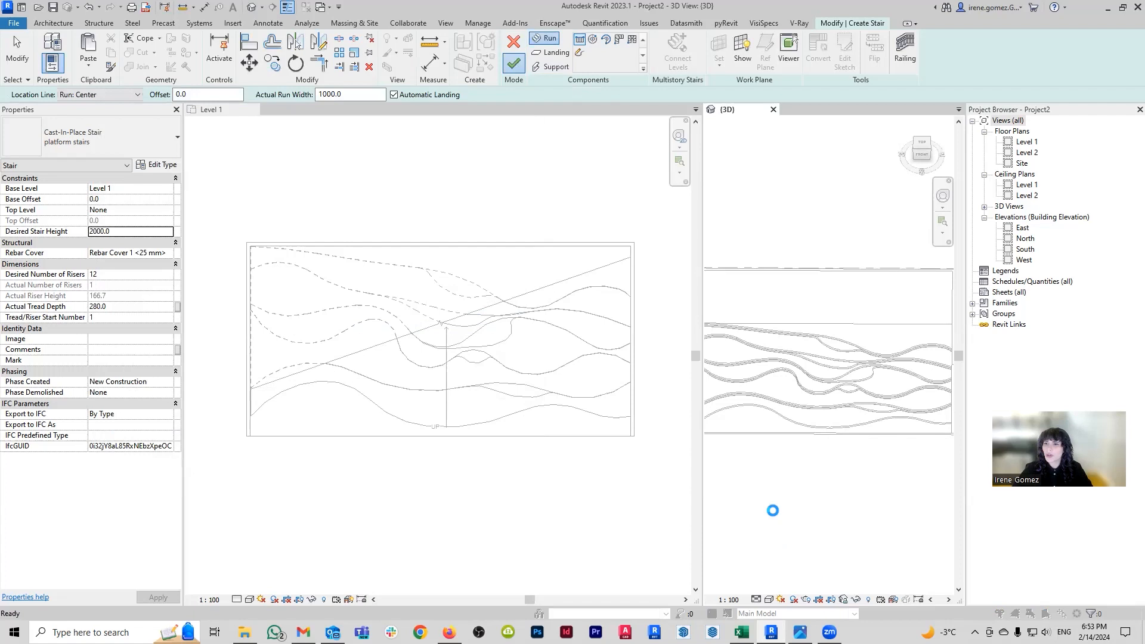
pyautogui.click(601, 323)
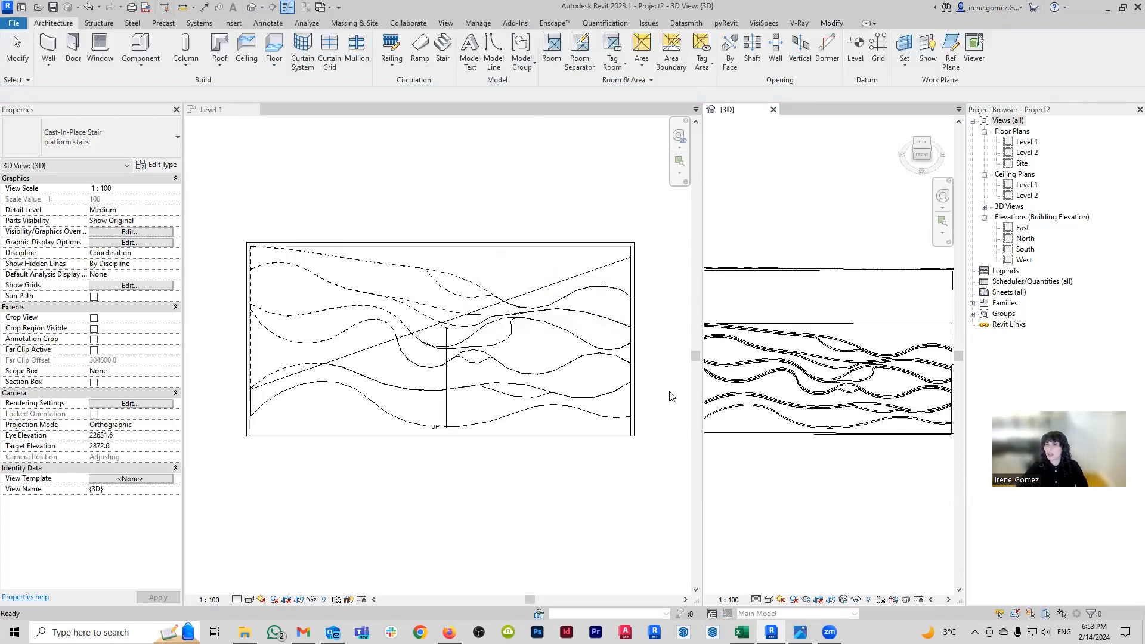
# Inspect the wavy stair from an angled 3D view and select it
pyautogui.keyDown('shift'); pyautogui.moveTo(863, 483); pyautogui.dragTo(790, 490, button='middle'); pyautogui.keyUp('shift')
pyautogui.scroll(4, 876, 439)
pyautogui.click(899, 428)
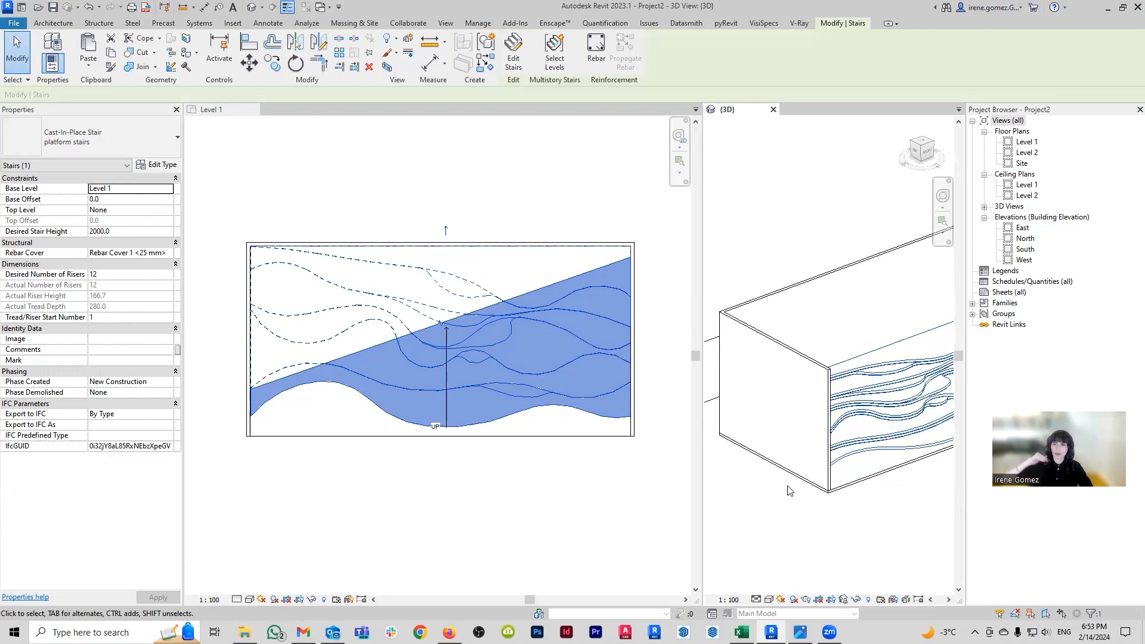
# Enable the 3D view's section box and pull in its side face so it cuts through the wavy stair
pyautogui.press('Escape')
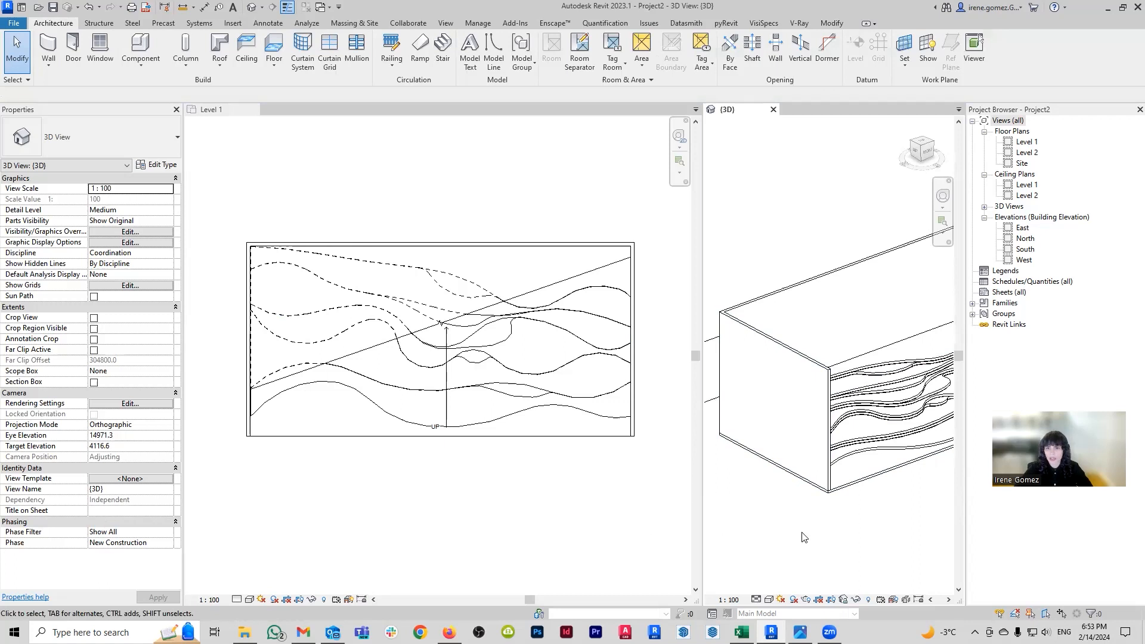
pyautogui.click(94, 382)
pyautogui.scroll(-3, 788, 486)
pyautogui.click(790, 532)
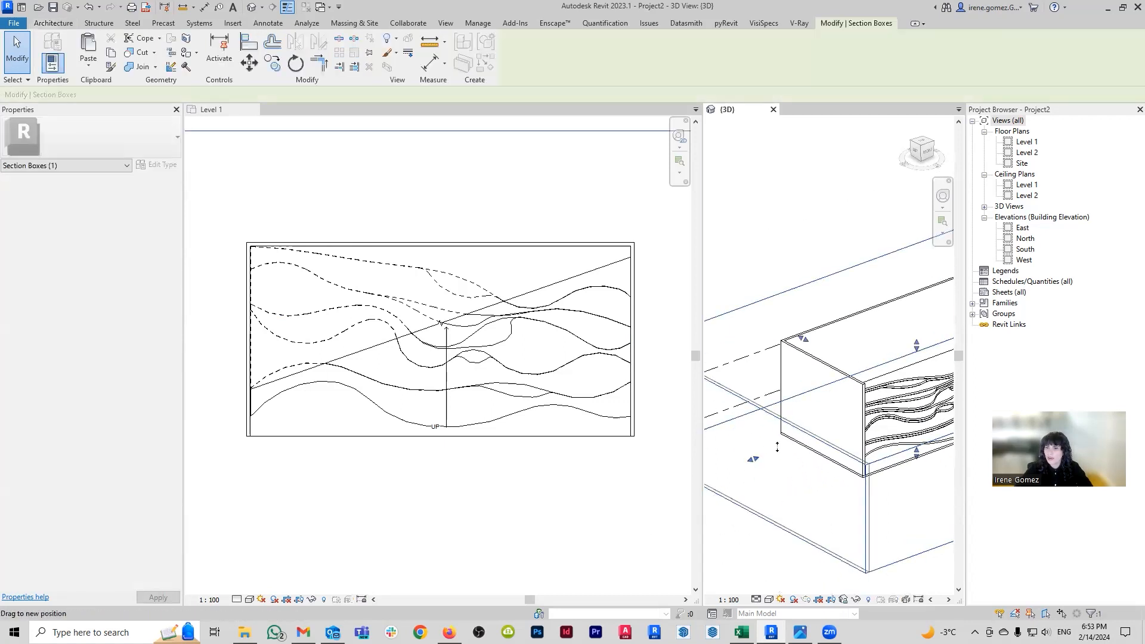
pyautogui.click(866, 521)
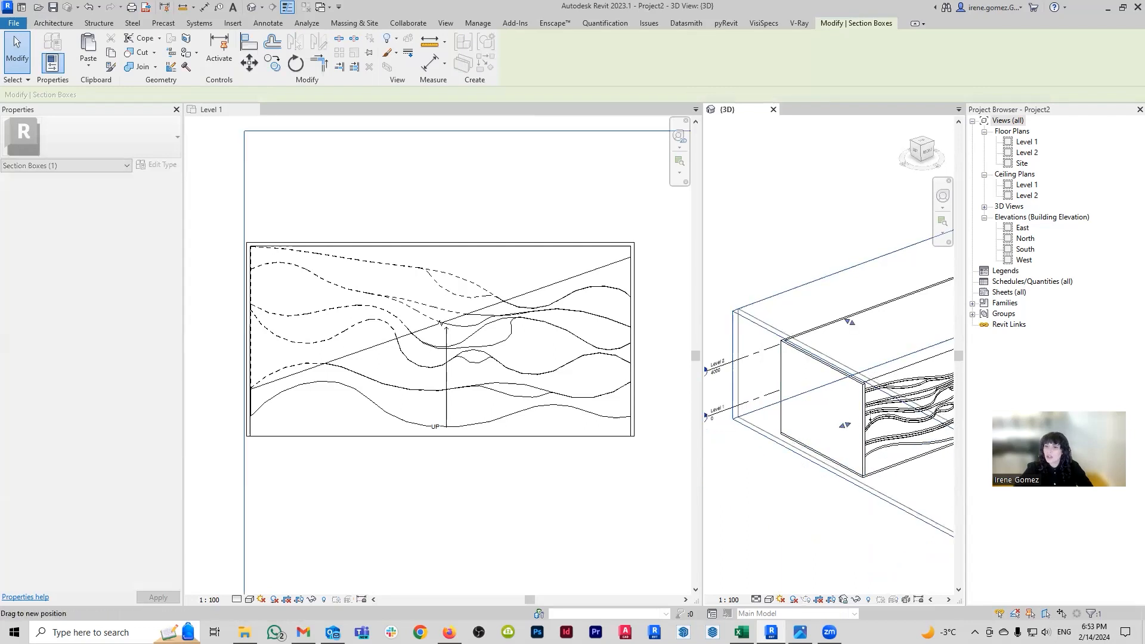
# Examine the cut face of the wavy stair in 3D, checking the slab thickness at each step
pyautogui.scroll(-2, 843, 503)
pyautogui.keyDown('shift'); pyautogui.moveTo(850, 492); pyautogui.dragTo(850, 441, button='middle'); pyautogui.keyUp('shift')
pyautogui.scroll(2, 849, 441)
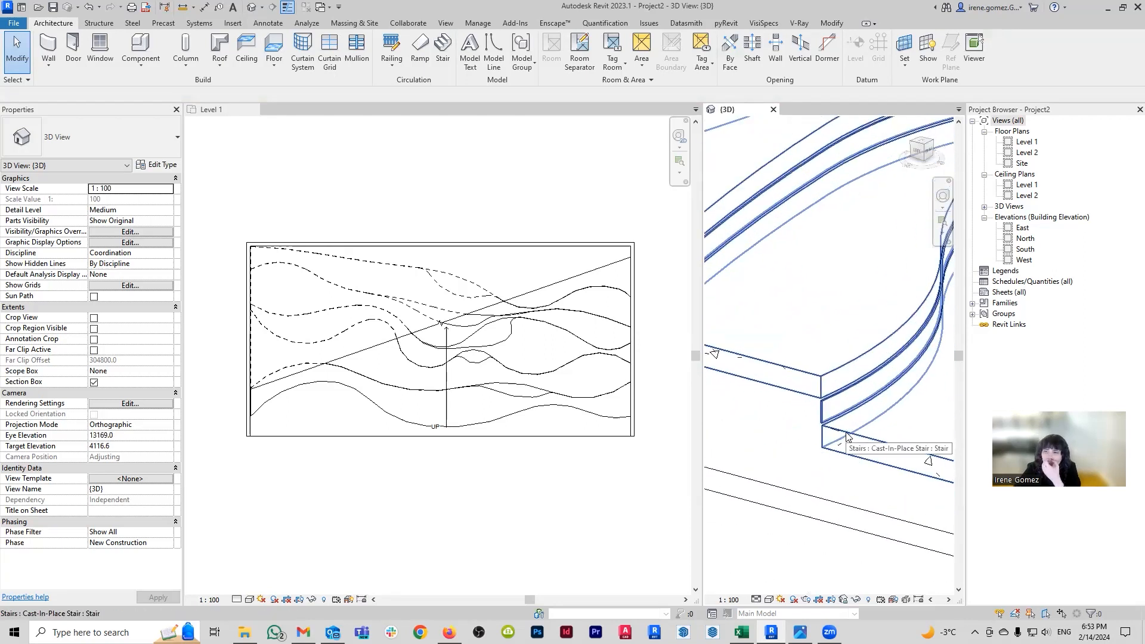
pyautogui.scroll(1, 848, 437)
pyautogui.scroll(-2, 823, 407)
pyautogui.scroll(-3, 821, 408)
pyautogui.scroll(5, 818, 408)
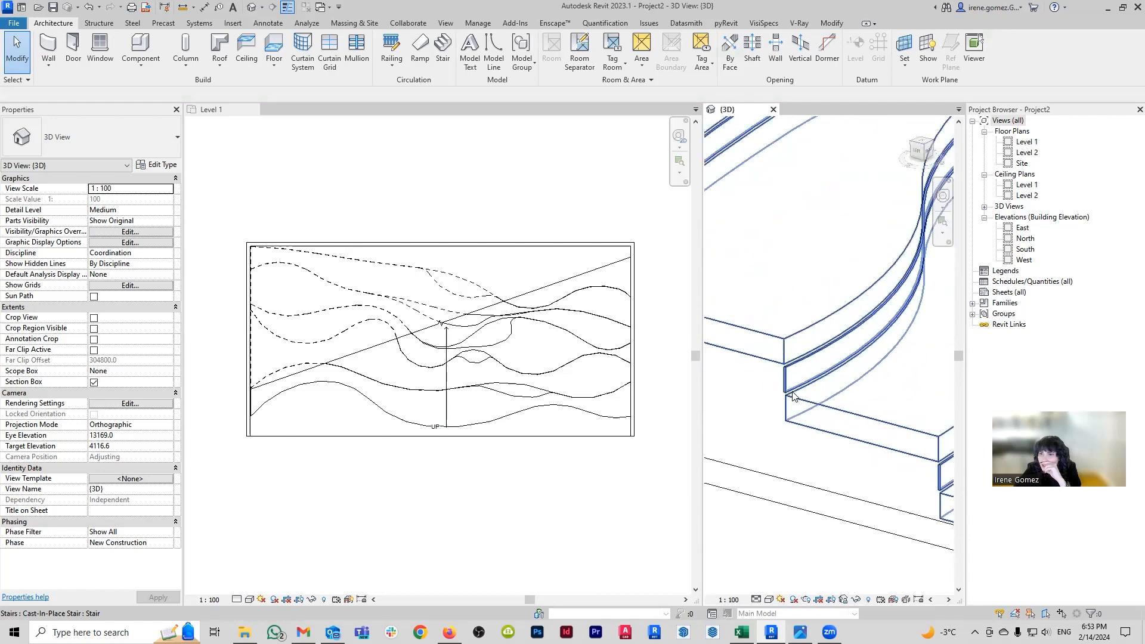
pyautogui.scroll(-4, 799, 376)
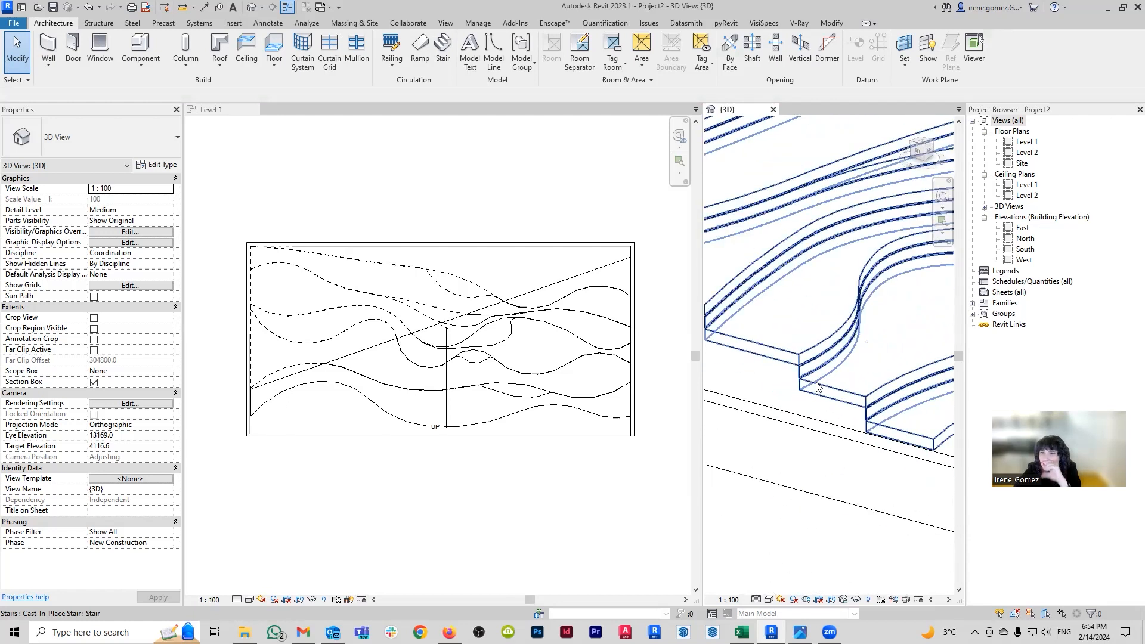
# Duplicate the stair's 300mm Thickness landing type as "custom landing"
pyautogui.click(846, 396)
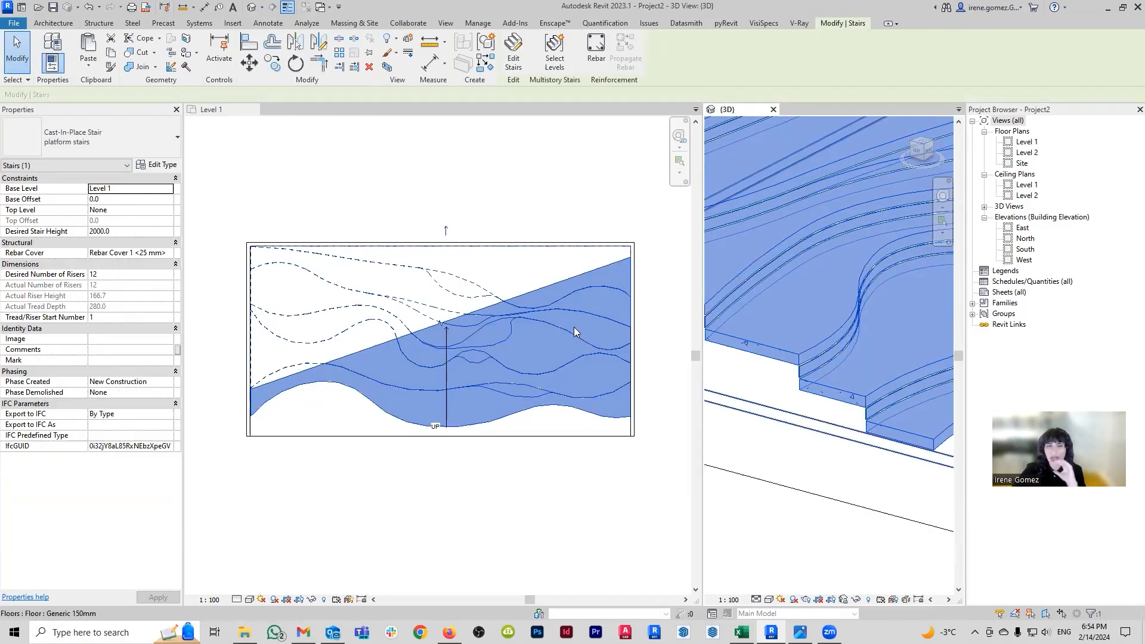
pyautogui.click(157, 165)
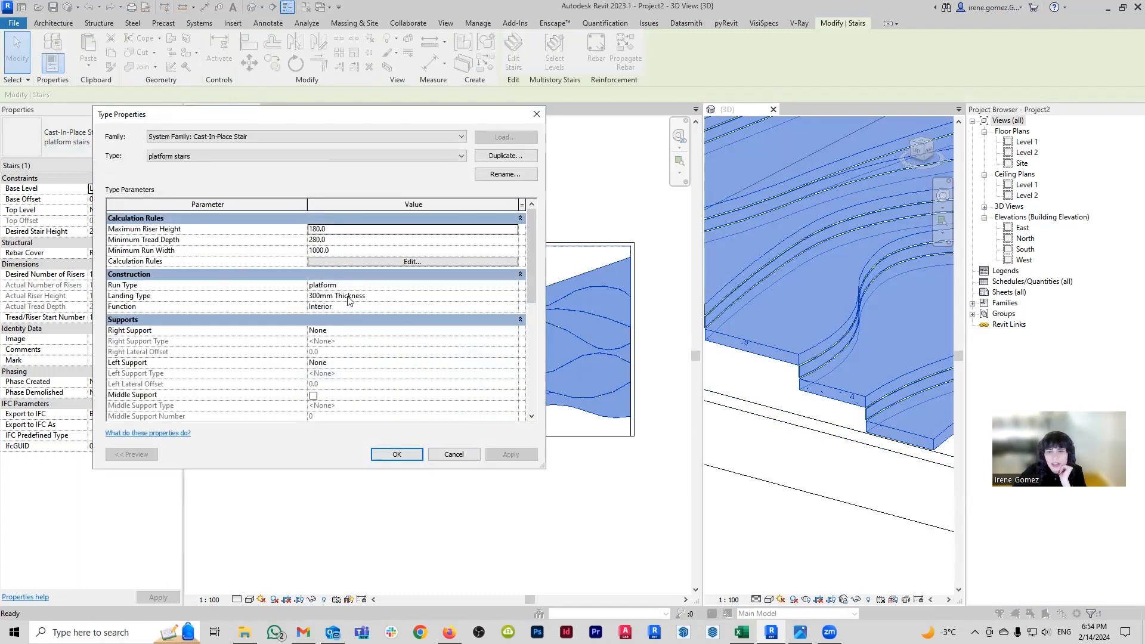
pyautogui.click(518, 296)
pyautogui.click(515, 295)
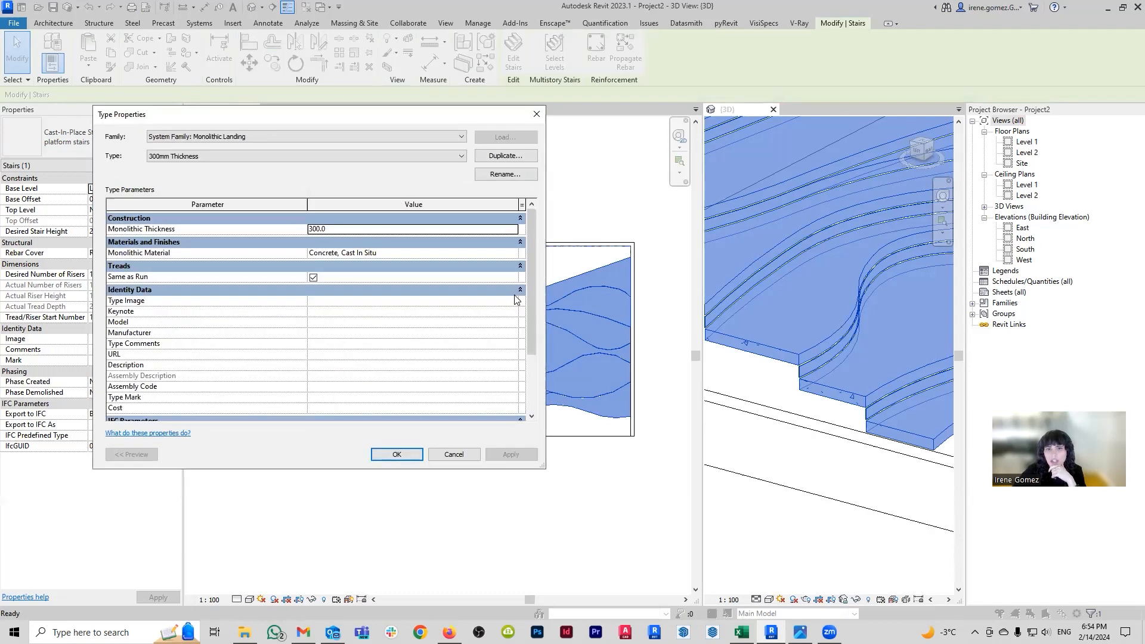
pyautogui.click(537, 114)
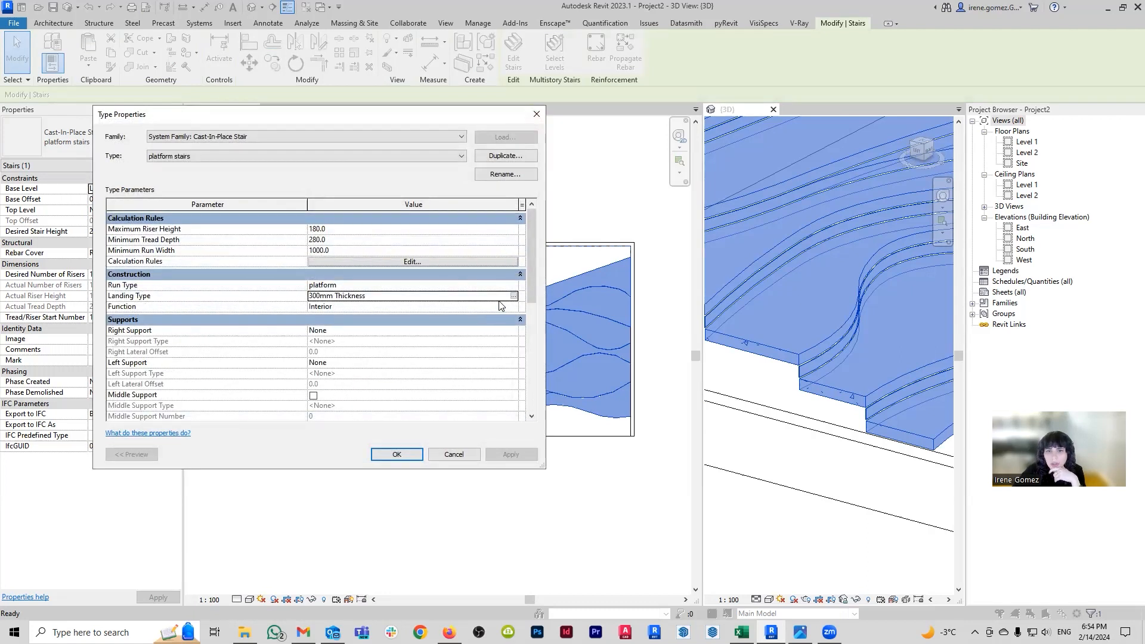
pyautogui.click(515, 296)
pyautogui.click(506, 156)
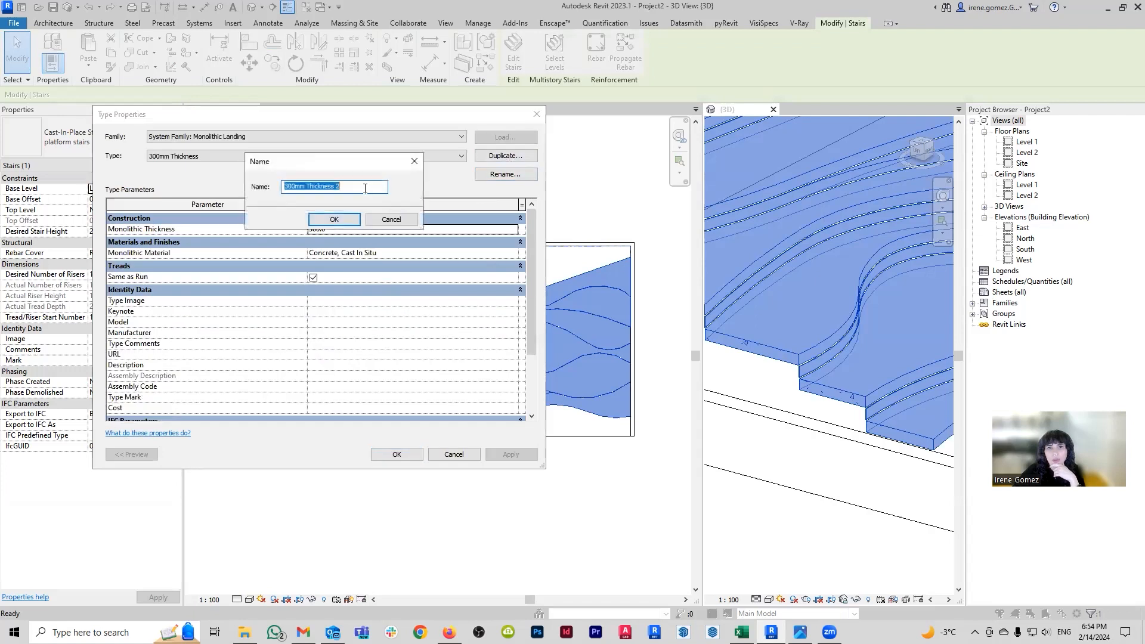
pyautogui.write('custom landing')
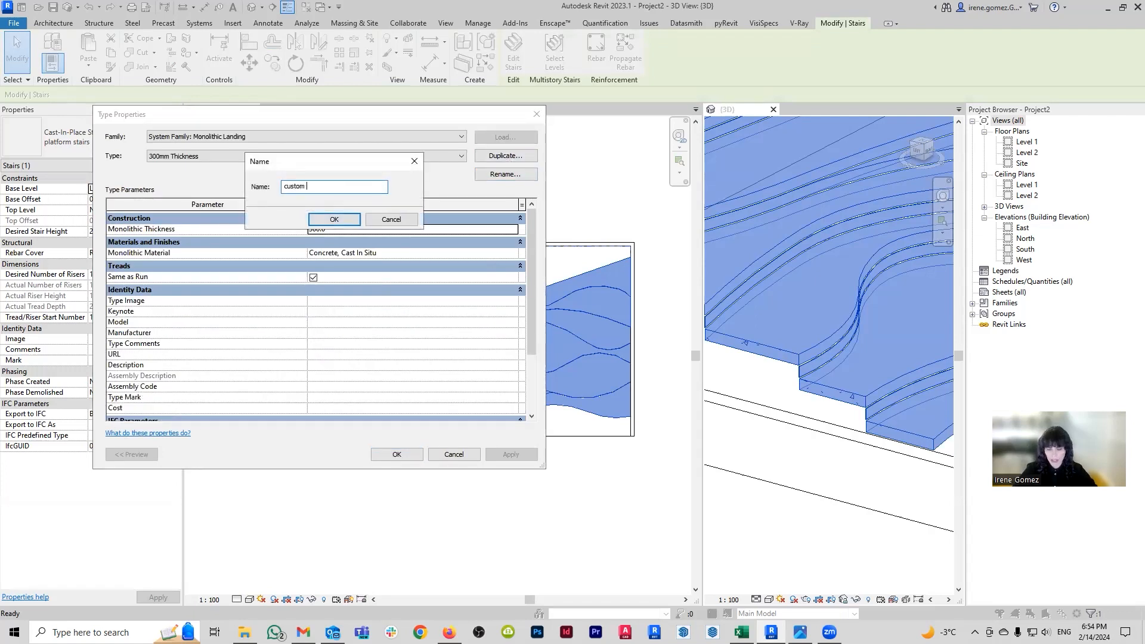
pyautogui.click(344, 219)
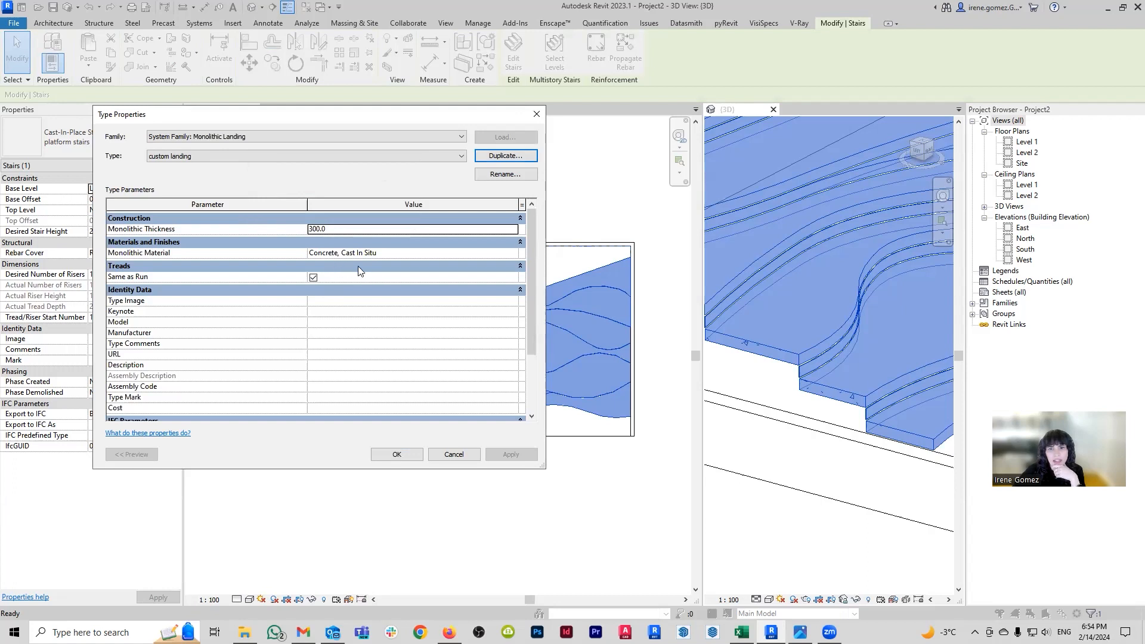
# Set the custom landing's monolithic thickness to 1000 mm and apply the type to the platform stairs
pyautogui.click(349, 229)
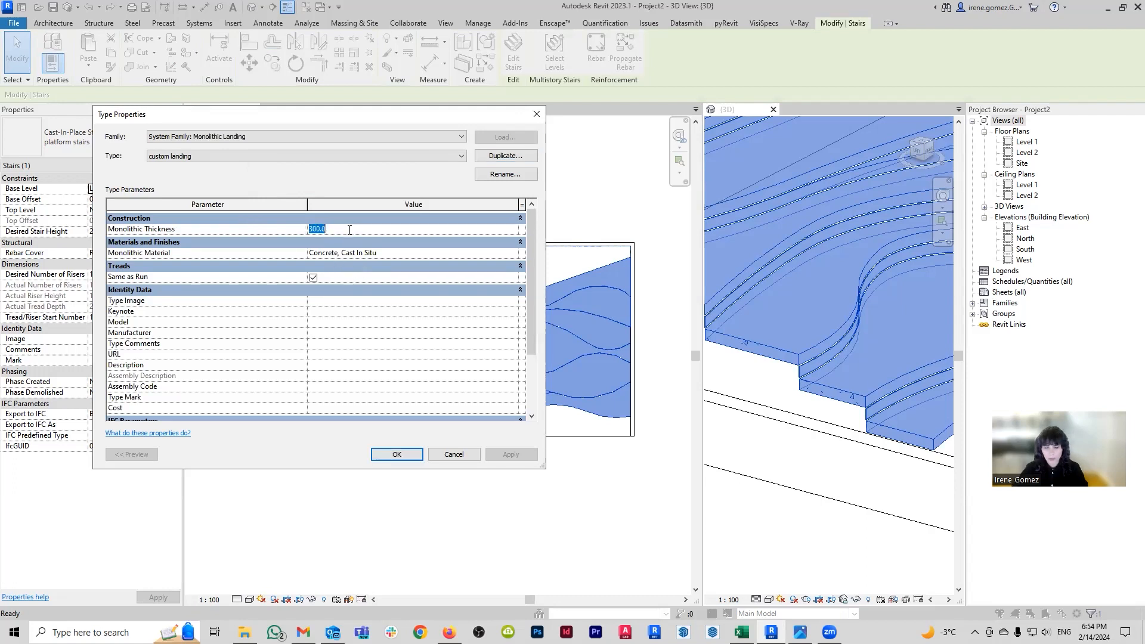
pyautogui.write('1000')
pyautogui.click(397, 454)
pyautogui.click(512, 454)
pyautogui.click(396, 453)
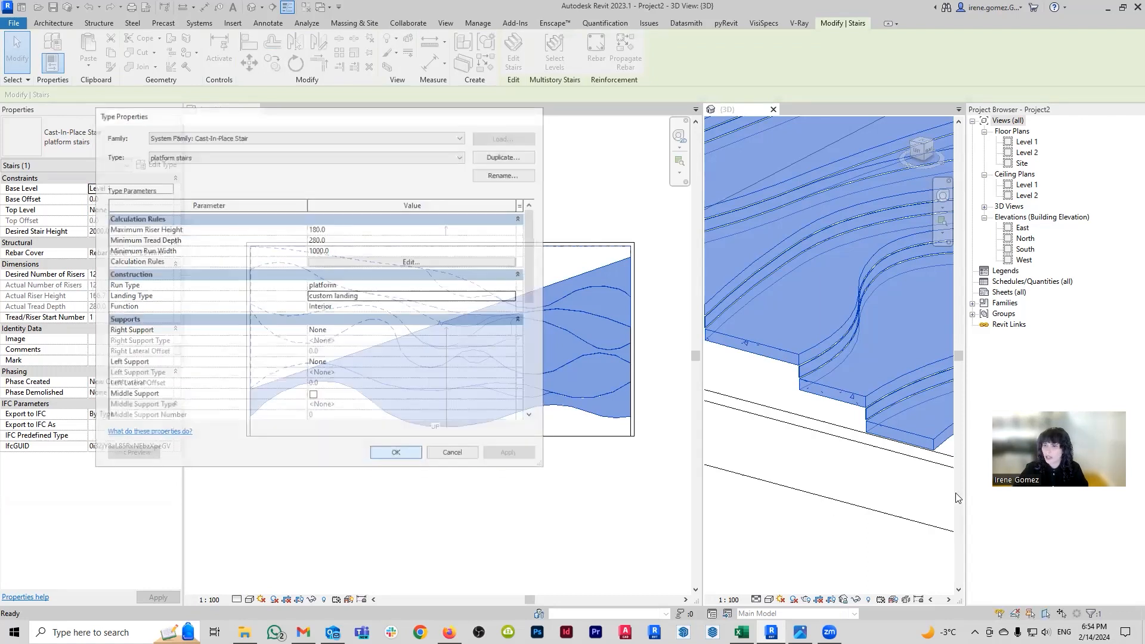
pyautogui.click(850, 518)
pyautogui.moveTo(803, 408)
pyautogui.keyDown('shift'); pyautogui.mouseDown(button='middle')
pyautogui.moveTo(800, 385)
pyautogui.moveTo(821, 397)
pyautogui.moveTo(814, 426)
pyautogui.moveTo(939, 410)
pyautogui.moveTo(820, 413)
pyautogui.mouseUp(button='middle'); pyautogui.keyUp('shift')
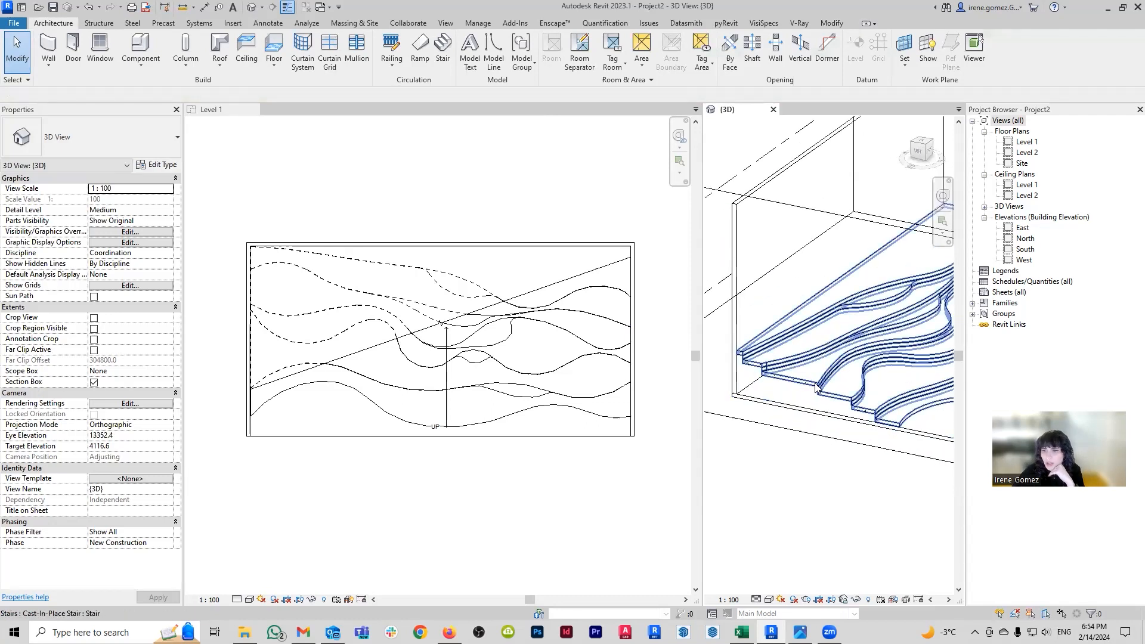
# Set the underside surface of the stair's platform monolithic run type to Stepped and check the cut face
pyautogui.click(819, 396)
pyautogui.doubleClick(583, 350)
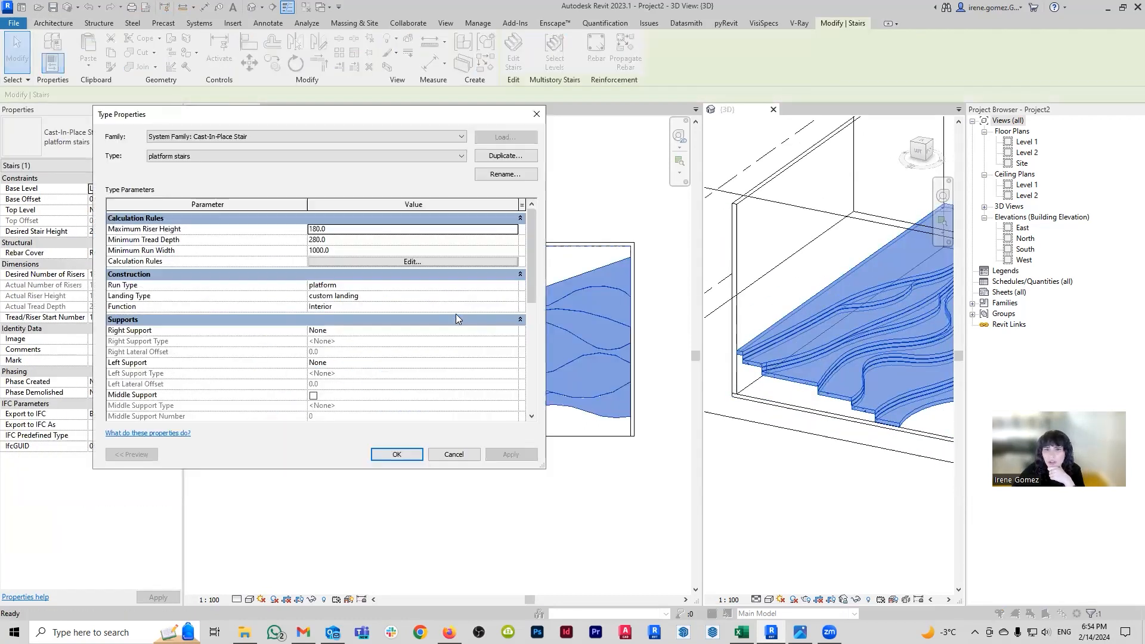
pyautogui.click(516, 286)
pyautogui.click(516, 286)
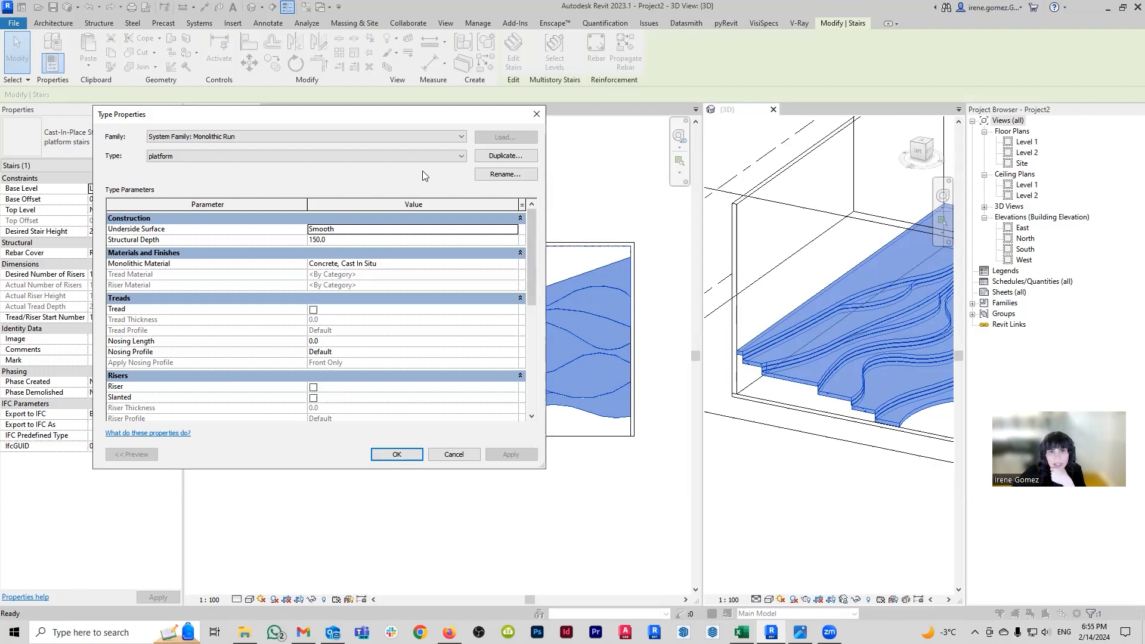
pyautogui.click(453, 139)
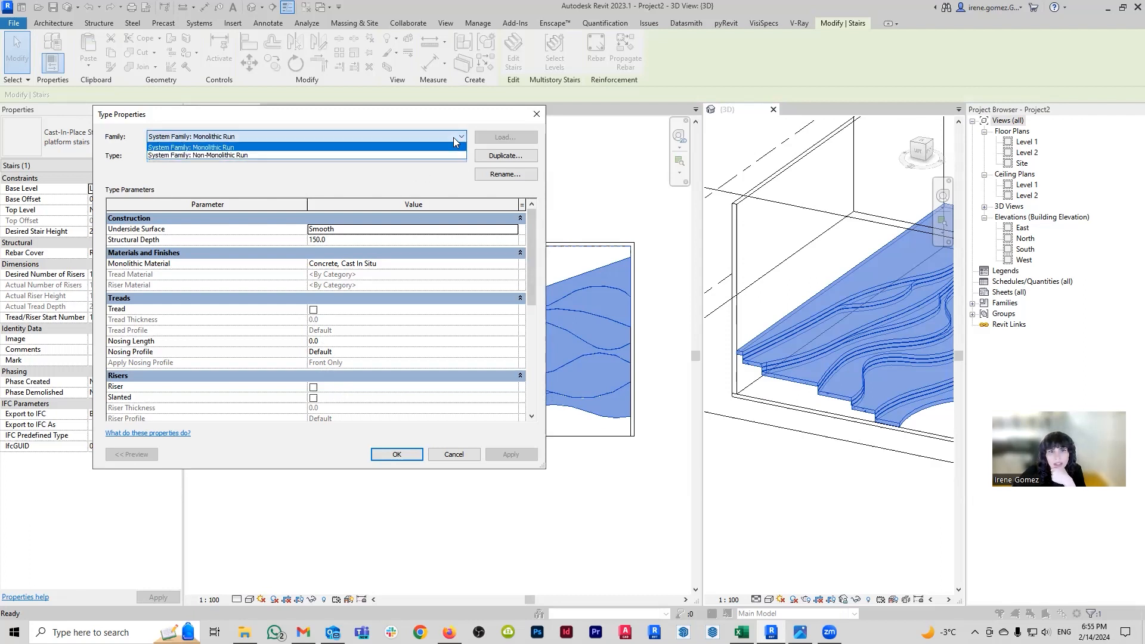
pyautogui.click(453, 137)
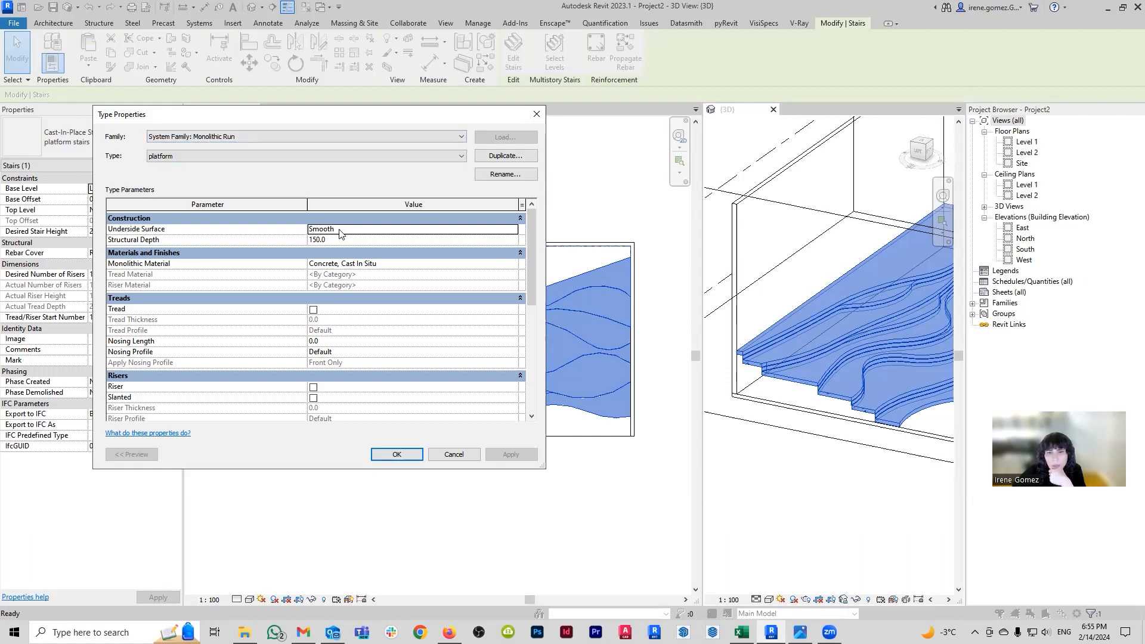
pyautogui.click(506, 234)
pyautogui.click(512, 230)
pyautogui.click(341, 245)
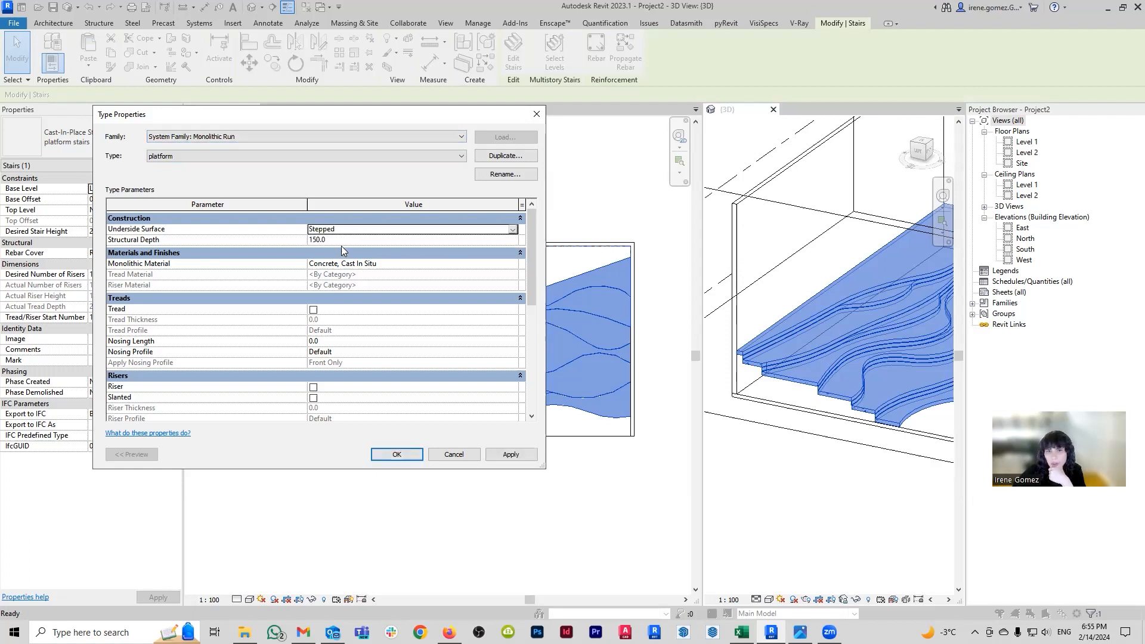
pyautogui.click(505, 458)
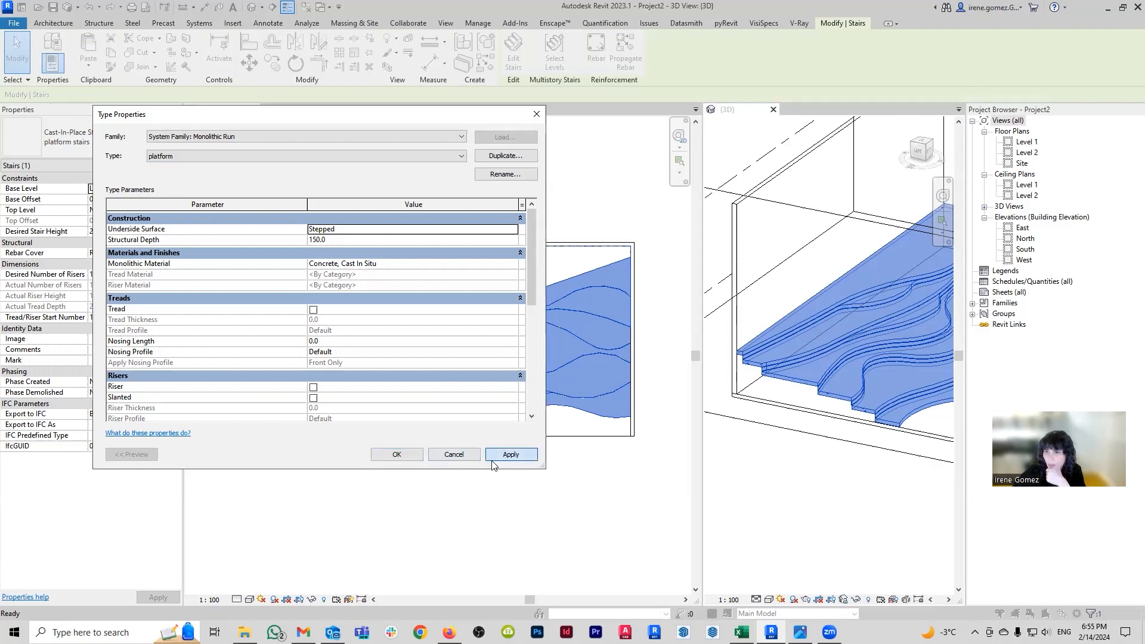
pyautogui.click(419, 458)
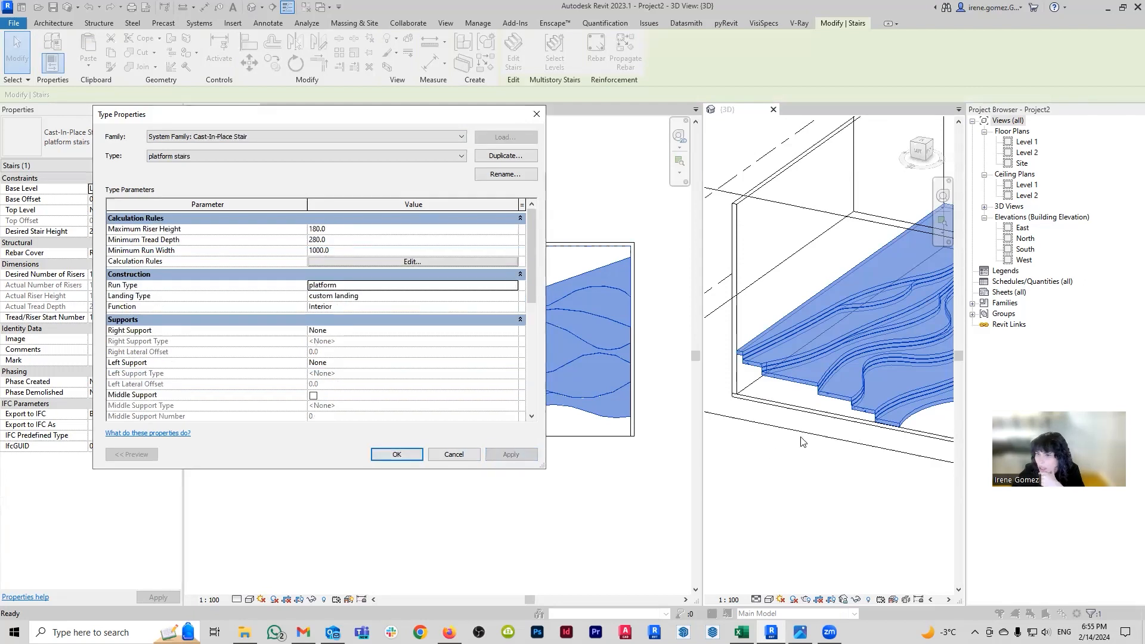
pyautogui.click(396, 454)
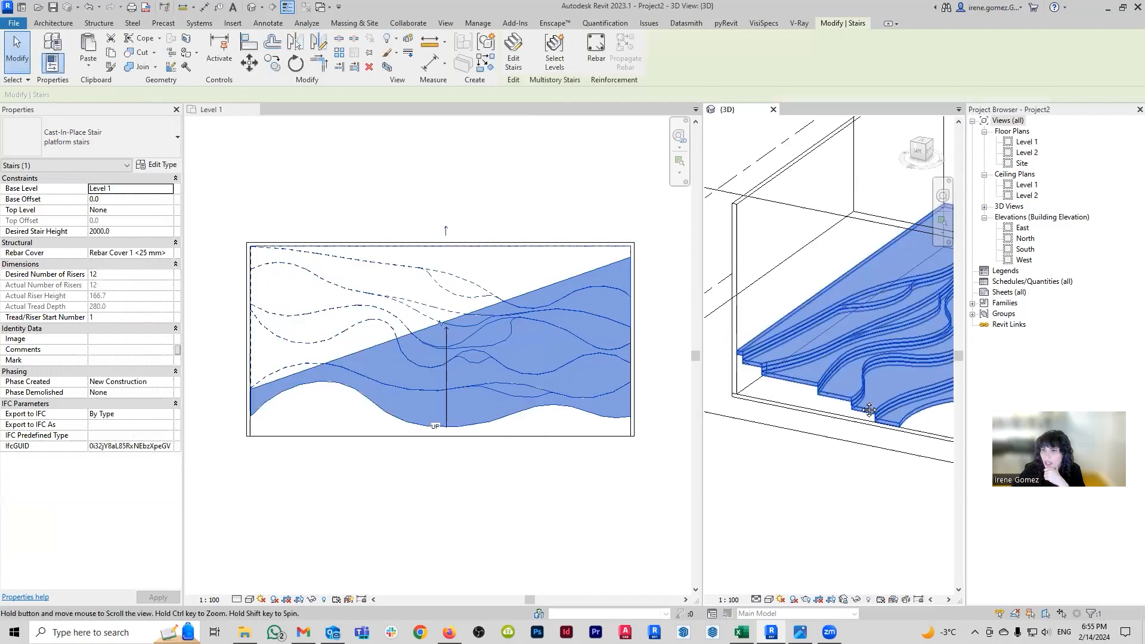
pyautogui.scroll(3, 834, 395)
pyautogui.scroll(4, 826, 438)
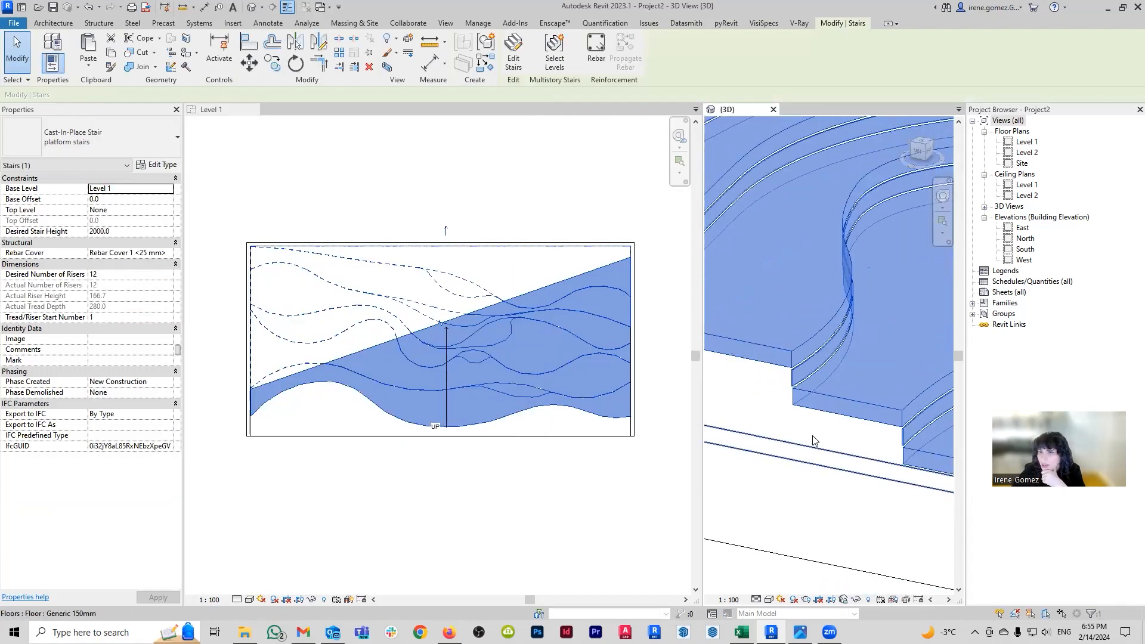
# Switch the platform stairs' landing type back to 300mm Thickness
pyautogui.click(157, 166)
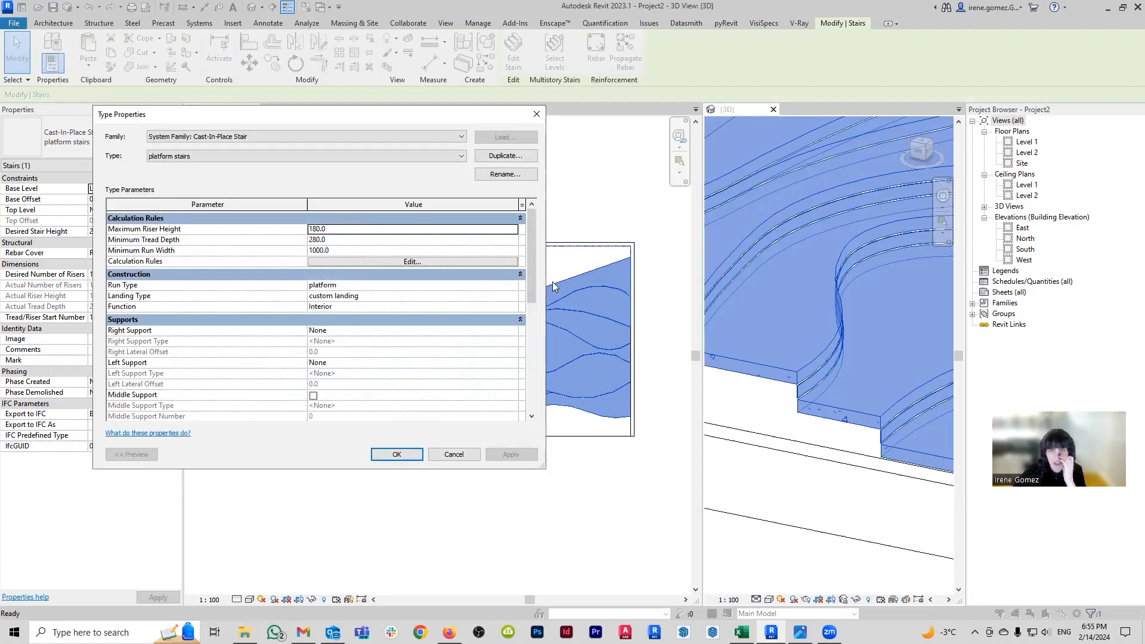
pyautogui.click(511, 294)
pyautogui.click(517, 296)
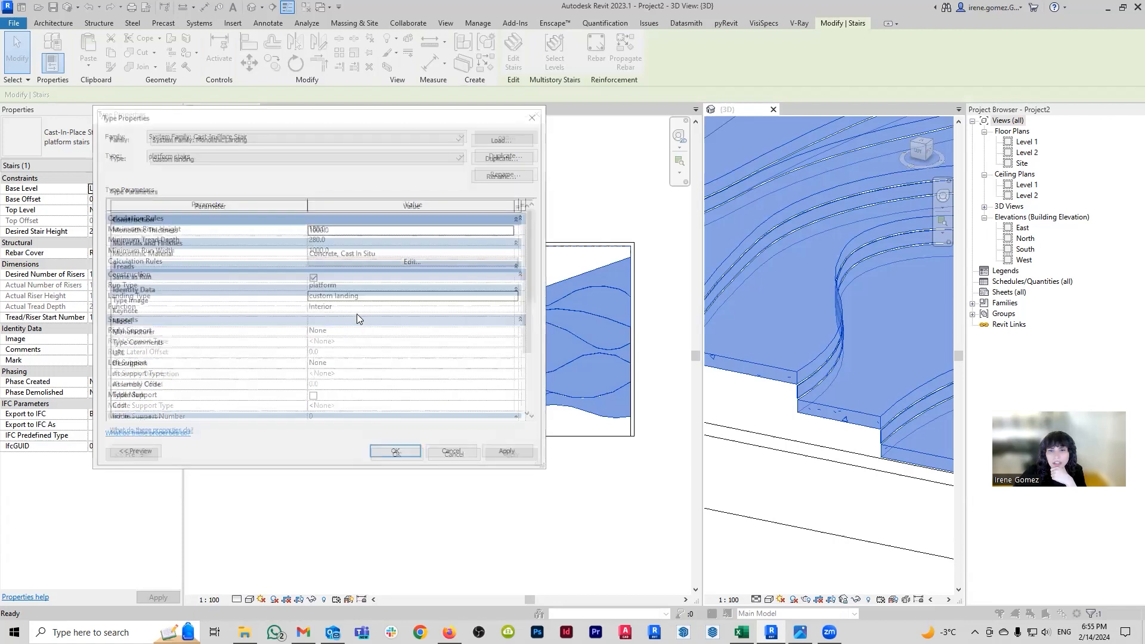
pyautogui.click(457, 157)
pyautogui.click(334, 166)
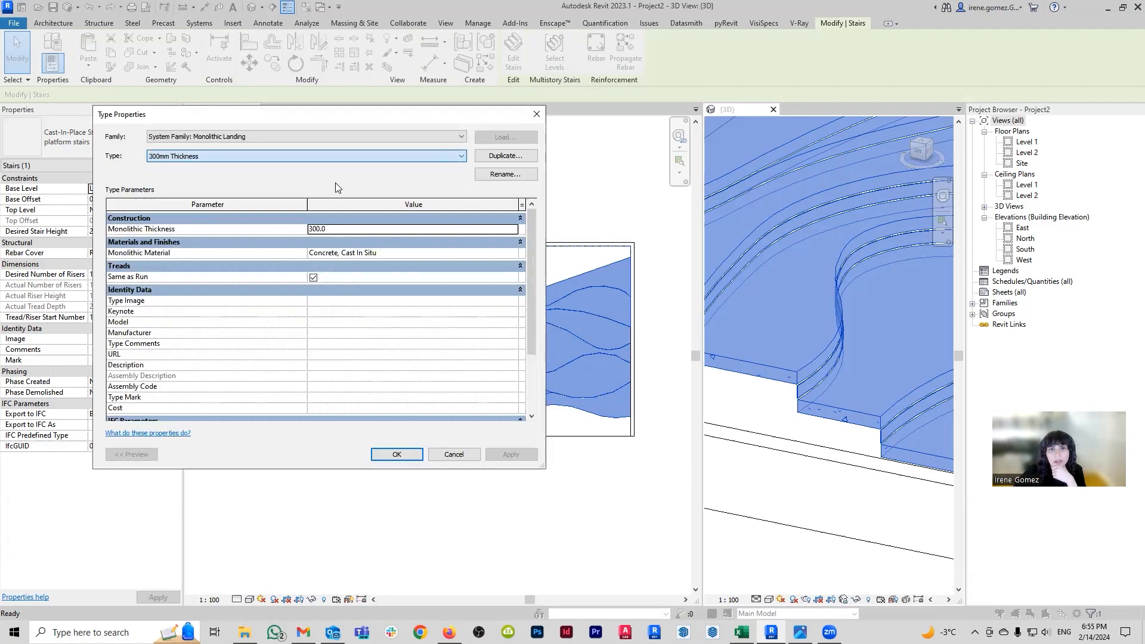
pyautogui.click(410, 452)
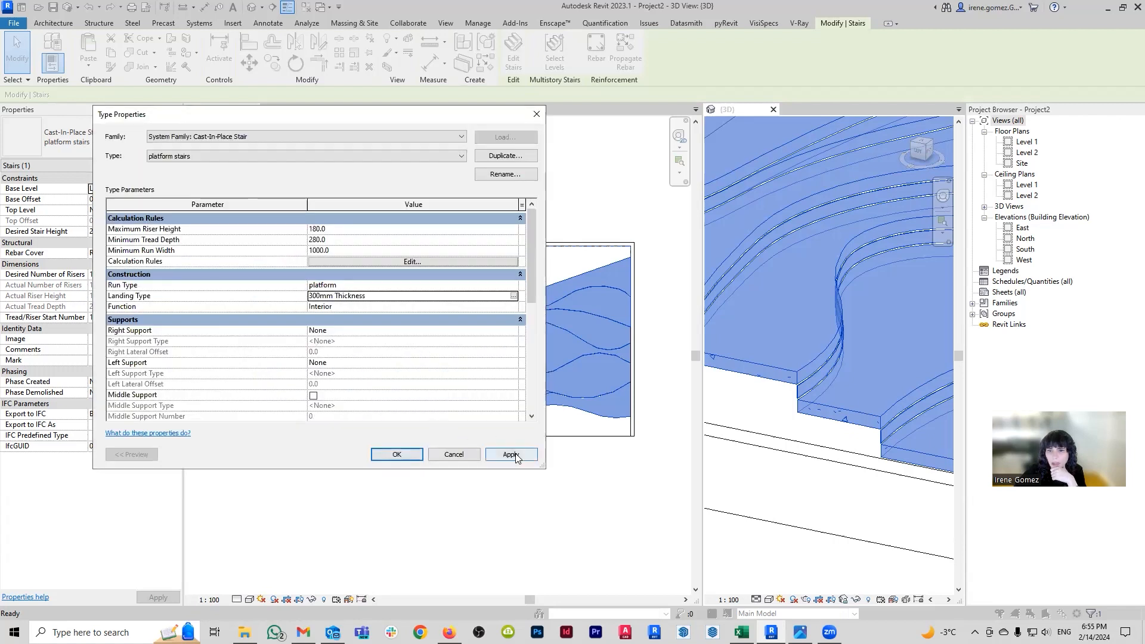
pyautogui.click(511, 454)
# Set the platform run type's underside surface to Smooth and its structural depth to 300 mm
pyautogui.click(516, 285)
pyautogui.click(516, 285)
pyautogui.click(343, 229)
pyautogui.click(343, 240)
pyautogui.click(342, 239)
pyautogui.write('300')
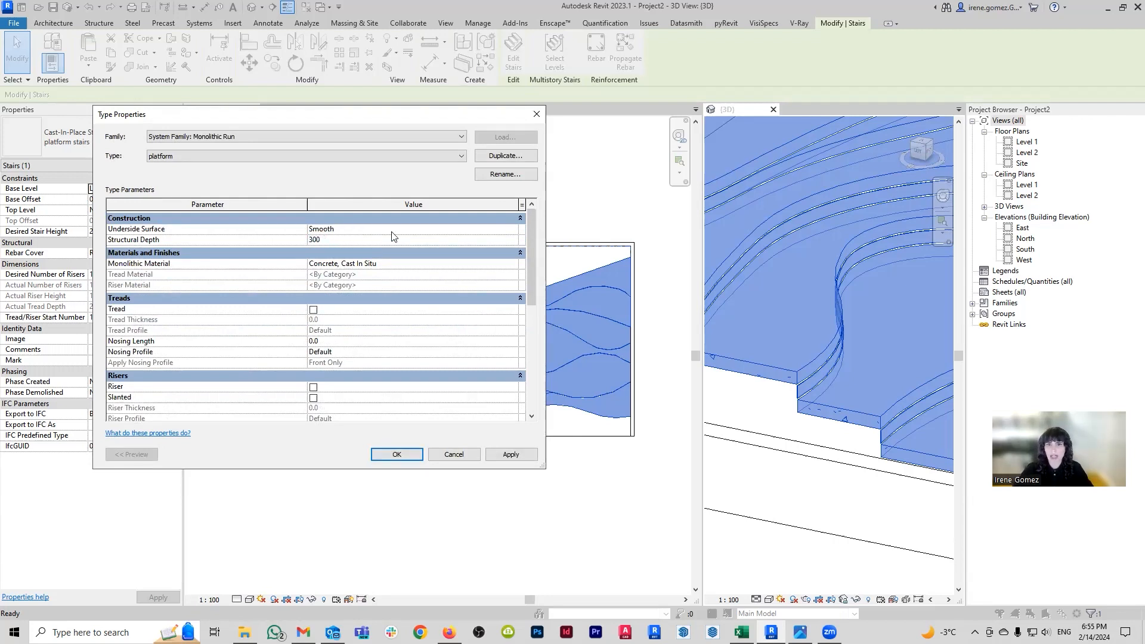
pyautogui.click(505, 455)
pyautogui.click(437, 454)
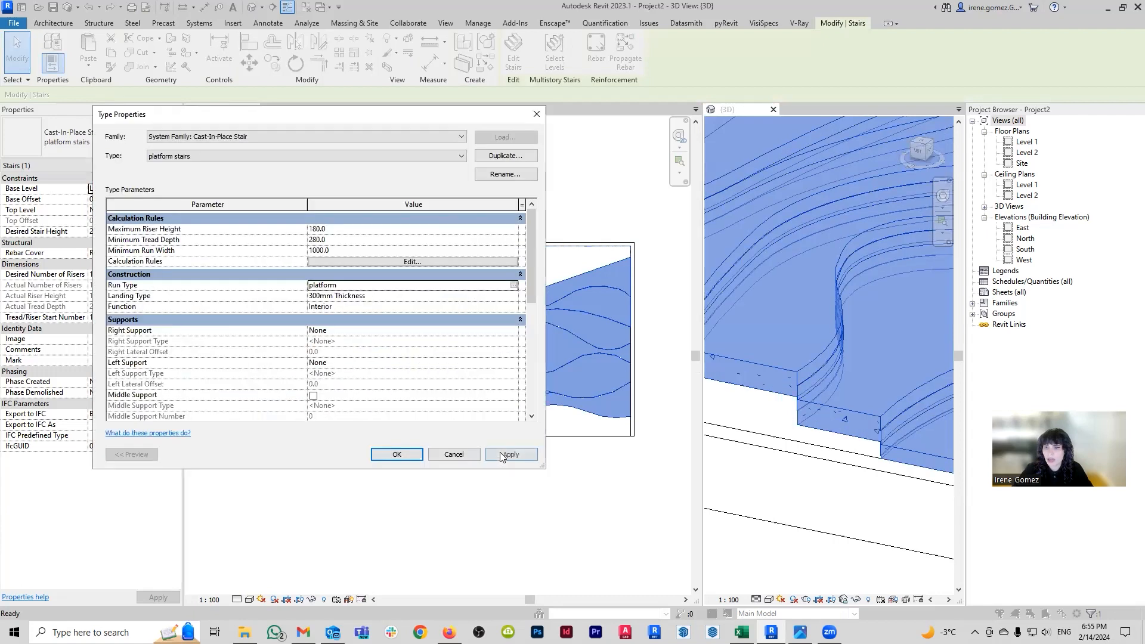
pyautogui.click(398, 453)
# Set the structural depth of the stair's platform monolithic run type to 1000 mm
pyautogui.scroll(4, 849, 391)
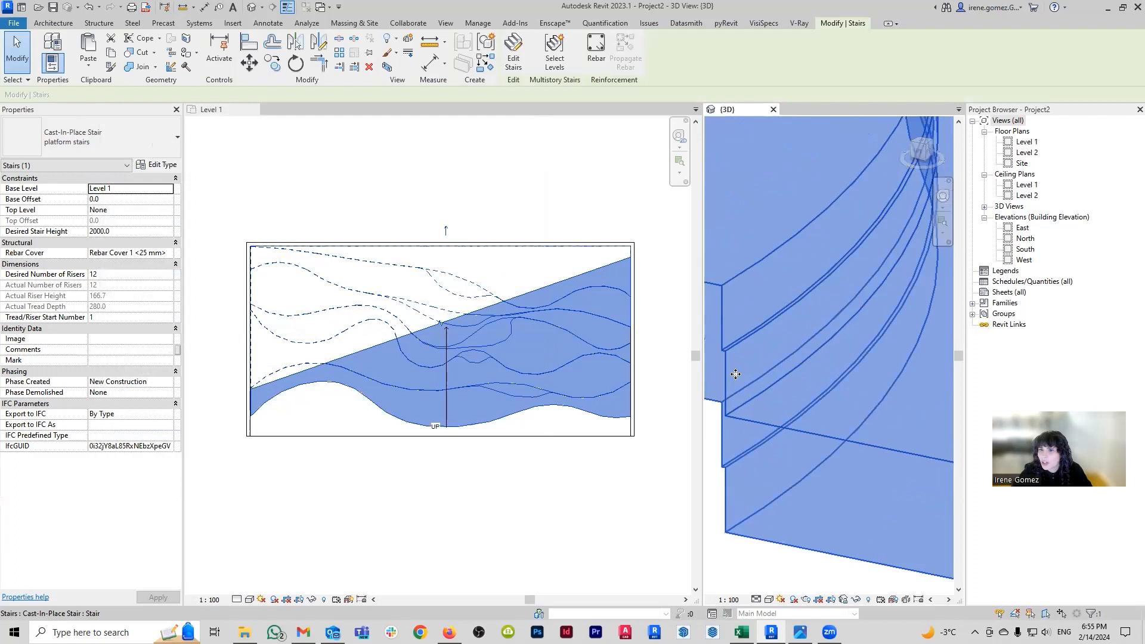
pyautogui.scroll(-4, 853, 399)
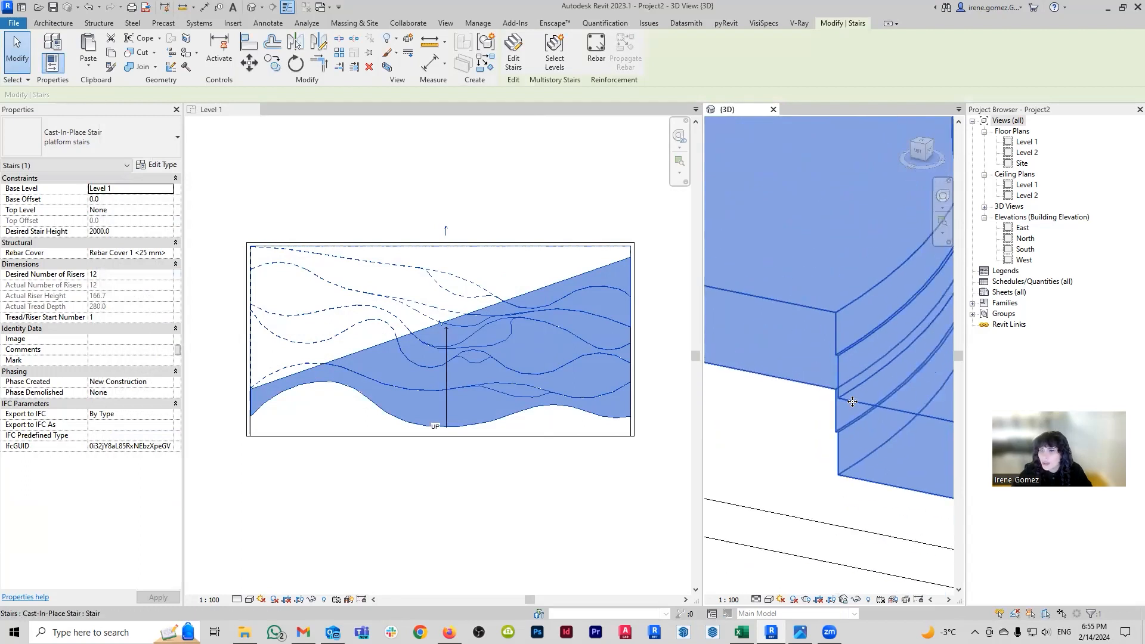
pyautogui.keyDown('shift'); pyautogui.moveTo(804, 380); pyautogui.dragTo(776, 383, button='middle'); pyautogui.keyUp('shift')
pyautogui.click(172, 168)
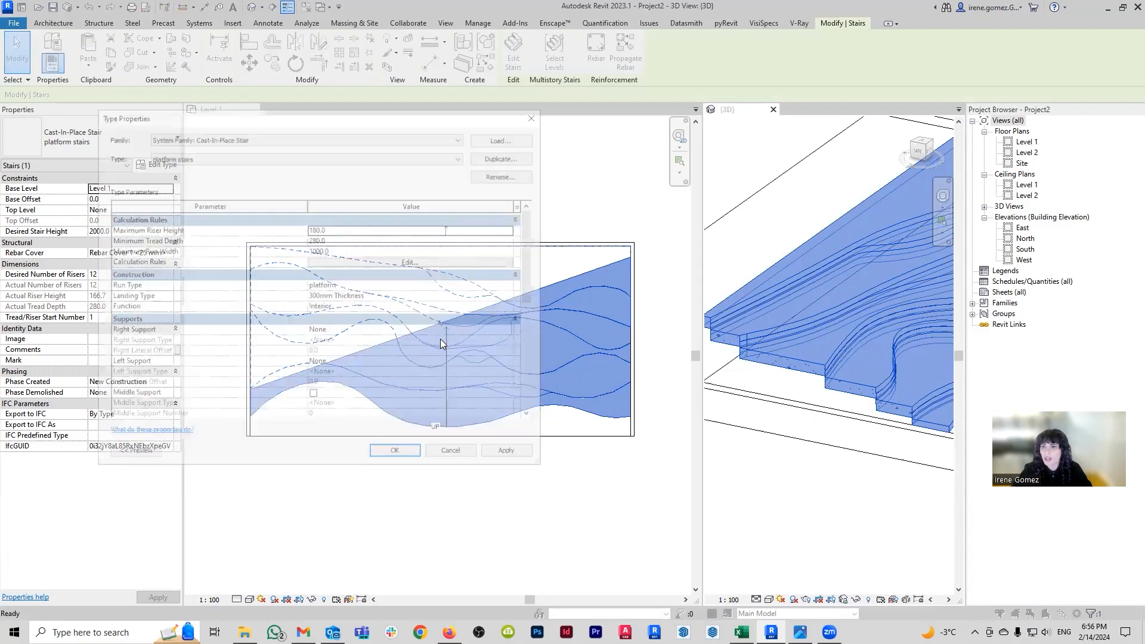
pyautogui.click(516, 290)
pyautogui.click(518, 290)
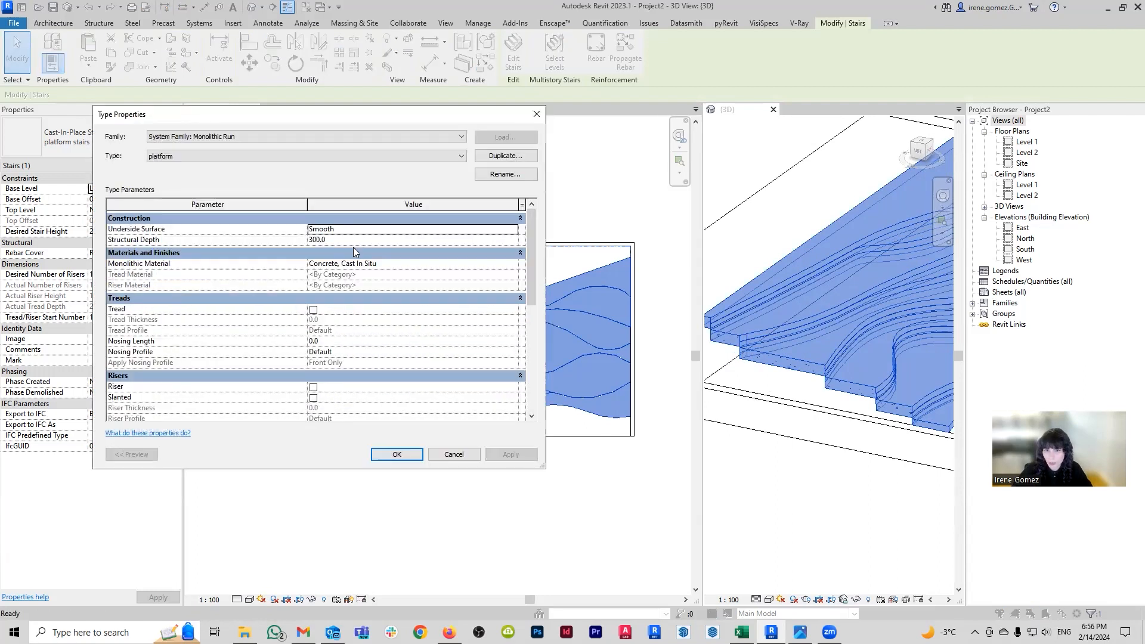
pyautogui.click(335, 241)
pyautogui.write('1000')
pyautogui.click(507, 455)
pyautogui.click(399, 454)
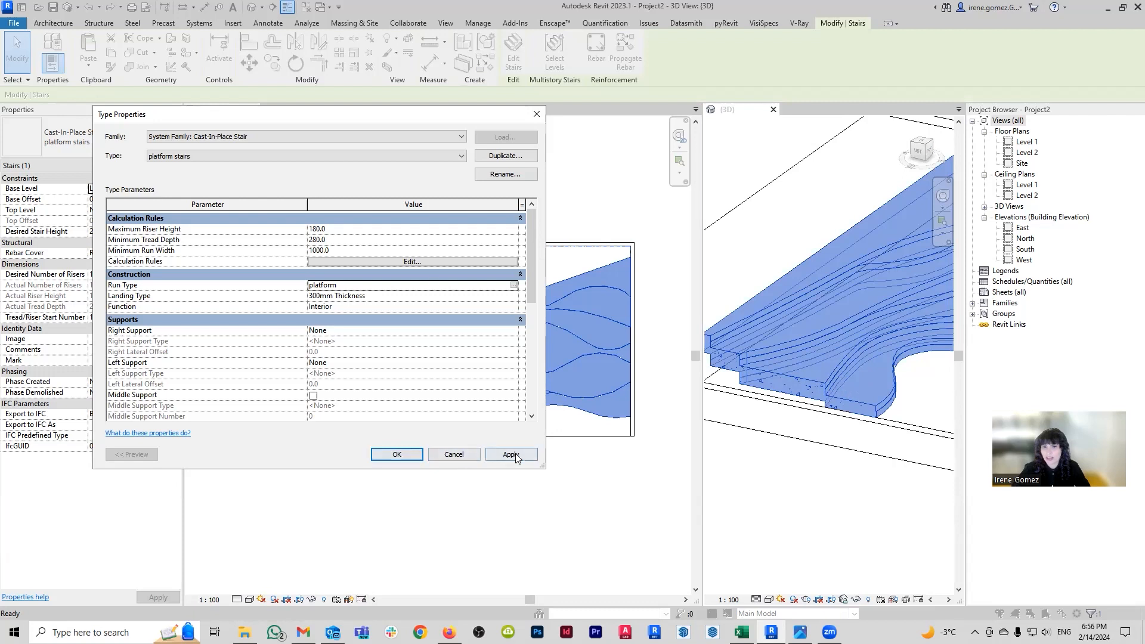
# Set the platform run type's structural depth to 500 mm and apply it to the platform stairs
pyautogui.click(514, 286)
pyautogui.click(350, 240)
pyautogui.doubleClick(348, 239)
pyautogui.write('5000')
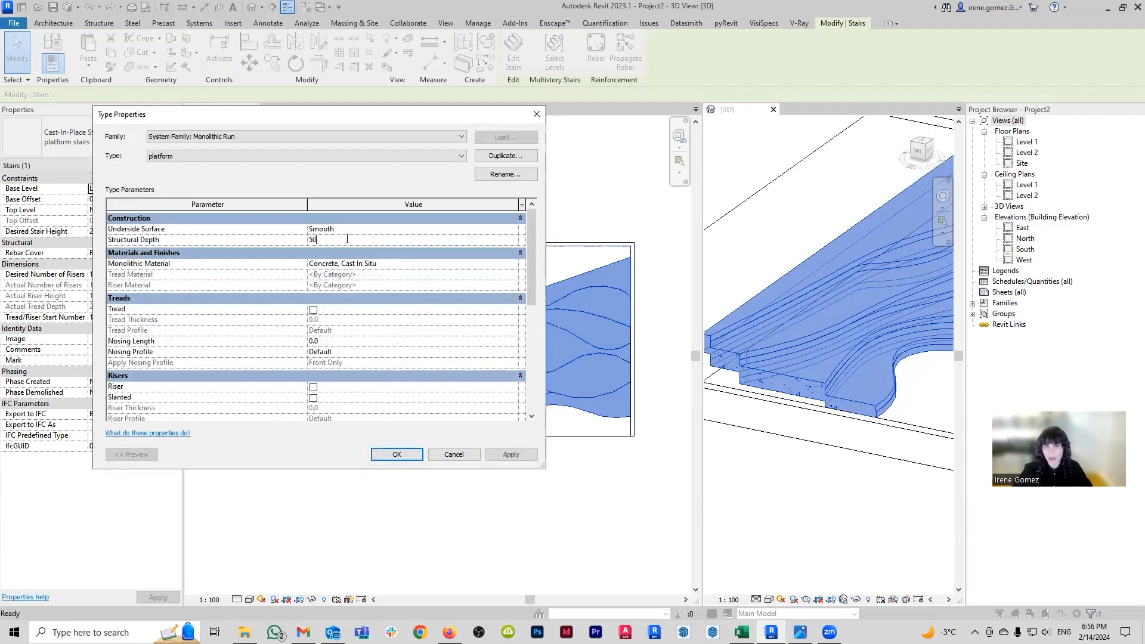
pyautogui.click(513, 455)
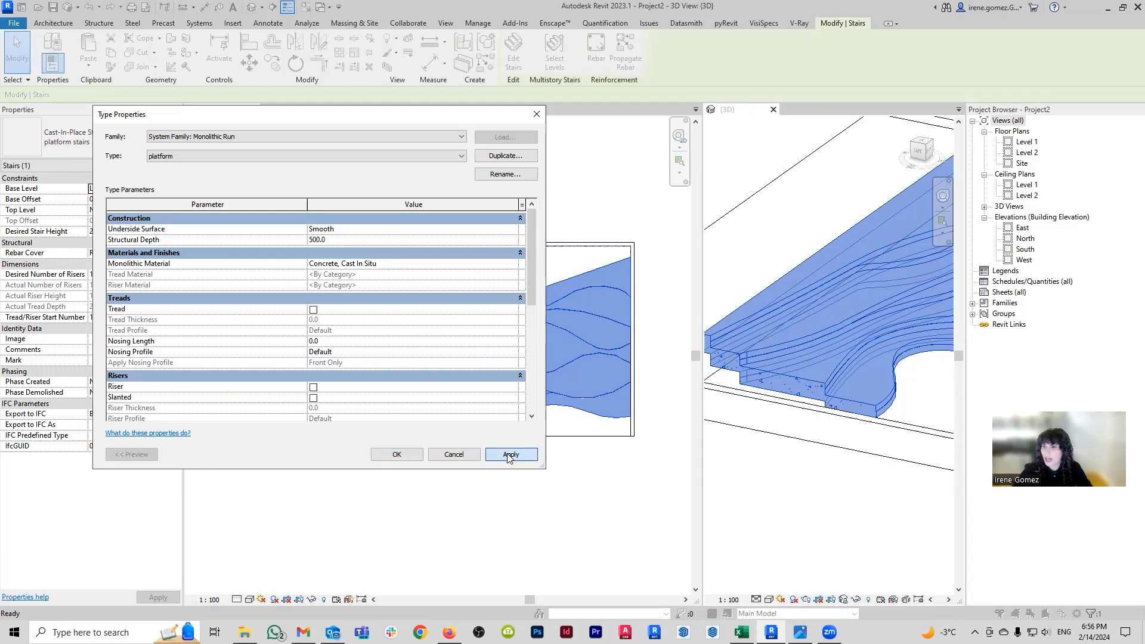
pyautogui.click(396, 454)
pyautogui.click(397, 455)
pyautogui.click(750, 472)
# Switch the 3D view to a visual style that shows surface materials and widen the view, dismissing the save reminder without saving
pyautogui.scroll(-5, 775, 430)
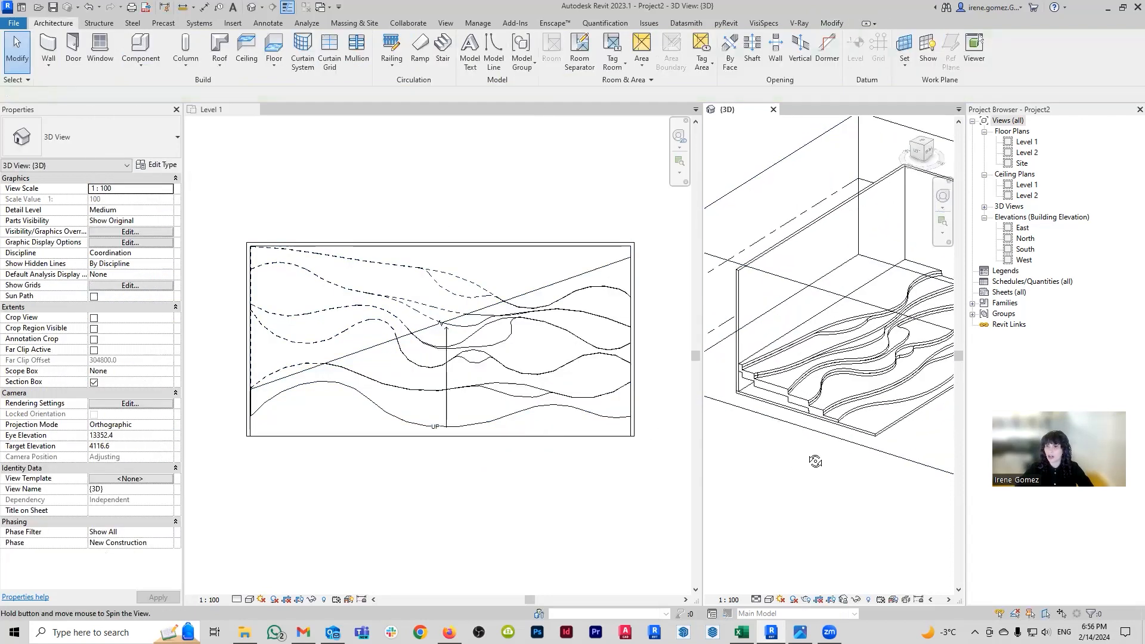
pyautogui.keyDown('shift'); pyautogui.moveTo(804, 417); pyautogui.dragTo(848, 346, button='middle'); pyautogui.keyUp('shift')
pyautogui.scroll(8, 848, 346)
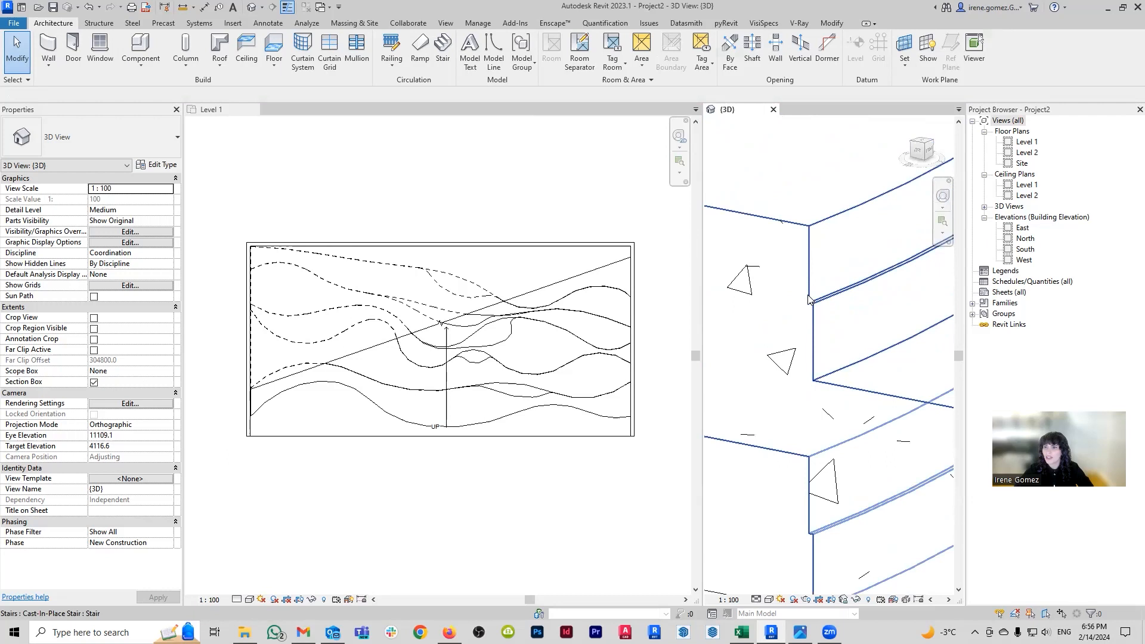
pyautogui.scroll(-6, 846, 373)
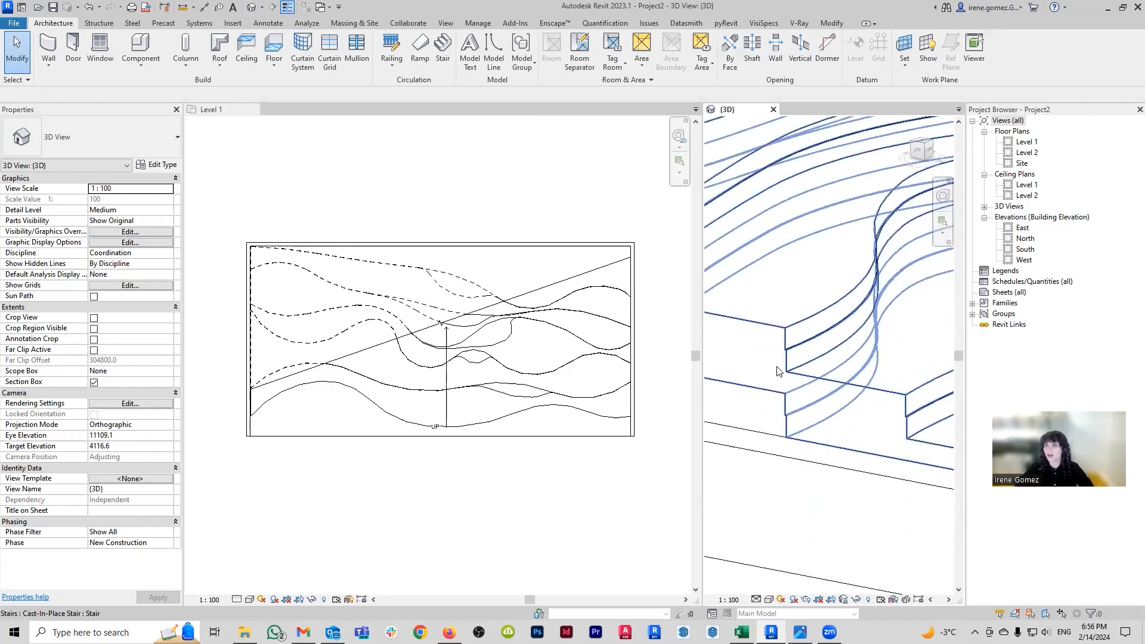
pyautogui.keyDown('shift'); pyautogui.moveTo(865, 403); pyautogui.dragTo(831, 434, button='middle'); pyautogui.keyUp('shift')
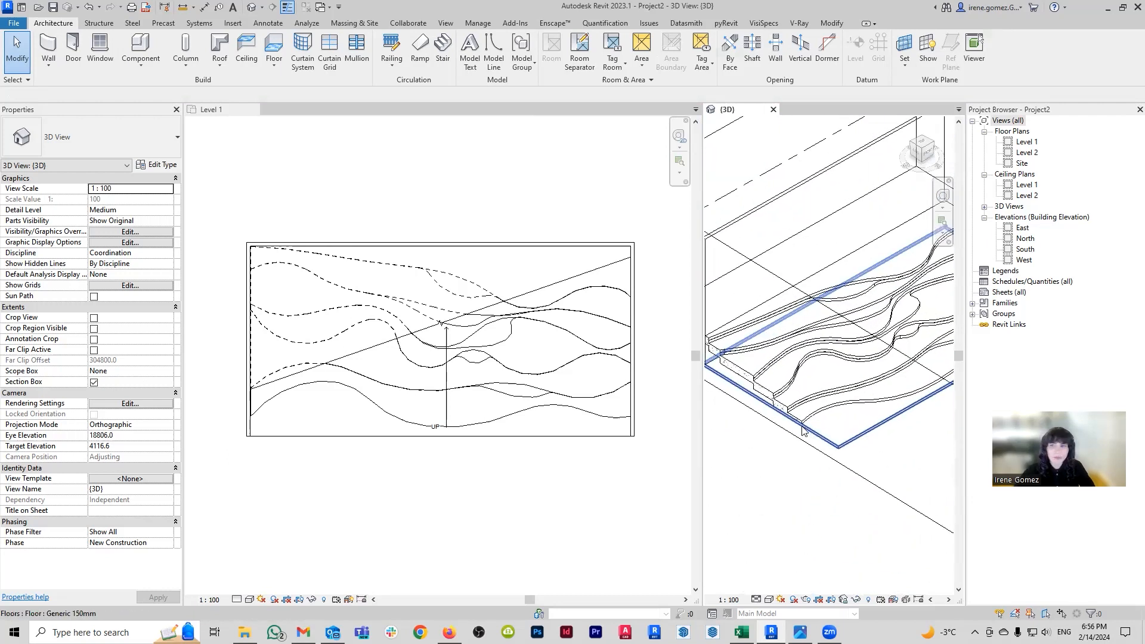
pyautogui.click(769, 599)
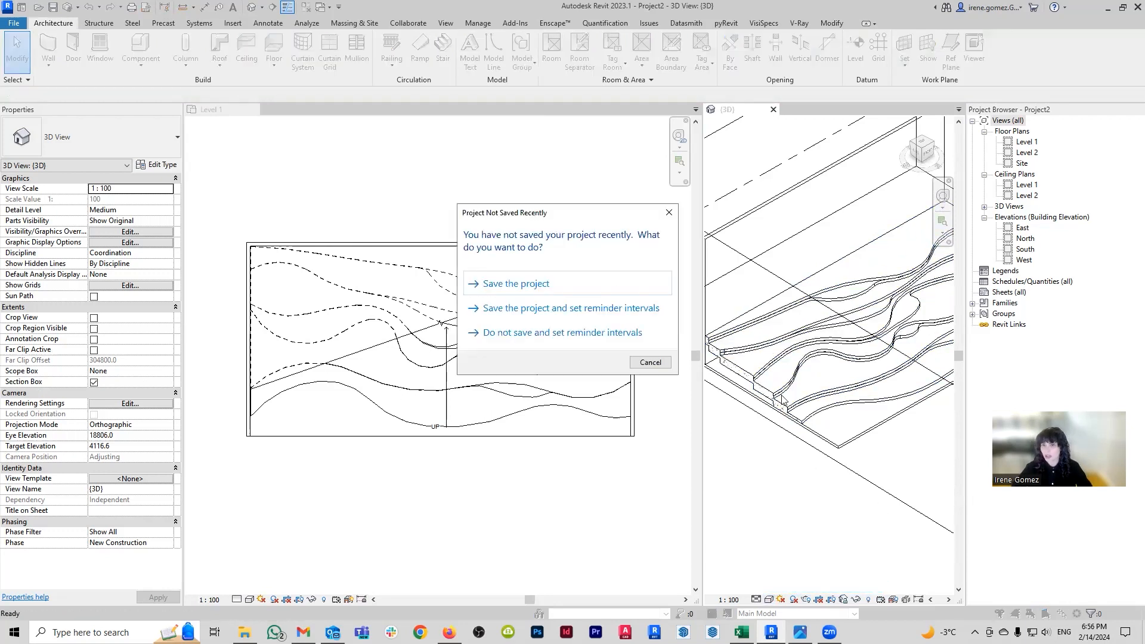
pyautogui.click(669, 211)
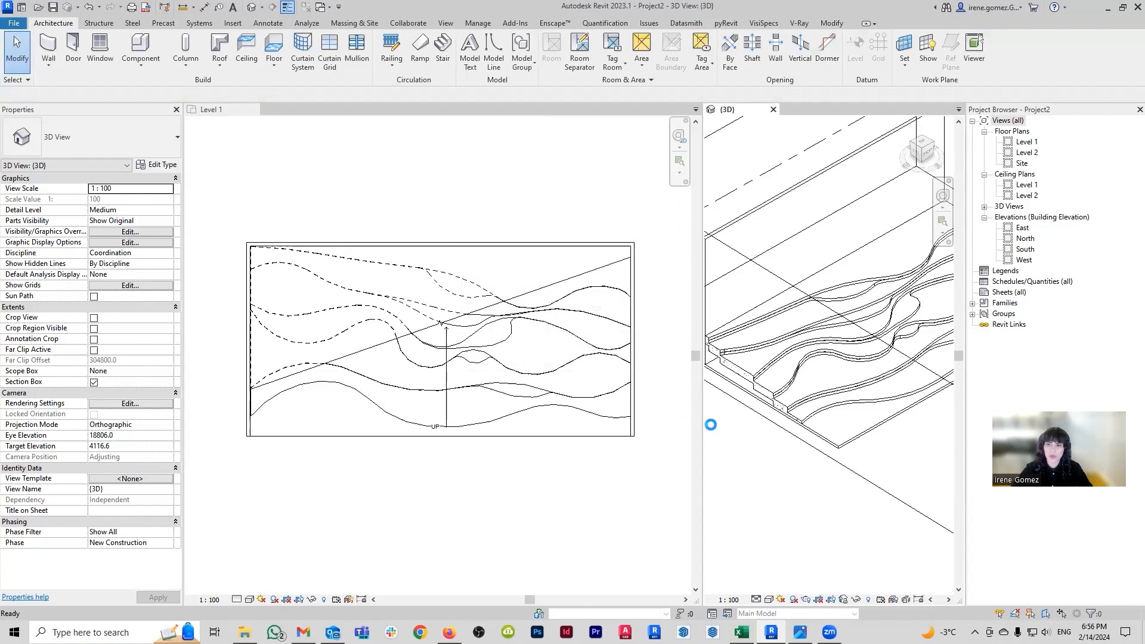
pyautogui.moveTo(704, 422); pyautogui.dragTo(544, 413)
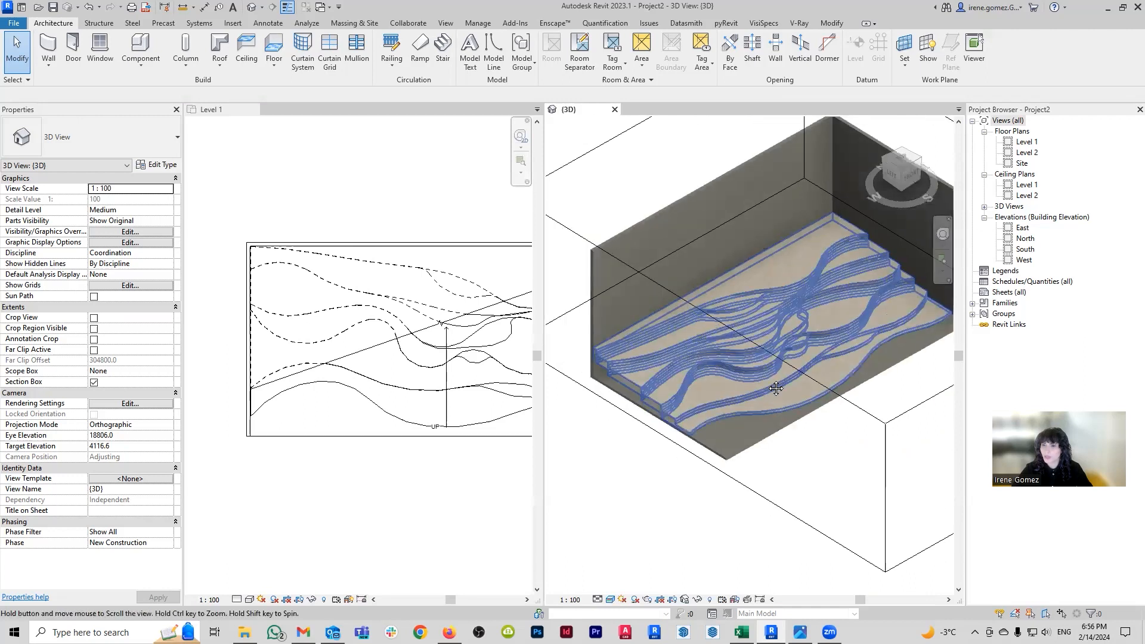
# Set the platform run type's monolithic material to Oak Flooring, searching the materials for "wood", and apply it to the stairs
pyautogui.click(714, 386)
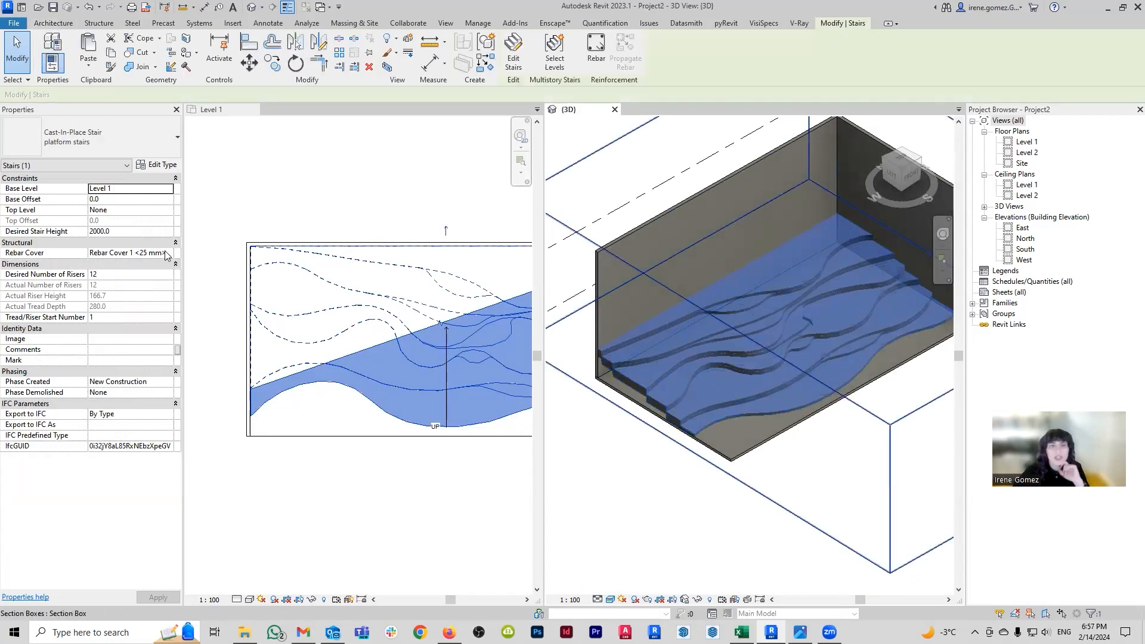
pyautogui.click(157, 164)
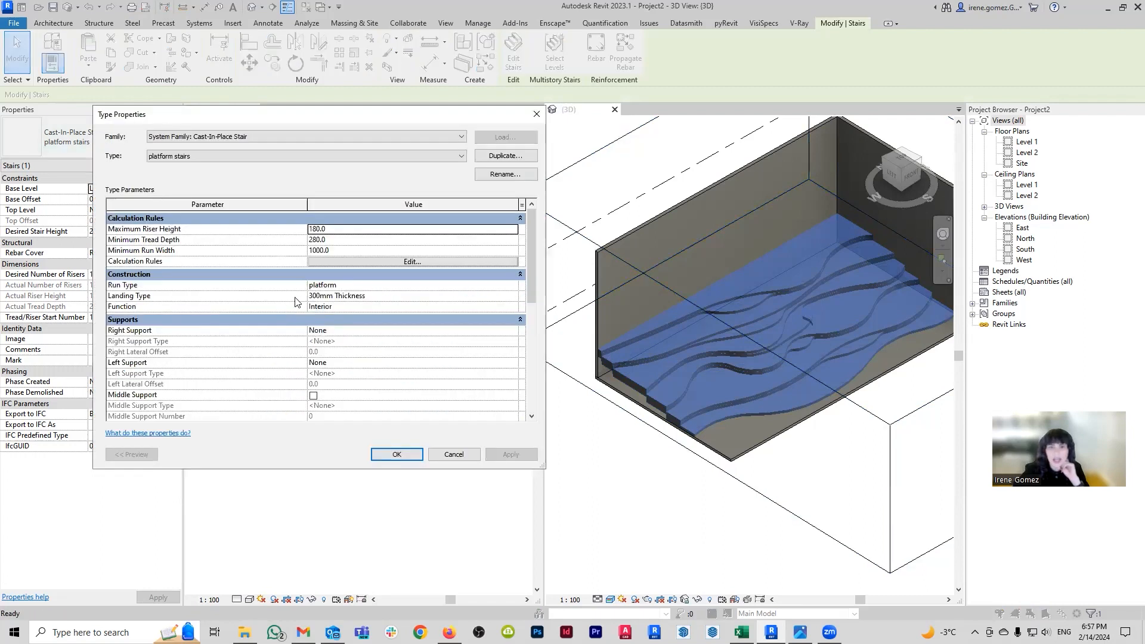
pyautogui.click(411, 284)
pyautogui.click(513, 284)
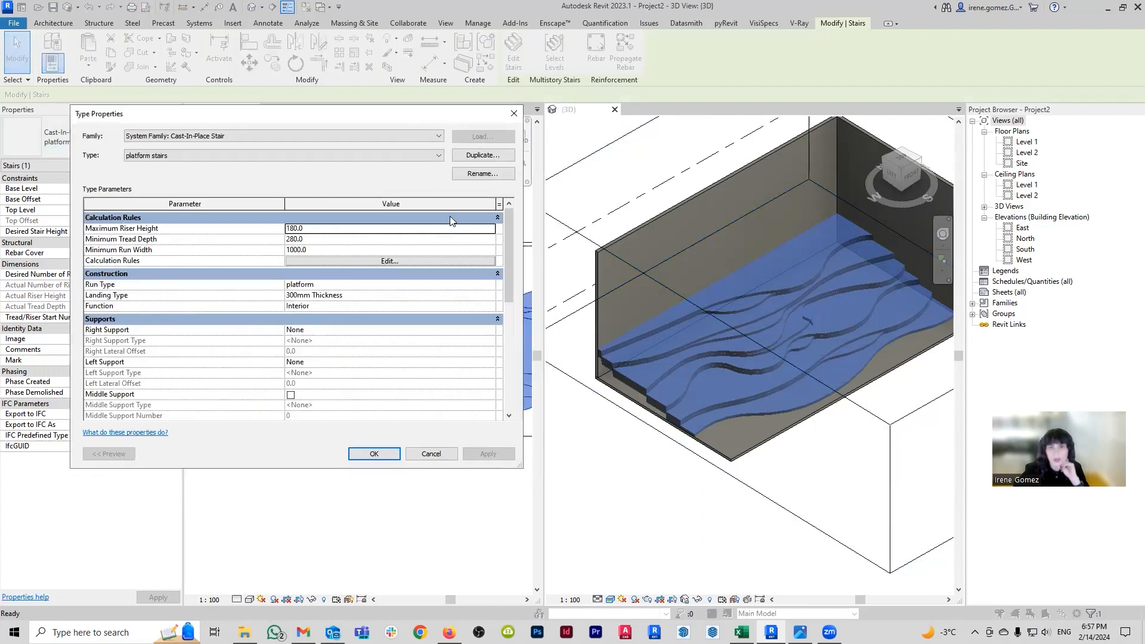
pyautogui.click(490, 266)
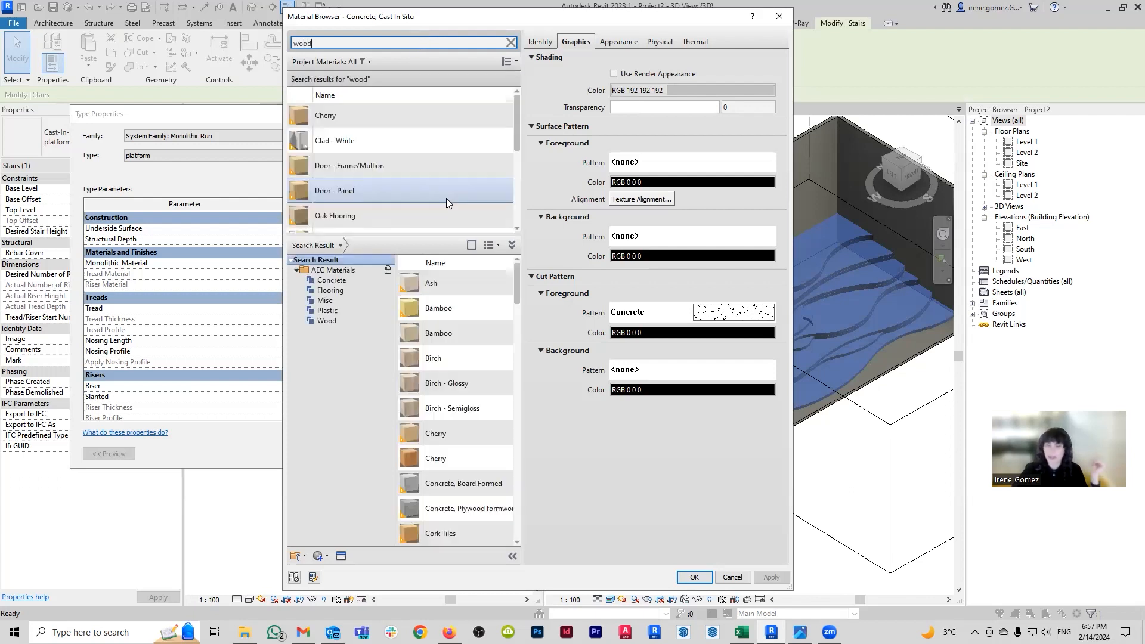
pyautogui.doubleClick(383, 216)
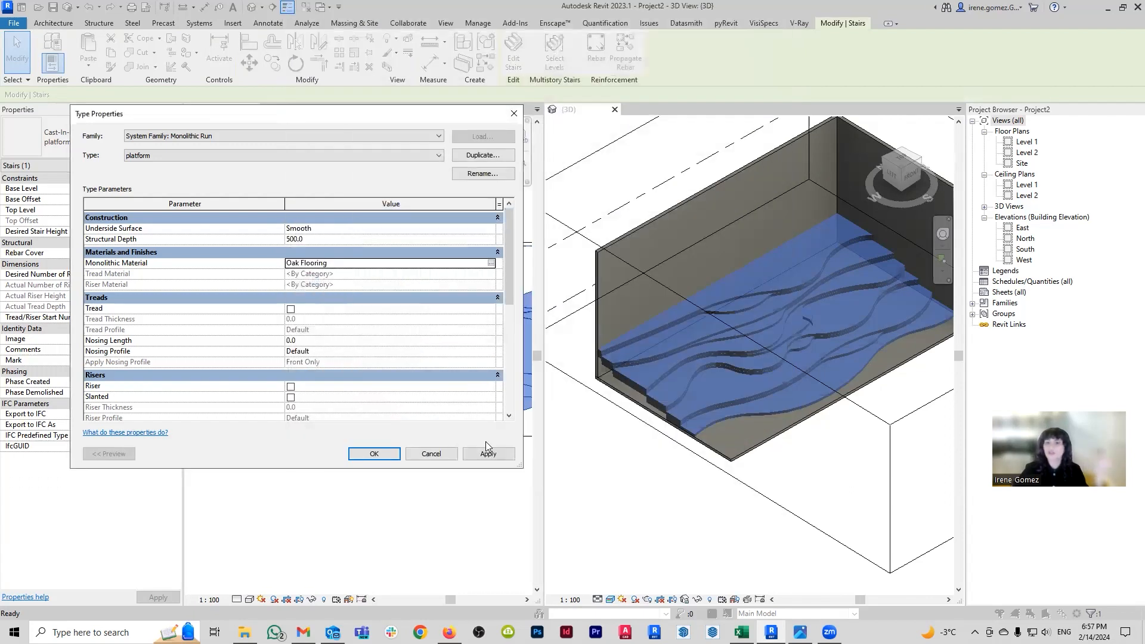
pyautogui.click(388, 457)
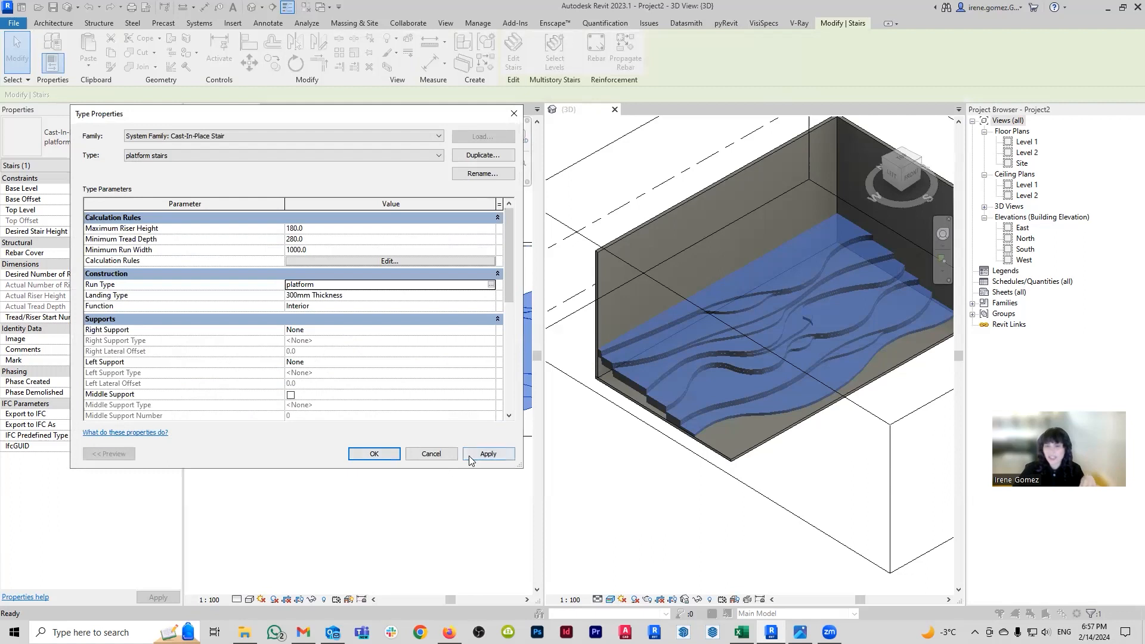
pyautogui.click(398, 455)
pyautogui.click(659, 512)
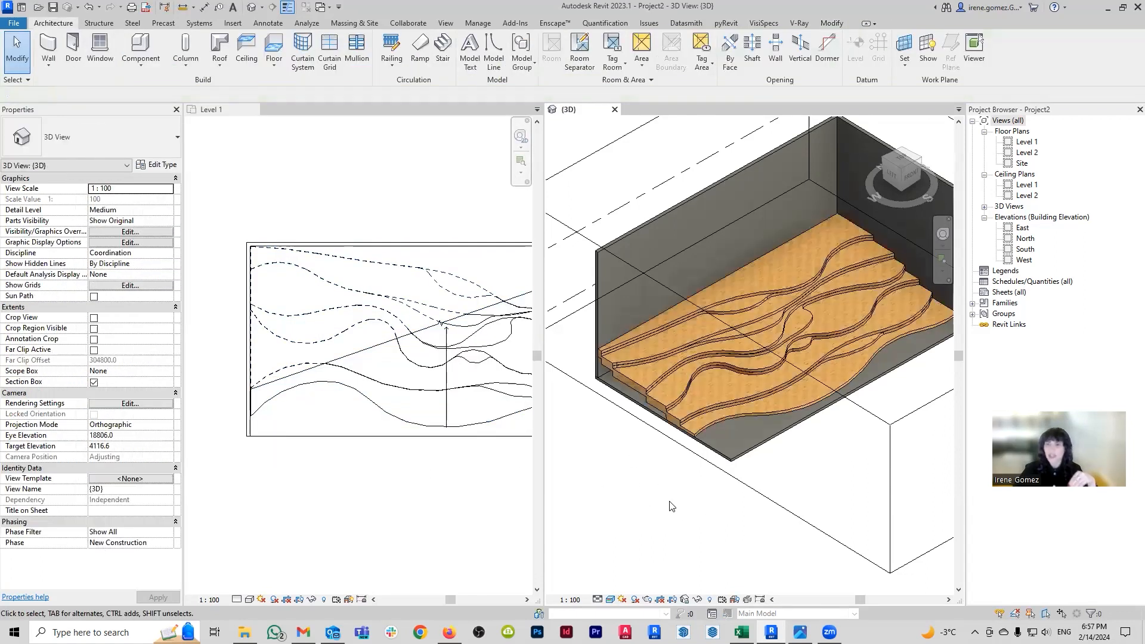
# Examine the stair's wood finish and the stepped profile at its cut face in 3D
pyautogui.keyDown('shift'); pyautogui.moveTo(715, 435); pyautogui.dragTo(756, 421, button='middle'); pyautogui.keyUp('shift')
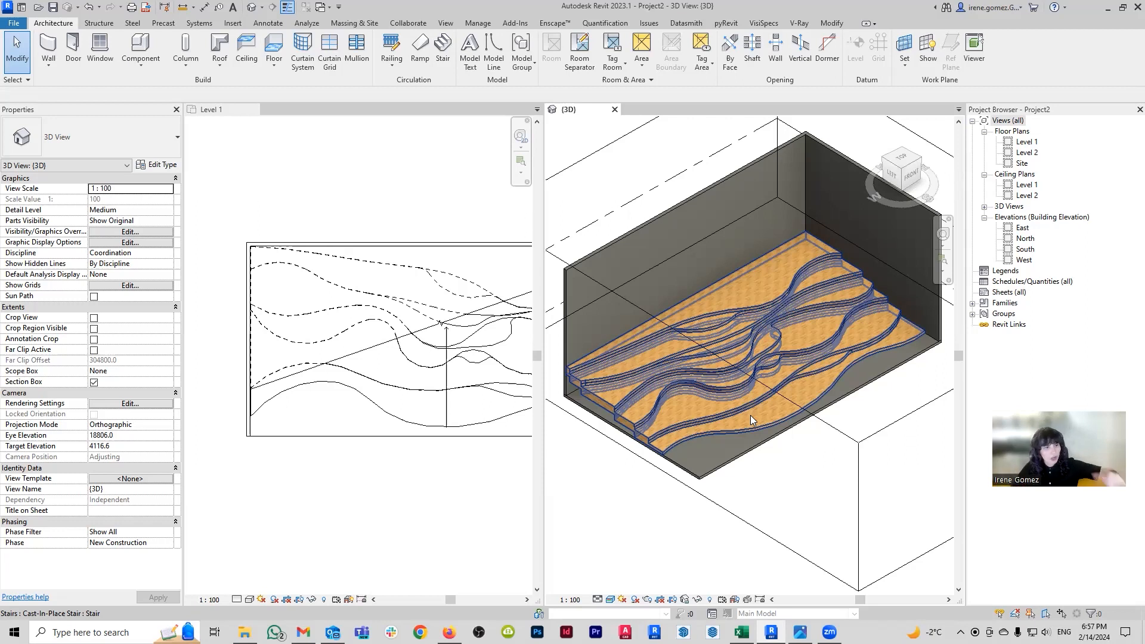
pyautogui.scroll(5, 608, 412)
pyautogui.moveTo(676, 408)
pyautogui.keyDown('shift'); pyautogui.mouseDown(button='middle')
pyautogui.moveTo(765, 422)
pyautogui.moveTo(683, 396)
pyautogui.mouseUp(button='middle'); pyautogui.keyUp('shift')
pyautogui.scroll(3, 662, 415)
pyautogui.scroll(2, 675, 474)
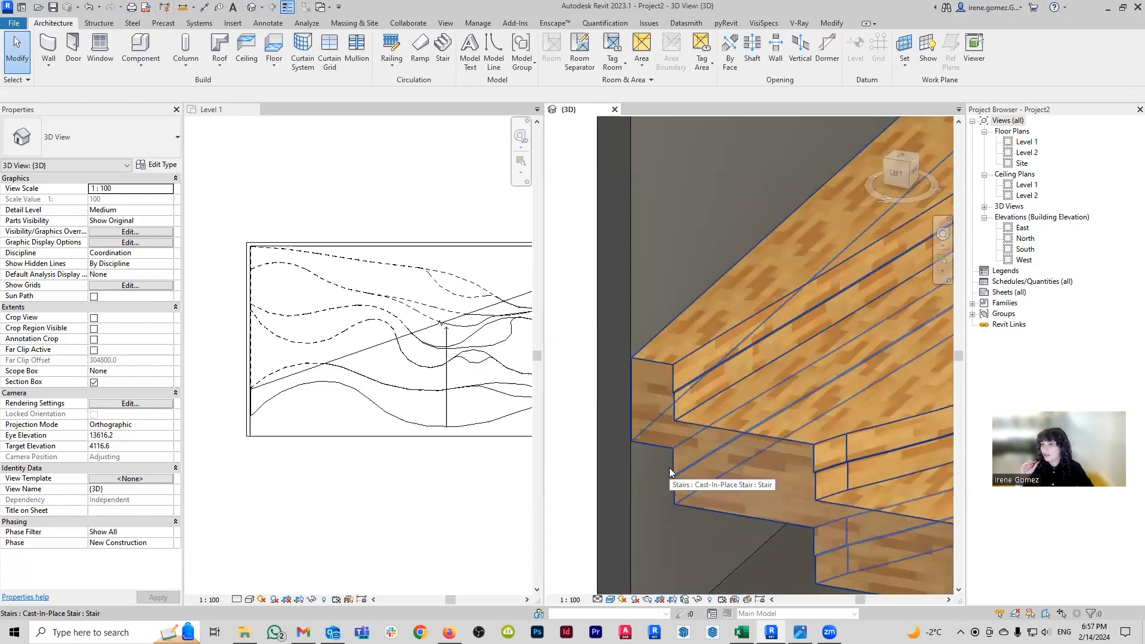
pyautogui.scroll(-6, 669, 468)
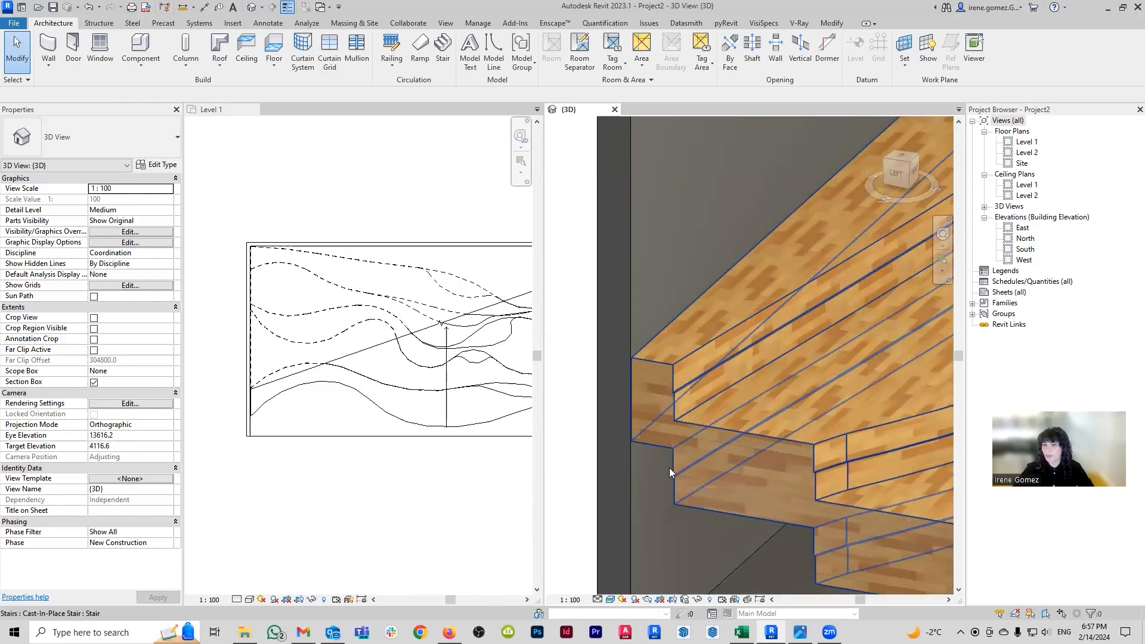
pyautogui.keyDown('shift'); pyautogui.moveTo(634, 417); pyautogui.dragTo(774, 404, button='middle'); pyautogui.keyUp('shift')
pyautogui.scroll(2, 775, 406)
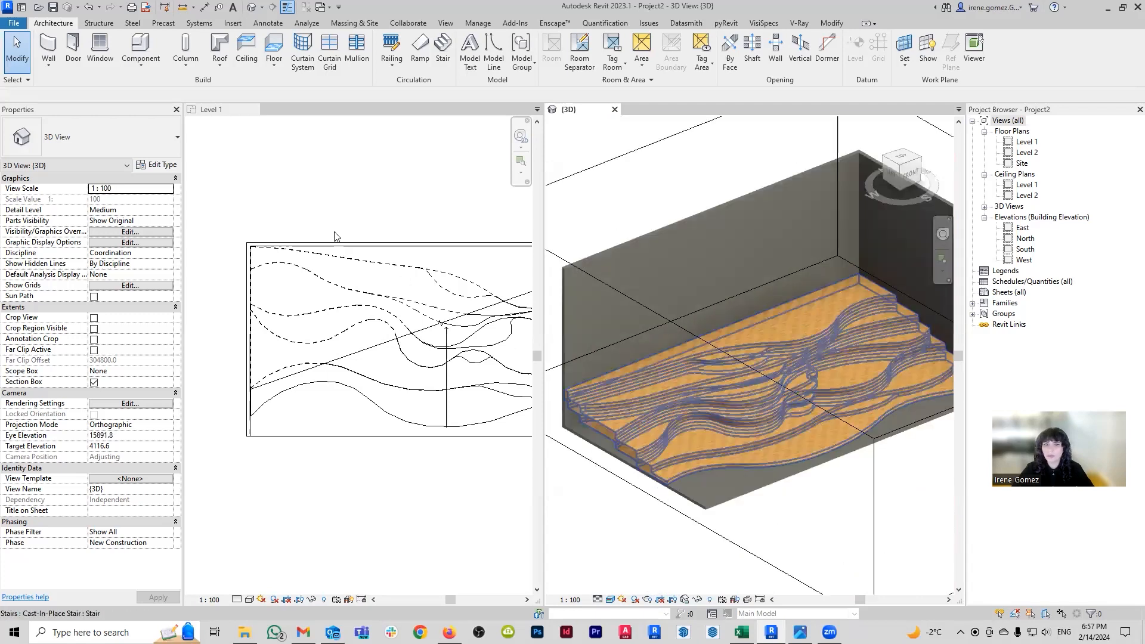
# Leave only the 3D view open across the full drawing area, without the Level 1 plan beside it
pyautogui.click(676, 399)
pyautogui.click(235, 110)
pyautogui.press('t')
pyautogui.press('w')
pyautogui.hotkey('ctrl', 'Tab')
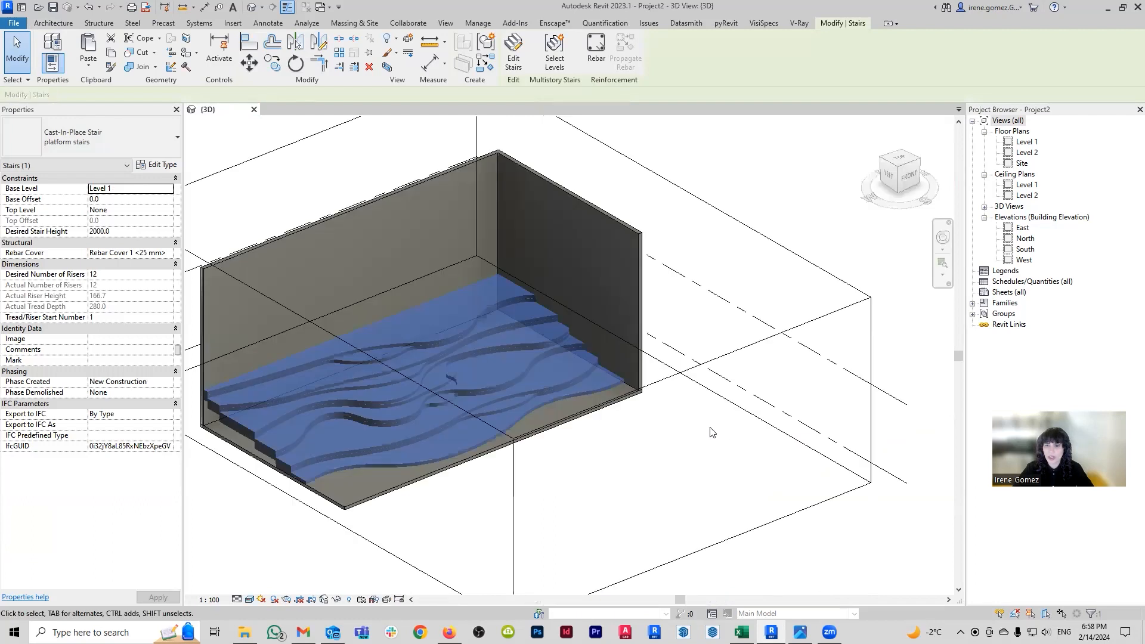
pyautogui.click(508, 526)
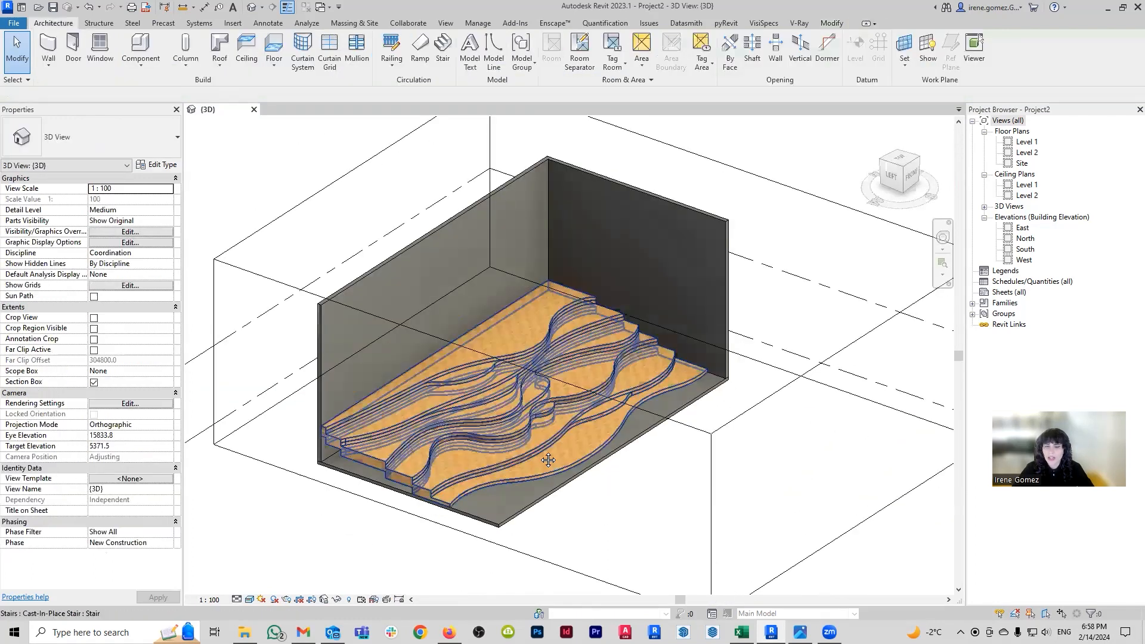
# Enable treads 50 mm thick with the Default profile in the stair's platform run type and check the result on the steps
pyautogui.scroll(3, 503, 427)
pyautogui.hotkey('ctrl', 'Left')
pyautogui.click(157, 165)
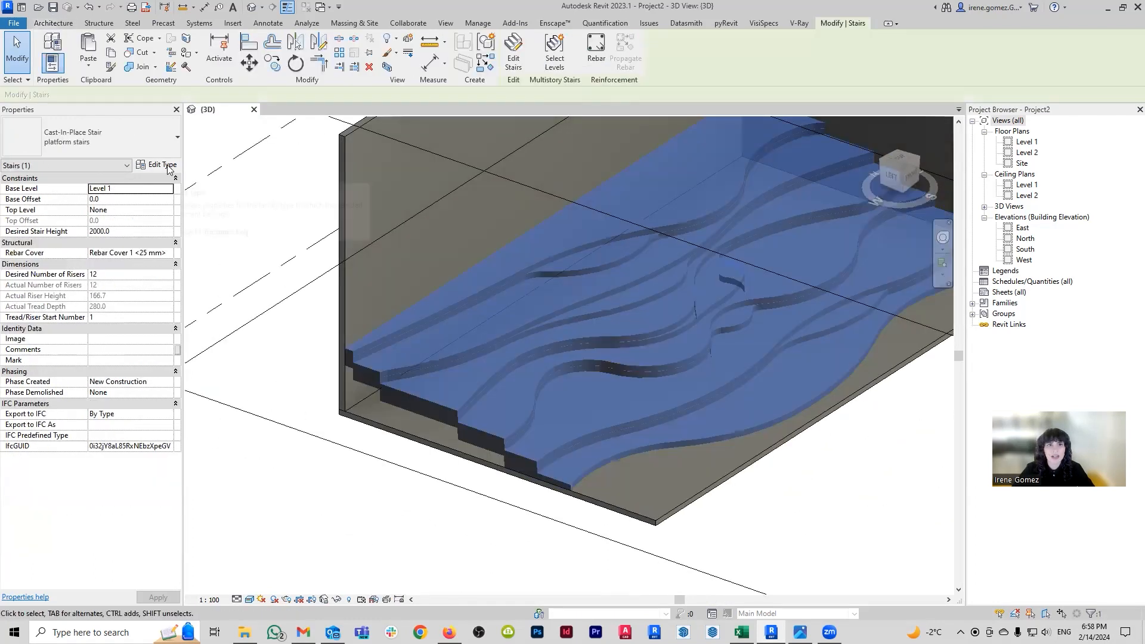
pyautogui.click(484, 285)
pyautogui.click(492, 285)
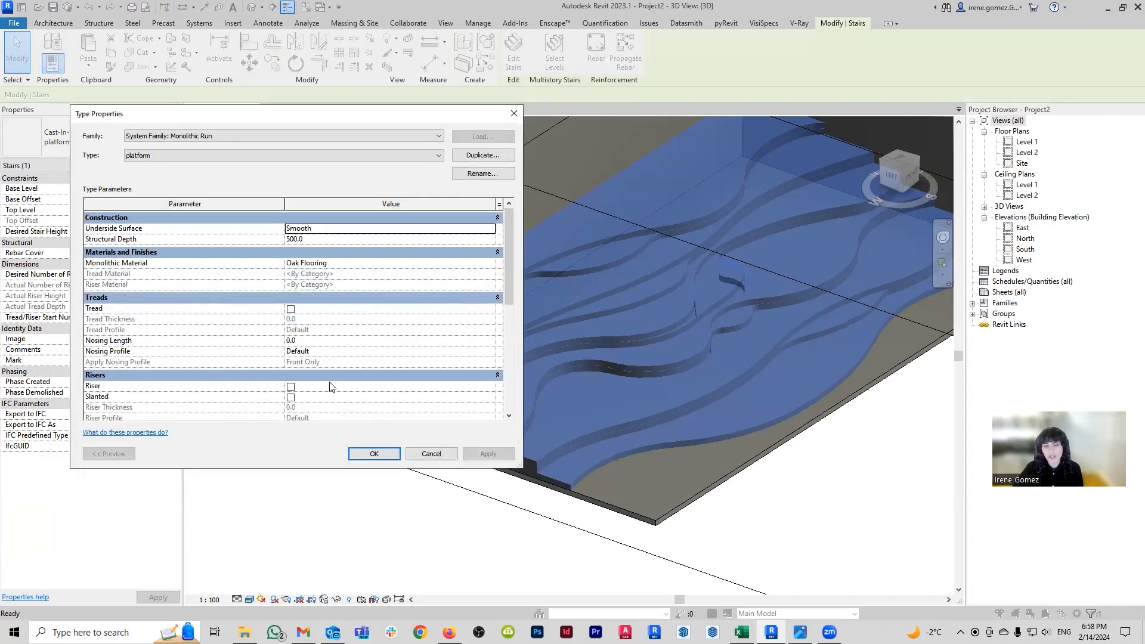
pyautogui.click(290, 308)
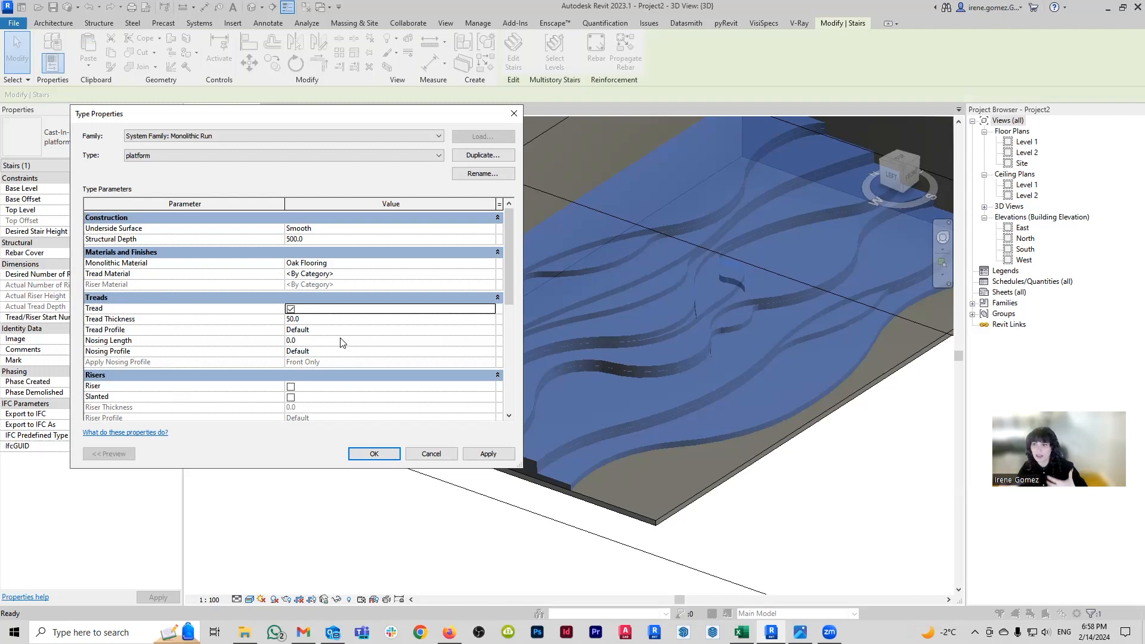
pyautogui.click(487, 331)
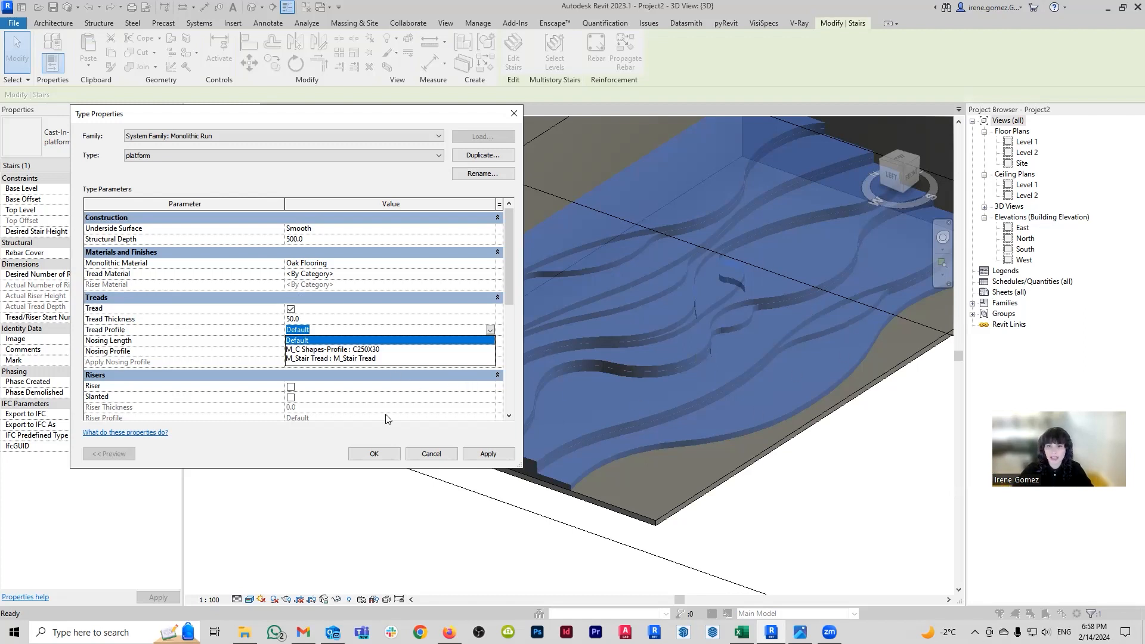
pyautogui.click(487, 453)
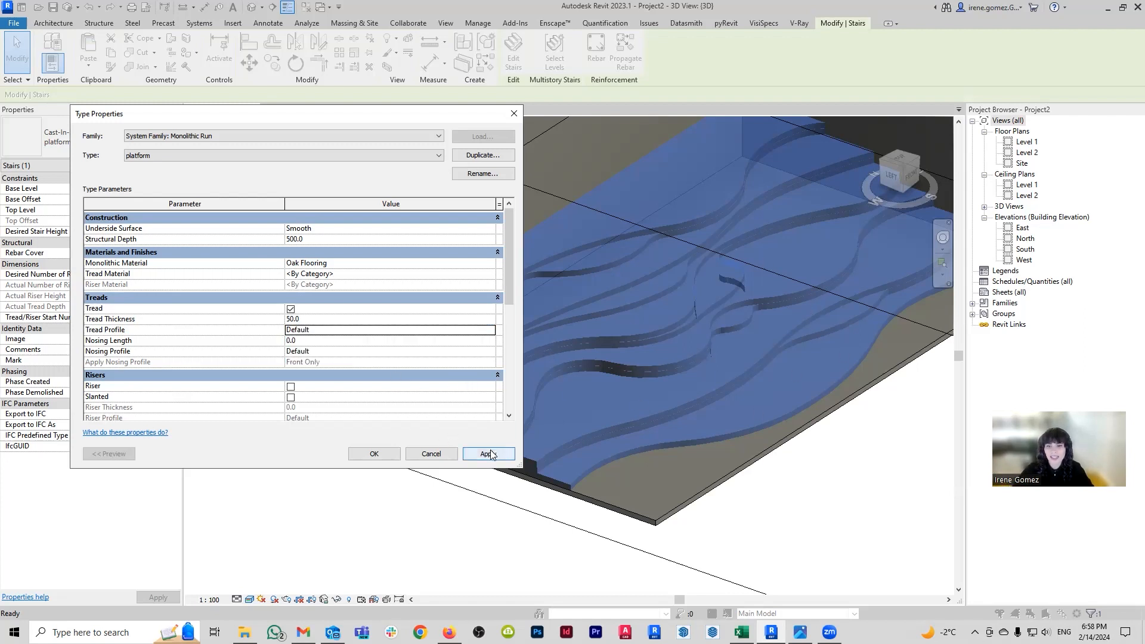
pyautogui.click(387, 455)
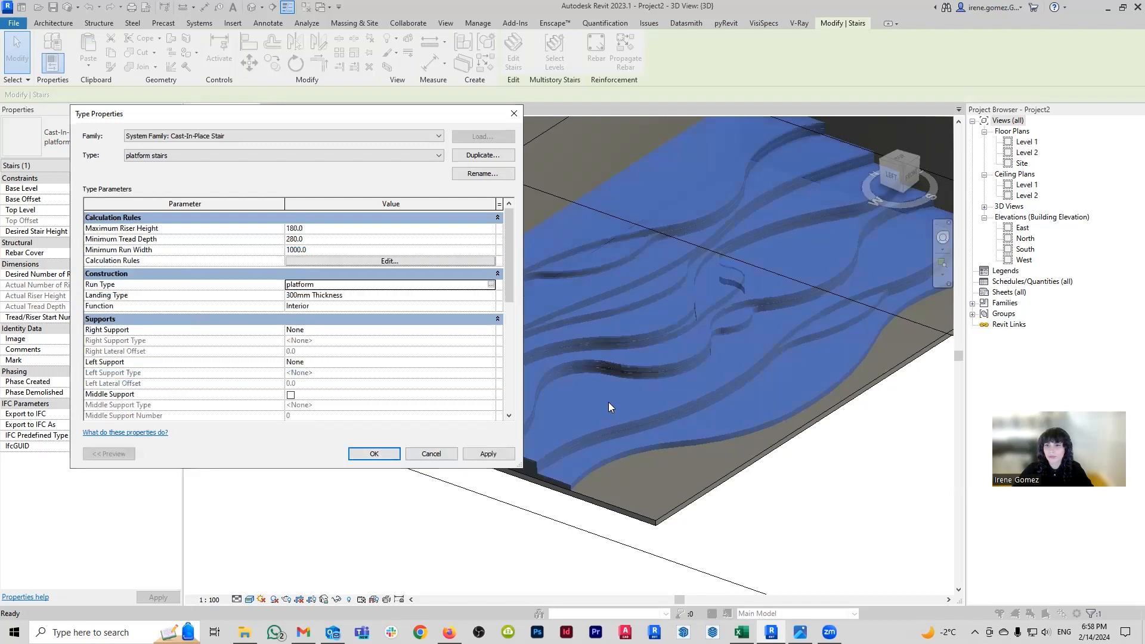
pyautogui.click(488, 450)
pyautogui.click(372, 450)
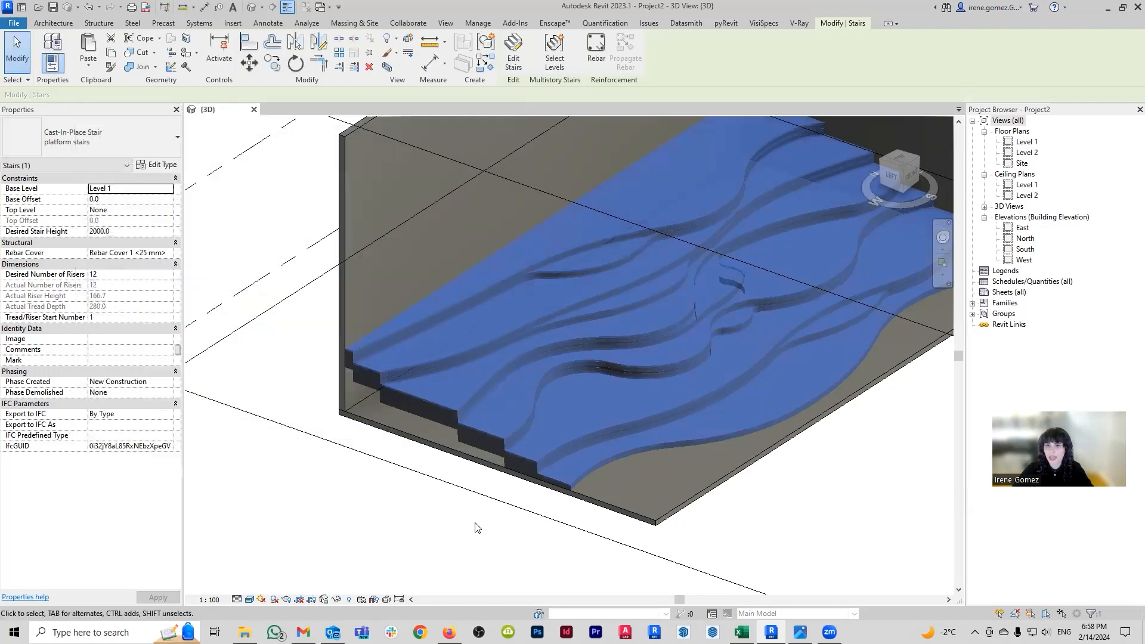
pyautogui.click(480, 528)
pyautogui.scroll(5, 536, 383)
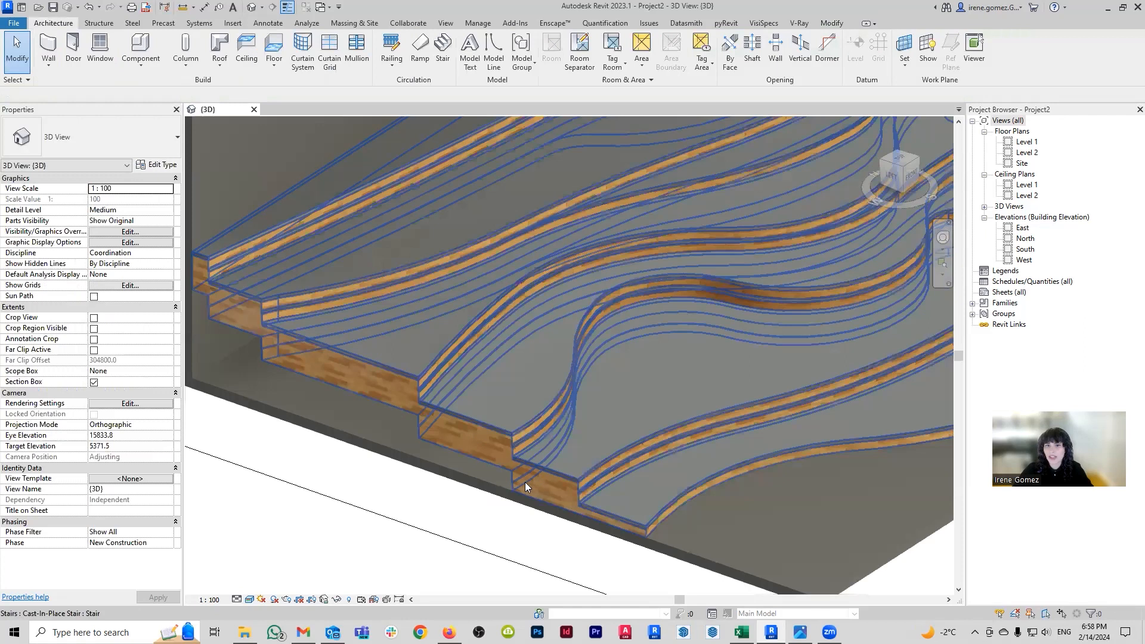
# Examine the stair's stepped edges and review the tread and nosing parameters of its platform run type
pyautogui.scroll(3, 582, 472)
pyautogui.scroll(-5, 569, 448)
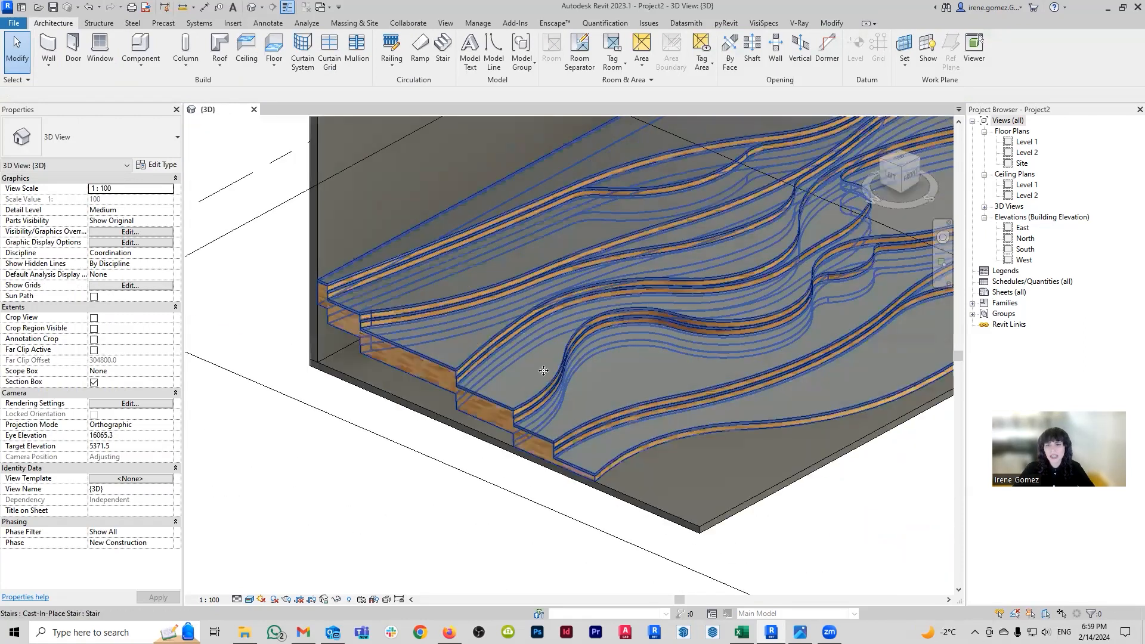
pyautogui.click(526, 345)
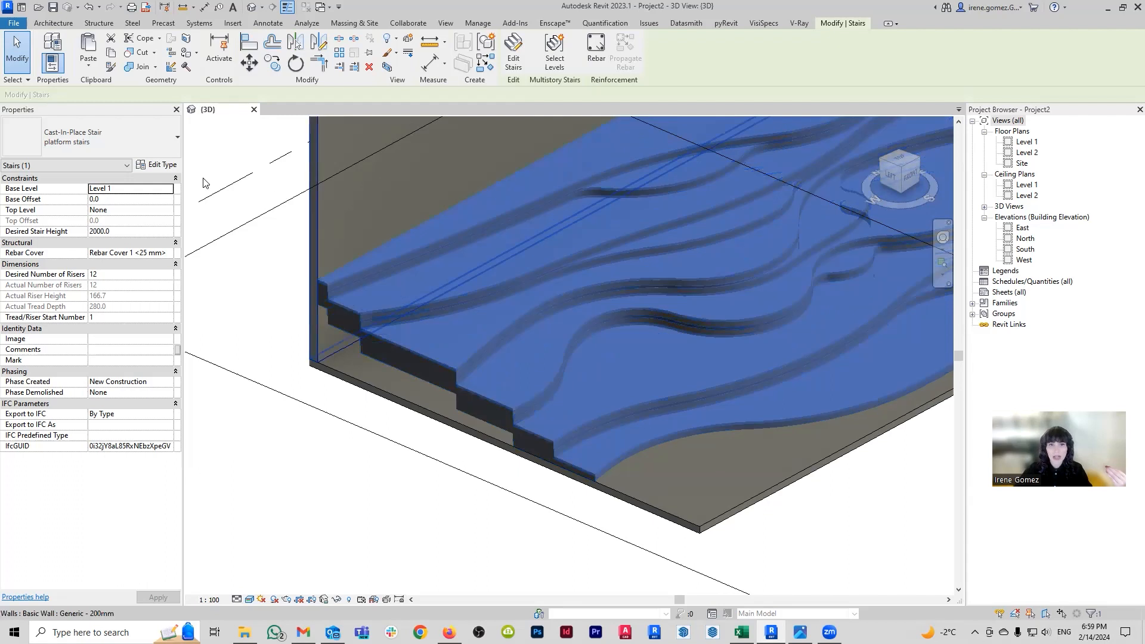
pyautogui.click(157, 165)
pyautogui.click(494, 287)
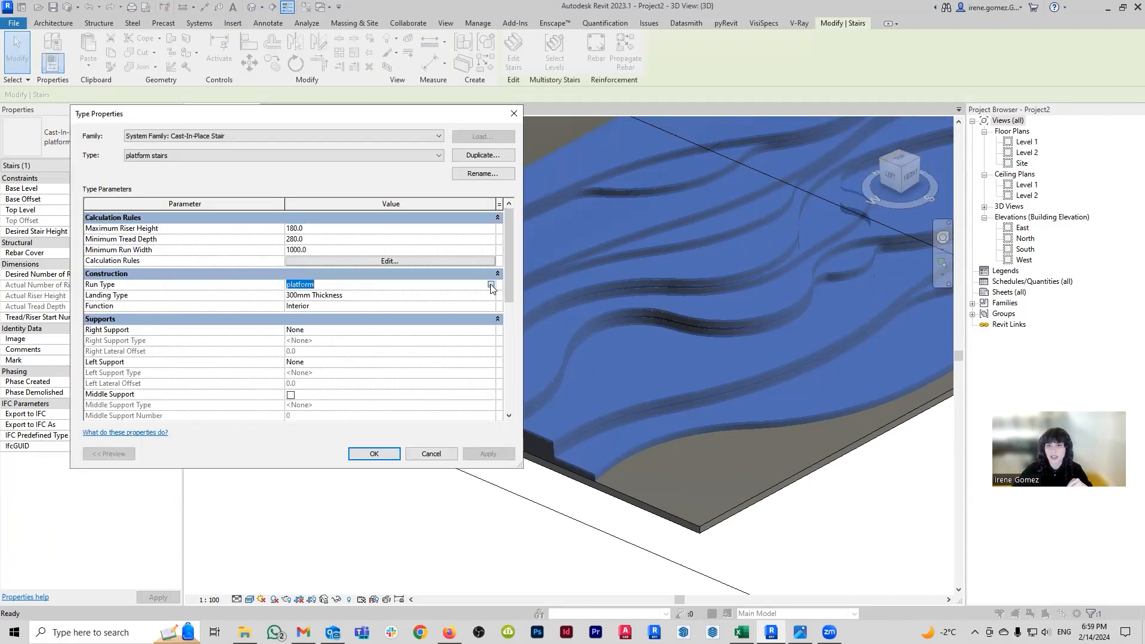
pyautogui.click(491, 286)
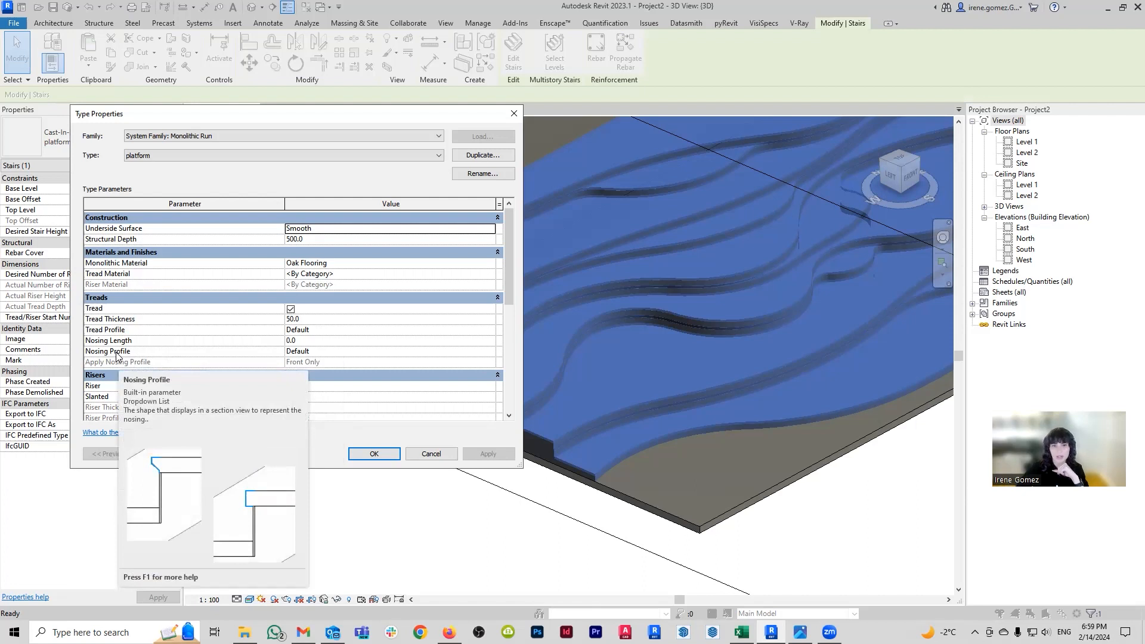
pyautogui.click(367, 454)
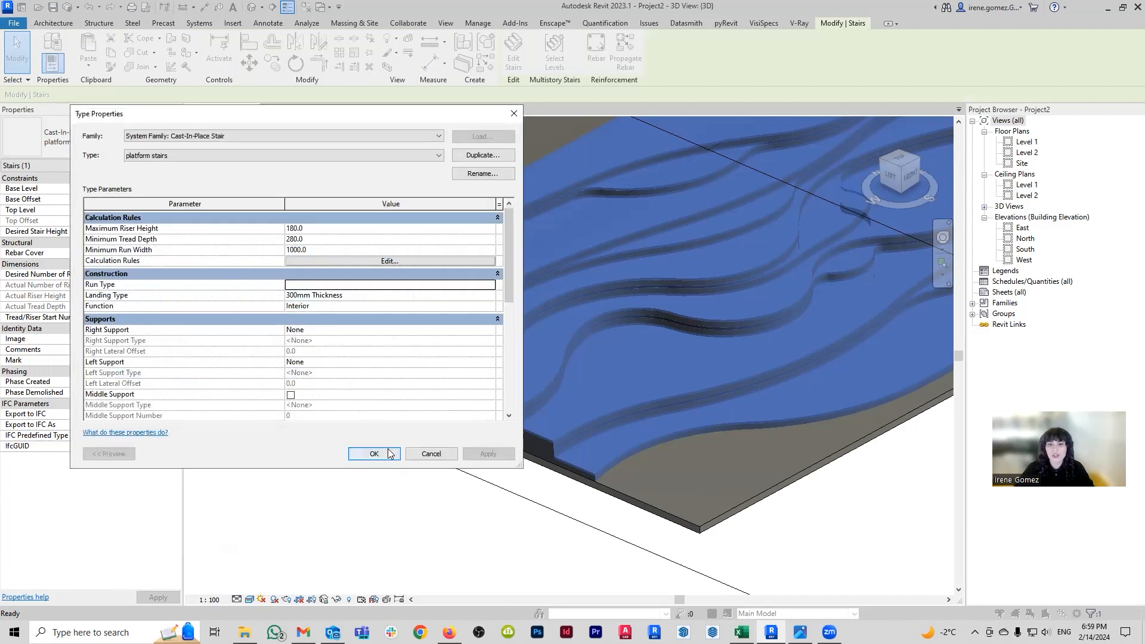
pyautogui.click(375, 455)
pyautogui.press('Escape')
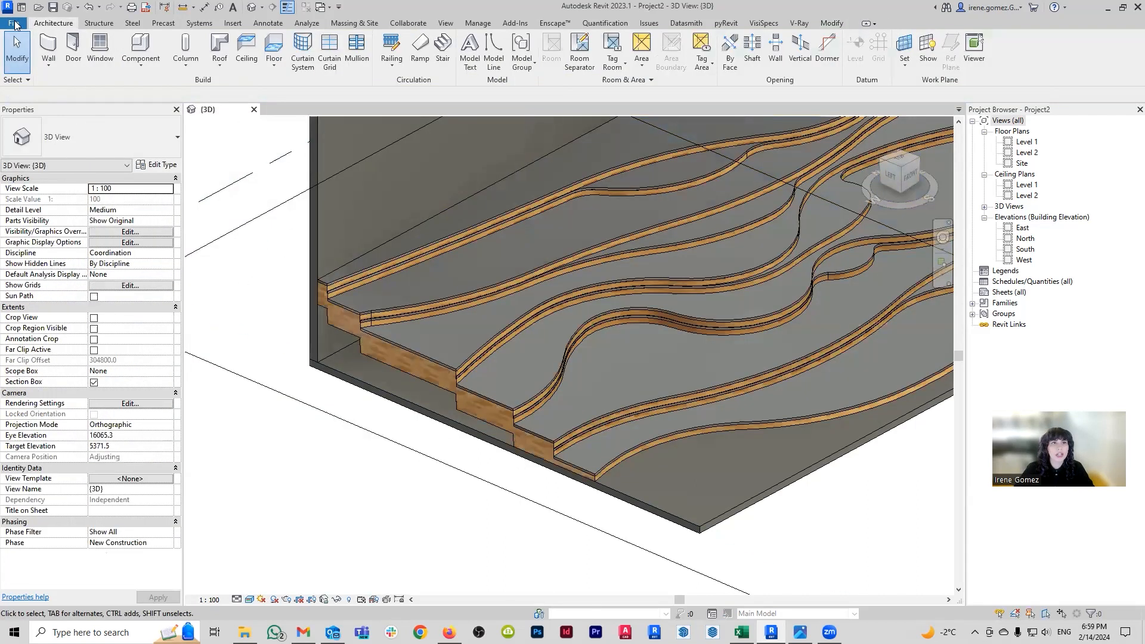
# Create a new family from the Metric Profile-Stair Nosing.rft template in the English templates folder
pyautogui.click(13, 22)
pyautogui.press('Escape')
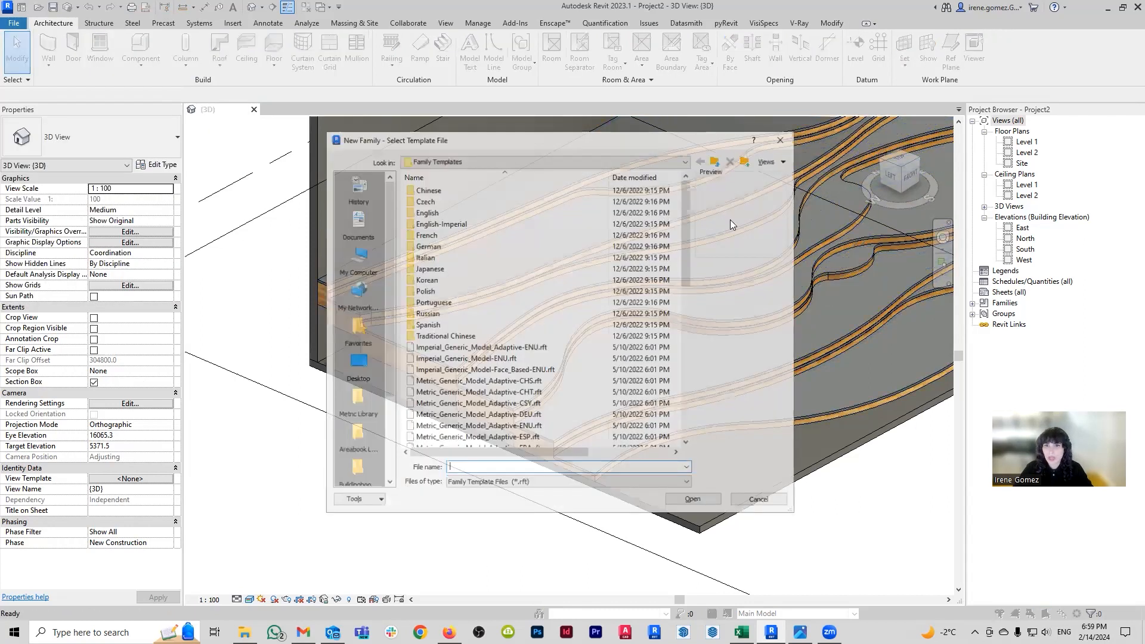
pyautogui.doubleClick(430, 212)
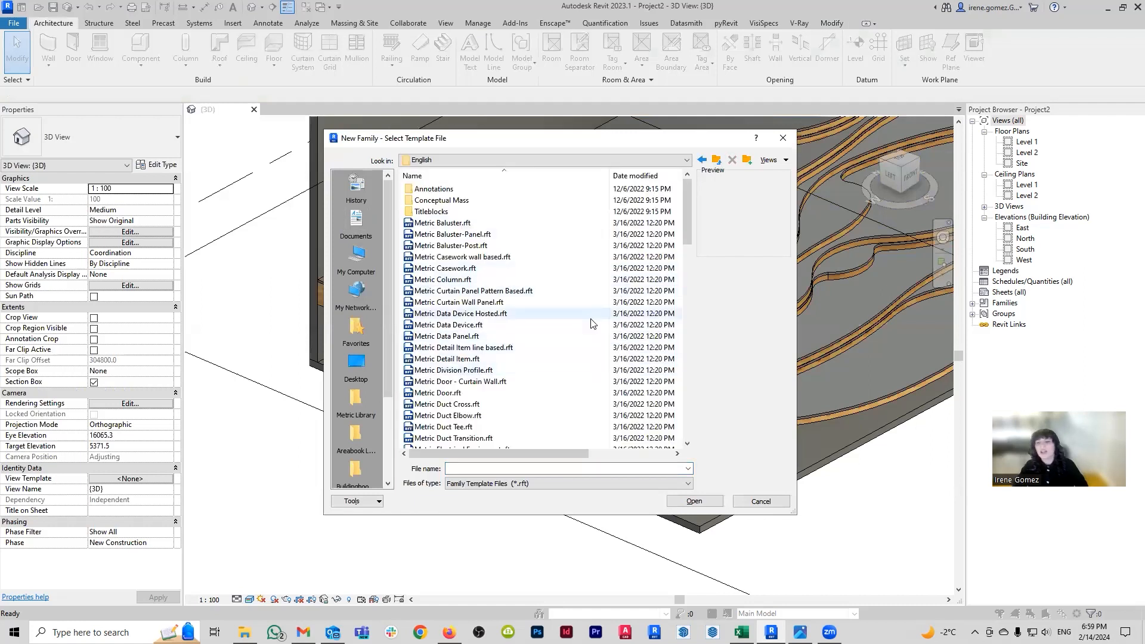
pyautogui.scroll(-4, 576, 321)
pyautogui.scroll(-8, 572, 322)
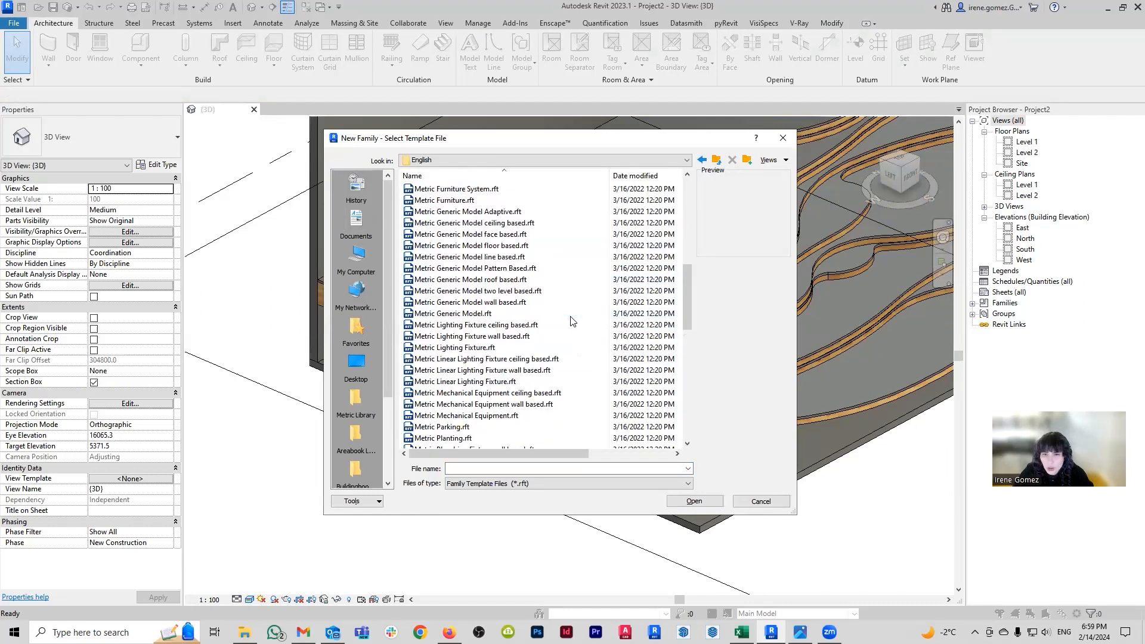
pyautogui.click(501, 369)
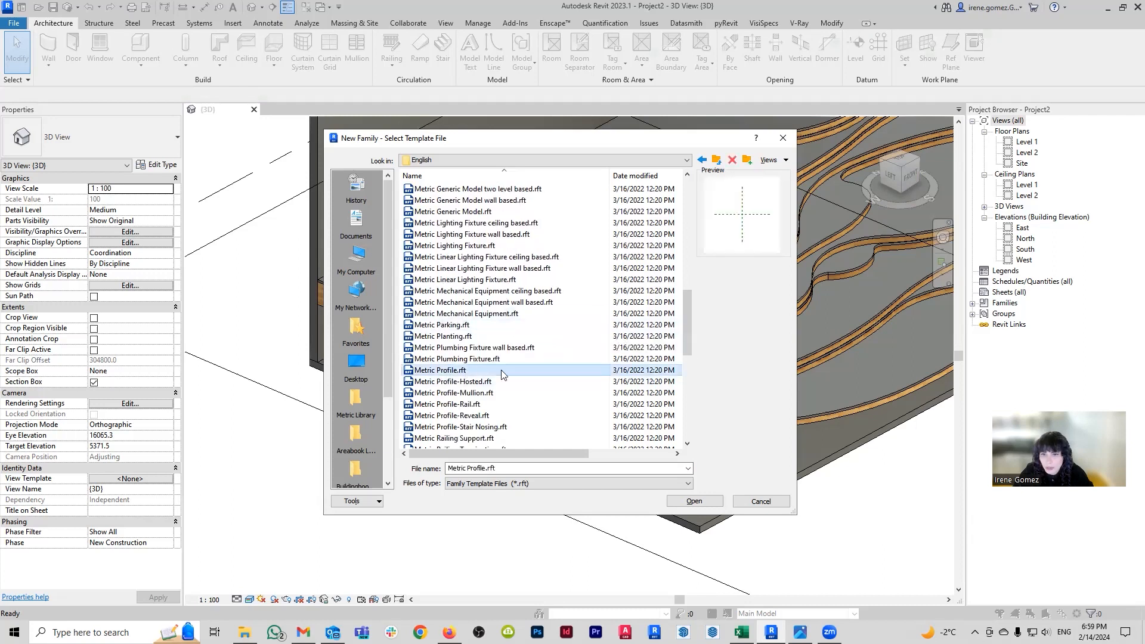
pyautogui.scroll(-1, 501, 367)
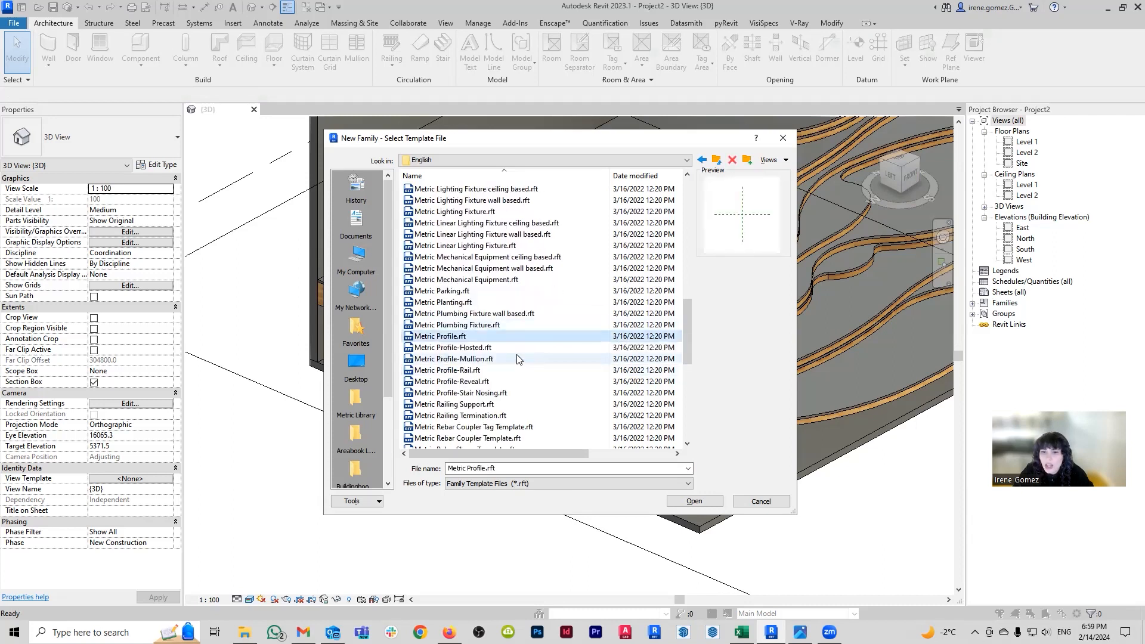
pyautogui.click(469, 393)
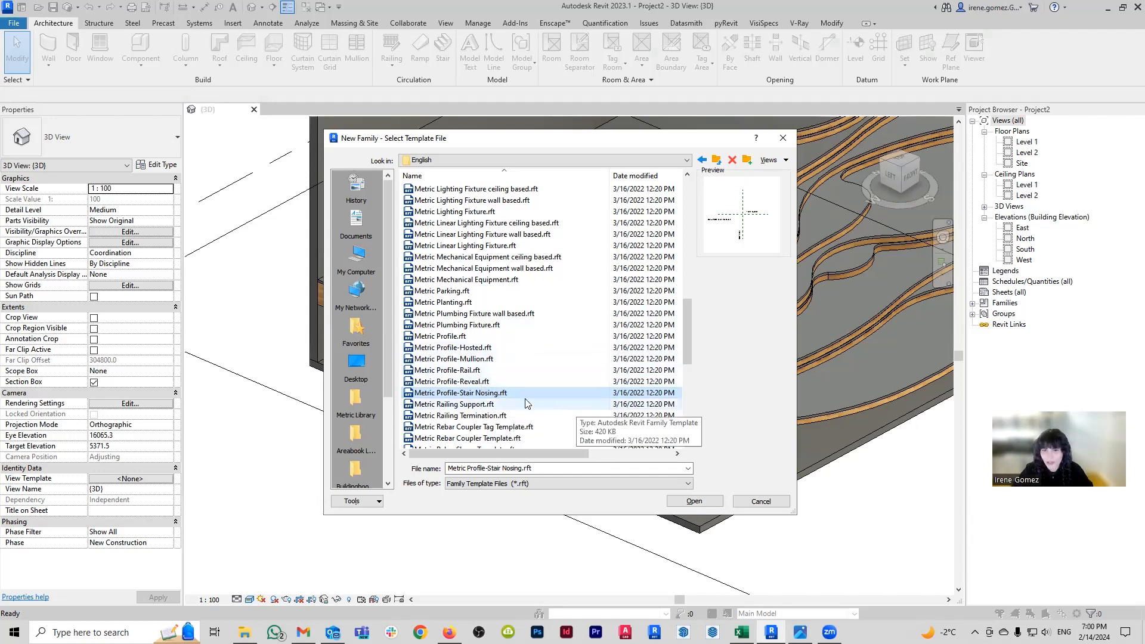
pyautogui.click(709, 505)
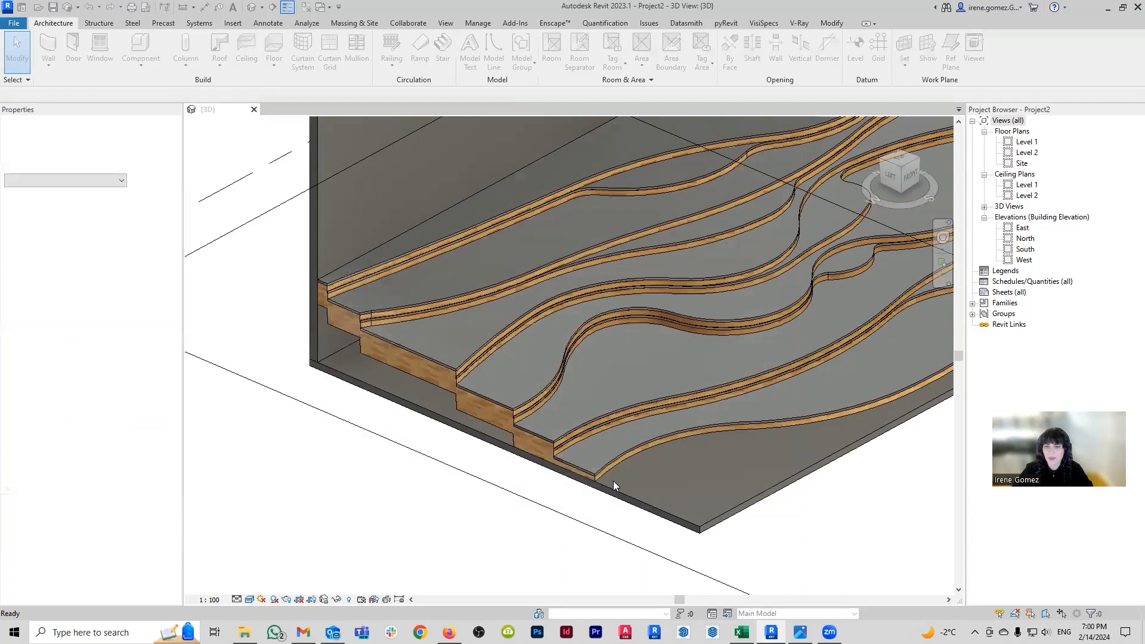
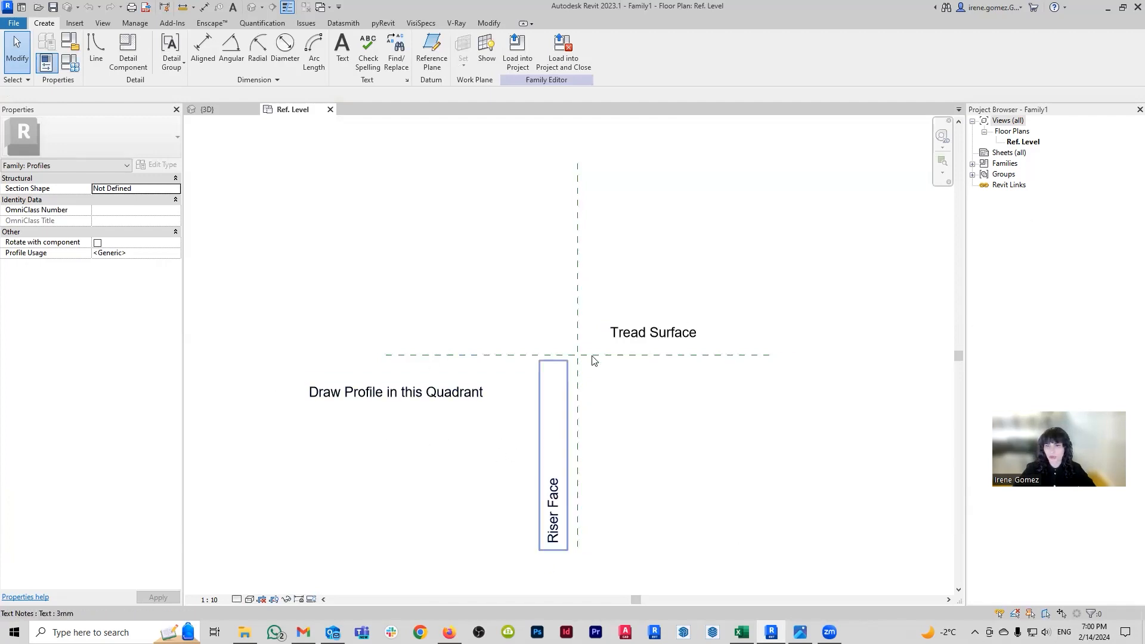
# Sketch a rectangle about 365 by 60 mm in the profile quadrant, starting from the intersection of the reference planes
pyautogui.scroll(3, 590, 355)
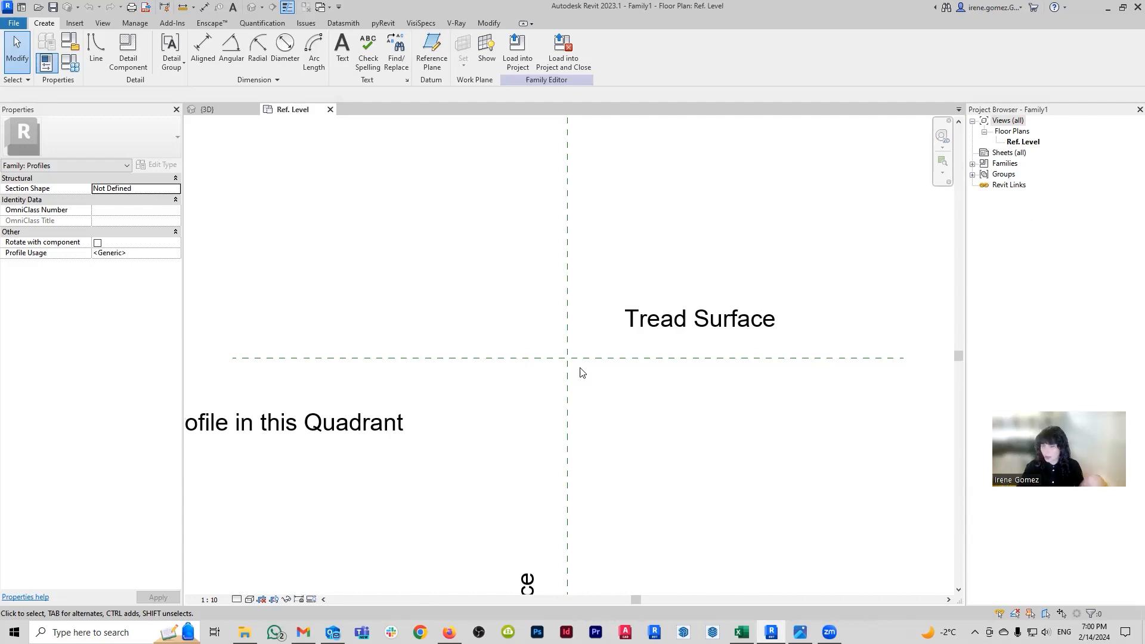
pyautogui.click(101, 52)
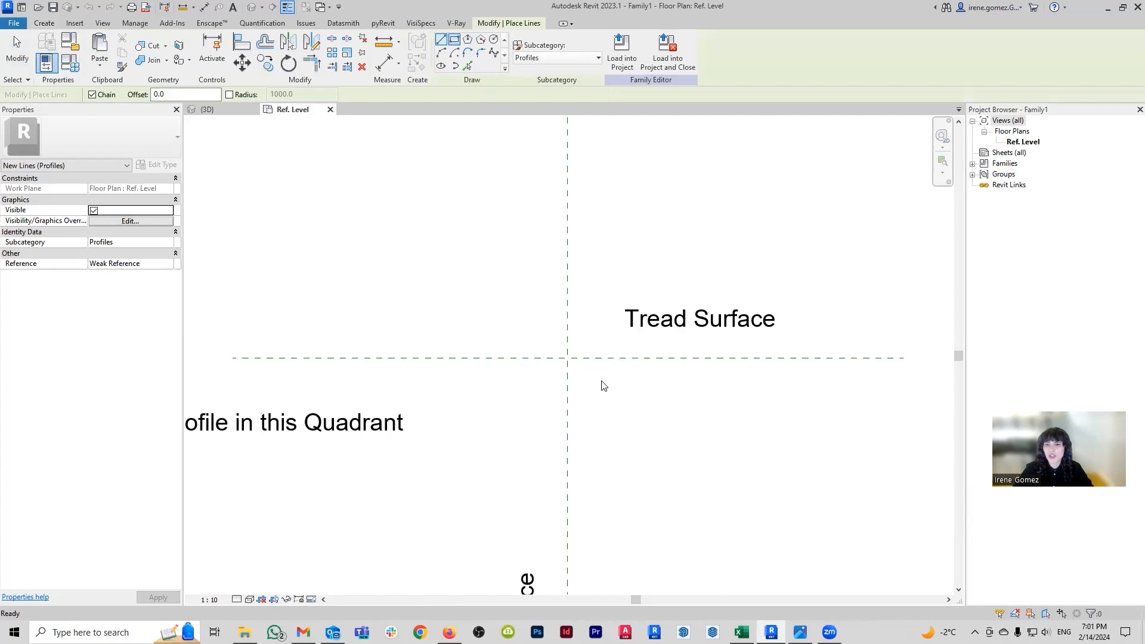
pyautogui.click(567, 358)
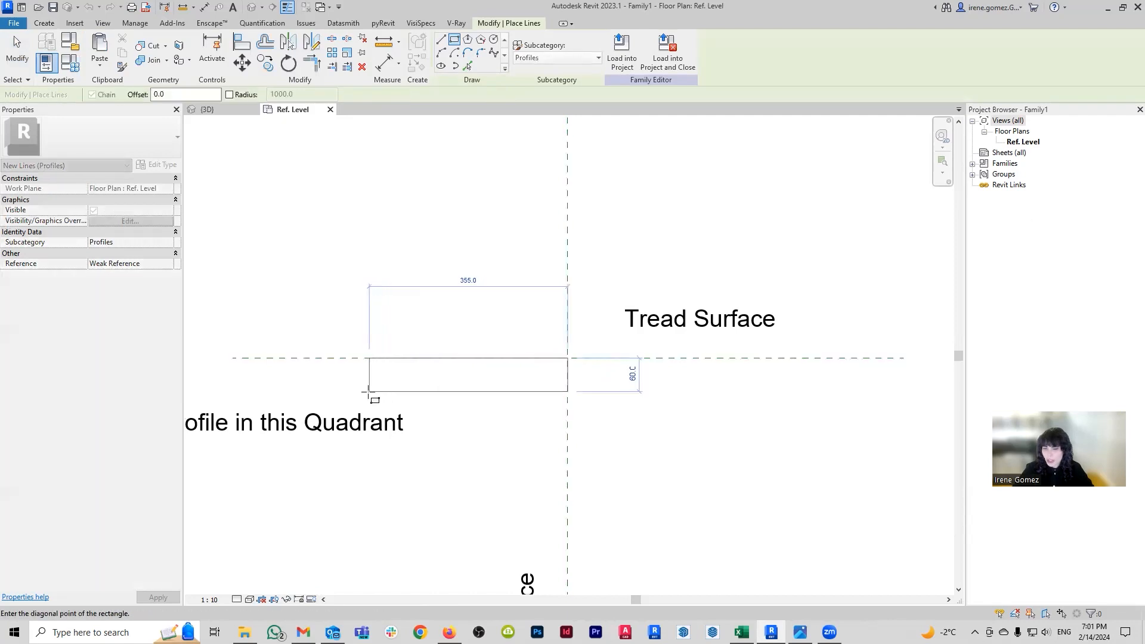
pyautogui.click(363, 392)
pyautogui.press('Escape')
pyautogui.press('Escape')
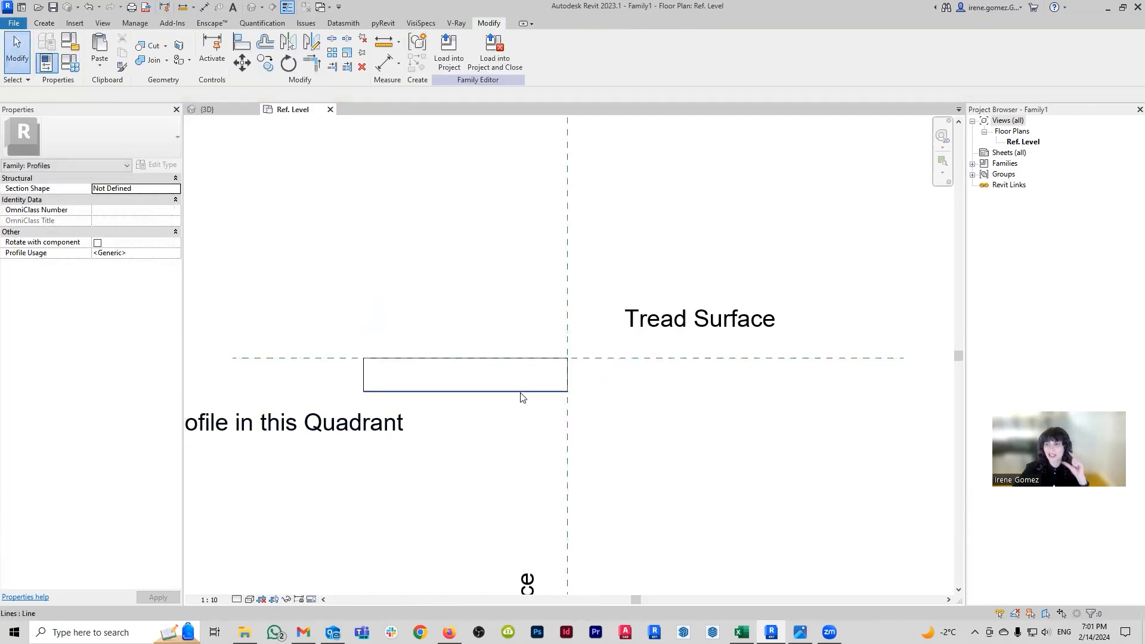
# Set the nosing rectangle's height to 50 mm by repositioning its bottom line
pyautogui.click(519, 392)
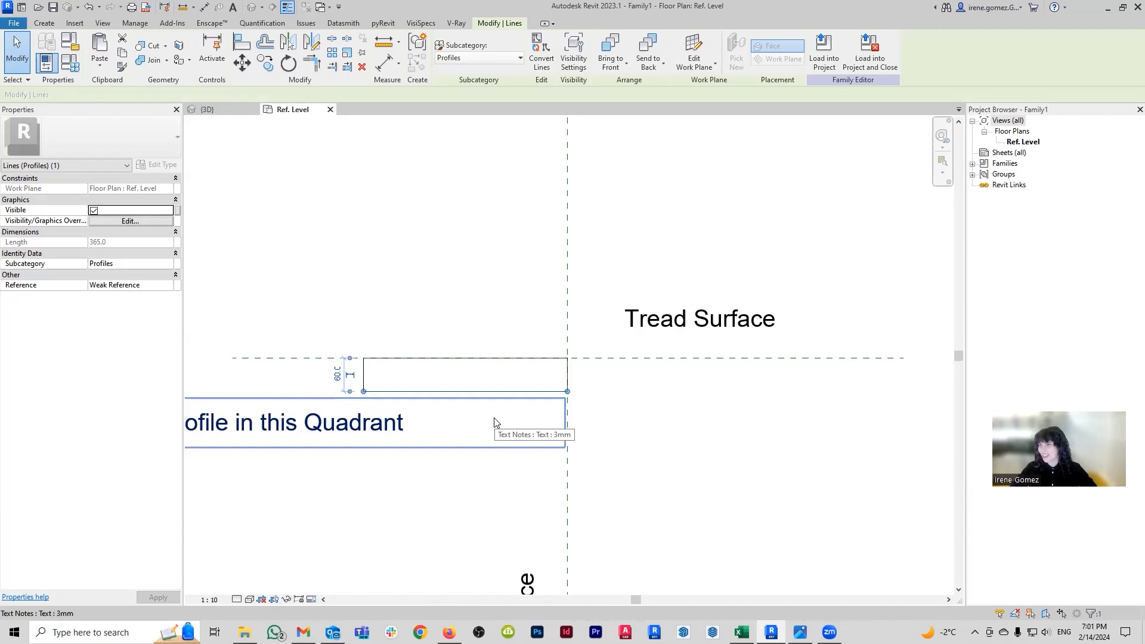
pyautogui.click(337, 374)
pyautogui.write('50')
pyautogui.press('Return')
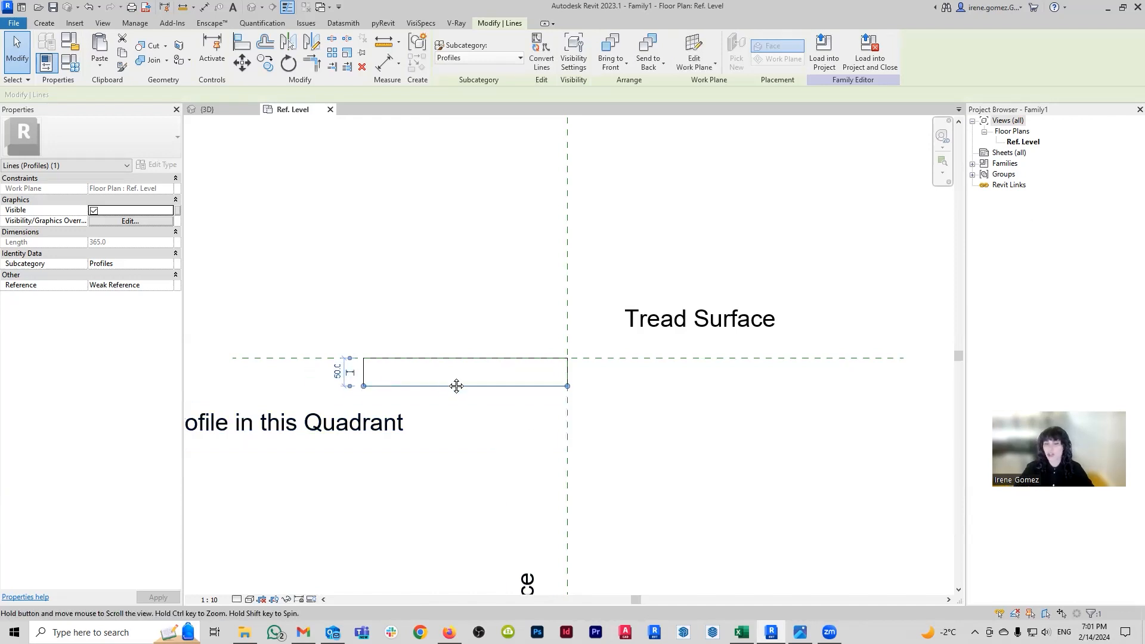
pyautogui.moveTo(456, 386); pyautogui.dragTo(494, 387, button='middle')
pyautogui.press('Escape')
# Set the nosing rectangle's width to 150 mm by repositioning its outer short line
pyautogui.click(403, 376)
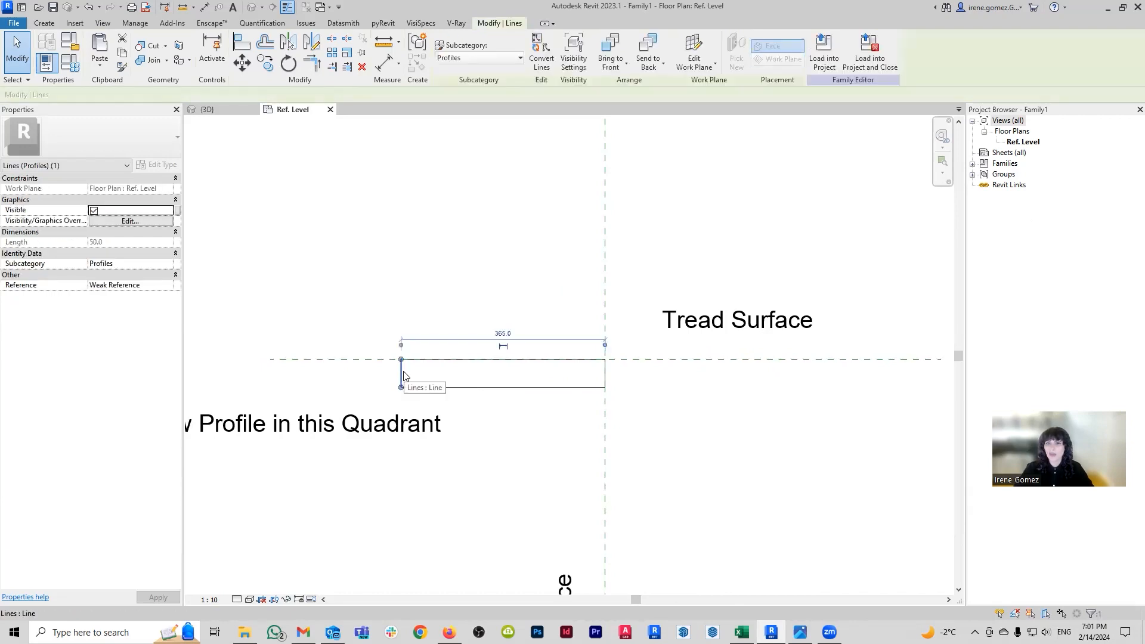
pyautogui.click(499, 330)
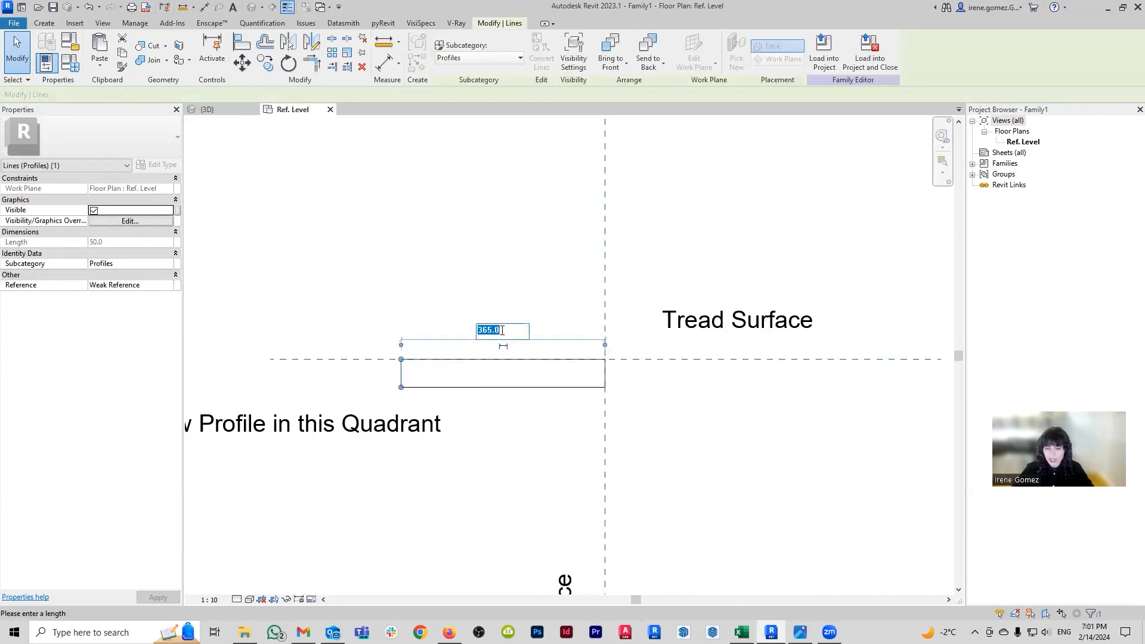
pyautogui.write('15')
pyautogui.press('Return')
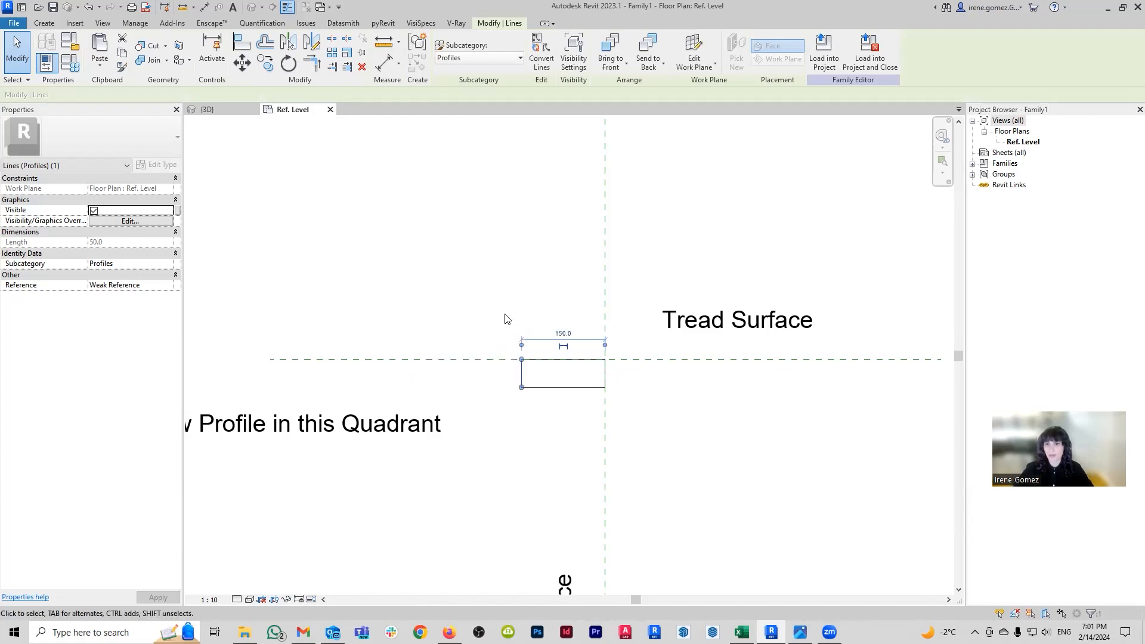
pyautogui.press('Escape')
pyautogui.scroll(3, 556, 346)
pyautogui.scroll(2, 555, 346)
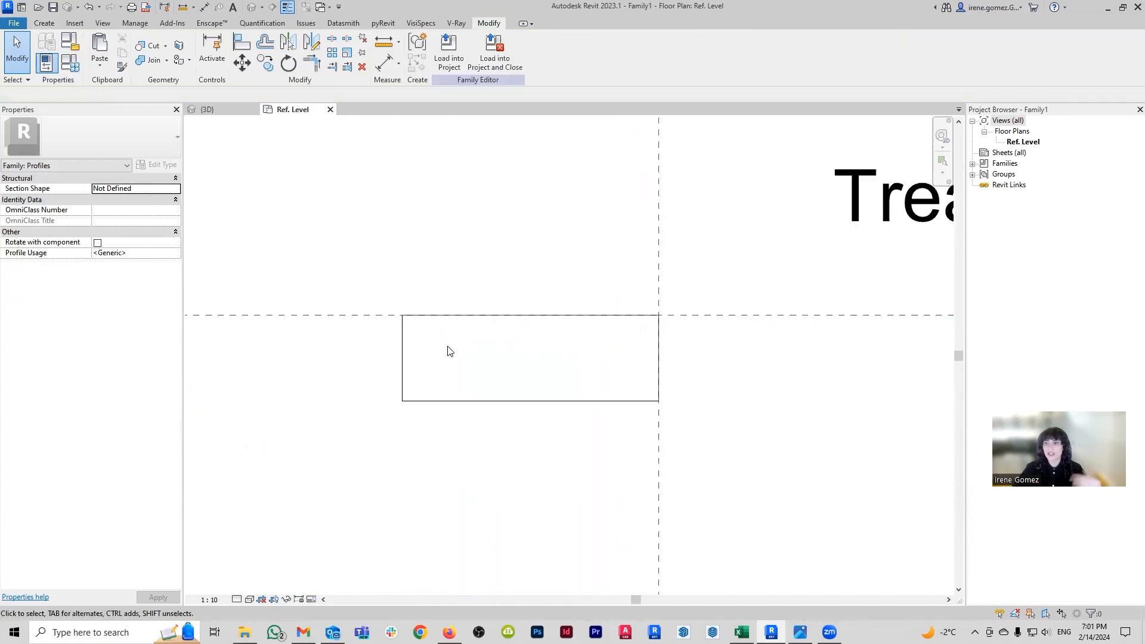
pyautogui.scroll(-1, 448, 349)
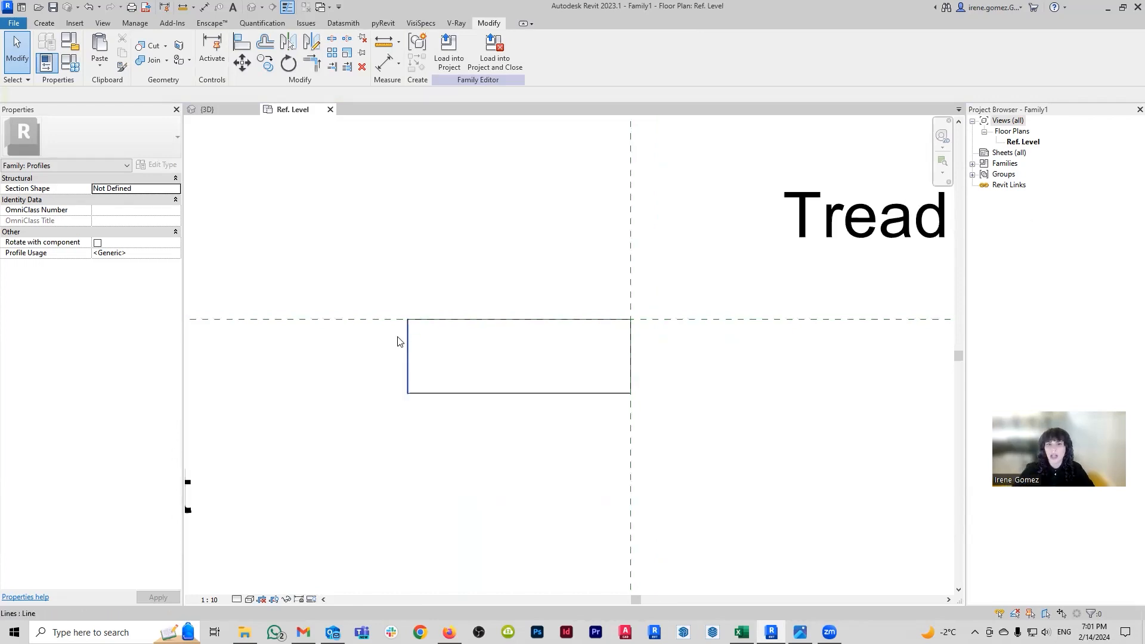
# Draw a diagonal line across the rectangle's lower outer corner, from its outer short edge to its bottom edge
pyautogui.click(48, 24)
pyautogui.click(203, 48)
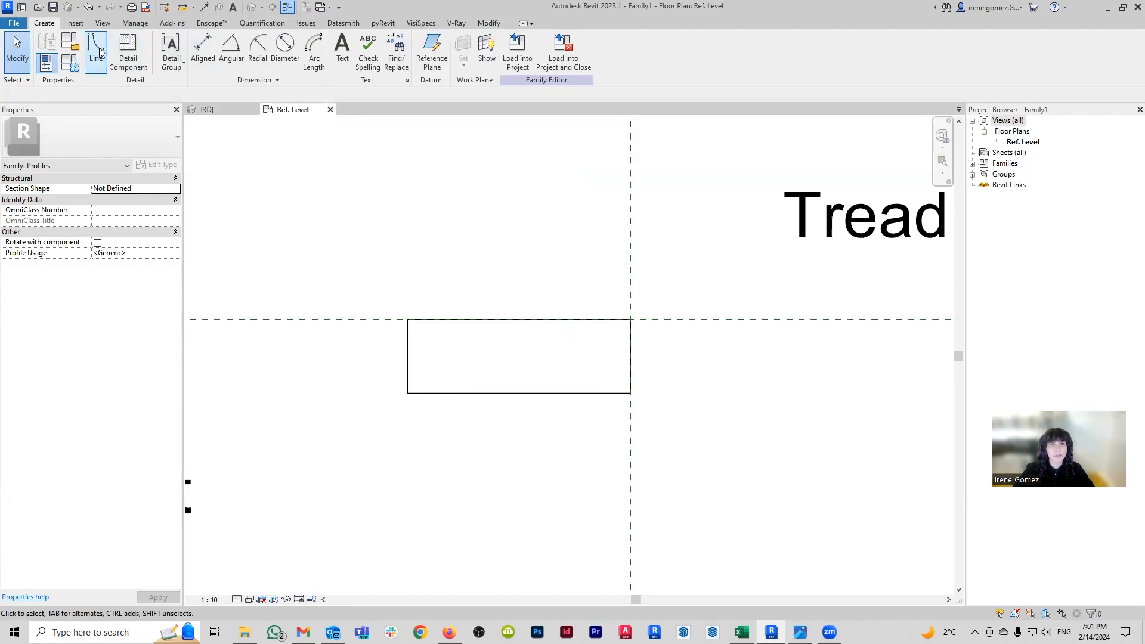
pyautogui.click(408, 349)
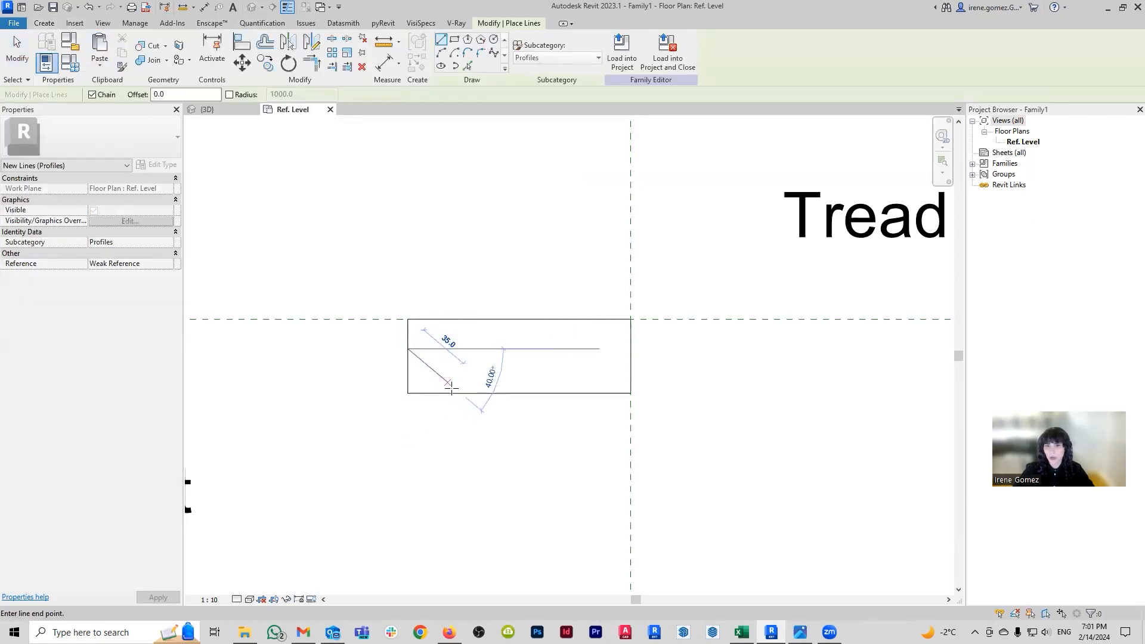
pyautogui.click(452, 392)
pyautogui.press('Escape')
pyautogui.press('Escape')
# Trim the rectangle's edges to the diagonal line so the profile becomes one closed outline with a bevelled corner
pyautogui.press('t')
pyautogui.press('r')
pyautogui.click(422, 371)
pyautogui.click(478, 392)
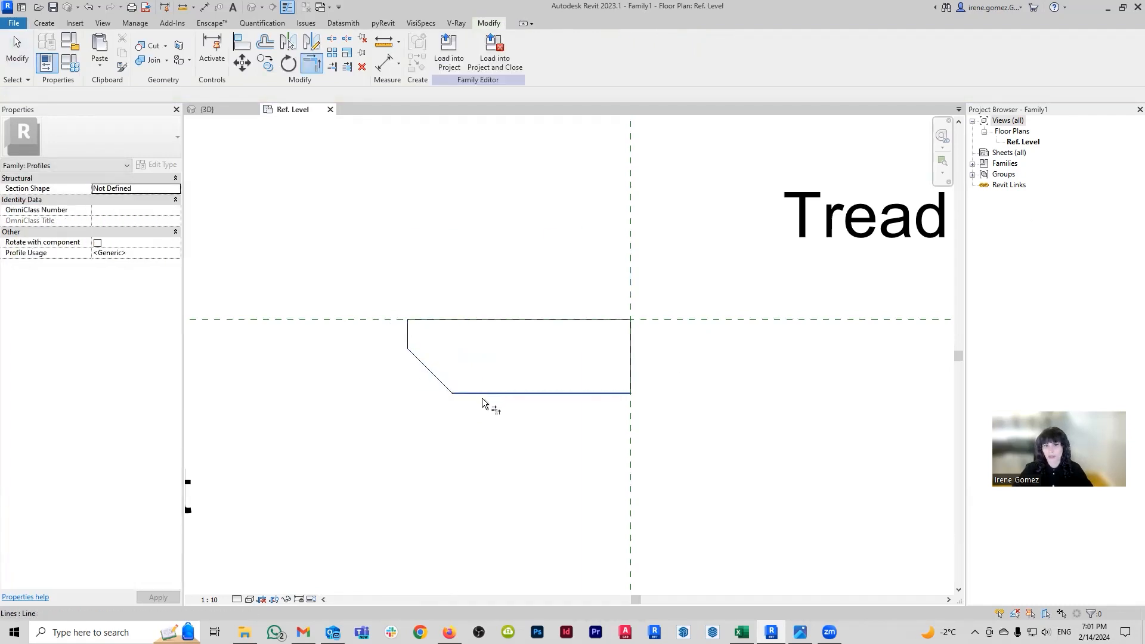
pyautogui.scroll(-4, 507, 387)
pyautogui.press('Escape')
pyautogui.scroll(2, 554, 448)
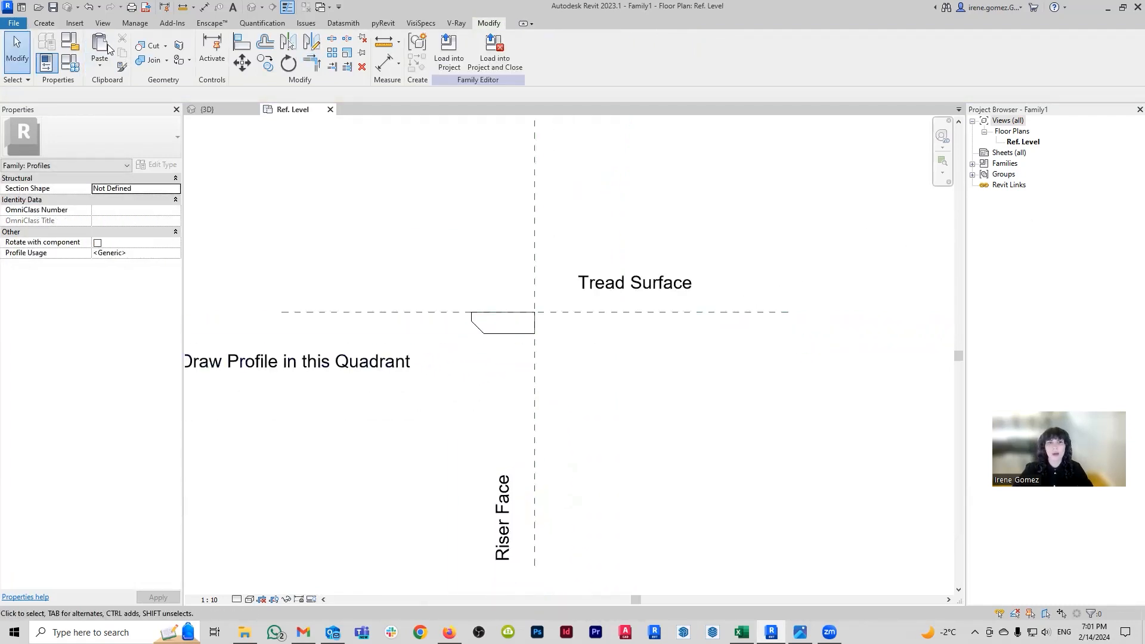
# Save the profile family to the Desktop as "bookshelf noising"
pyautogui.hotkey('alt', 'f')
pyautogui.moveTo(40, 166)
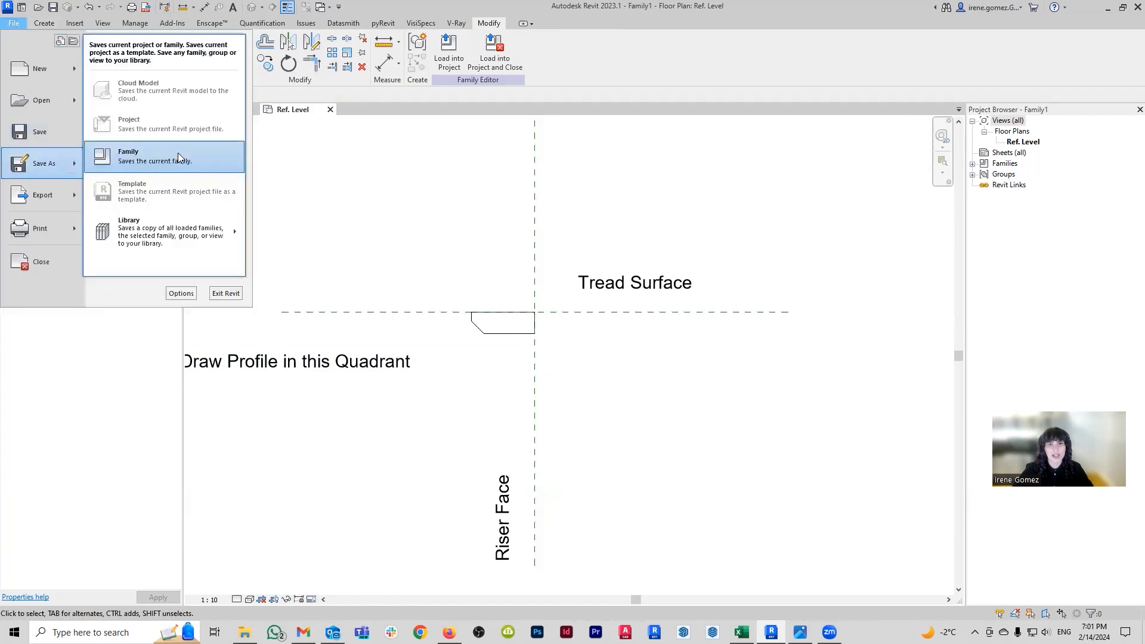
pyautogui.click(178, 152)
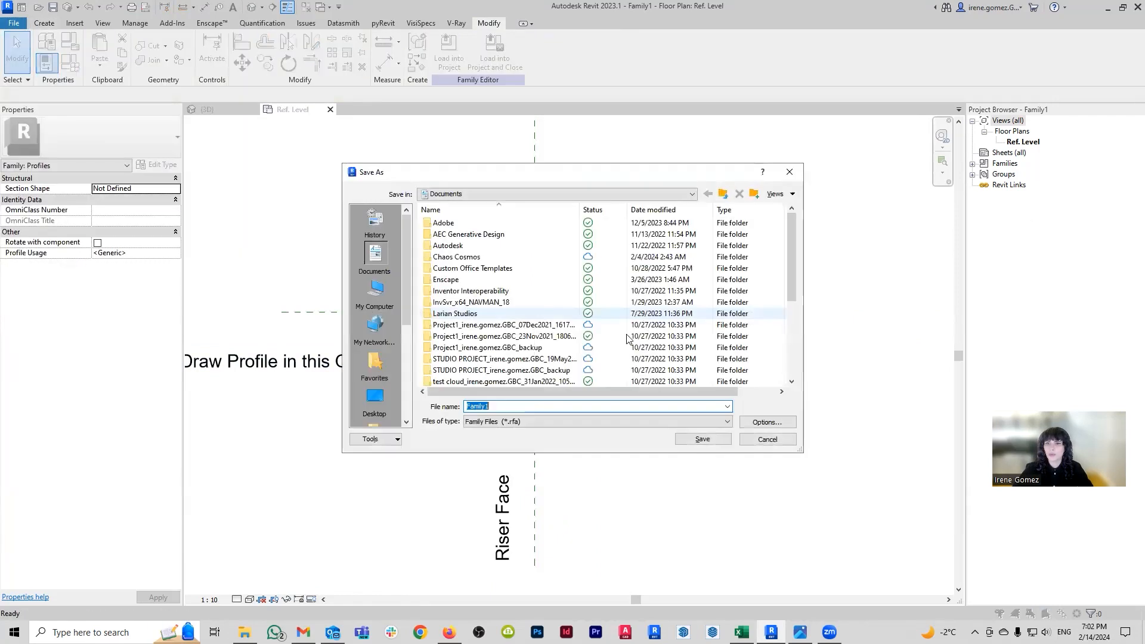
pyautogui.write('bookshelf noising')
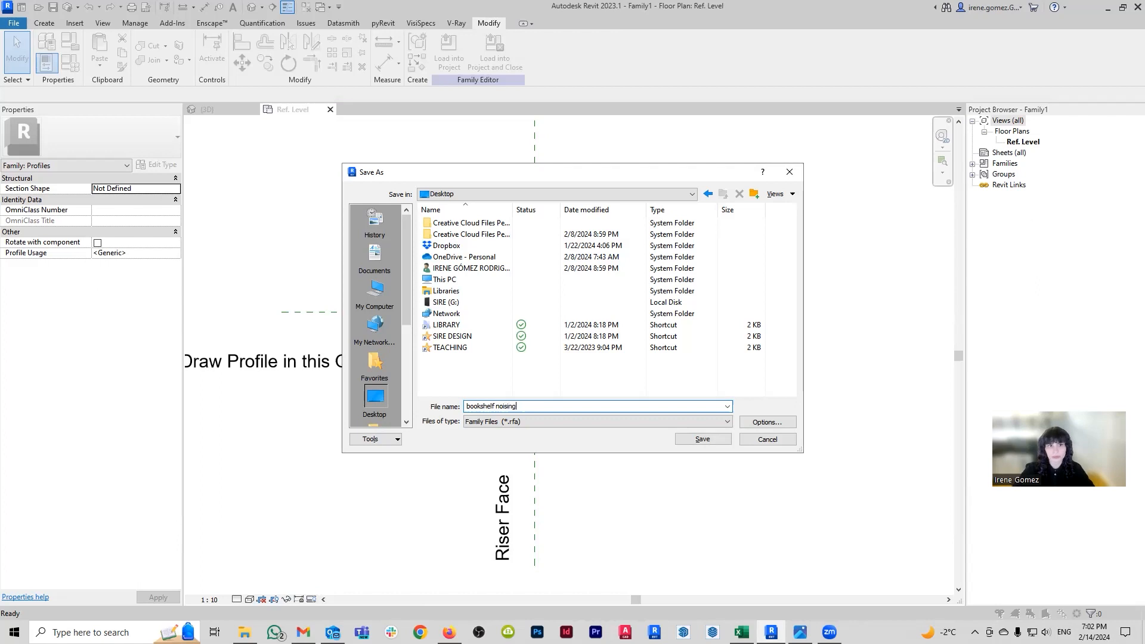
pyautogui.press('Return')
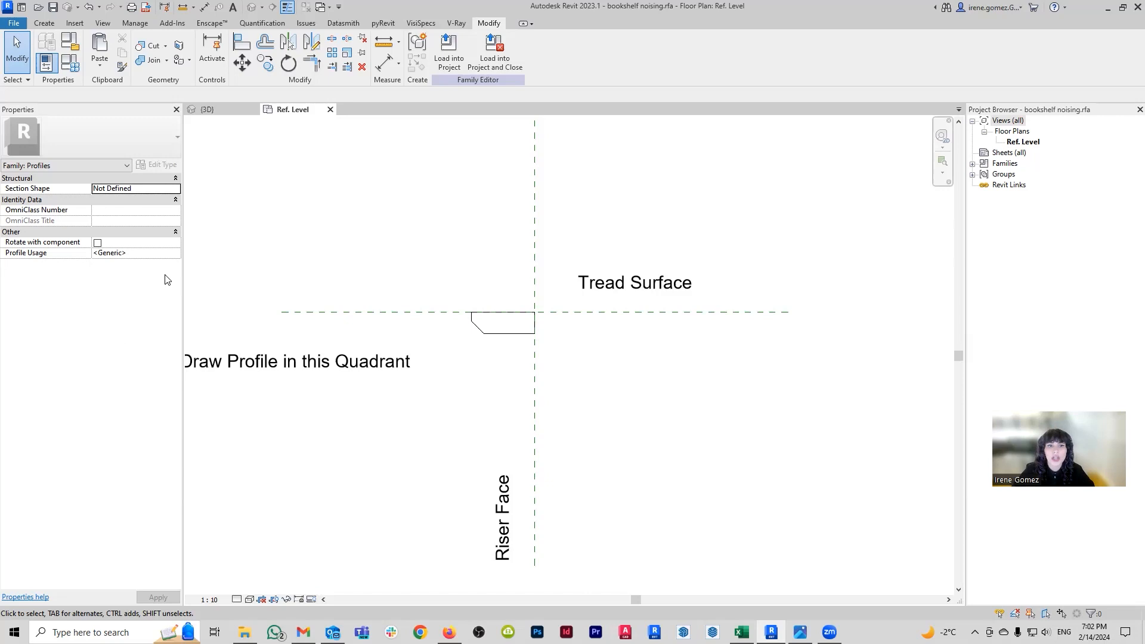
# Set the family's Profile Usage to Stair Nosing and load the profile into the stair project
pyautogui.click(176, 254)
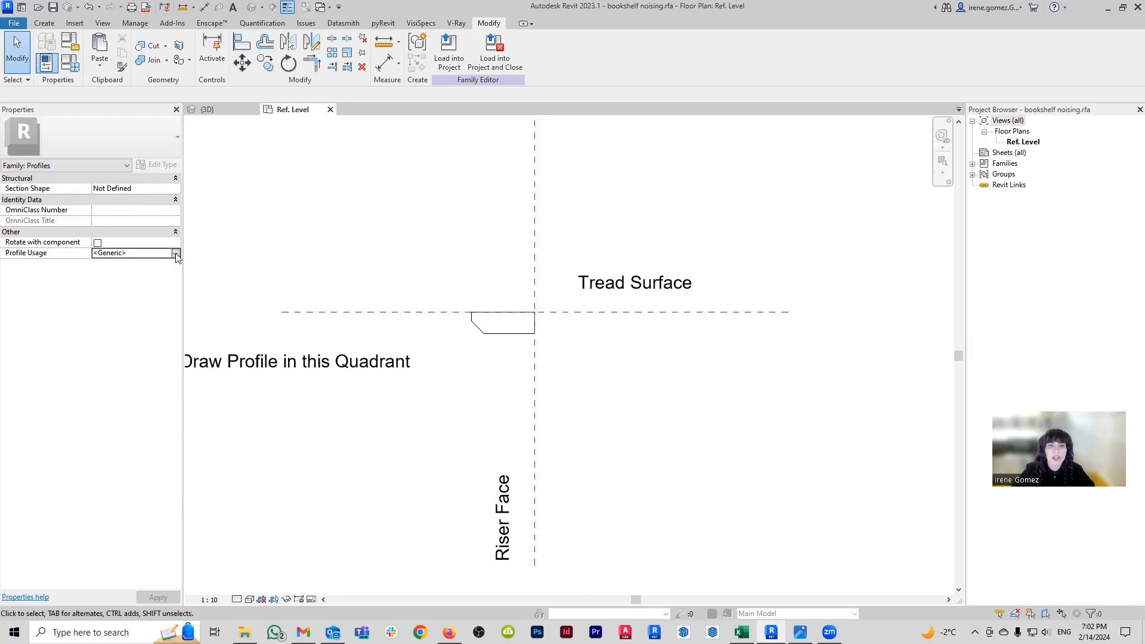
pyautogui.click(175, 253)
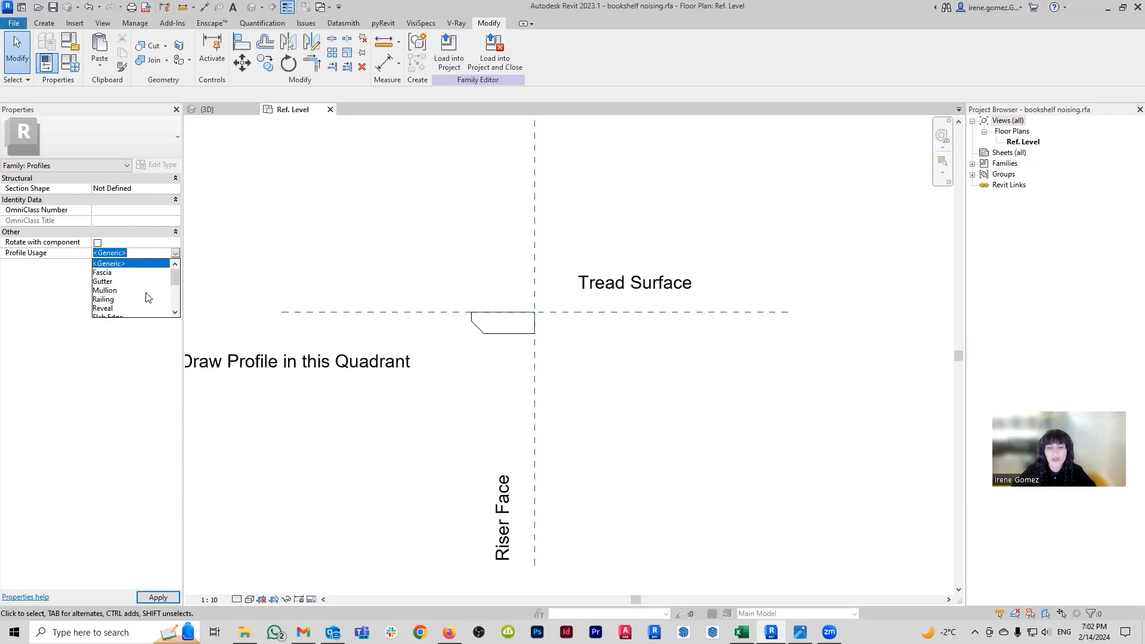
pyautogui.moveTo(174, 275); pyautogui.dragTo(180, 297)
pyautogui.click(128, 275)
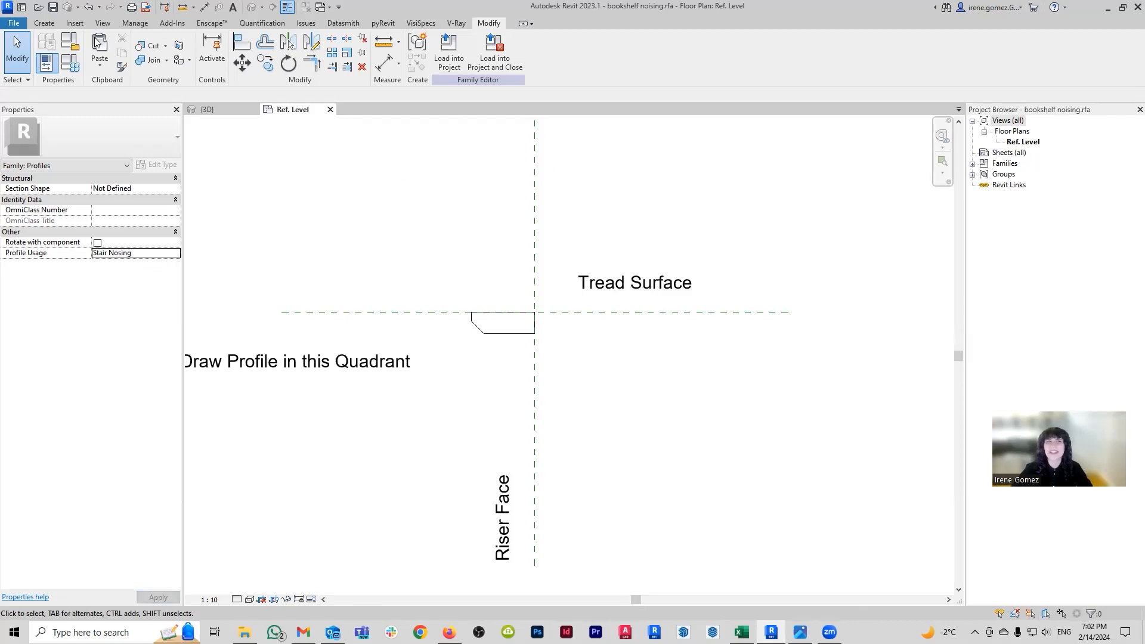
pyautogui.click(448, 62)
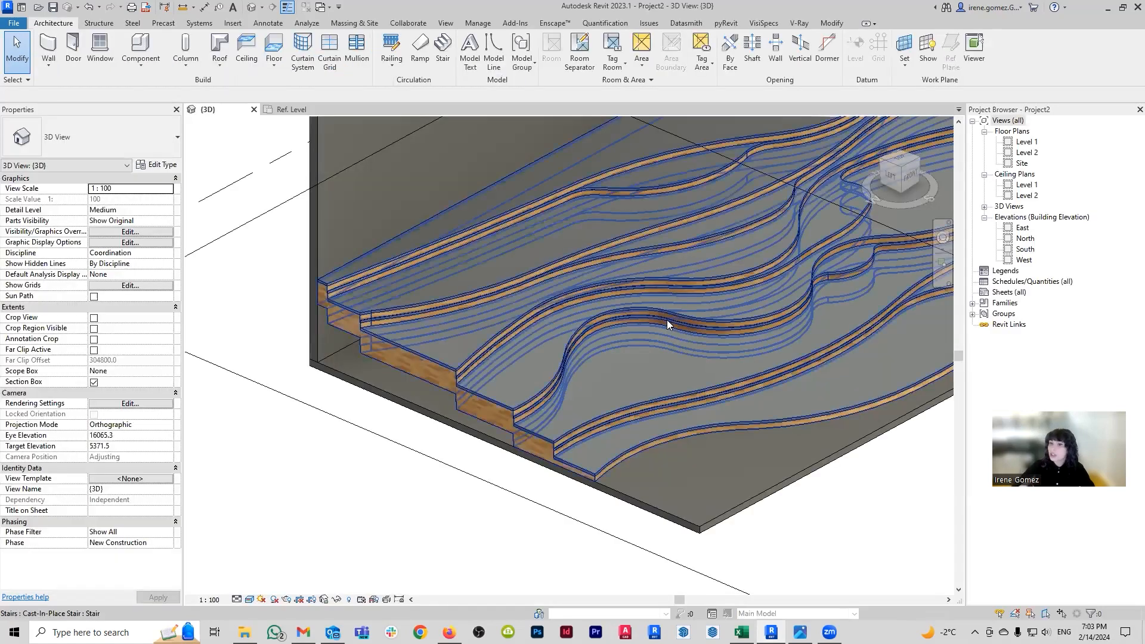
# Assign "bookshelf noising" as the nosing profile of the stair's platform run type and accept the type changes
pyautogui.keyDown('shift'); pyautogui.moveTo(588, 486); pyautogui.dragTo(608, 478, button='middle'); pyautogui.keyUp('shift')
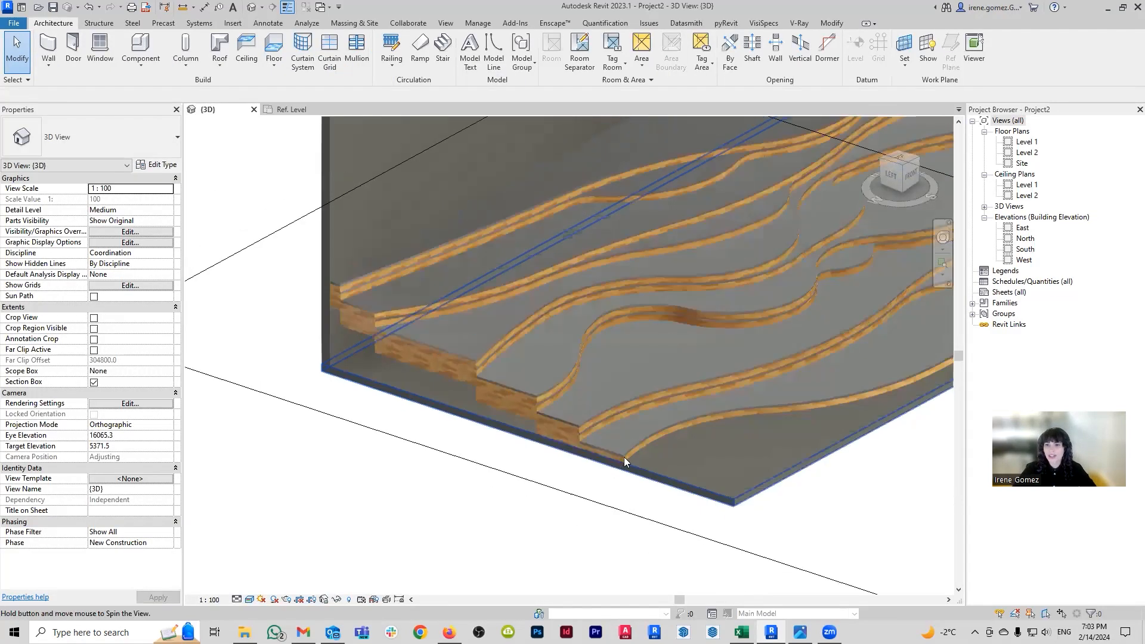
pyautogui.scroll(3, 624, 457)
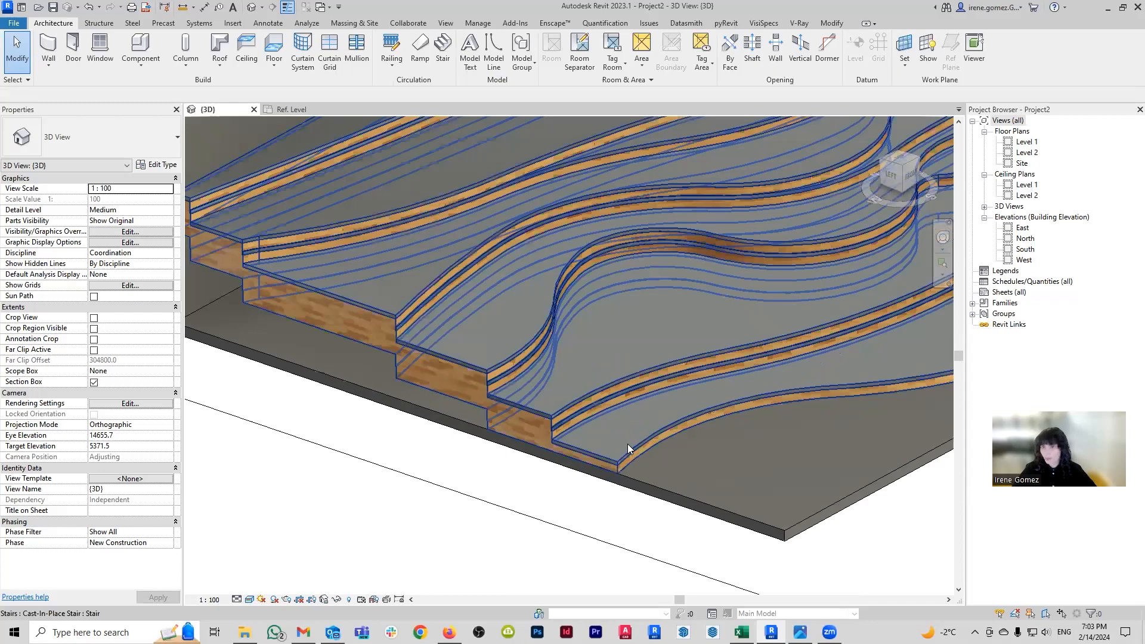
pyautogui.click(625, 438)
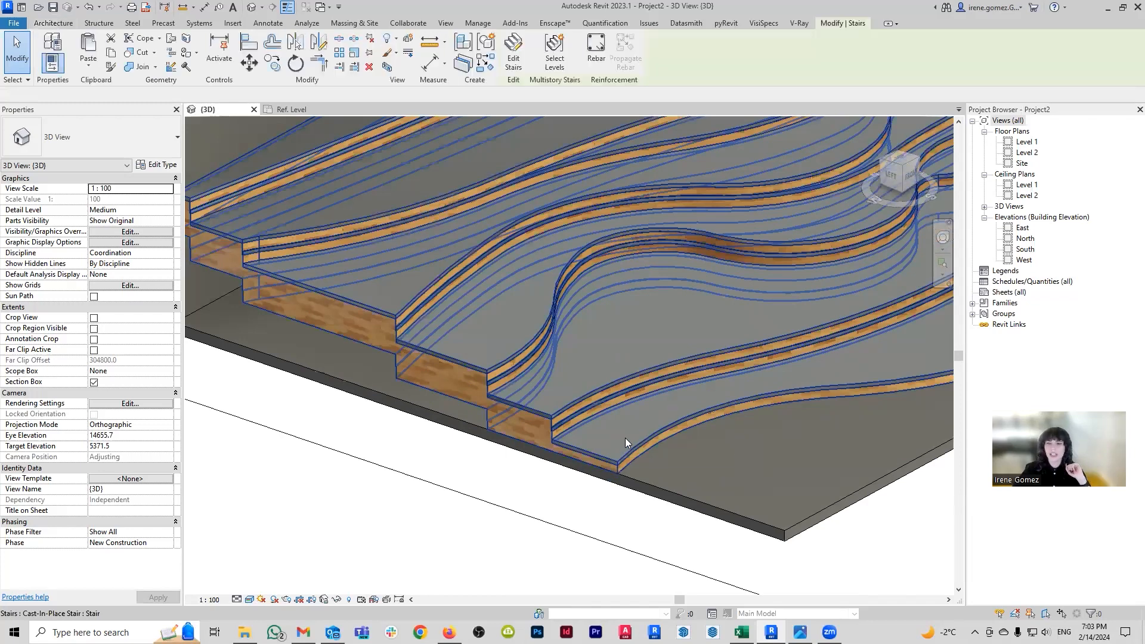
pyautogui.click(172, 166)
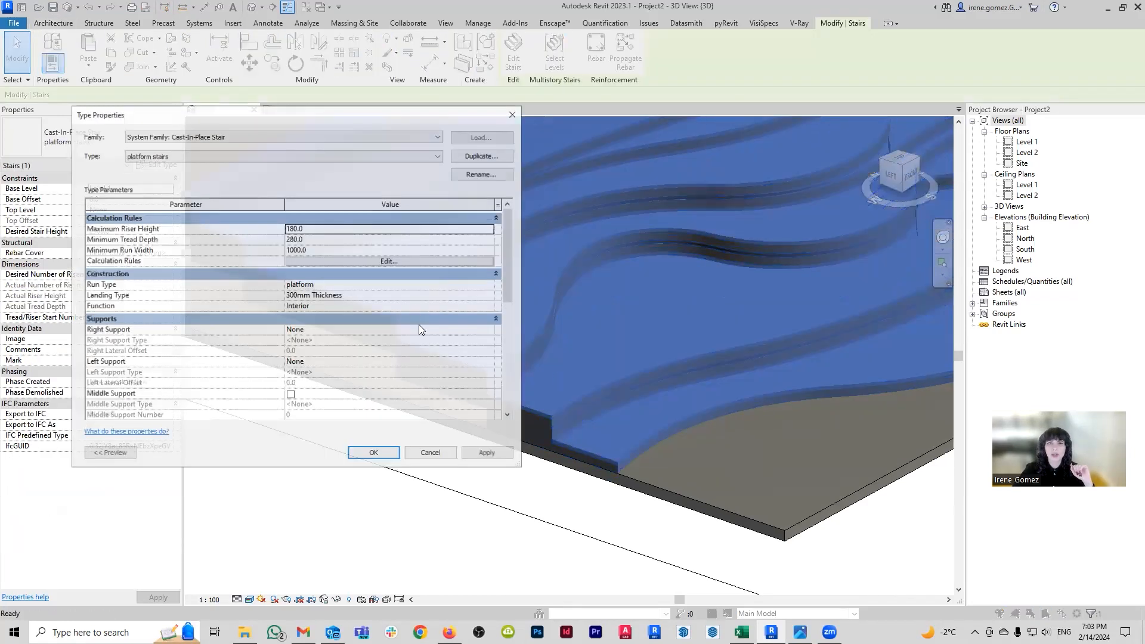
pyautogui.click(491, 286)
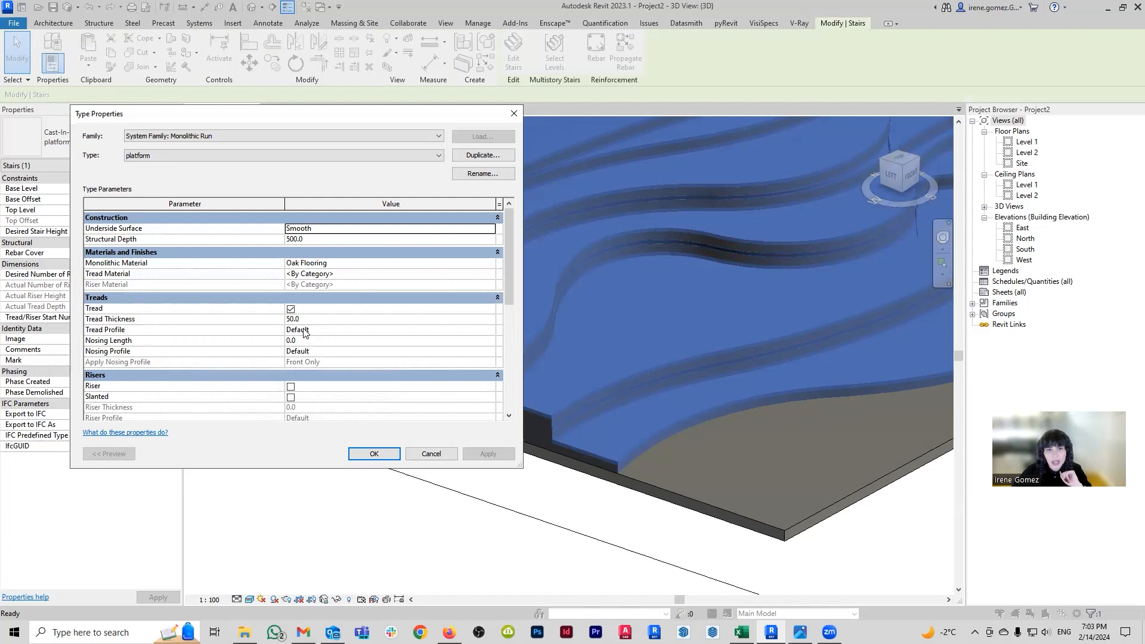
pyautogui.click(489, 351)
pyautogui.click(490, 351)
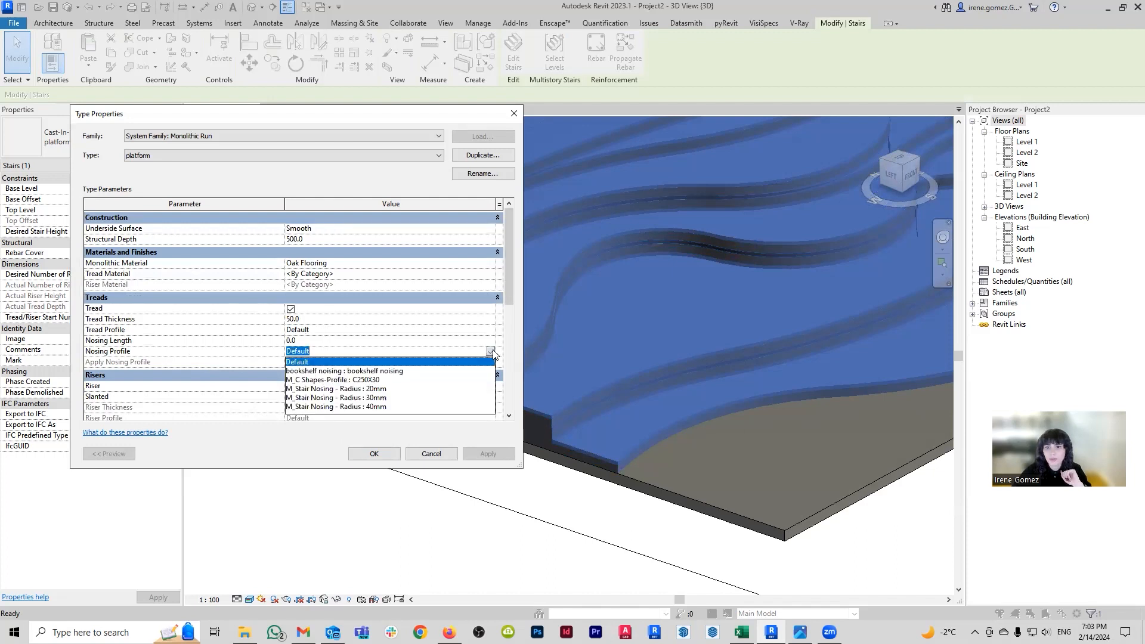
pyautogui.click(354, 371)
pyautogui.click(488, 453)
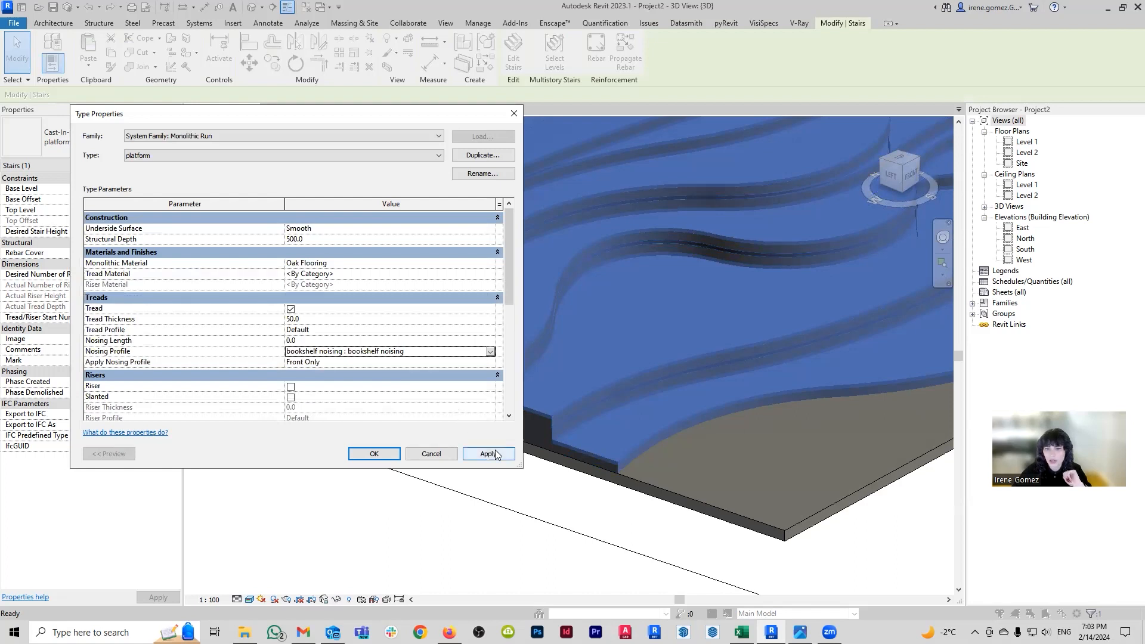
pyautogui.click(380, 454)
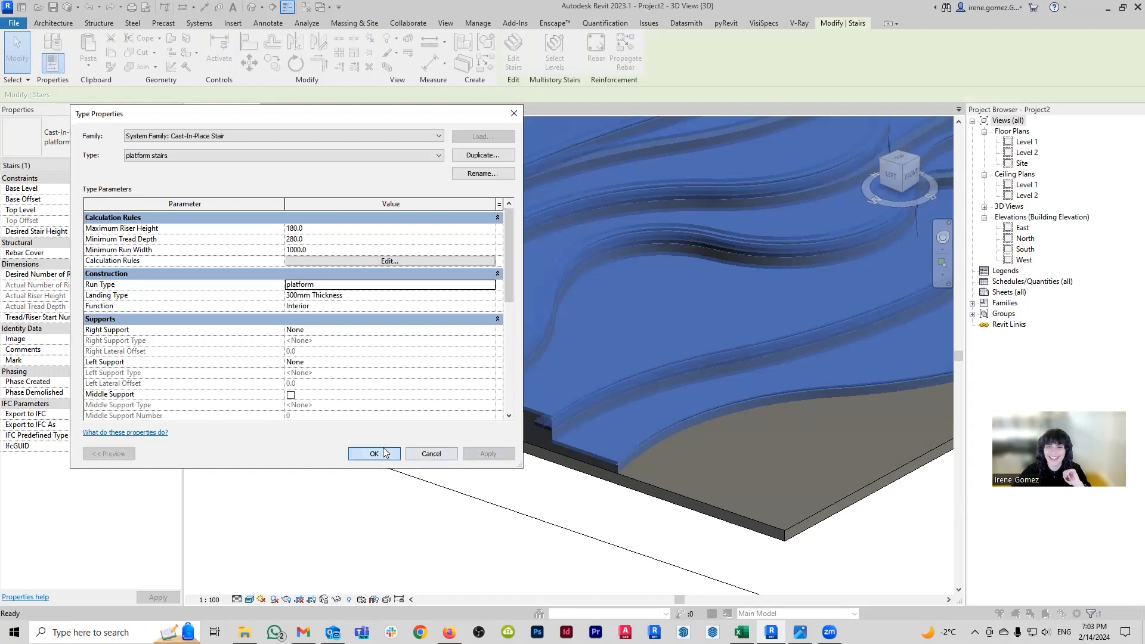
pyautogui.click(375, 455)
pyautogui.click(566, 481)
# Try mirroring the whole nosing outline across the riser face line in the profile family, without keeping the original
pyautogui.scroll(3, 550, 437)
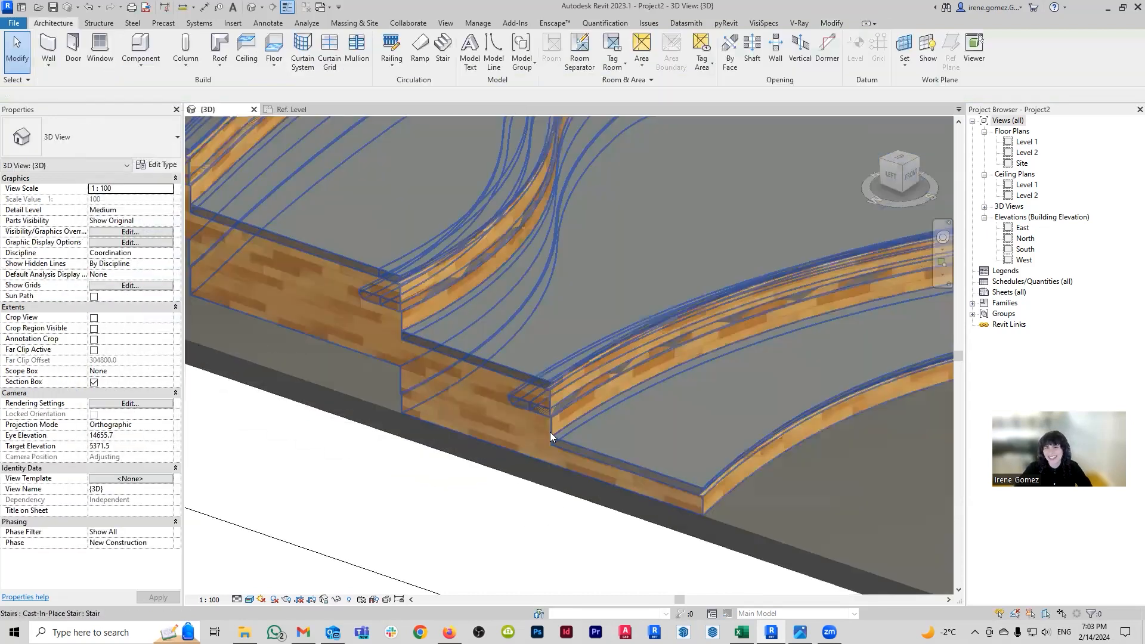
pyautogui.scroll(3, 549, 420)
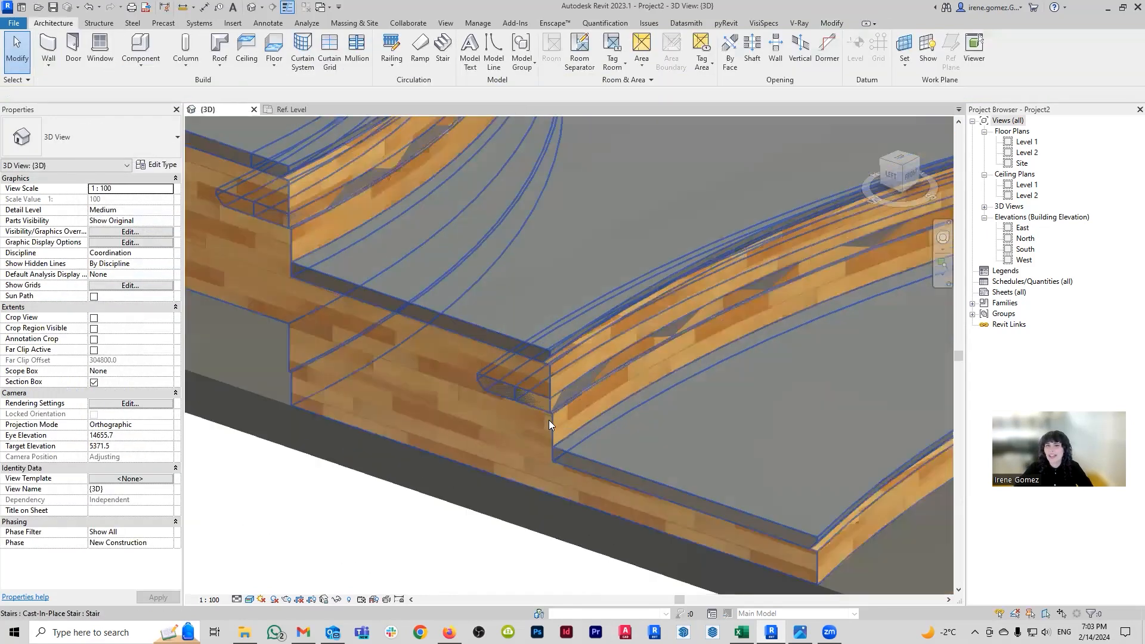
pyautogui.scroll(-3, 549, 423)
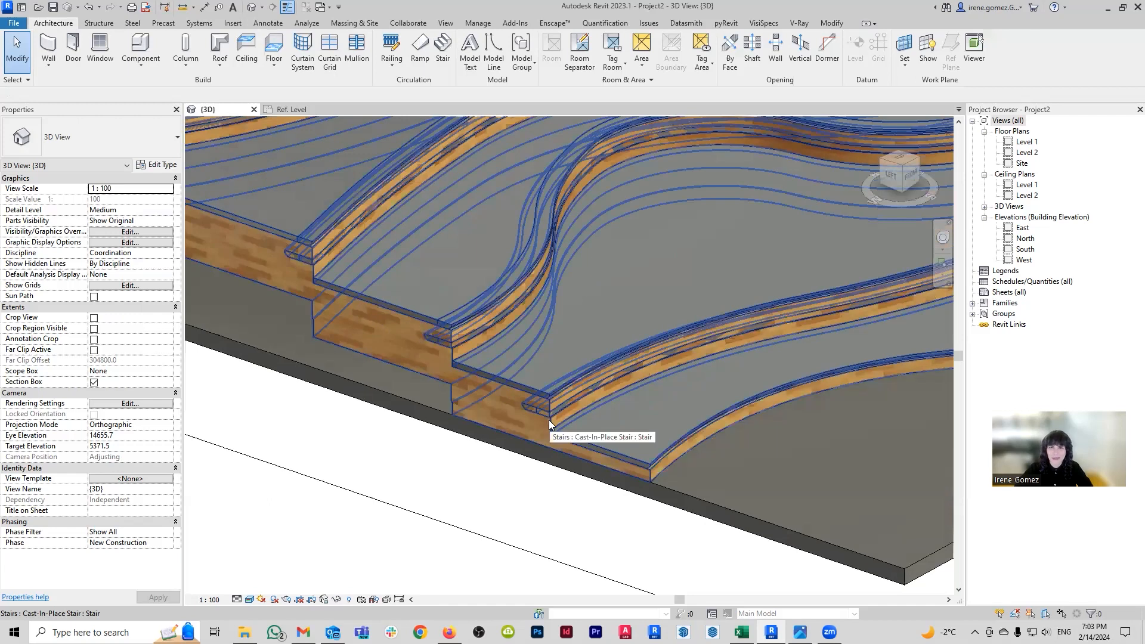
pyautogui.click(301, 107)
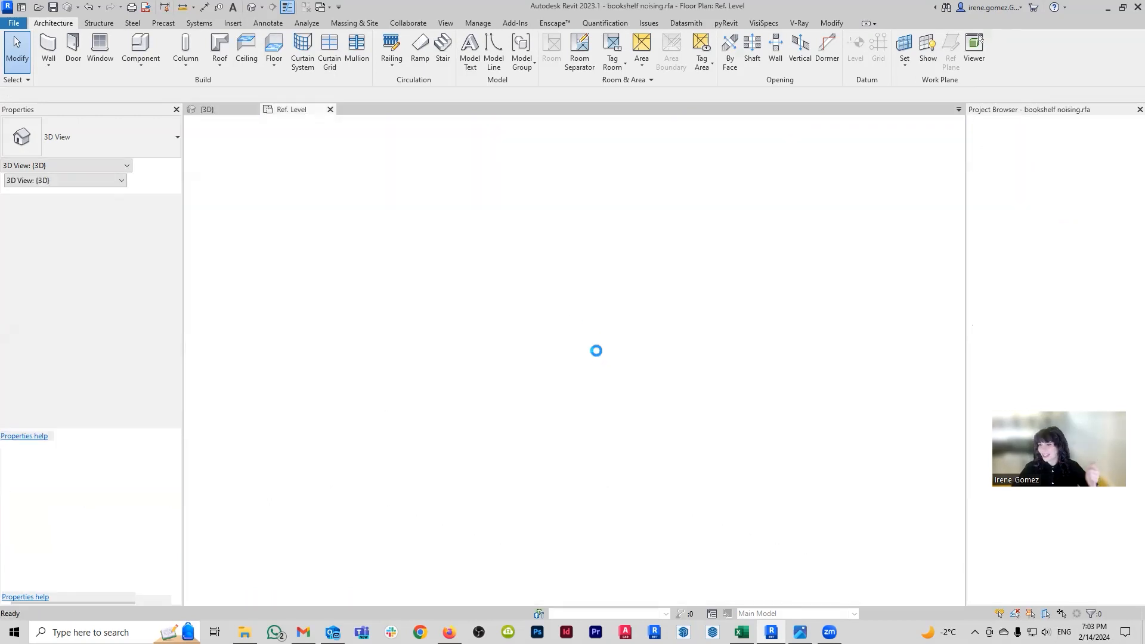
pyautogui.moveTo(434, 281); pyautogui.dragTo(539, 359)
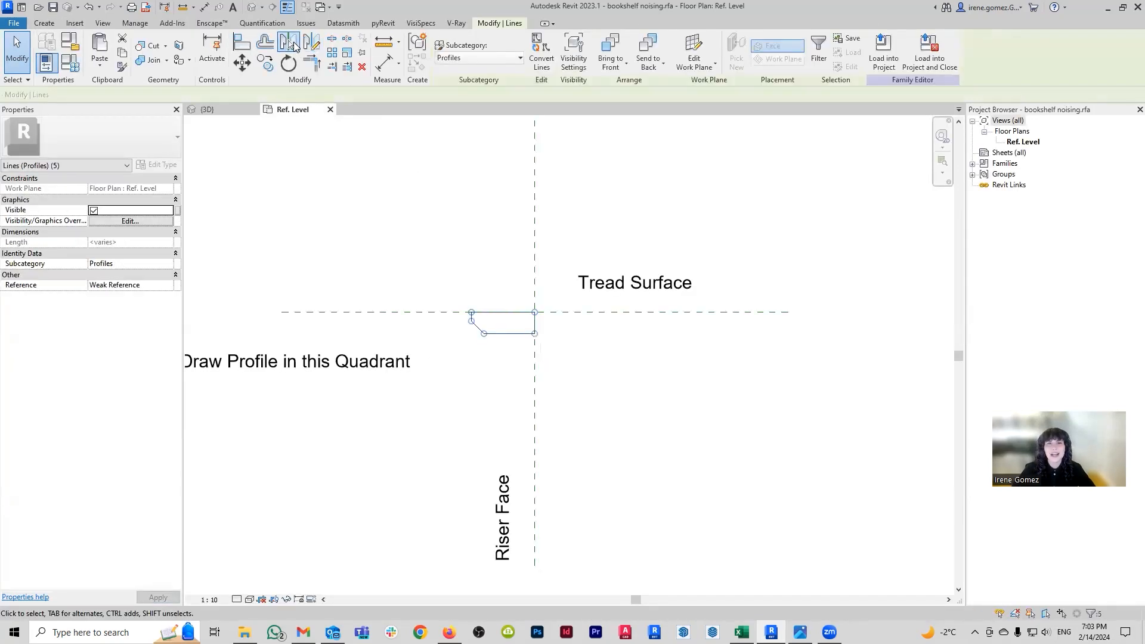
pyautogui.click(288, 43)
pyautogui.click(535, 257)
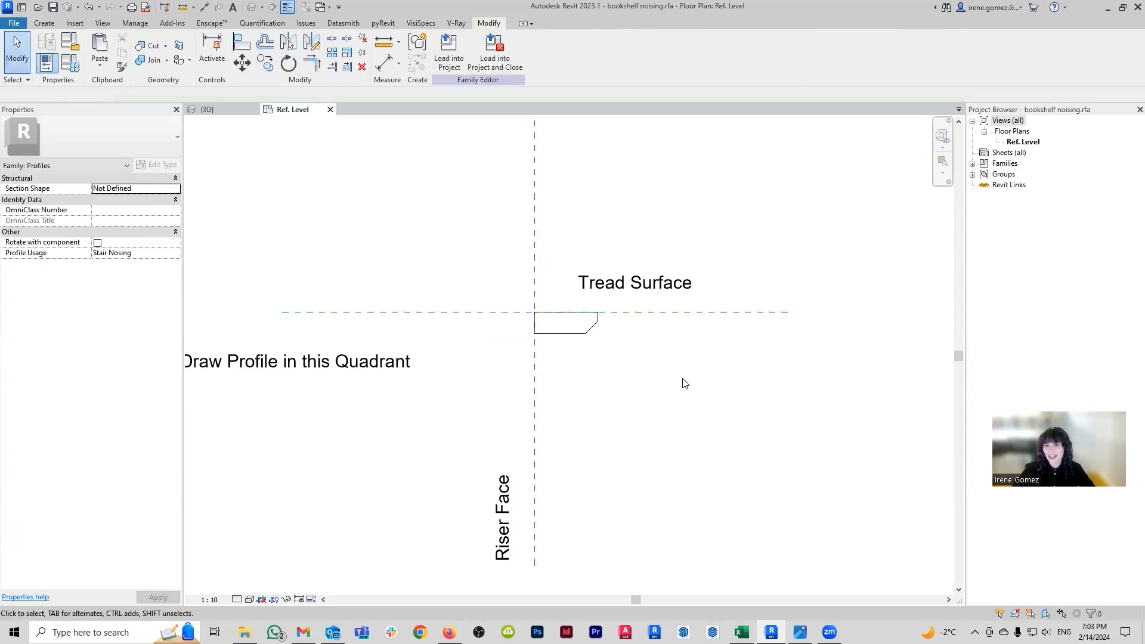
# Save the mirrored profile family and reload it into the stair project, overwriting the existing version
pyautogui.click(53, 6)
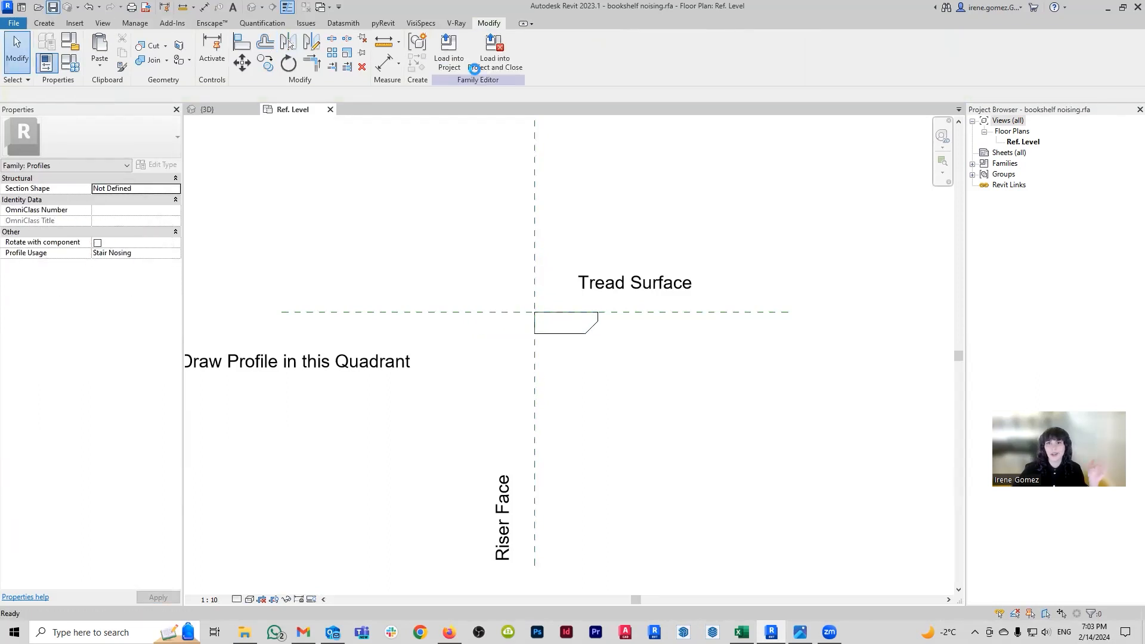
pyautogui.click(457, 61)
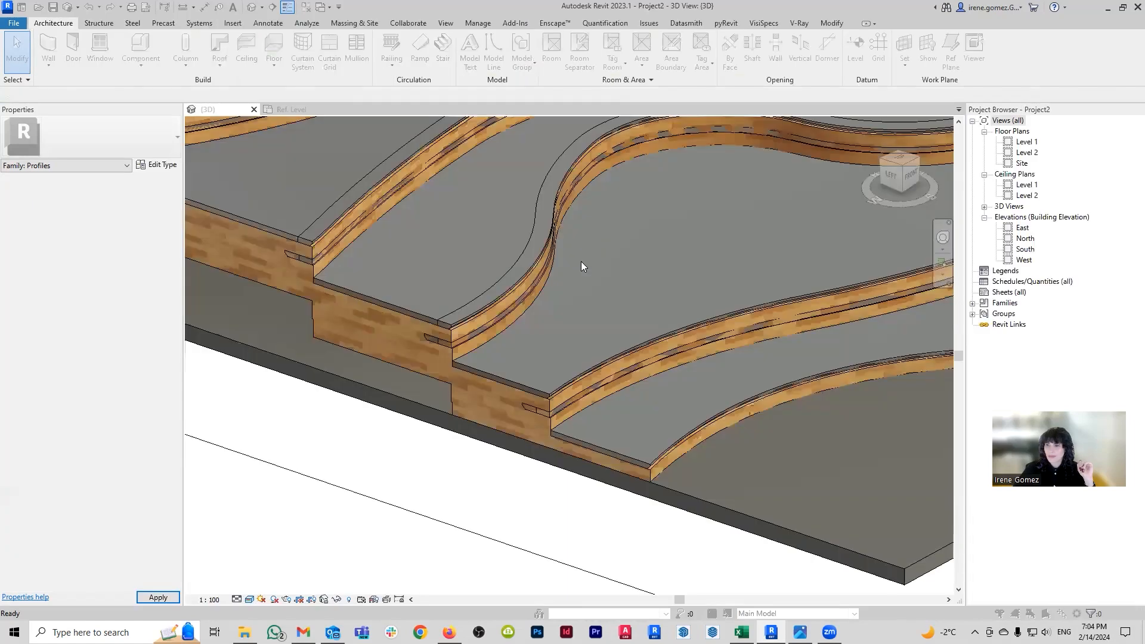
pyautogui.click(542, 283)
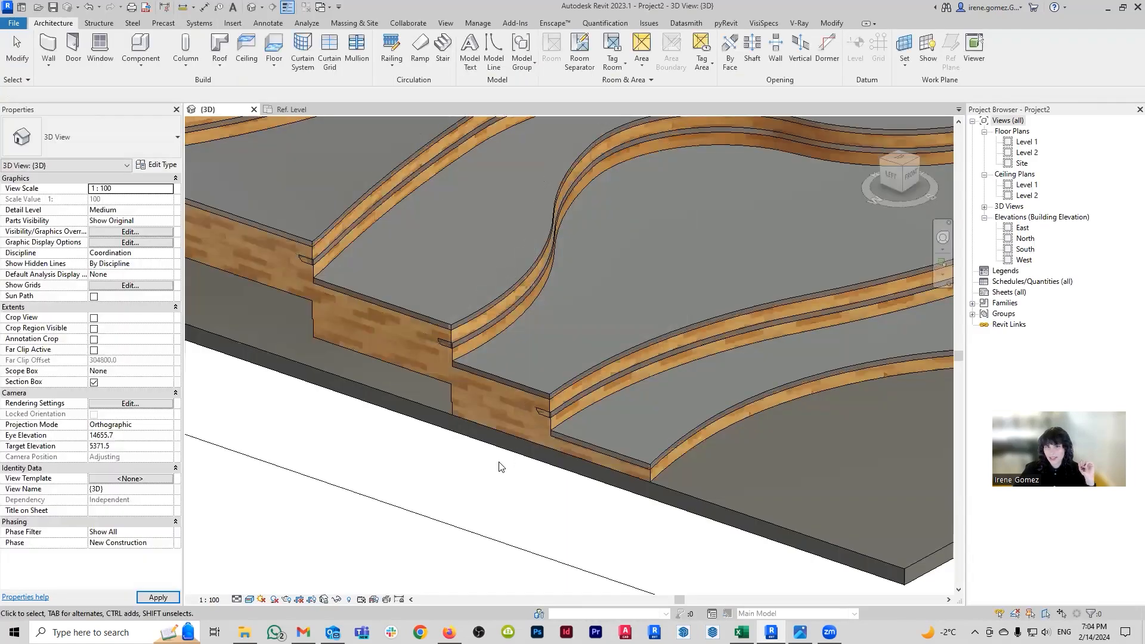
# Inspect the nosing at the risers' cut ends, return to the profile family and undo the mirroring
pyautogui.scroll(2, 433, 361)
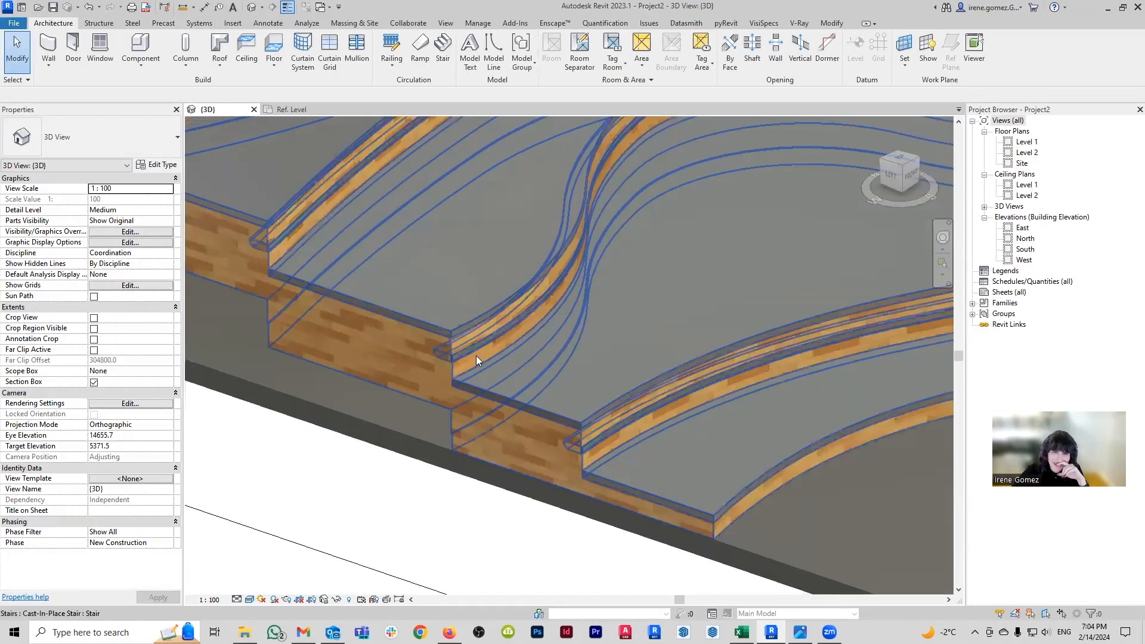
pyautogui.scroll(2, 418, 377)
pyautogui.scroll(2, 530, 342)
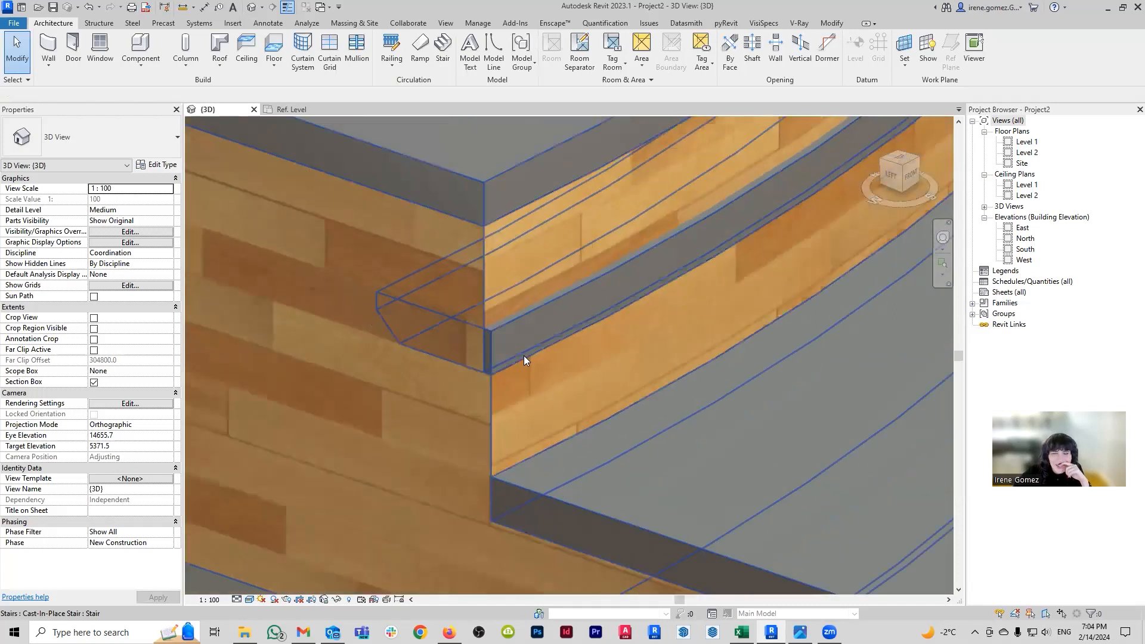
pyautogui.scroll(-3, 524, 356)
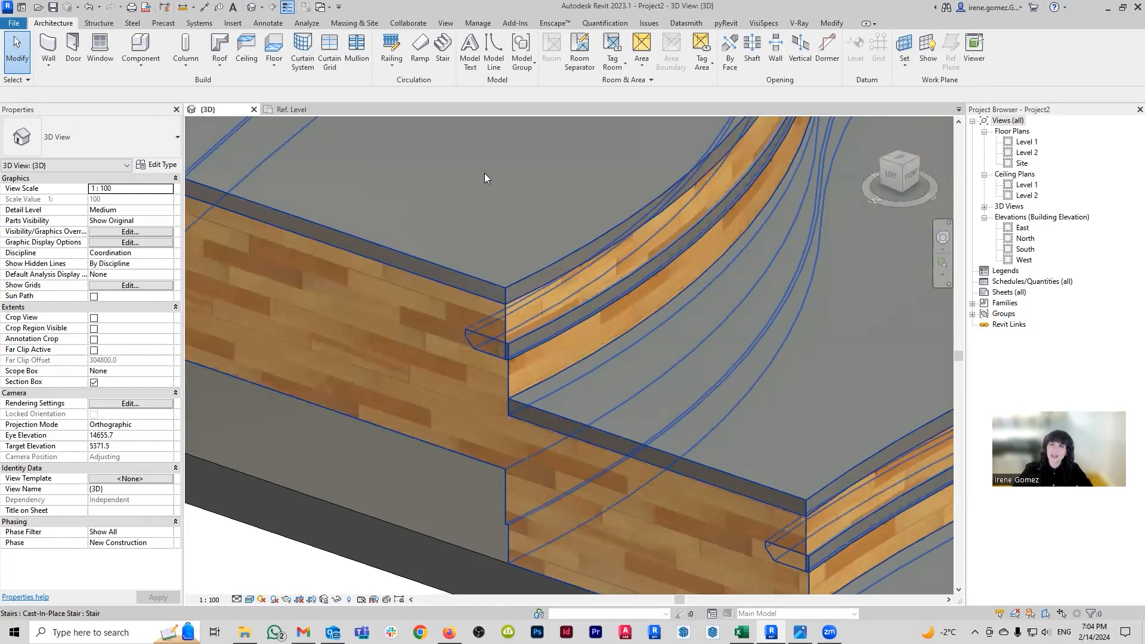
pyautogui.click(291, 109)
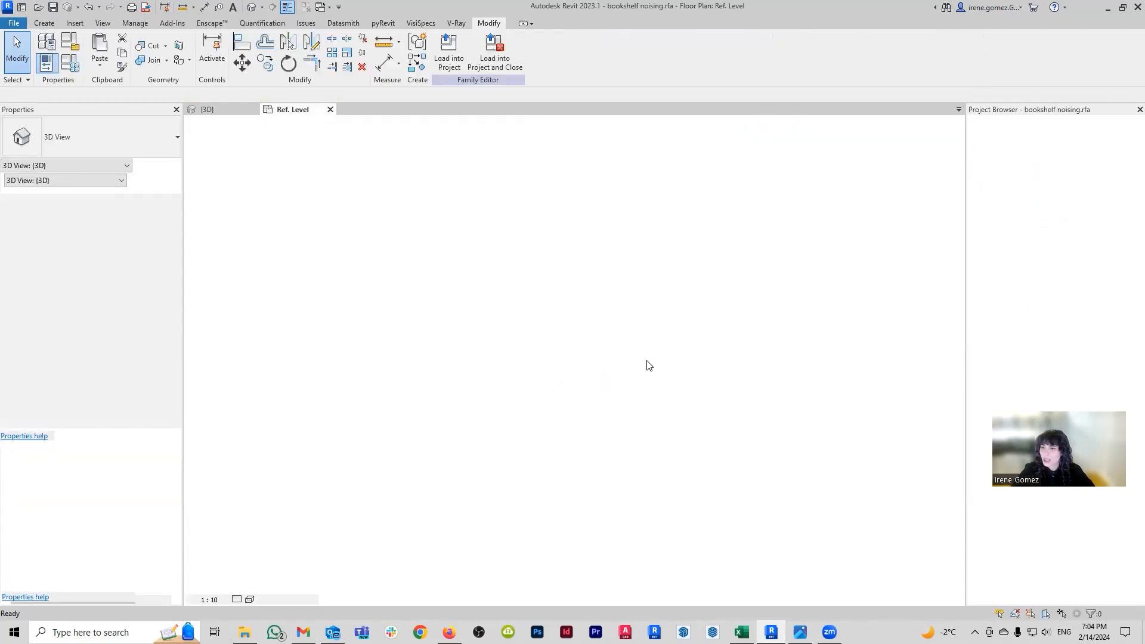
pyautogui.hotkey('ctrl', 'z')
# Move the nosing outline so its bevelled end meets the riser face line, and reload the family into the project, overwriting the existing version
pyautogui.moveTo(446, 287); pyautogui.dragTo(565, 374)
pyautogui.moveTo(473, 316); pyautogui.dragTo(537, 316)
pyautogui.click(674, 323)
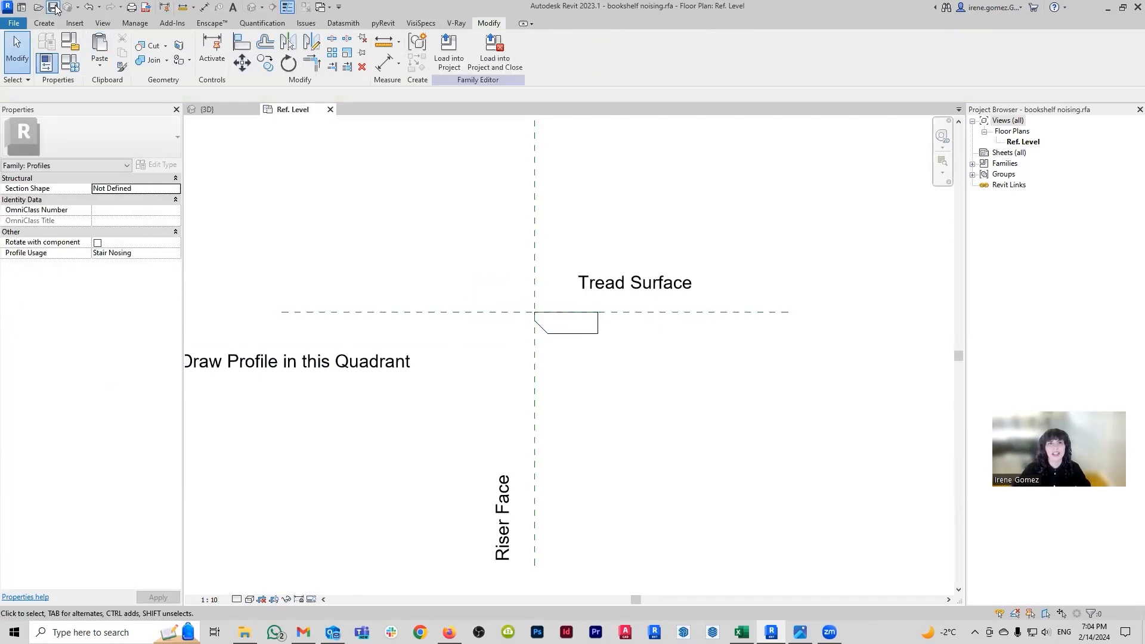
pyautogui.click(448, 63)
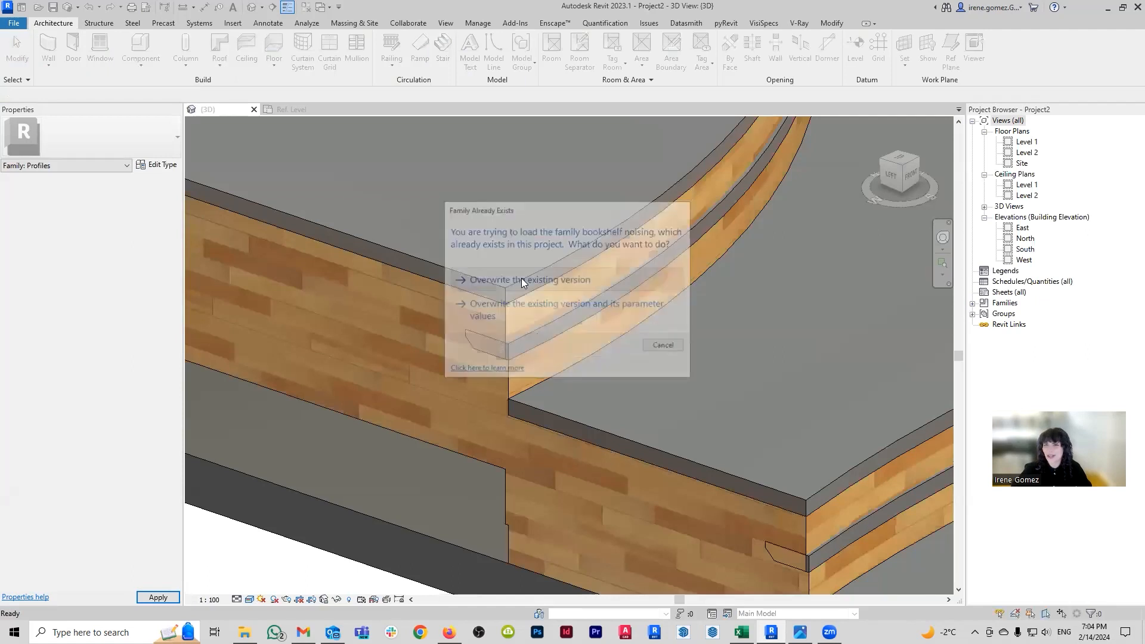
pyautogui.click(521, 279)
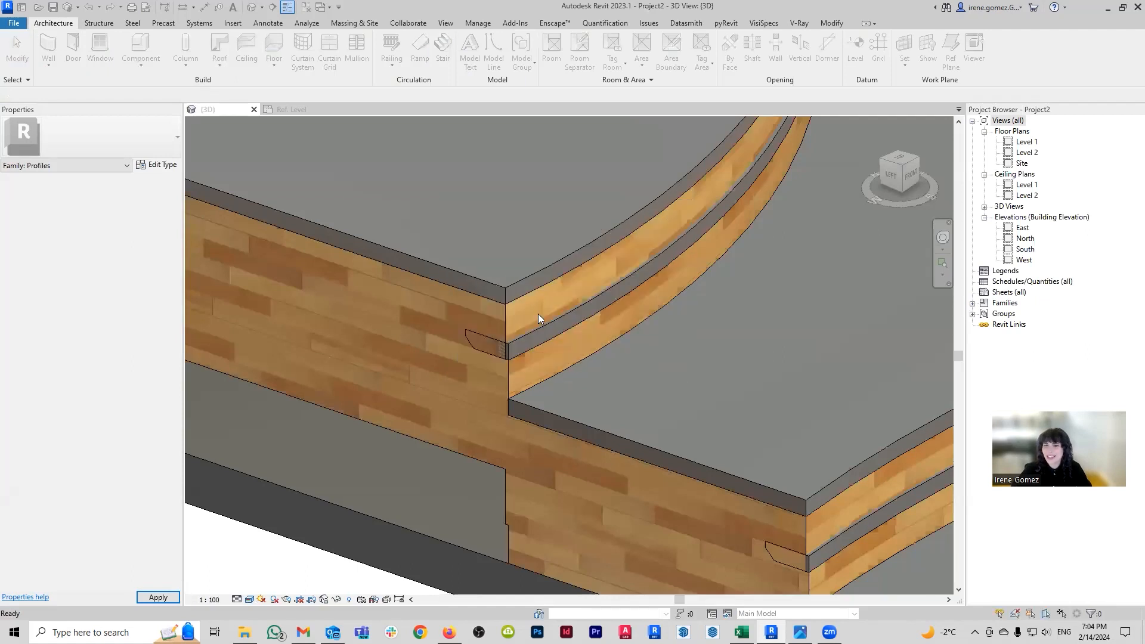
# Examine the nosing's position and bevel direction where the stair risers are cut at the section end
pyautogui.scroll(-2, 756, 410)
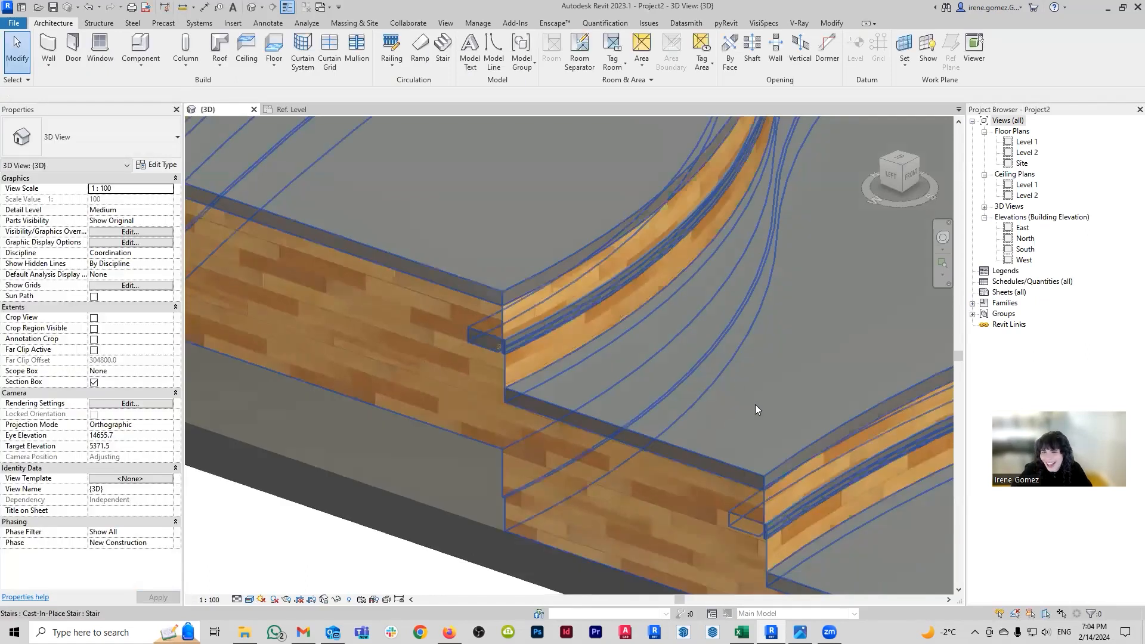
pyautogui.scroll(2, 761, 490)
pyautogui.scroll(1, 481, 358)
pyautogui.scroll(5, 525, 382)
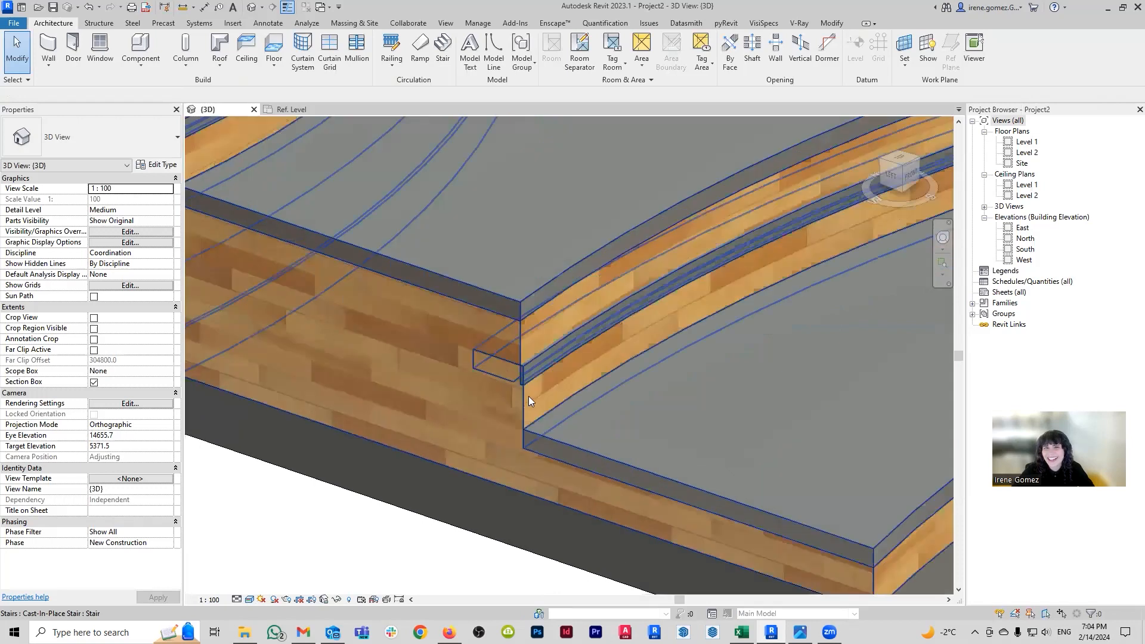
pyautogui.scroll(-3, 536, 398)
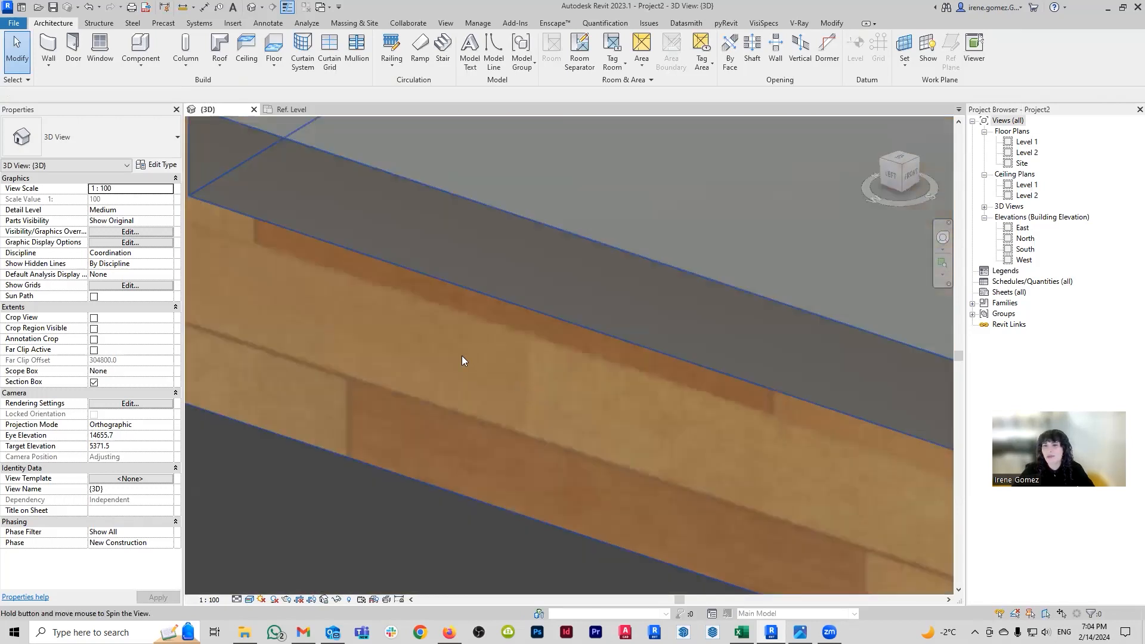
pyautogui.scroll(1, 590, 378)
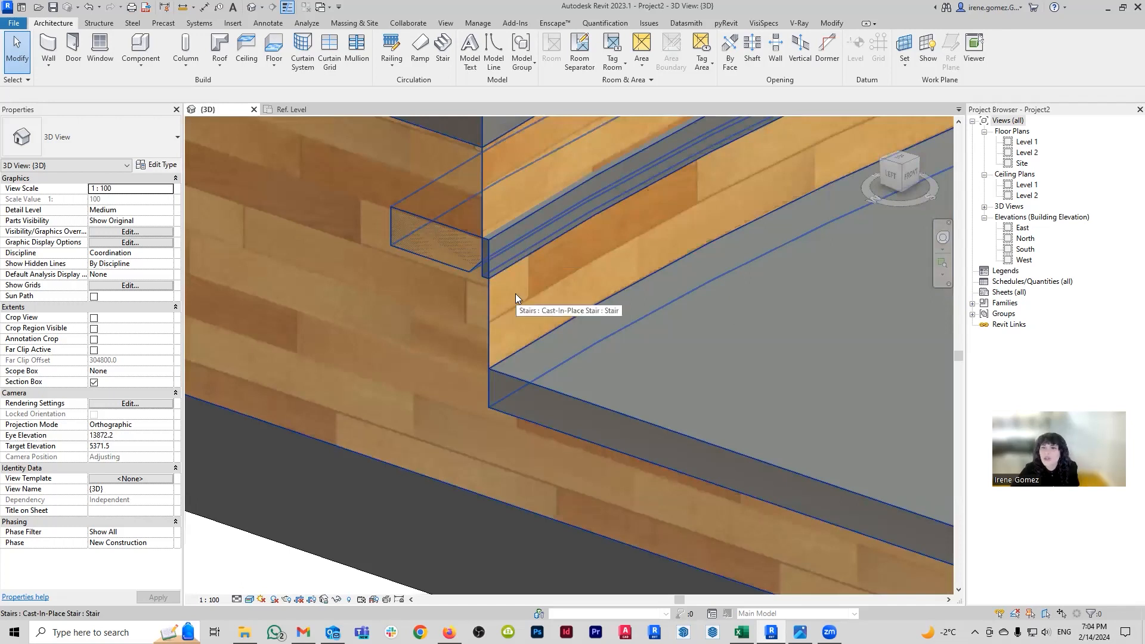
pyautogui.scroll(2, 459, 246)
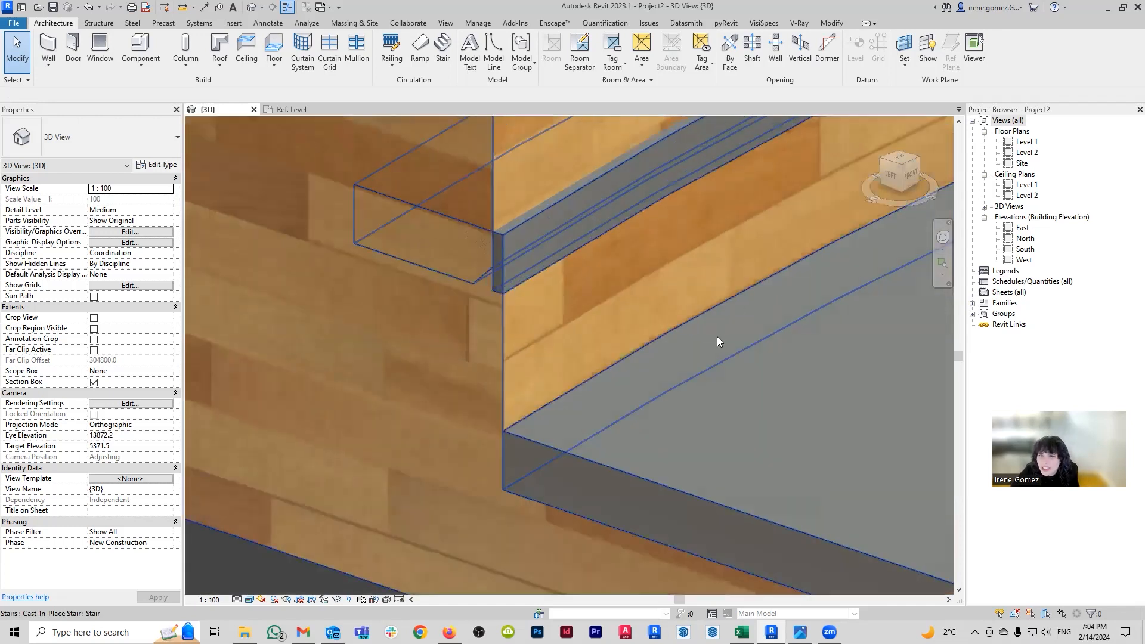
pyautogui.scroll(-3, 717, 337)
pyautogui.scroll(-4, 559, 401)
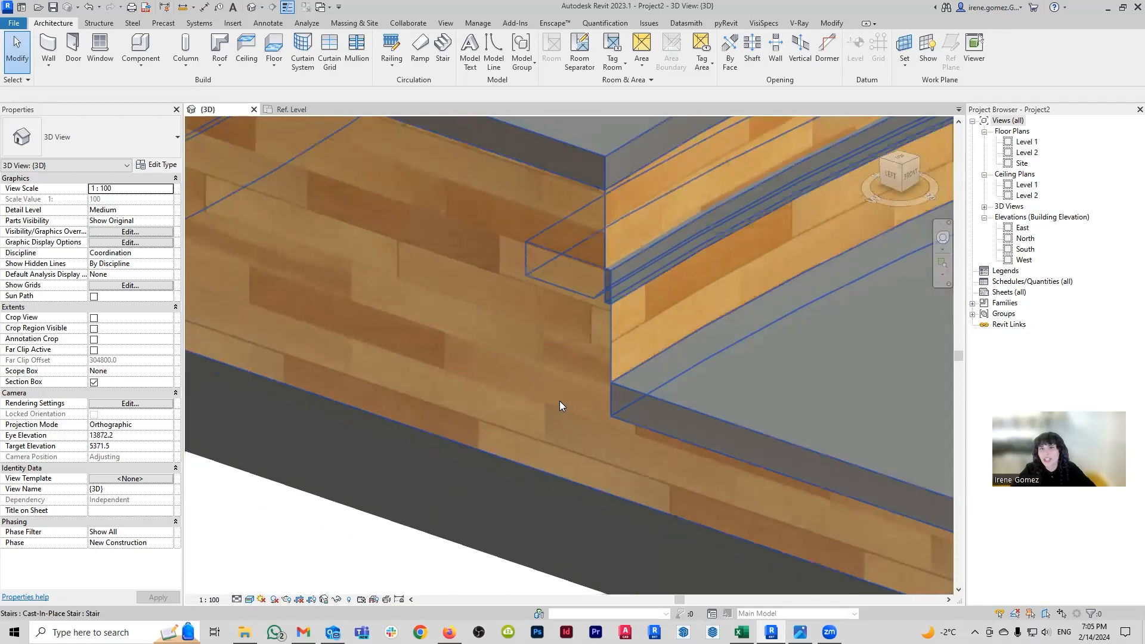
pyautogui.scroll(5, 500, 351)
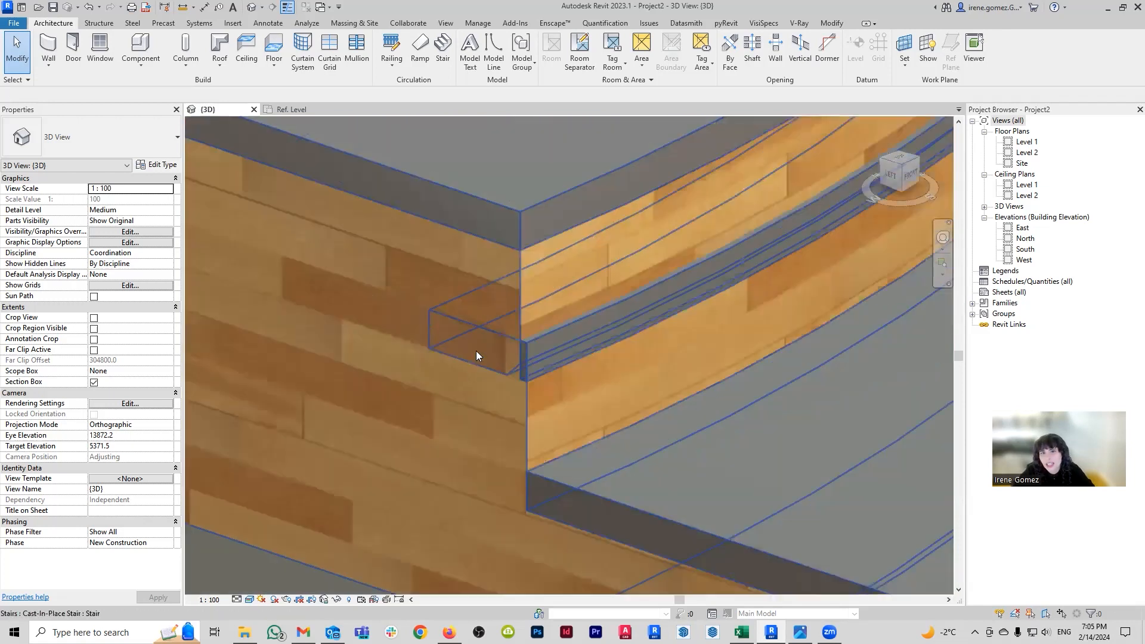
# Centre the nosing outline on the riser face line in the profile family and reload it into the project, overwriting the existing version
pyautogui.scroll(-5, 538, 341)
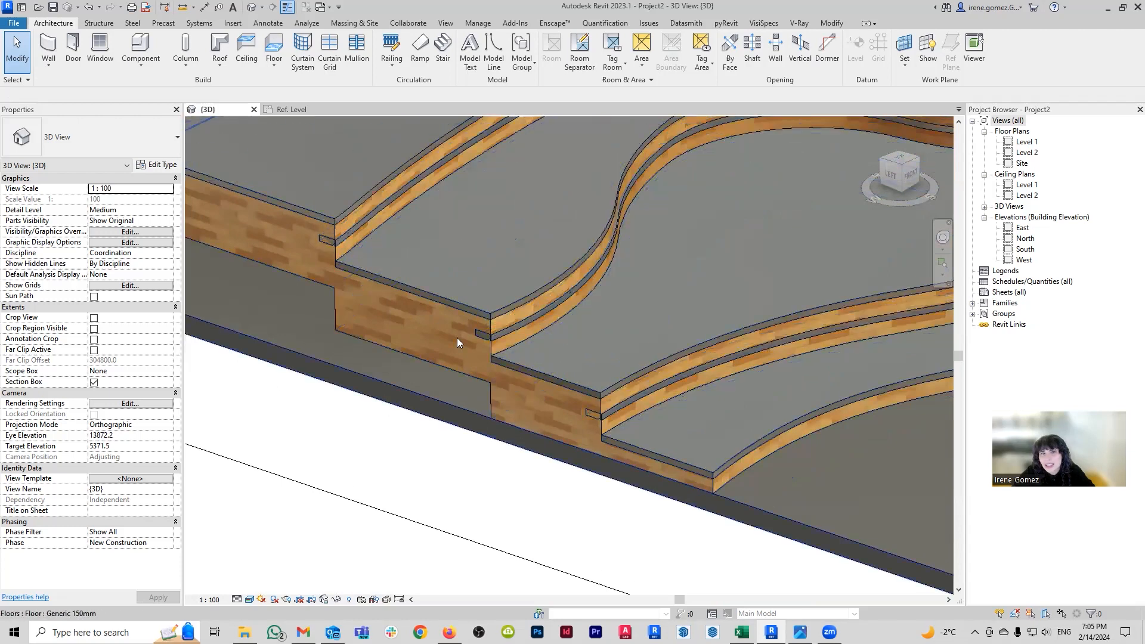
pyautogui.click(296, 108)
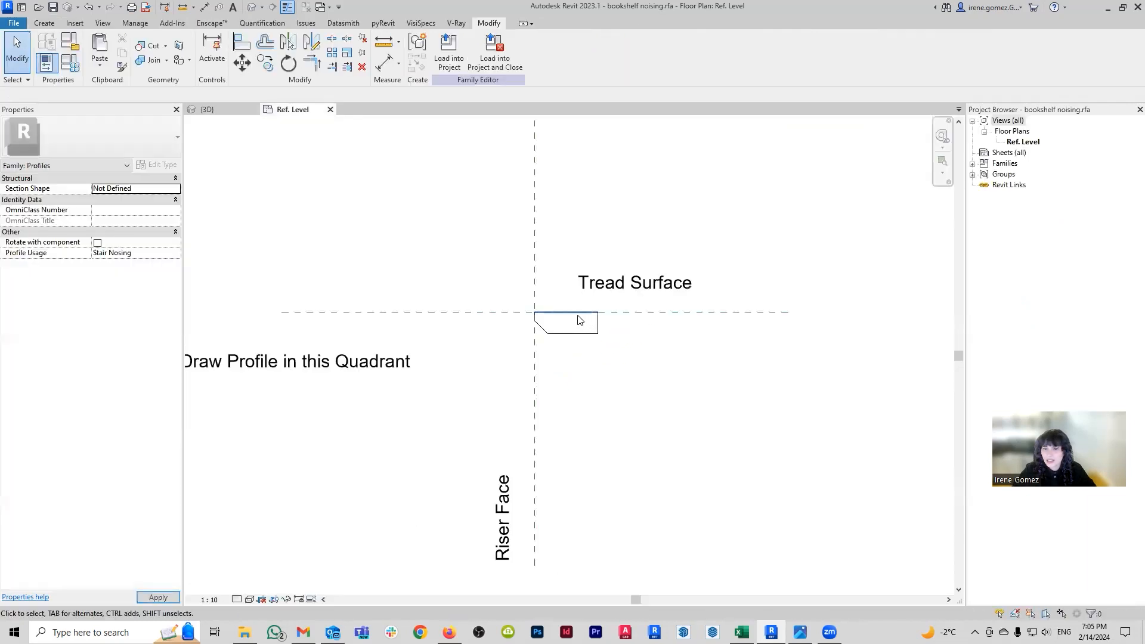
pyautogui.moveTo(515, 294); pyautogui.dragTo(613, 369)
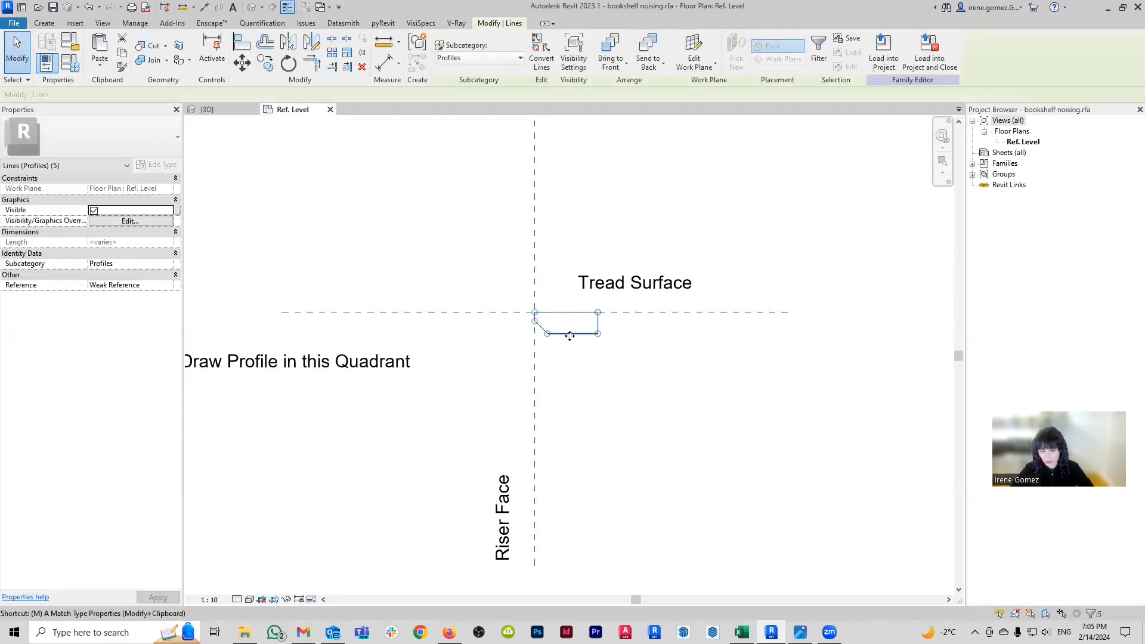
pyautogui.moveTo(575, 320); pyautogui.dragTo(533, 312)
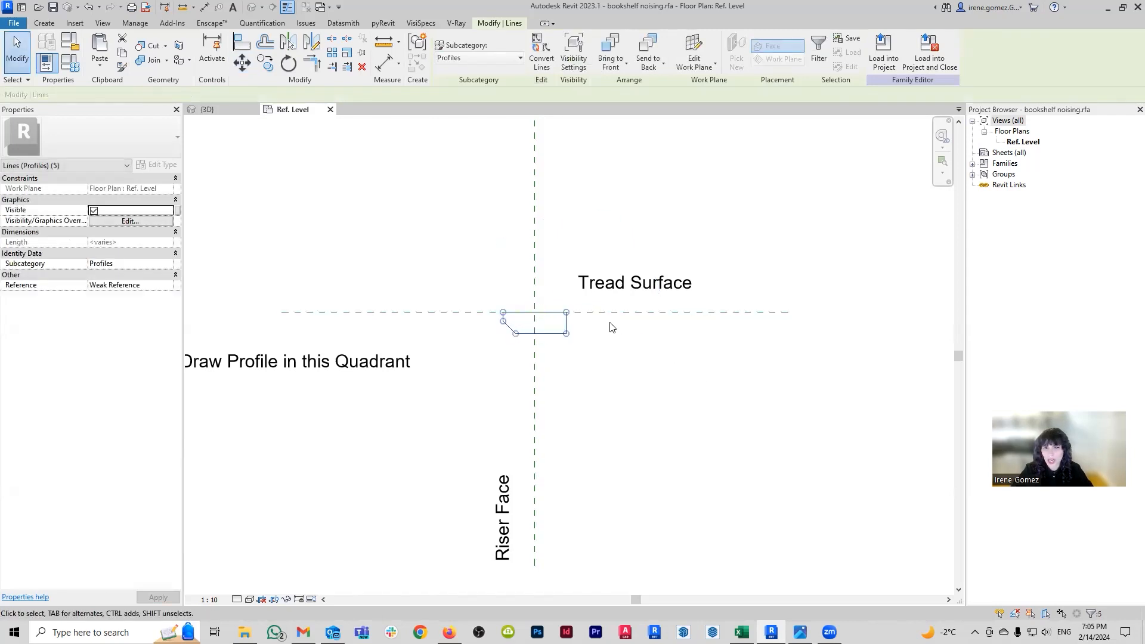
pyautogui.click(475, 195)
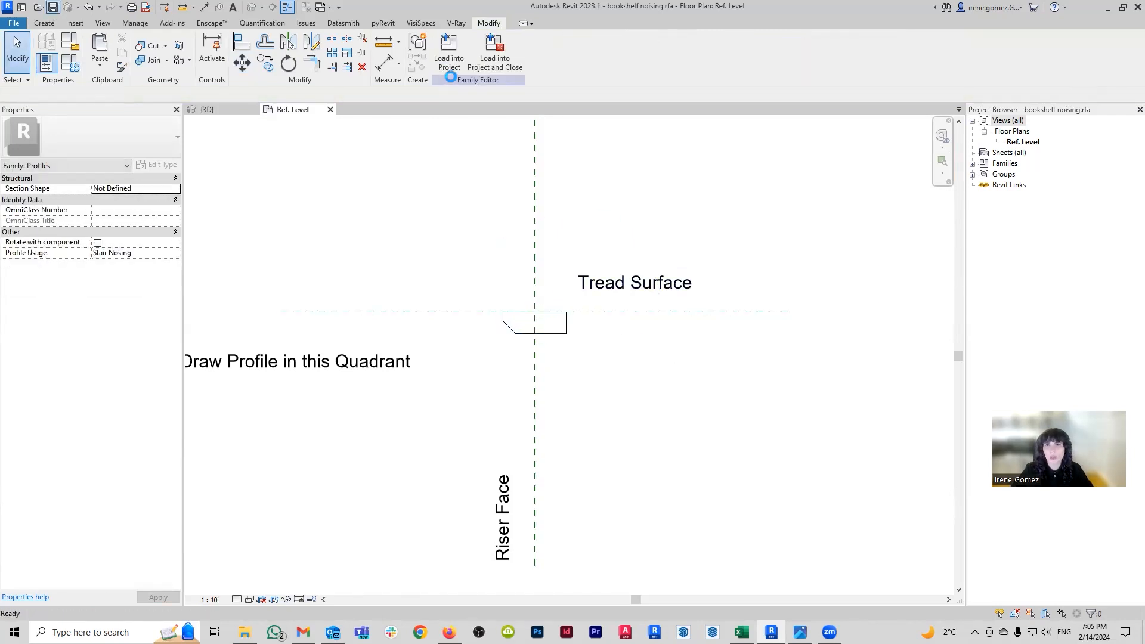
pyautogui.click(450, 67)
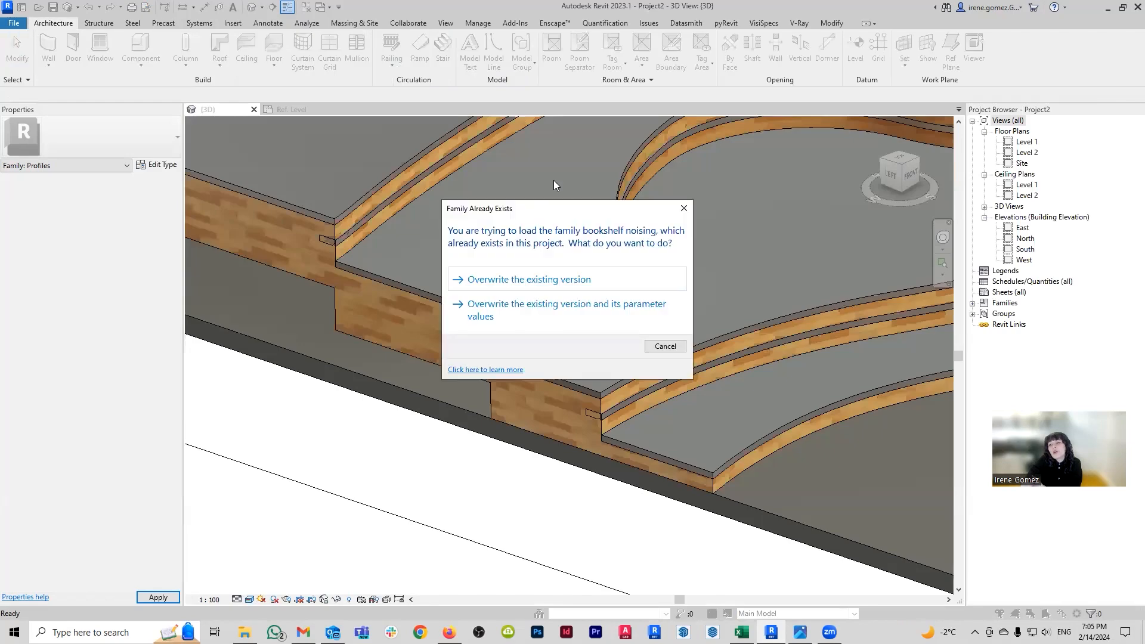
pyautogui.click(579, 280)
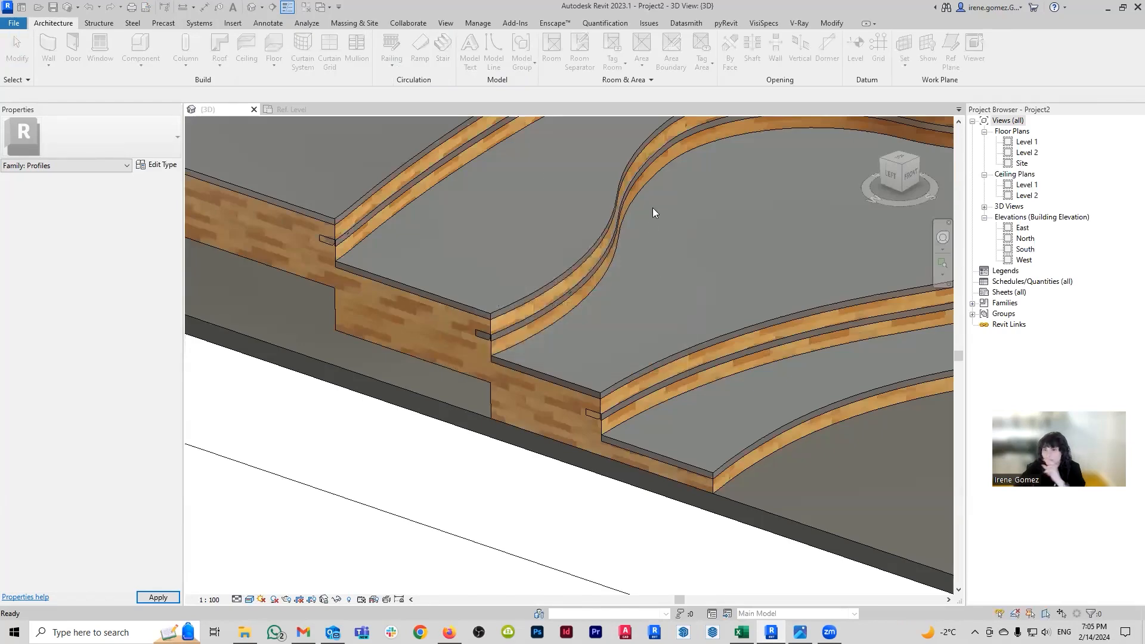
# Move the nosing outline so its square end meets the riser face line, and reload the family into the project, overwriting the existing version
pyautogui.scroll(3, 611, 400)
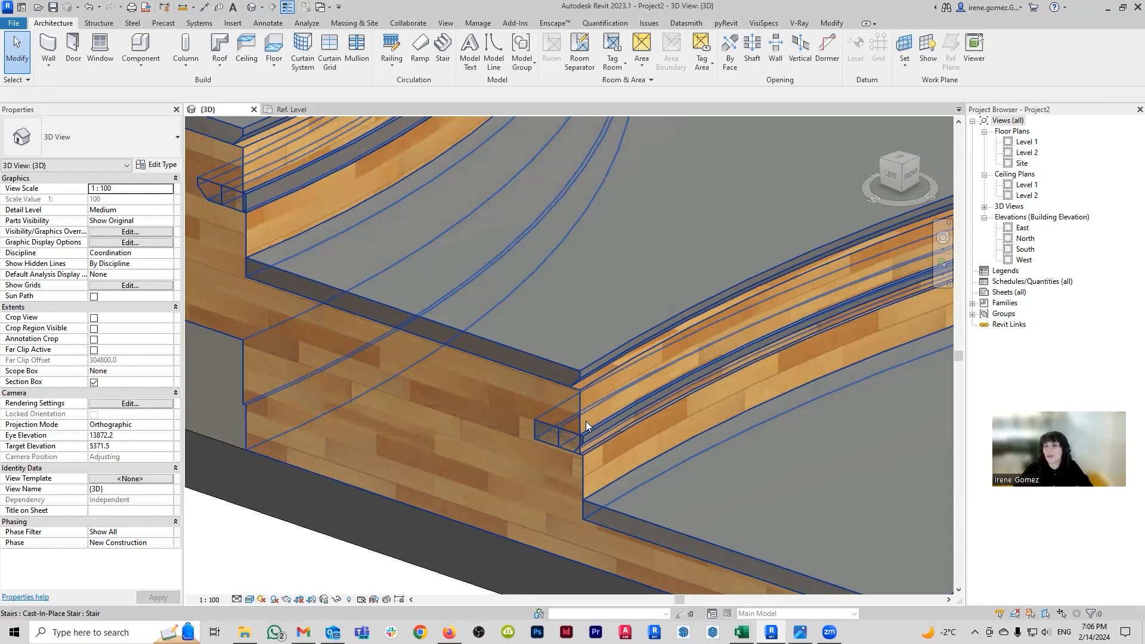
pyautogui.scroll(5, 586, 421)
pyautogui.moveTo(613, 417); pyautogui.dragTo(70, 308, button='middle')
pyautogui.click(296, 110)
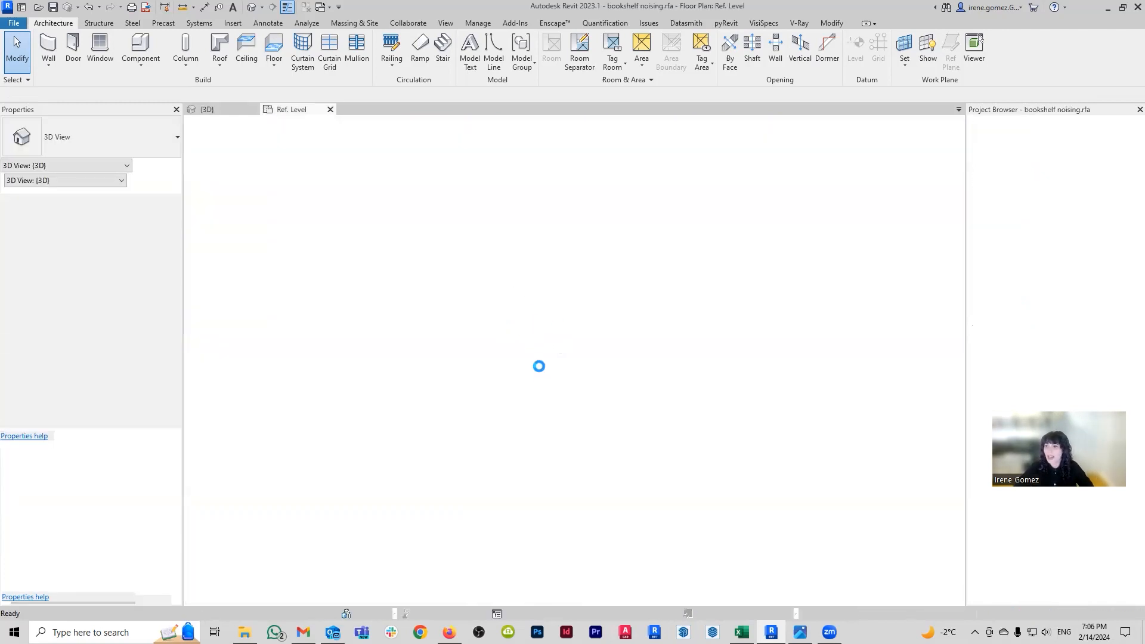
pyautogui.moveTo(479, 287); pyautogui.dragTo(577, 358)
pyautogui.press('m')
pyautogui.press('v')
pyautogui.click(566, 312)
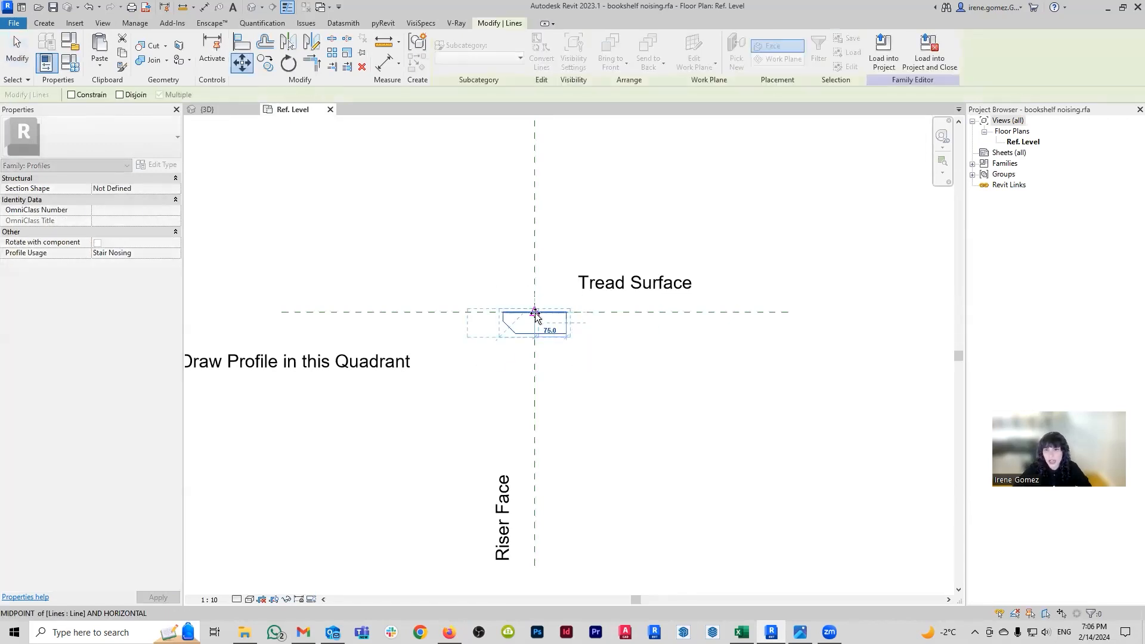
pyautogui.click(535, 313)
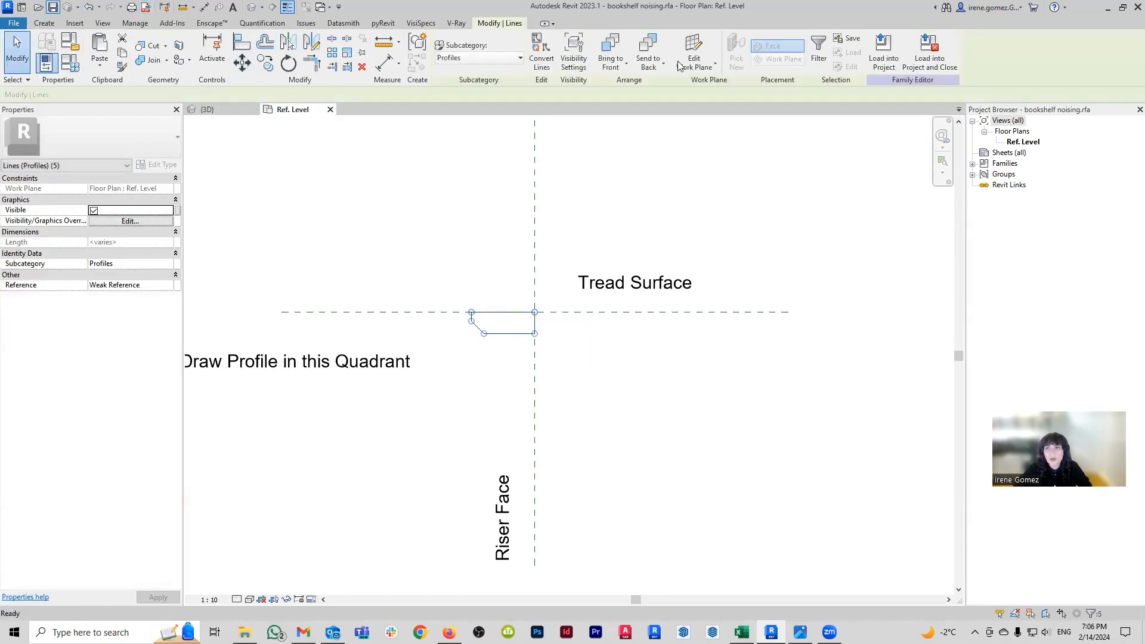
pyautogui.press('Escape')
pyautogui.click(448, 59)
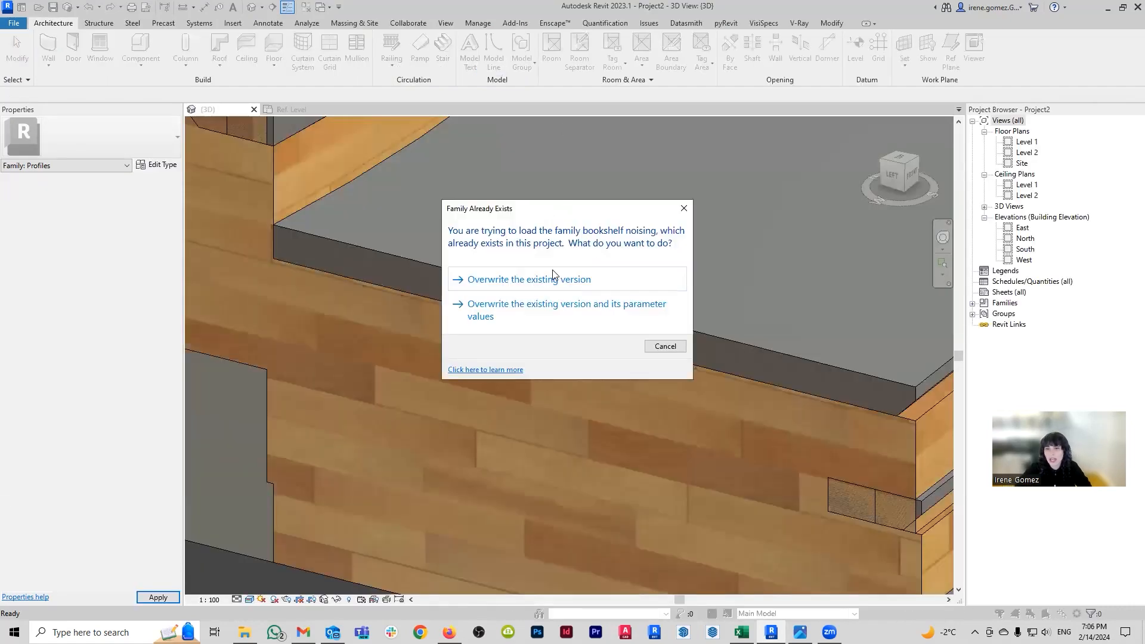
pyautogui.click(553, 278)
# Examine how the nosing profile sits relative to the riser faces and treads at the stair's cut ends
pyautogui.moveTo(588, 392); pyautogui.dragTo(580, 388, button='middle')
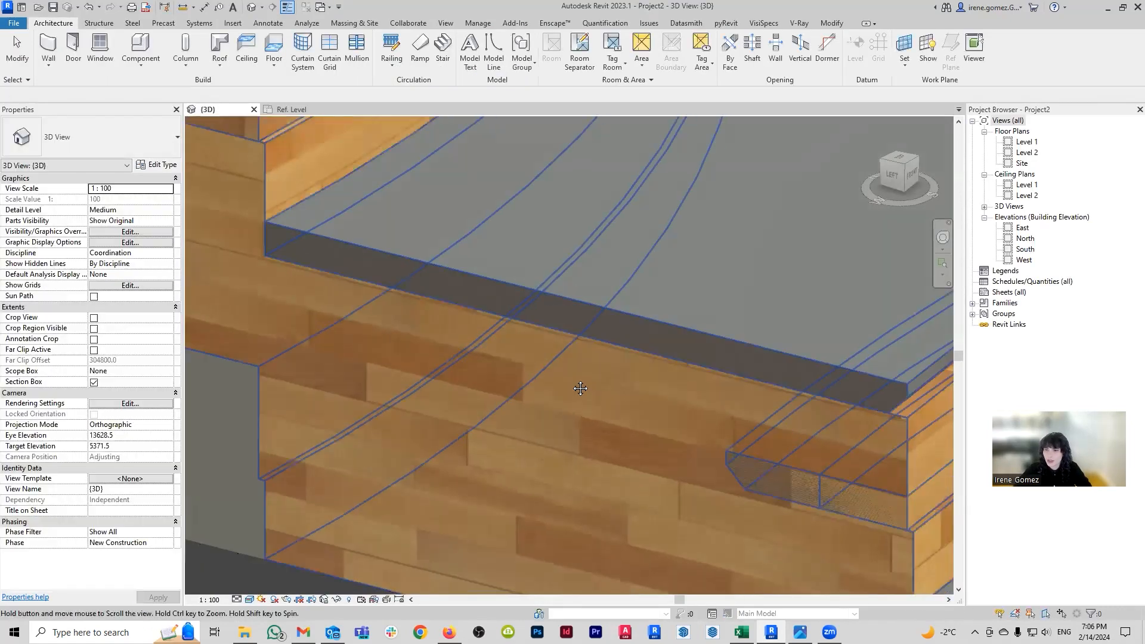
pyautogui.moveTo(619, 320); pyautogui.dragTo(620, 320, button='middle')
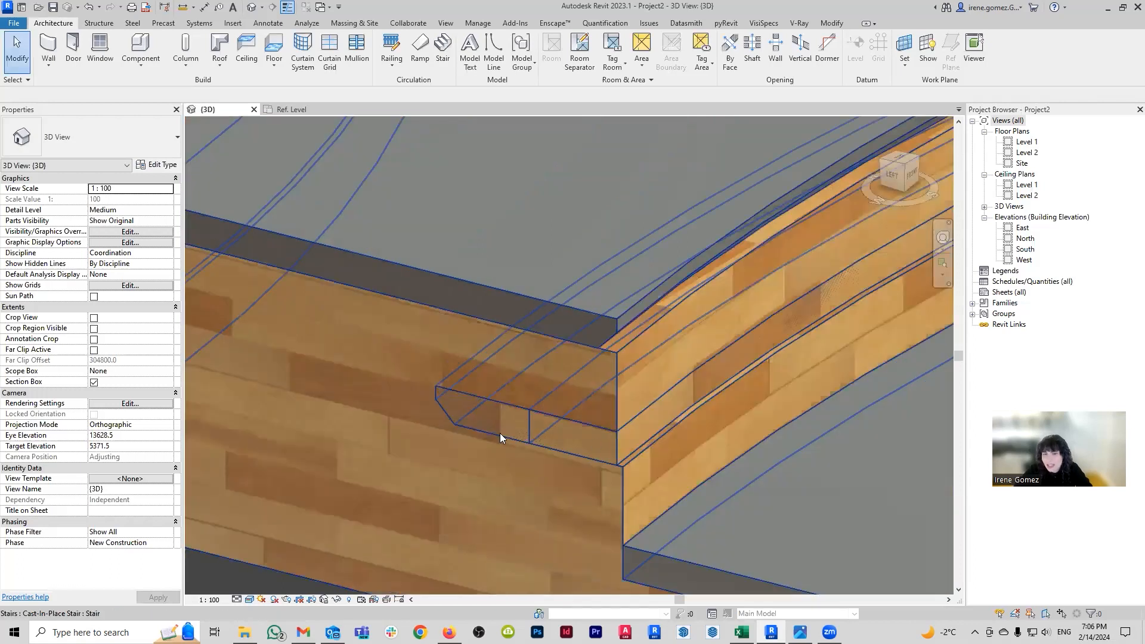
pyautogui.moveTo(500, 433); pyautogui.dragTo(558, 286, button='middle')
pyautogui.scroll(-1, 558, 287)
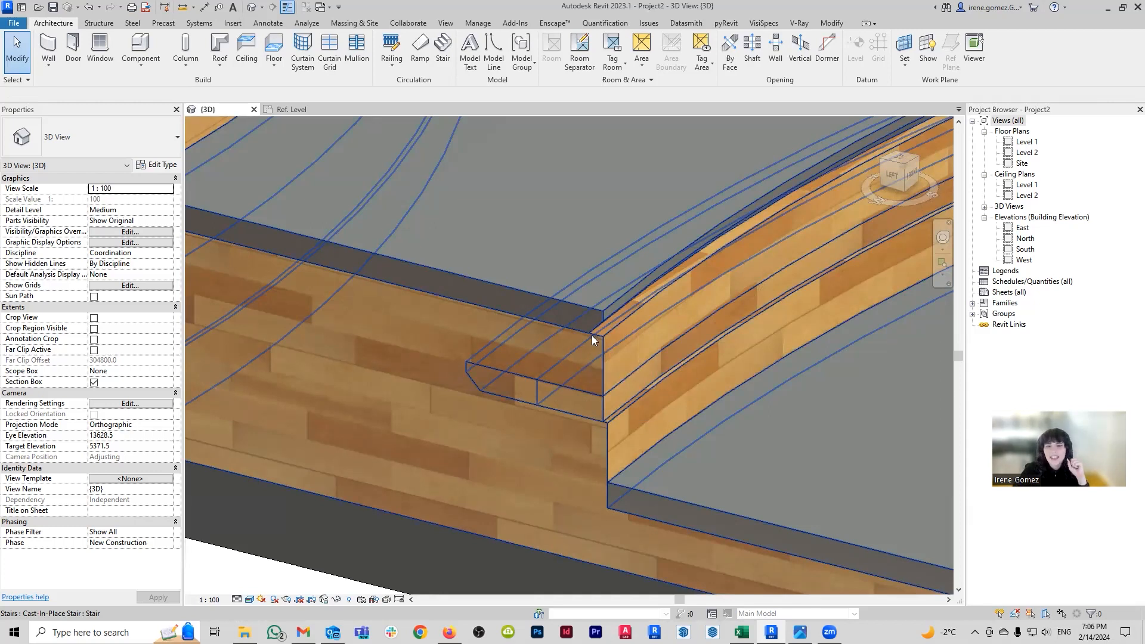
pyautogui.scroll(-2, 489, 309)
pyautogui.scroll(-2, 489, 309)
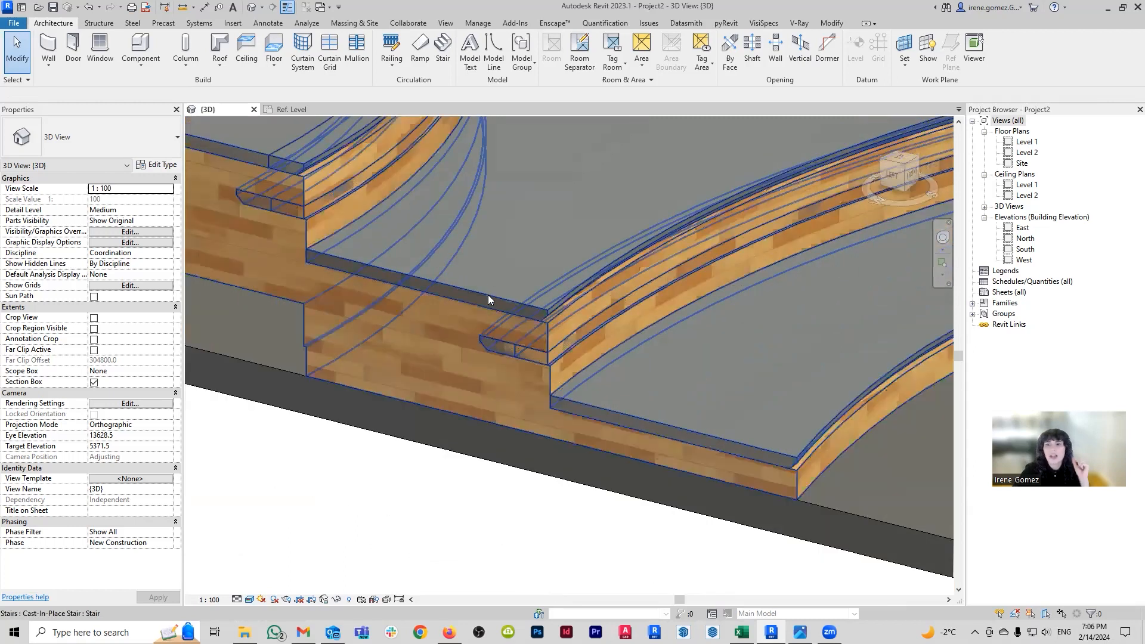
# Set the Nosing Length of the stair's platform run type to 100
pyautogui.click(474, 285)
pyautogui.click(156, 164)
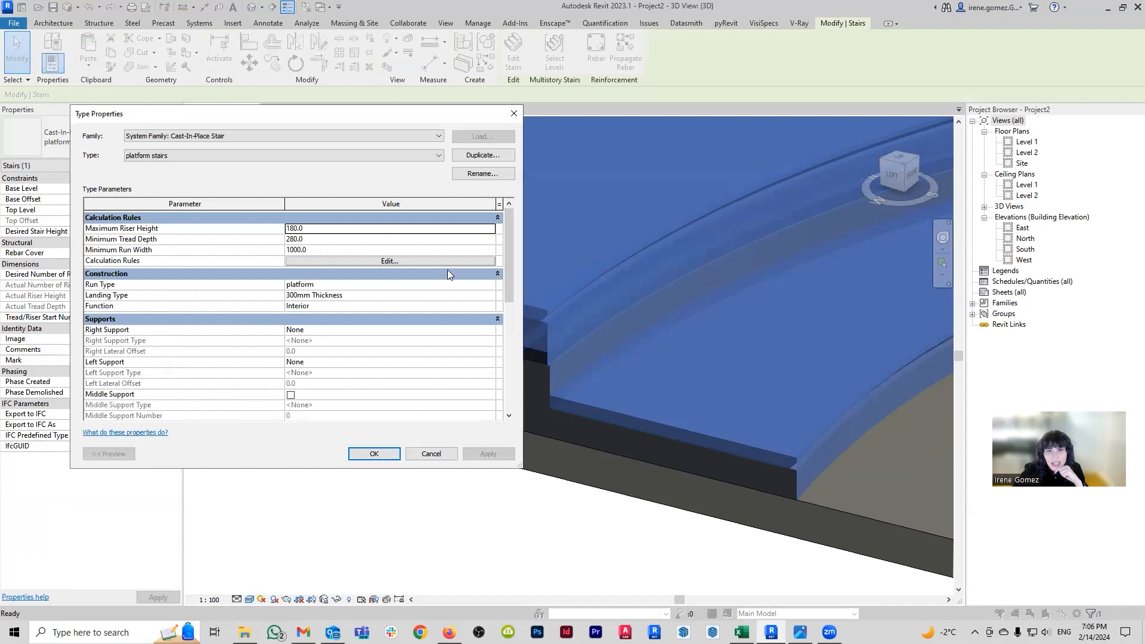
pyautogui.click(487, 286)
pyautogui.click(491, 284)
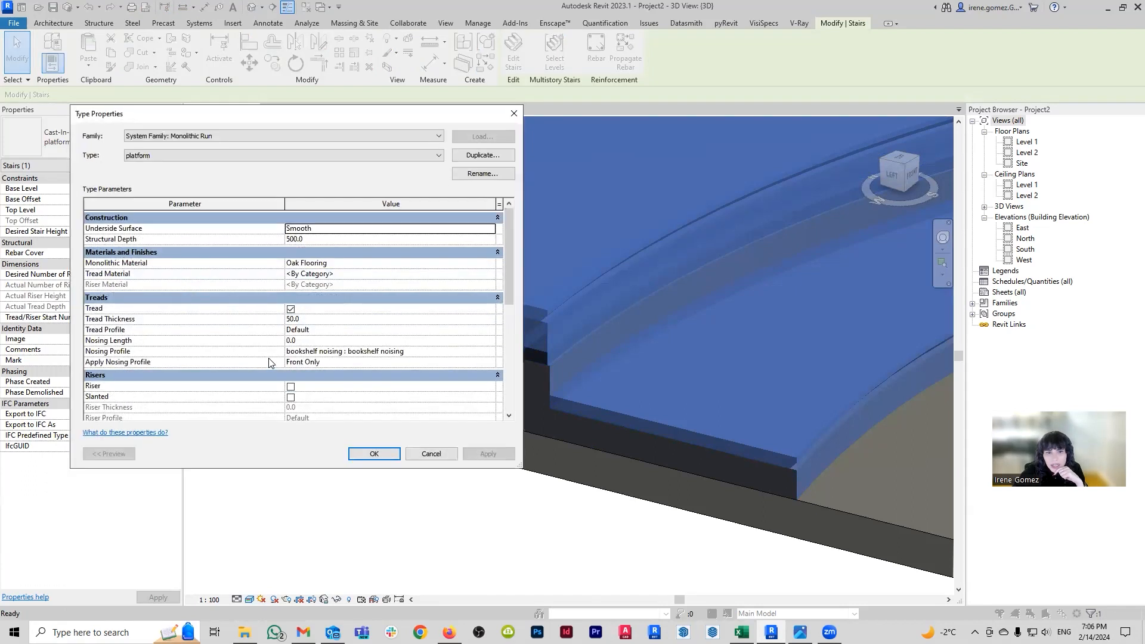
pyautogui.click(301, 340)
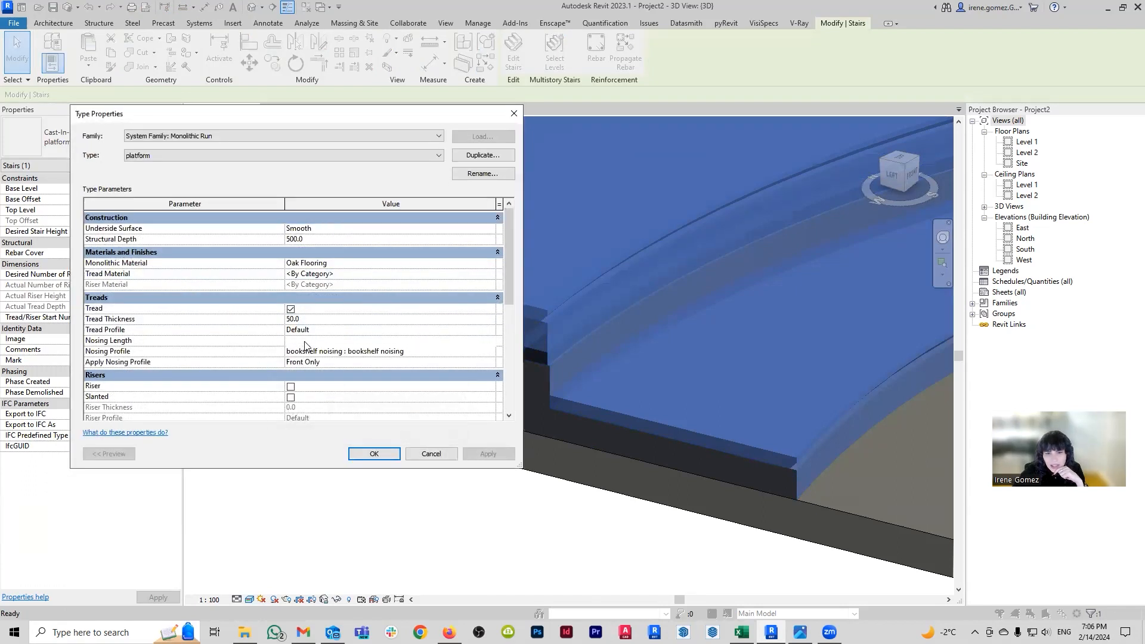
pyautogui.write('100')
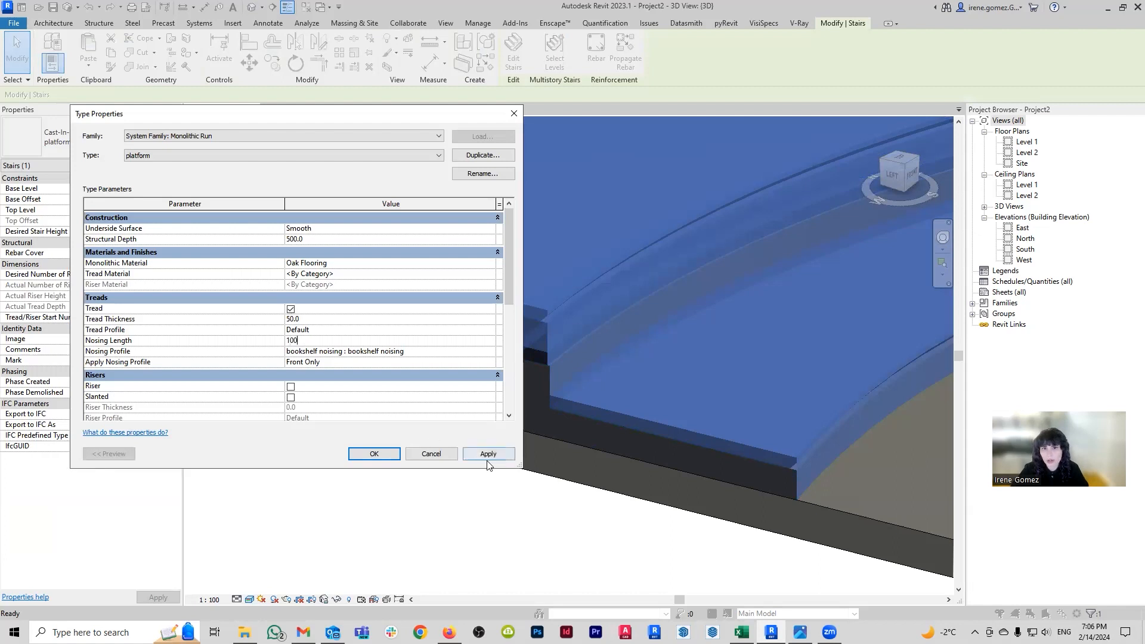
pyautogui.click(492, 456)
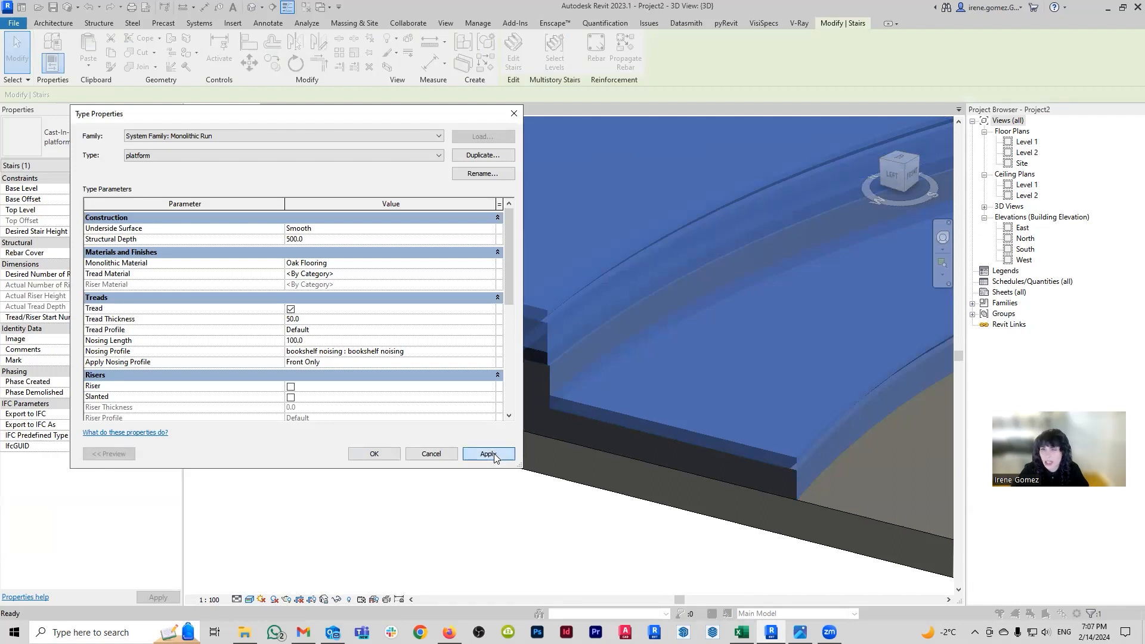
pyautogui.click(389, 454)
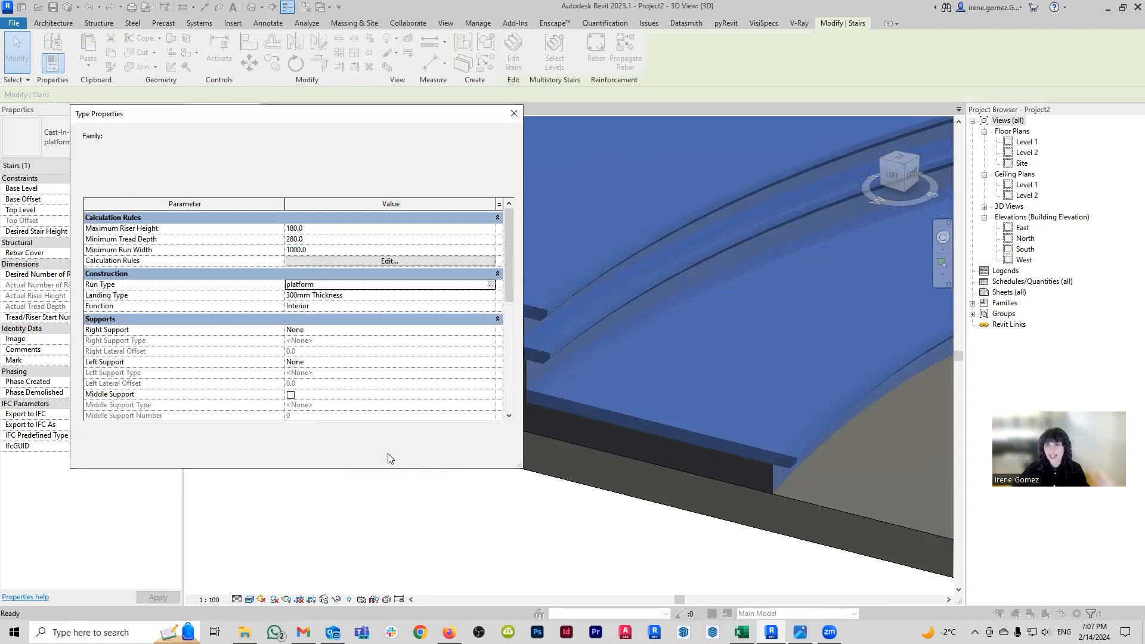
pyautogui.click(373, 454)
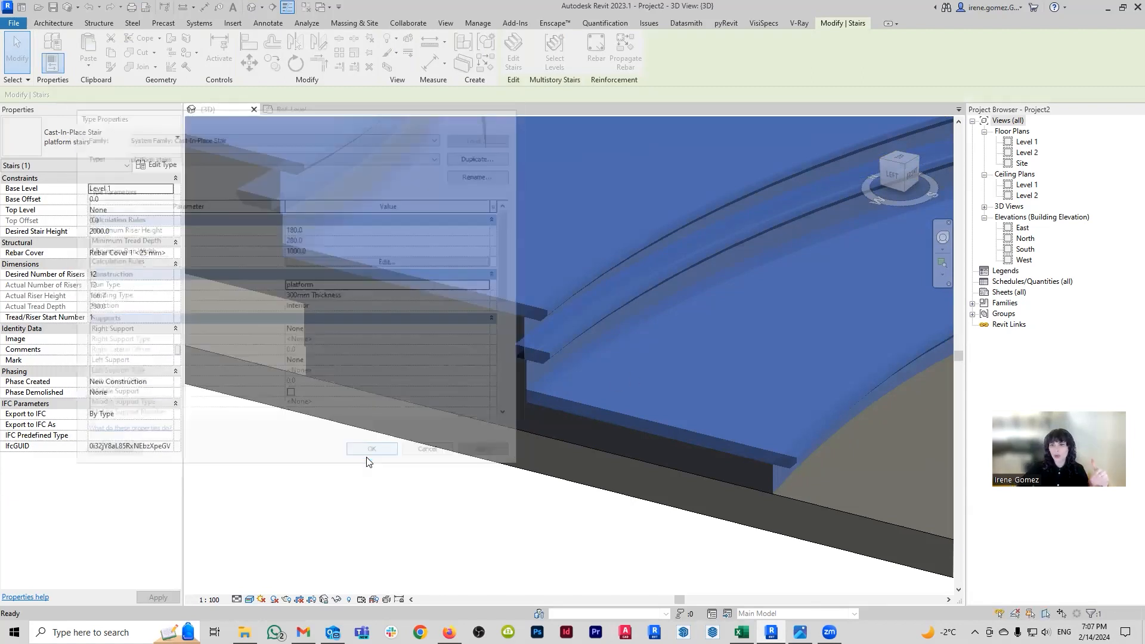
pyautogui.click(382, 507)
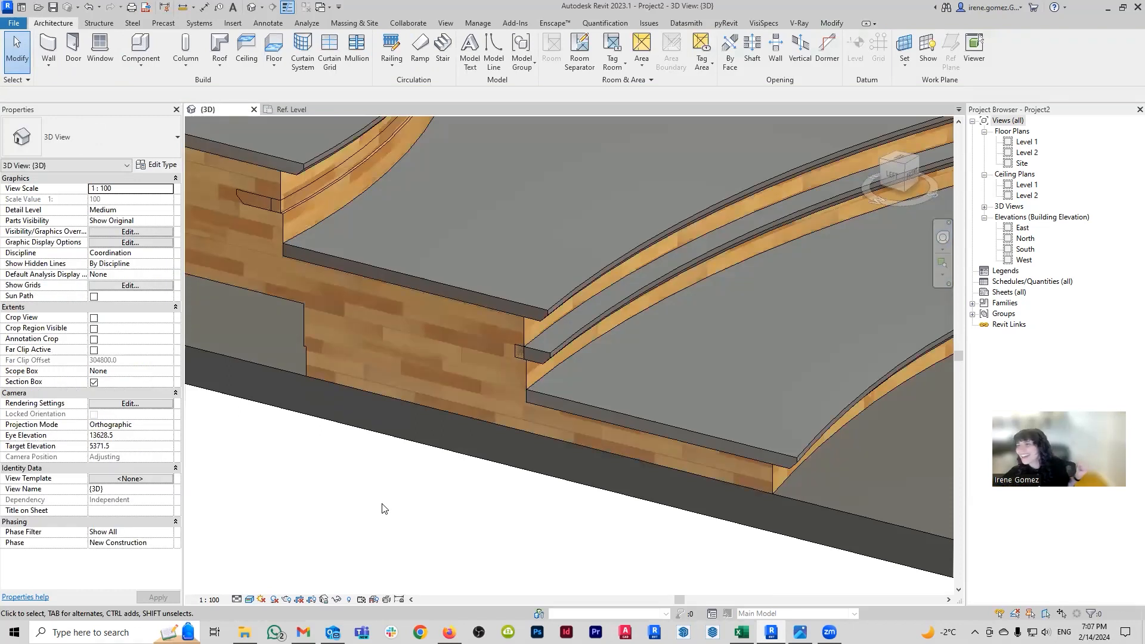
# Set the Nosing Length of the stair's platform run type to 150
pyautogui.click(525, 371)
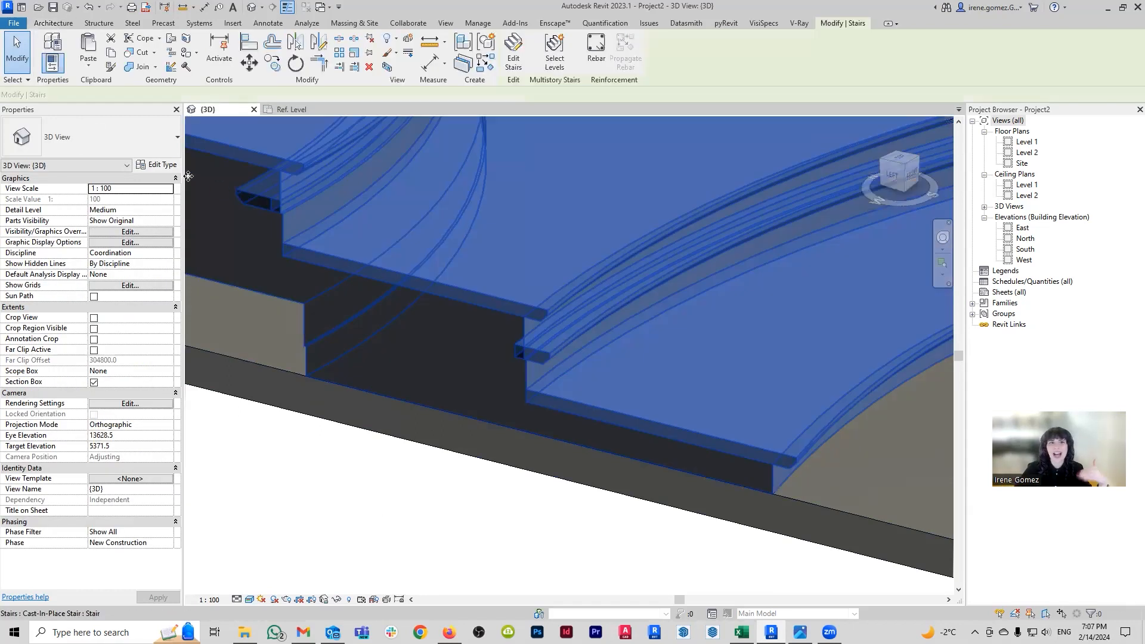
pyautogui.click(158, 166)
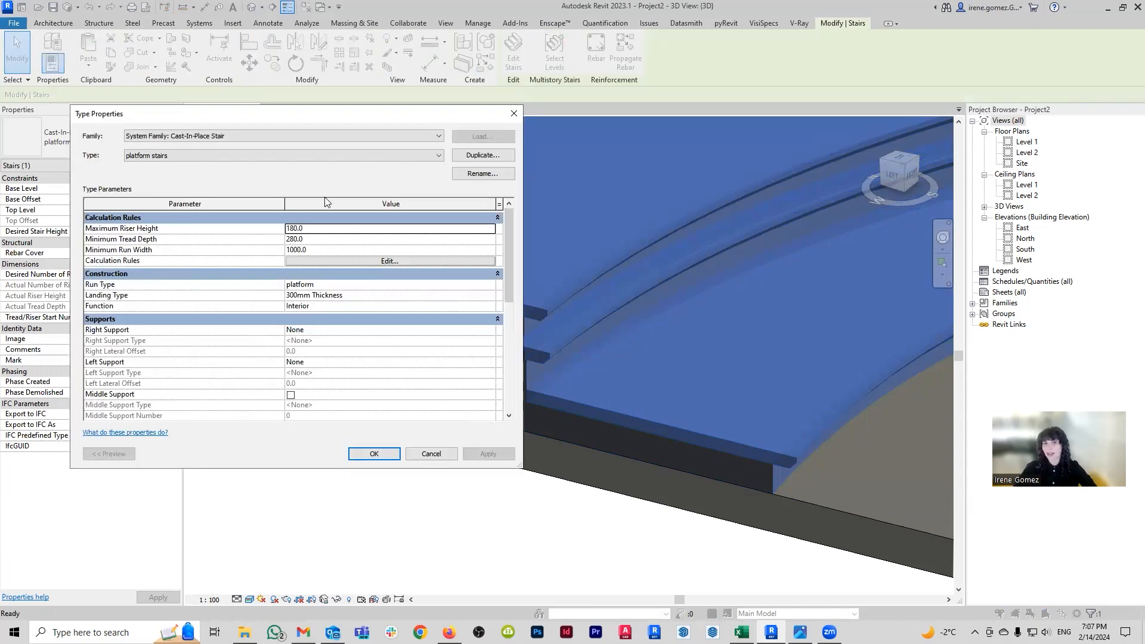
pyautogui.click(418, 285)
pyautogui.click(491, 284)
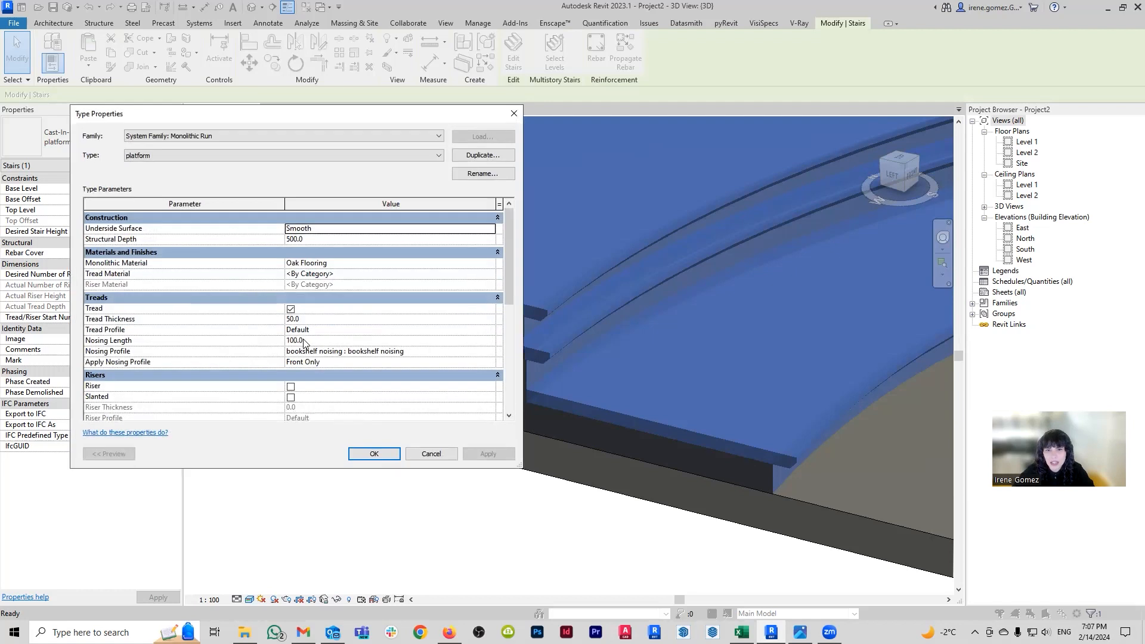
pyautogui.moveTo(313, 338); pyautogui.dragTo(271, 339)
pyautogui.write('150')
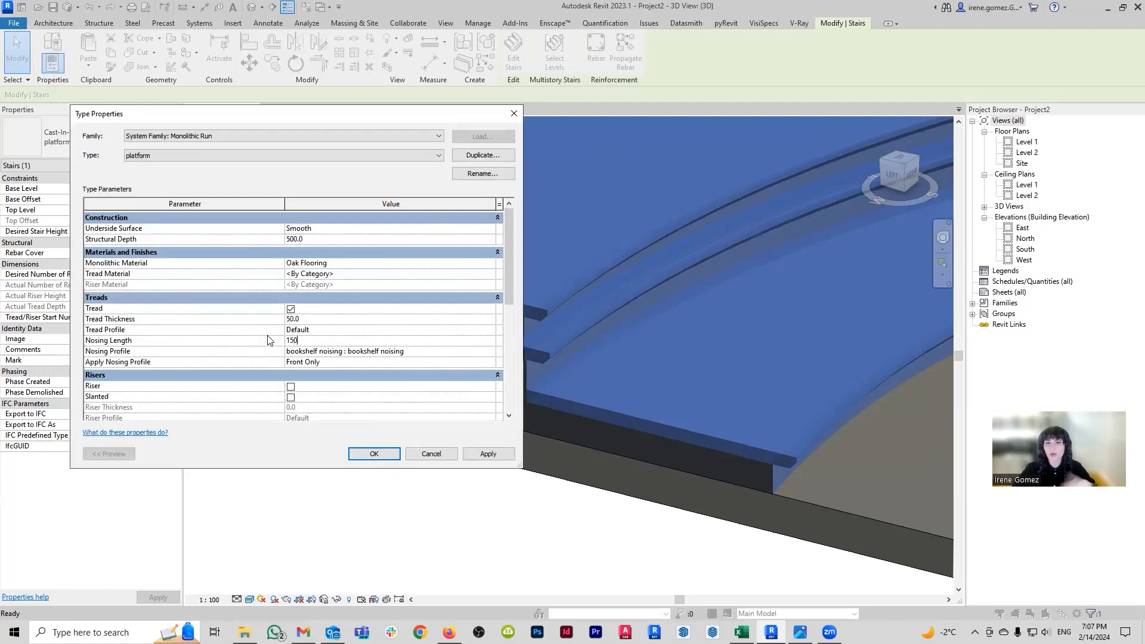
pyautogui.click(483, 455)
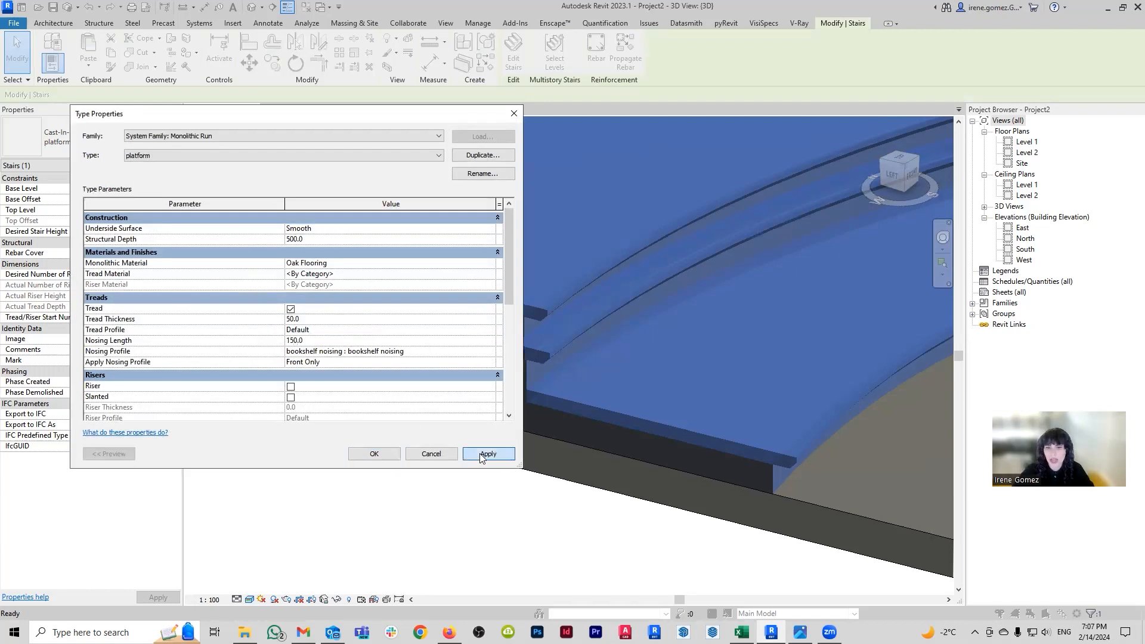
pyautogui.click(386, 453)
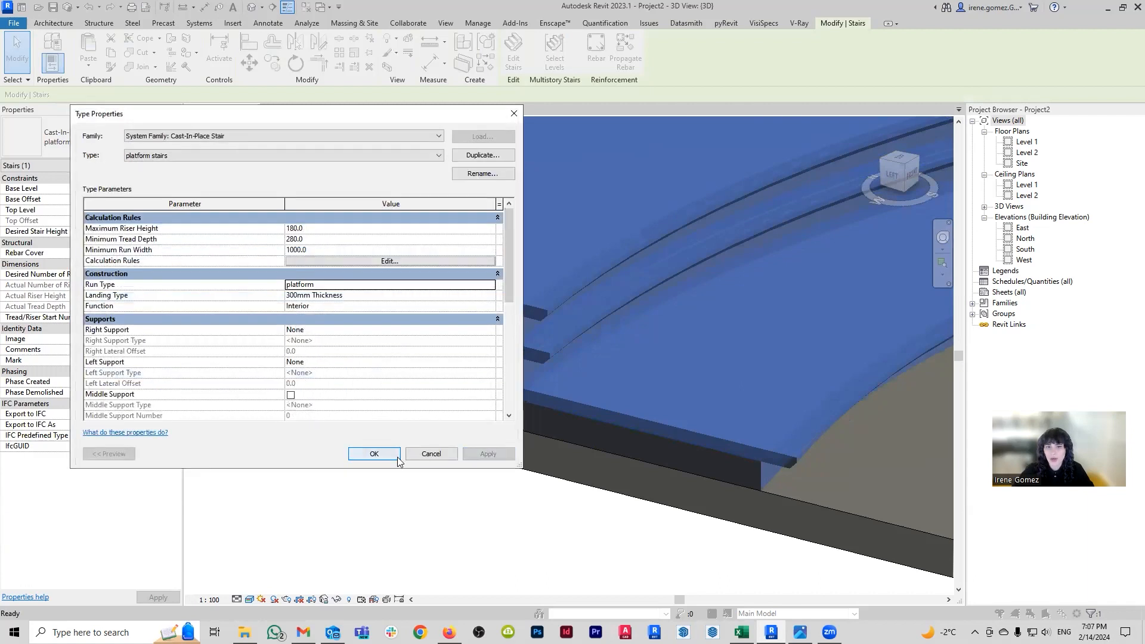
pyautogui.click(398, 457)
pyautogui.click(516, 473)
# Examine the nosings along the wavy risers across the whole platform stair
pyautogui.moveTo(560, 488)
pyautogui.keyDown('shift'); pyautogui.mouseDown(button='middle')
pyautogui.moveTo(519, 470)
pyautogui.moveTo(525, 493)
pyautogui.moveTo(526, 473)
pyautogui.moveTo(680, 469)
pyautogui.moveTo(562, 460)
pyautogui.moveTo(600, 401)
pyautogui.moveTo(698, 463)
pyautogui.moveTo(735, 427)
pyautogui.moveTo(636, 498)
pyautogui.moveTo(623, 471)
pyautogui.moveTo(726, 460)
pyautogui.moveTo(524, 418)
pyautogui.moveTo(685, 404)
pyautogui.mouseUp(button='middle'); pyautogui.keyUp('shift')
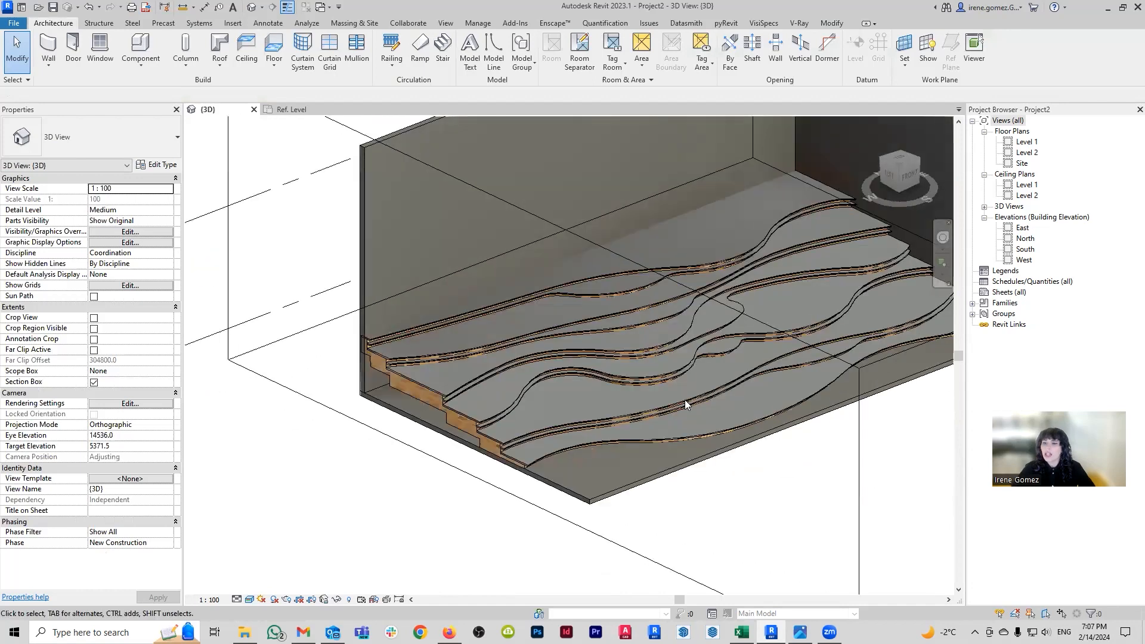
pyautogui.scroll(2, 686, 404)
pyautogui.scroll(2, 416, 420)
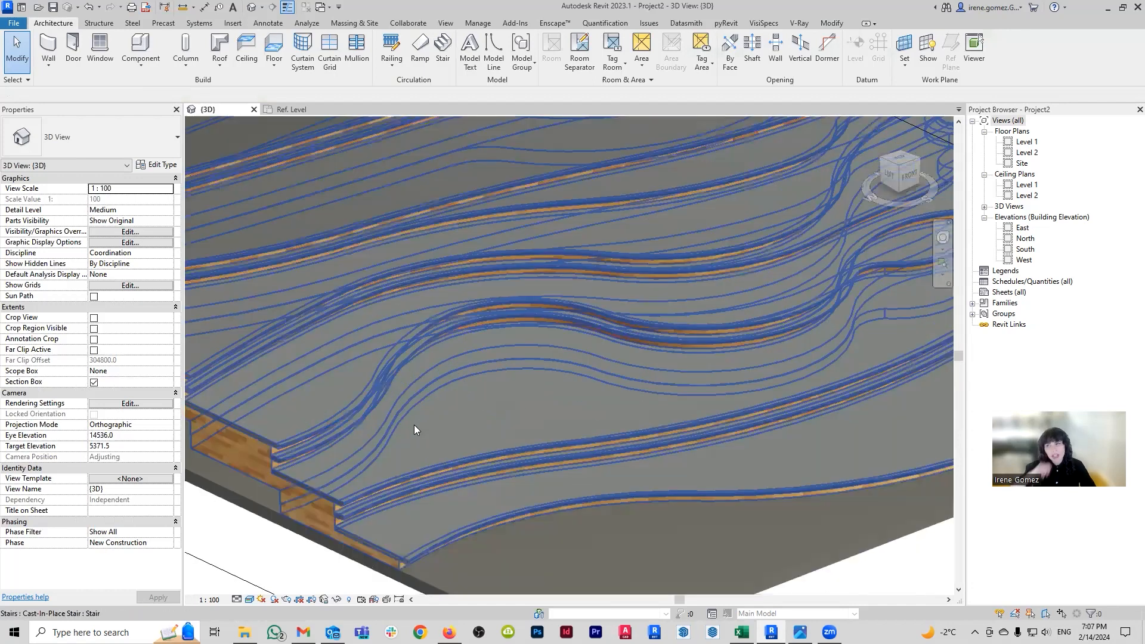
pyautogui.scroll(2, 413, 424)
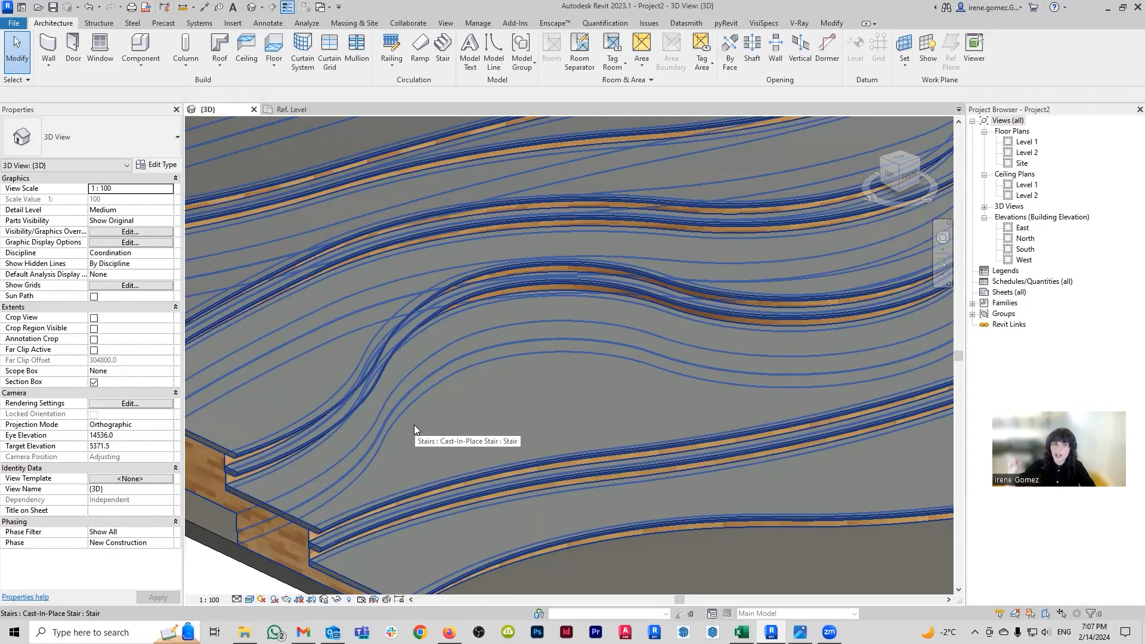
pyautogui.scroll(-2, 399, 368)
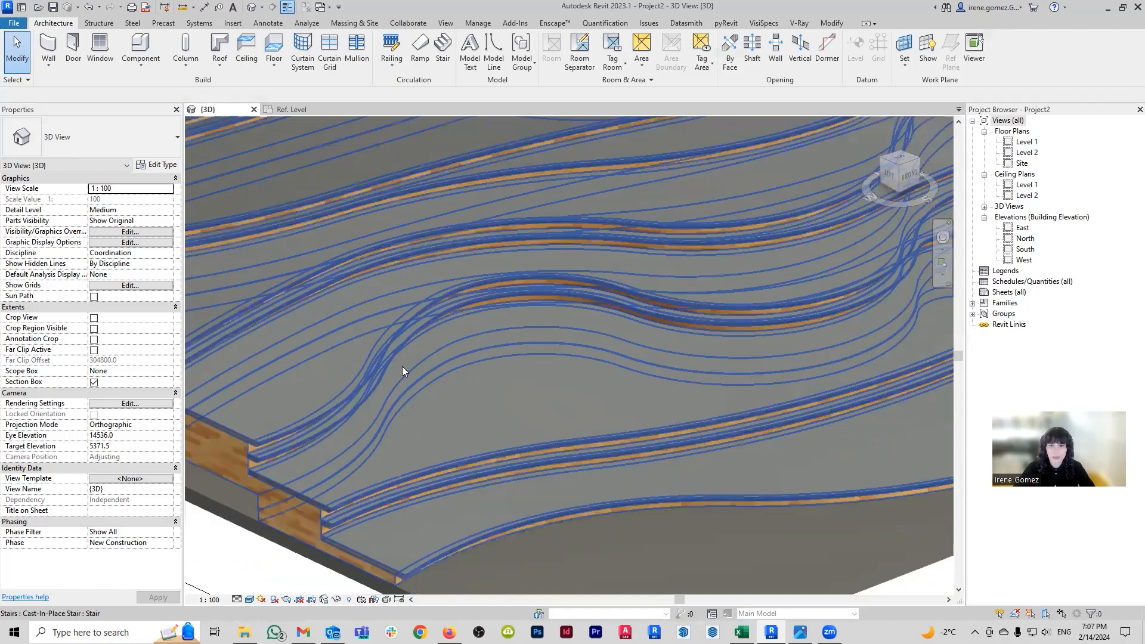
pyautogui.scroll(-2, 400, 368)
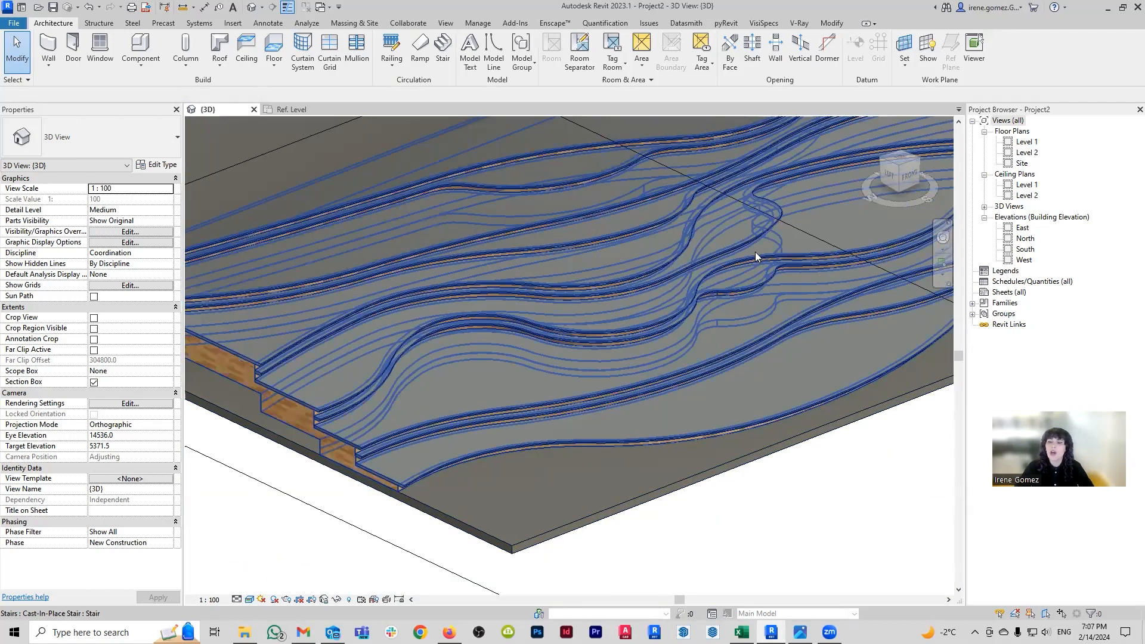
# Examine the nosings up close where the wavy risers converge, and at the stair's cut end
pyautogui.scroll(2, 693, 259)
pyautogui.scroll(2, 668, 268)
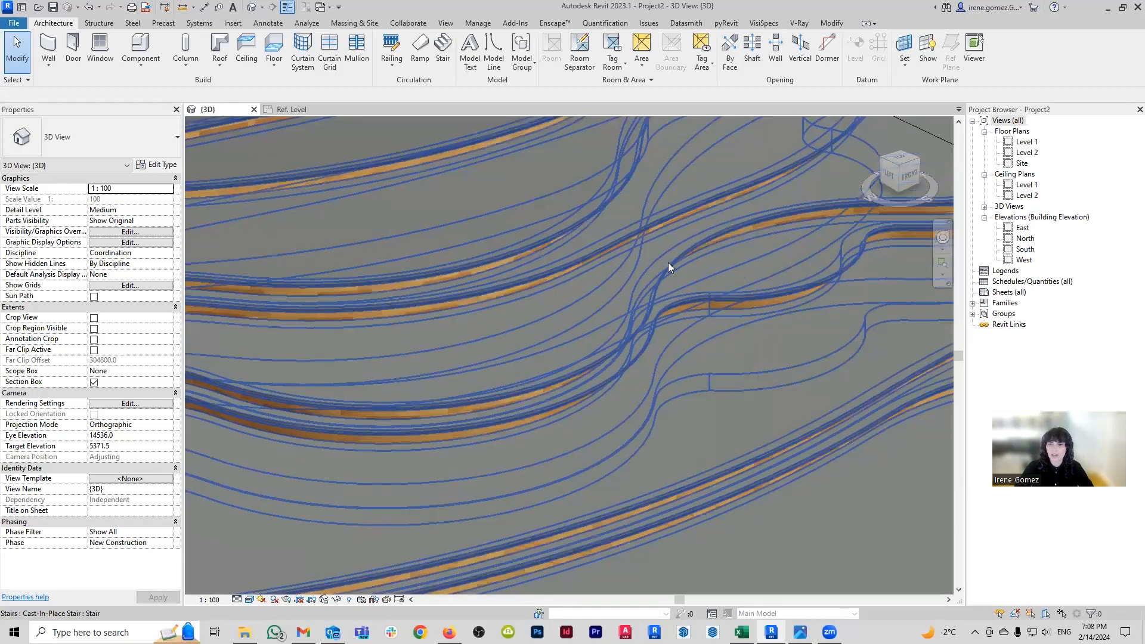
pyautogui.scroll(2, 577, 430)
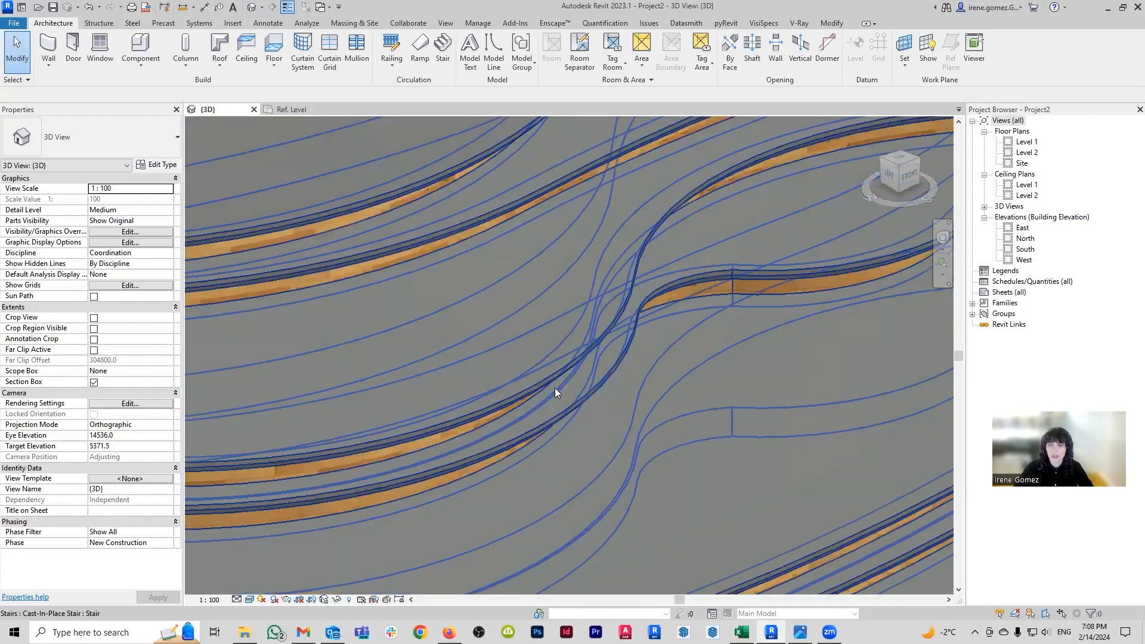
pyautogui.scroll(-3, 534, 341)
pyautogui.scroll(-2, 704, 476)
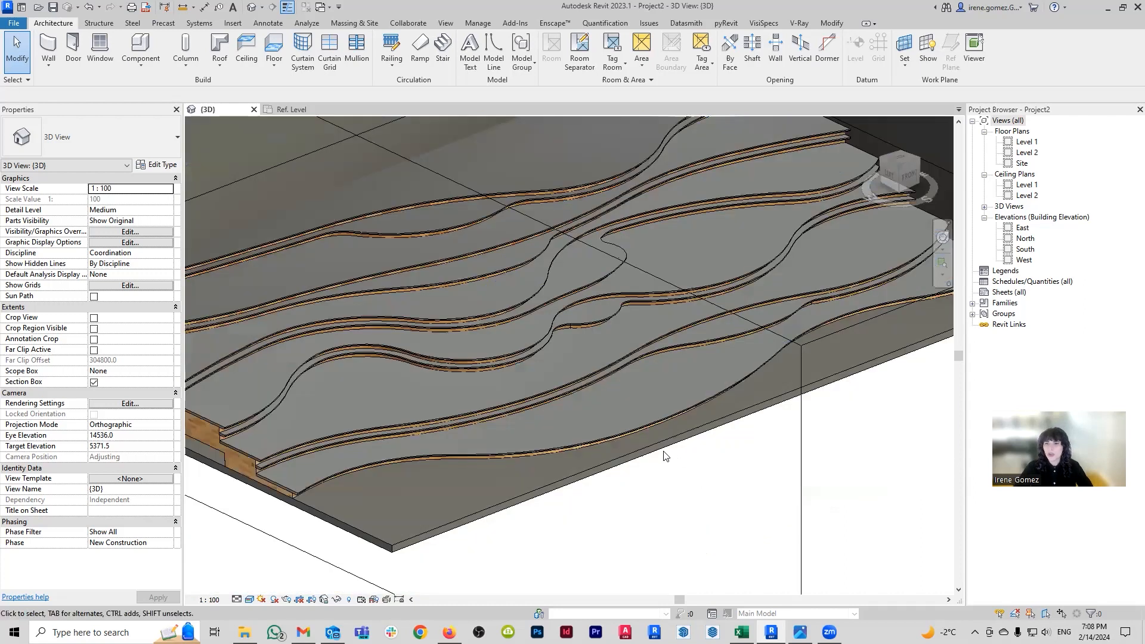
pyautogui.scroll(-5, 666, 456)
pyautogui.scroll(2, 538, 488)
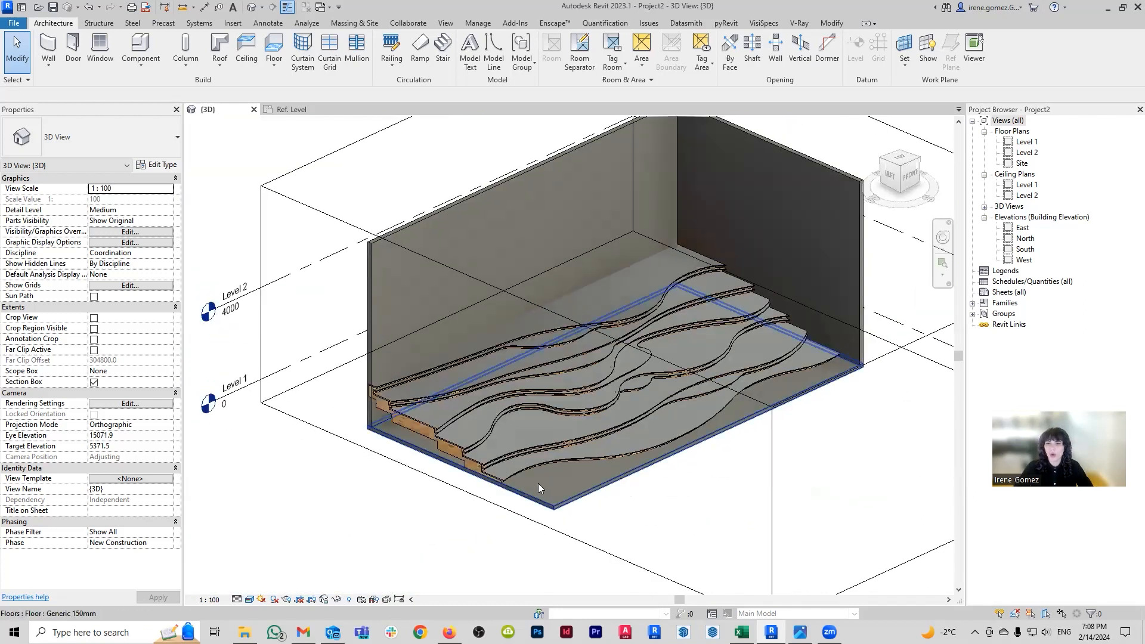
pyautogui.scroll(4, 538, 488)
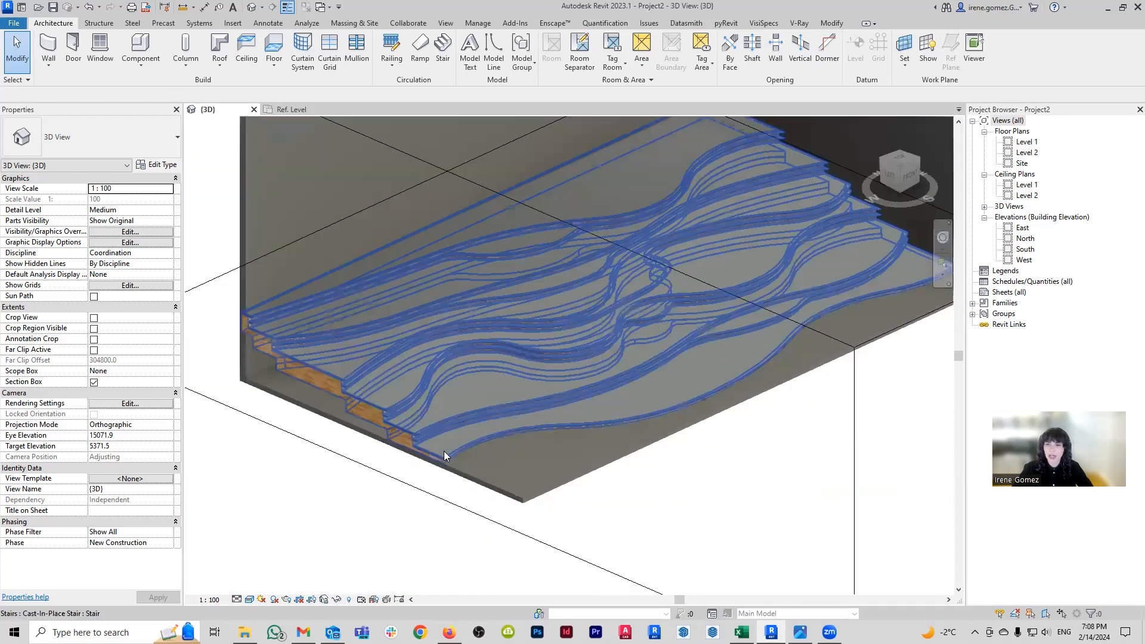
pyautogui.keyDown('shift'); pyautogui.moveTo(481, 483); pyautogui.dragTo(481, 447, button='middle'); pyautogui.keyUp('shift')
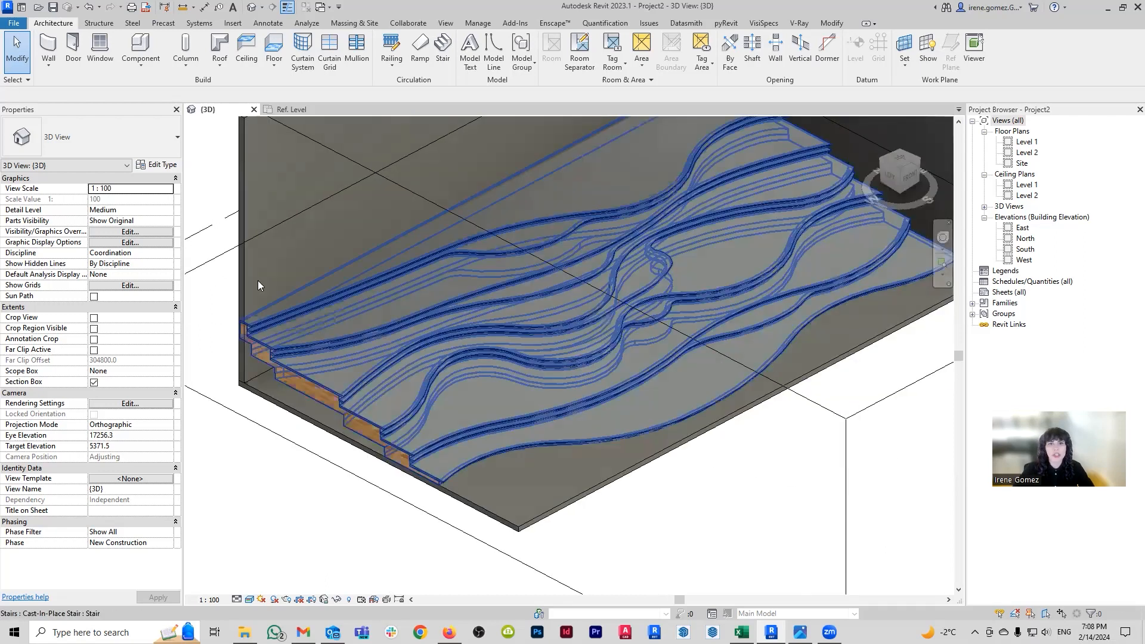
# Set the Tread Material of the stair's platform run type to Oak Flooring, matching its Monolithic Material
pyautogui.click(481, 447)
pyautogui.click(162, 165)
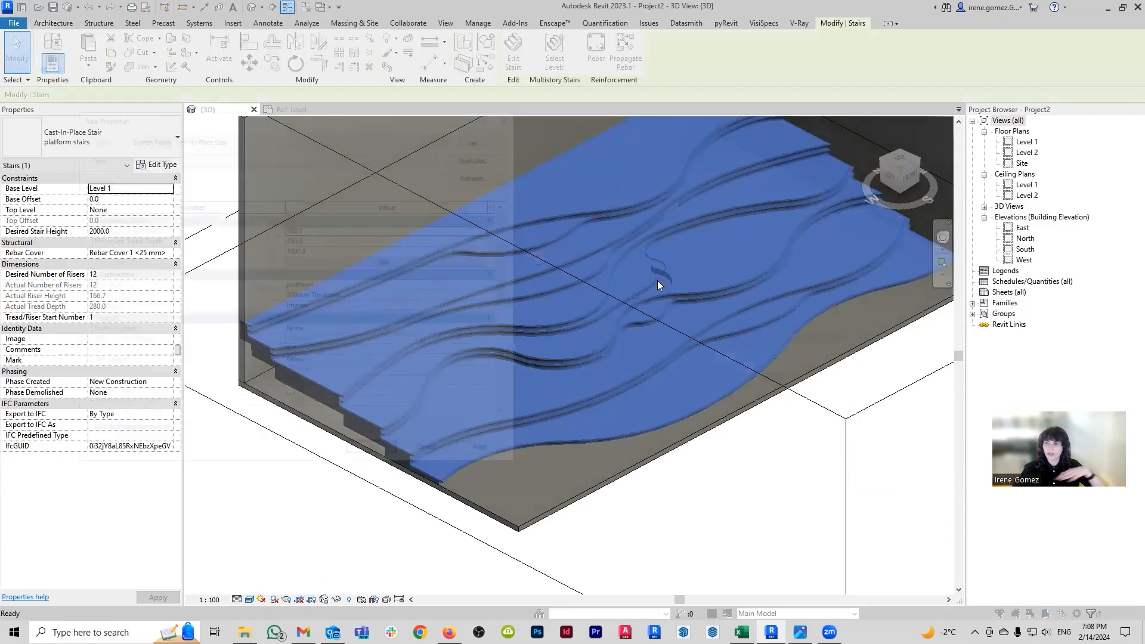
pyautogui.click(491, 285)
pyautogui.click(490, 285)
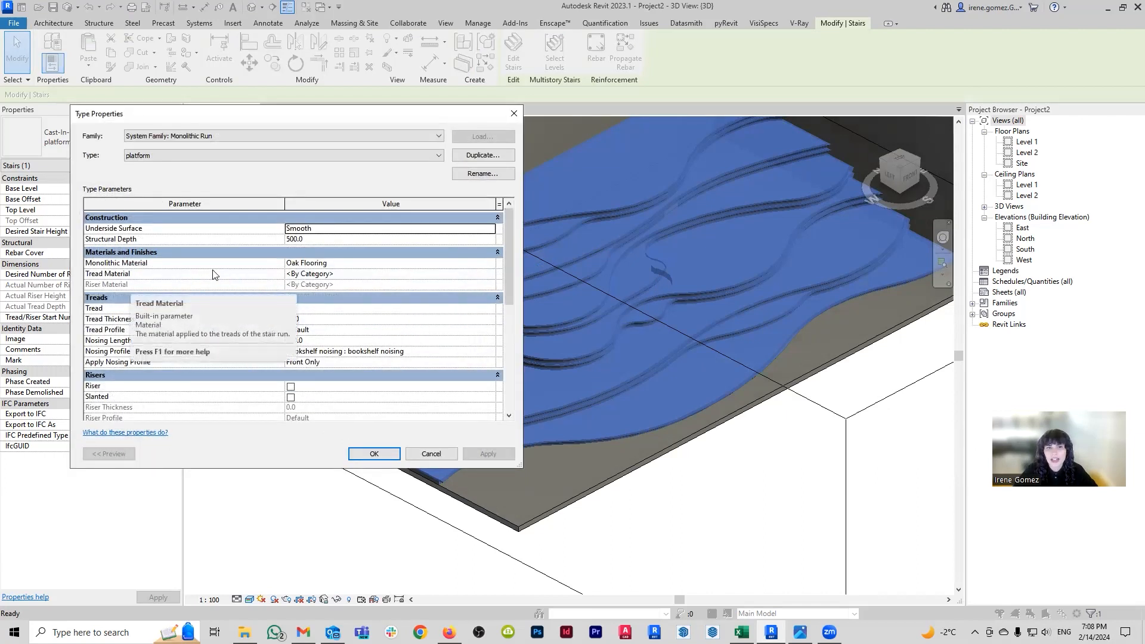
pyautogui.click(397, 266)
pyautogui.hotkey('ctrl', 'c')
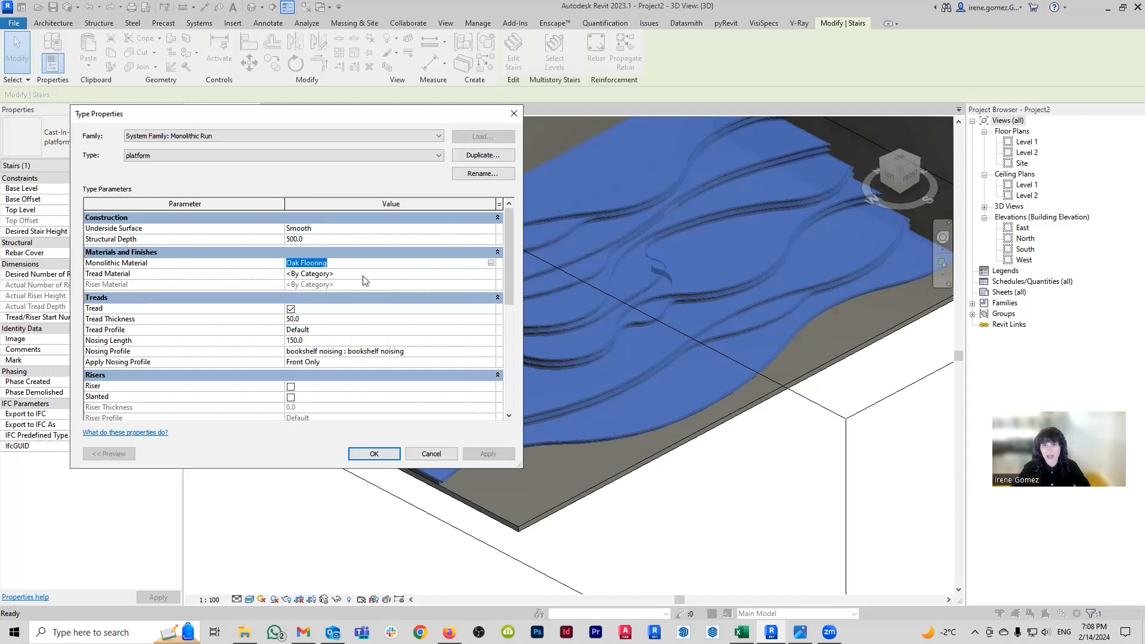
pyautogui.click(358, 275)
pyautogui.hotkey('ctrl', 'v')
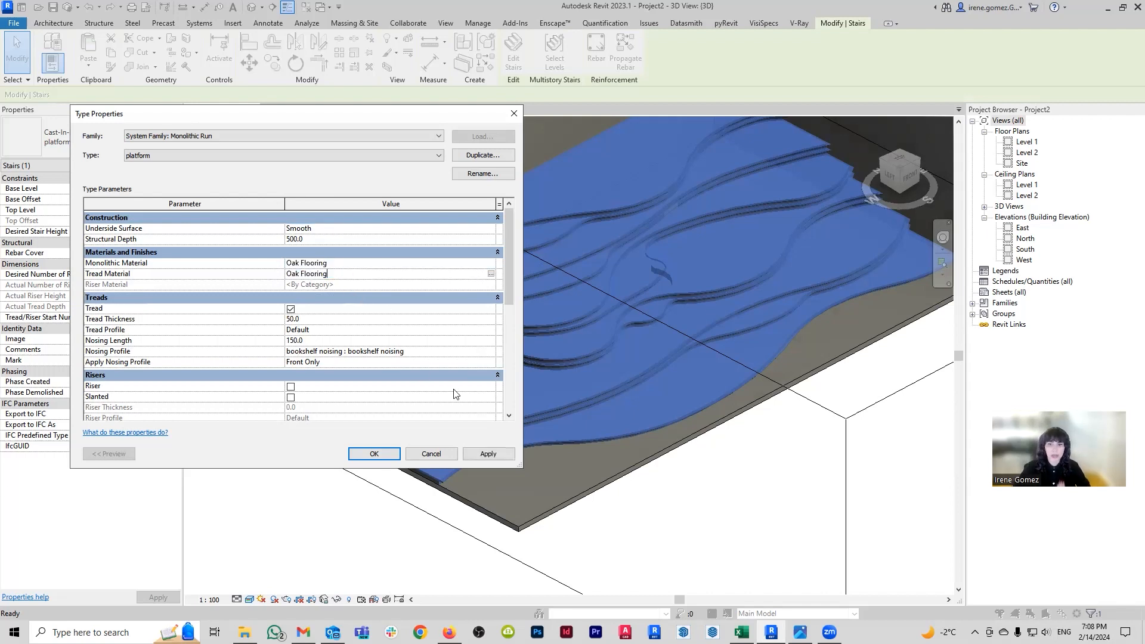
pyautogui.click(497, 456)
pyautogui.click(375, 455)
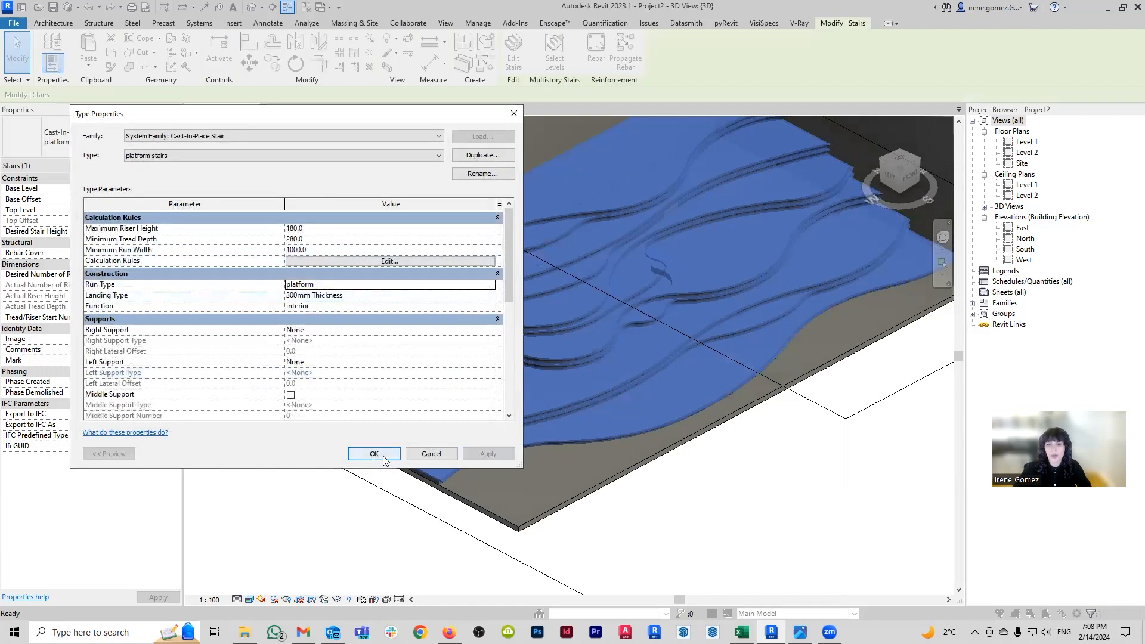
pyautogui.click(374, 454)
pyautogui.click(678, 513)
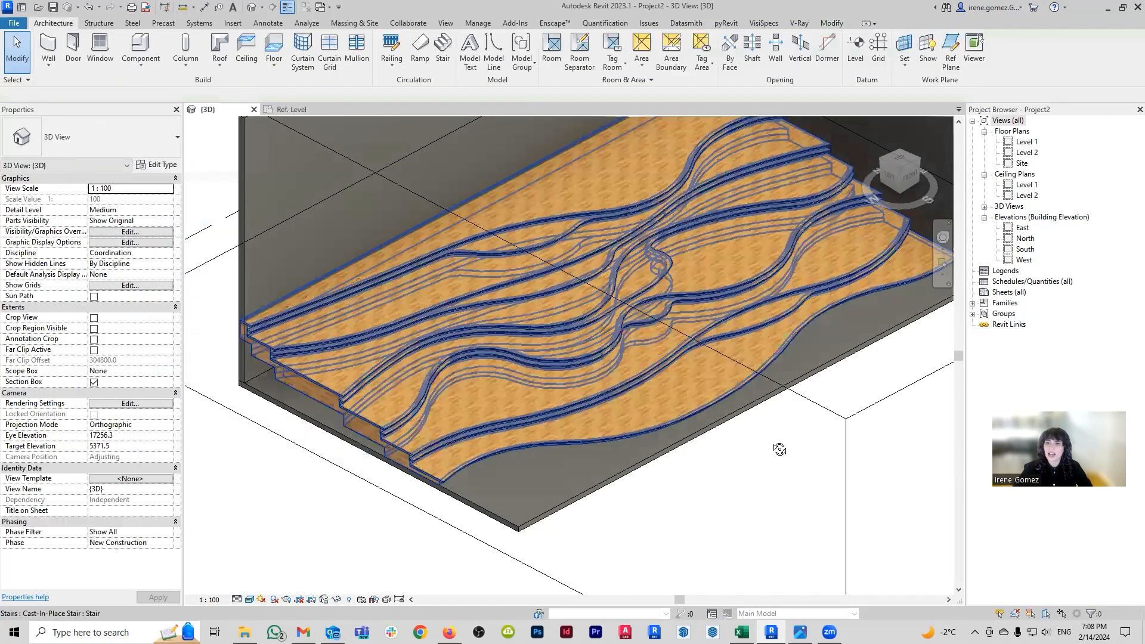
# Inspect the oak finish on the treads and riser faces from the front of the stair
pyautogui.keyDown('shift'); pyautogui.moveTo(609, 390); pyautogui.dragTo(742, 410, button='middle'); pyautogui.keyUp('shift')
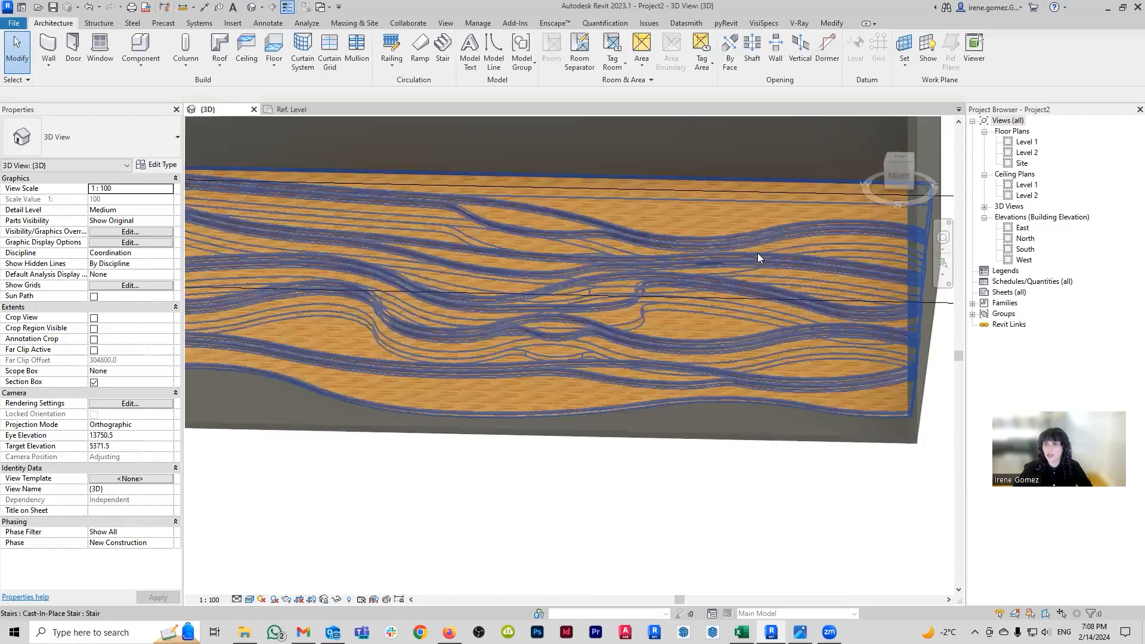
pyautogui.scroll(3, 758, 259)
pyautogui.scroll(5, 853, 284)
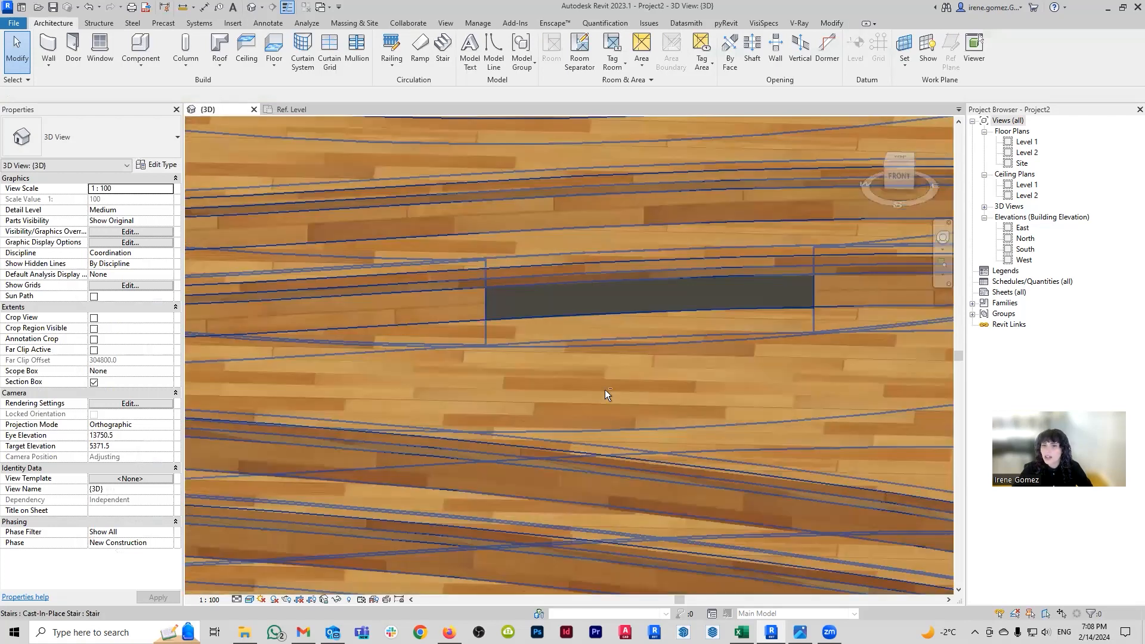
pyautogui.scroll(-3, 670, 365)
pyautogui.keyDown('shift'); pyautogui.moveTo(670, 365); pyautogui.dragTo(333, 564, button='middle'); pyautogui.keyUp('shift')
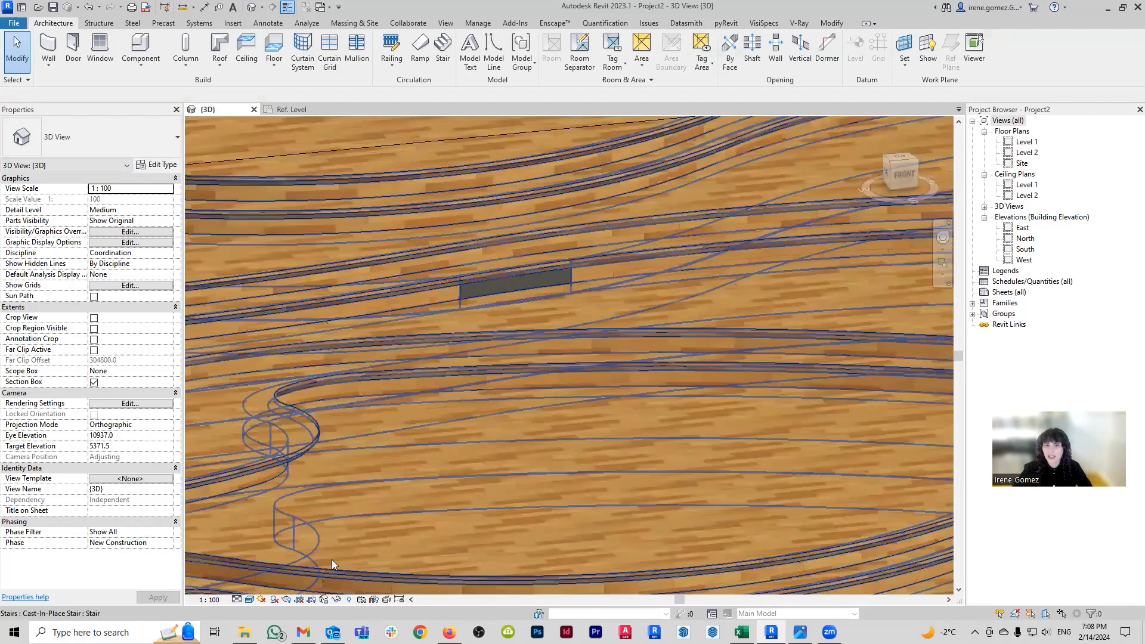
pyautogui.click(261, 599)
pyautogui.click(263, 605)
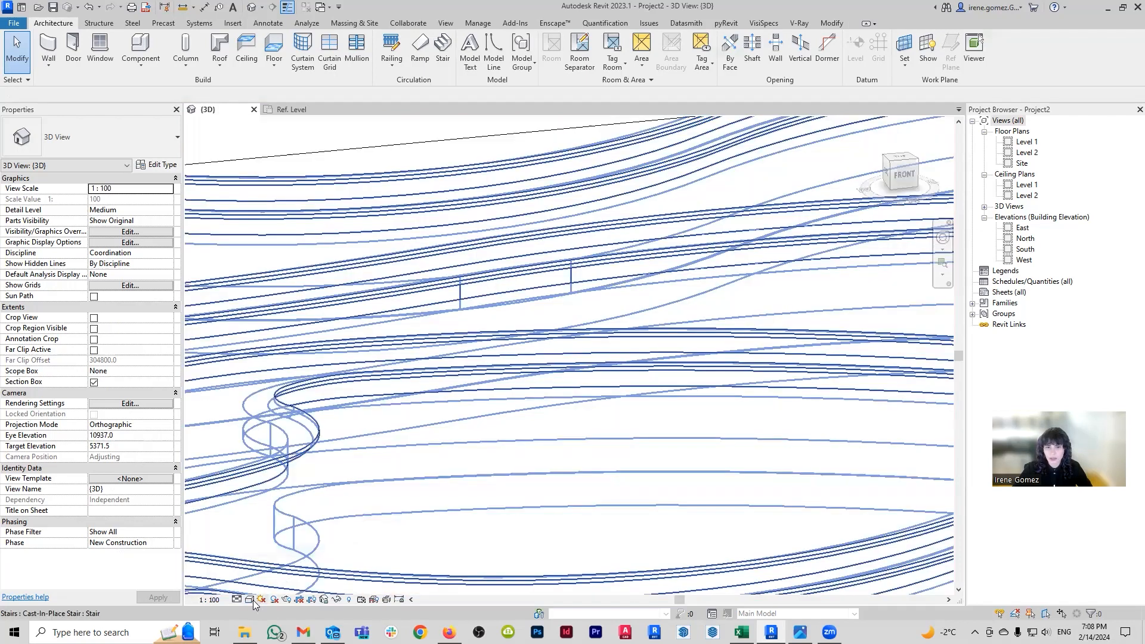
pyautogui.click(249, 599)
pyautogui.click(271, 588)
# Examine the short grey riser segment beneath the nosing from several angles
pyautogui.keyDown('shift'); pyautogui.moveTo(555, 314); pyautogui.dragTo(468, 420, button='middle'); pyautogui.keyUp('shift')
pyautogui.keyDown('shift'); pyautogui.moveTo(475, 365); pyautogui.dragTo(530, 344, button='middle'); pyautogui.keyUp('shift')
pyautogui.keyDown('shift'); pyautogui.moveTo(753, 518); pyautogui.dragTo(606, 408, button='middle'); pyautogui.keyUp('shift')
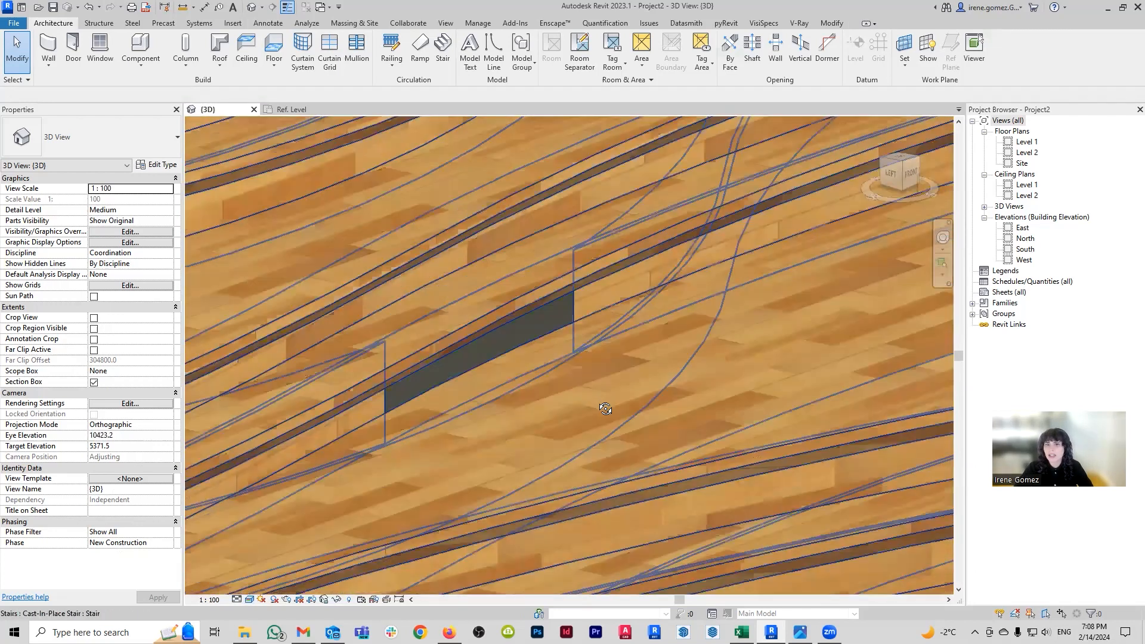
pyautogui.moveTo(539, 434)
pyautogui.keyDown('shift'); pyautogui.mouseDown(button='middle')
pyautogui.moveTo(583, 455)
pyautogui.moveTo(499, 422)
pyautogui.moveTo(533, 431)
pyautogui.mouseUp(button='middle'); pyautogui.keyUp('shift')
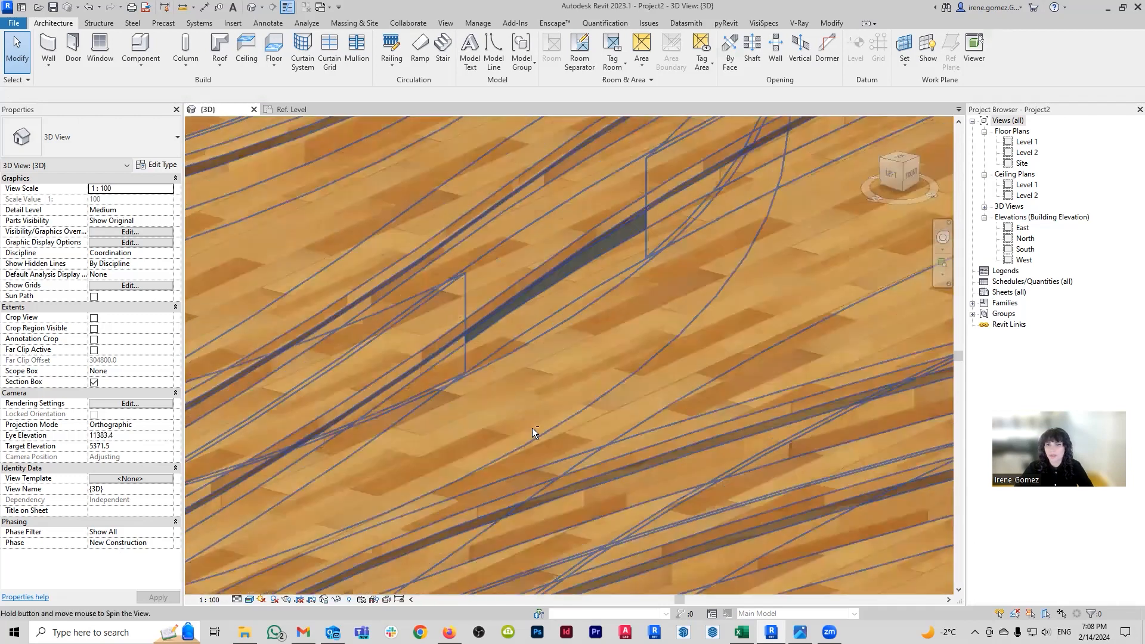
# Review the whole oak-finished platform stair within the room from different angles
pyautogui.scroll(-10, 531, 391)
pyautogui.scroll(6, 536, 417)
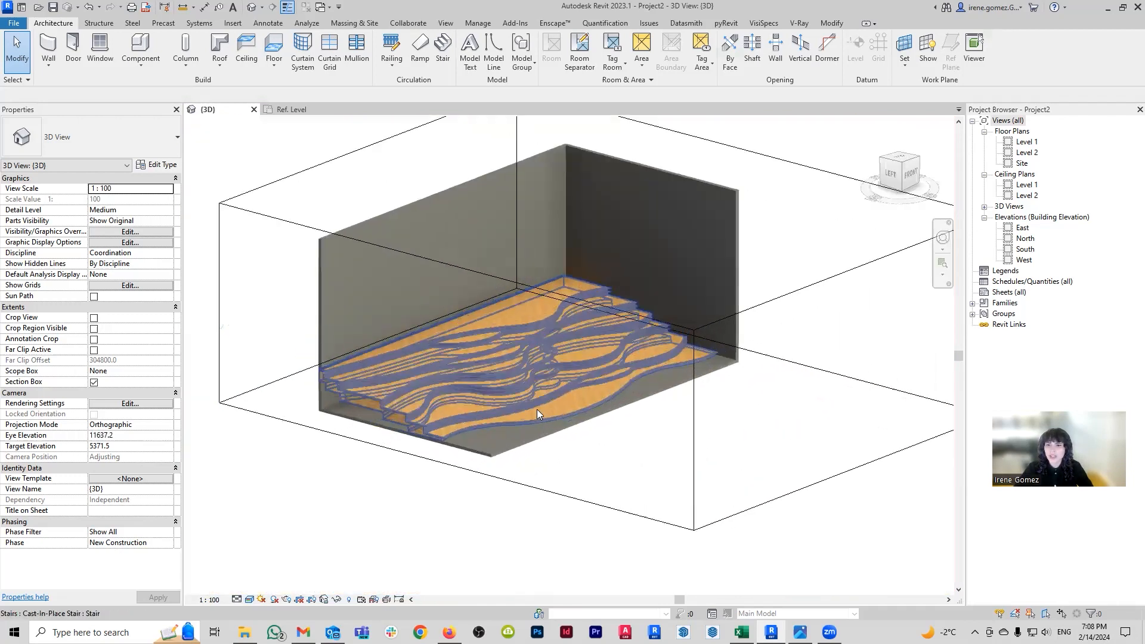
pyautogui.scroll(3, 507, 397)
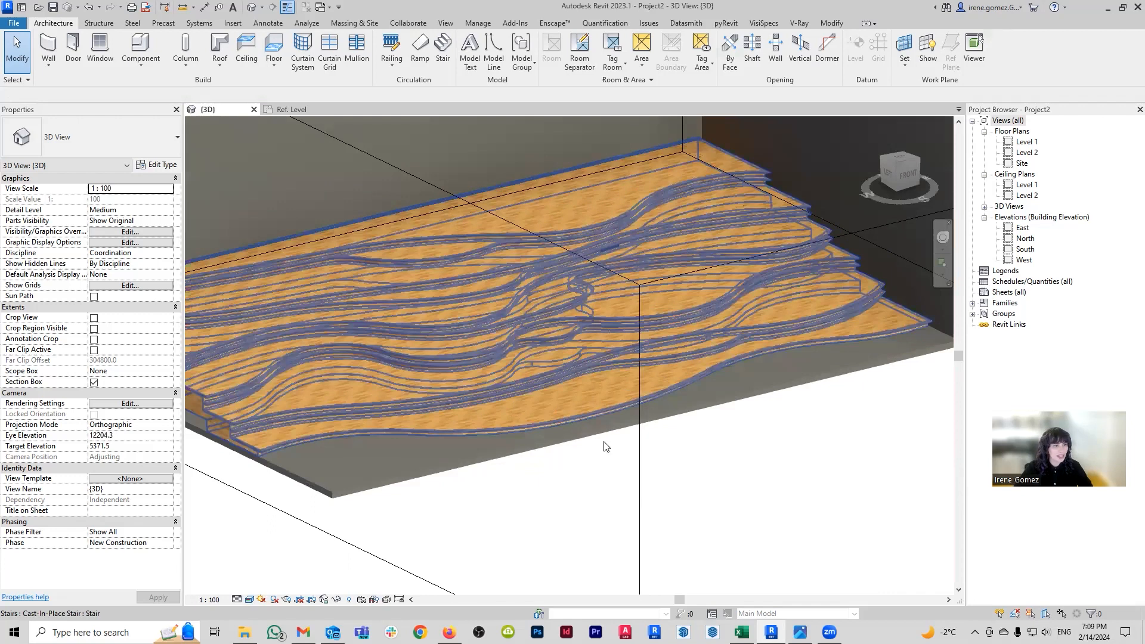
pyautogui.scroll(2, 540, 398)
pyautogui.scroll(-2, 513, 360)
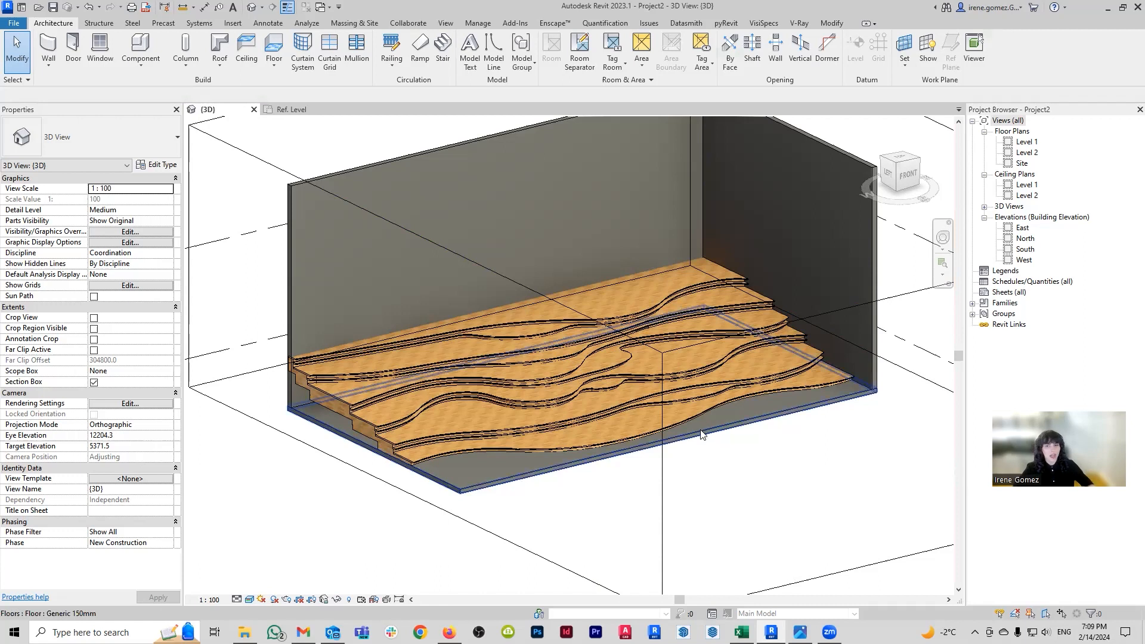
pyautogui.keyDown('shift'); pyautogui.moveTo(617, 402); pyautogui.dragTo(640, 430, button='middle'); pyautogui.keyUp('shift')
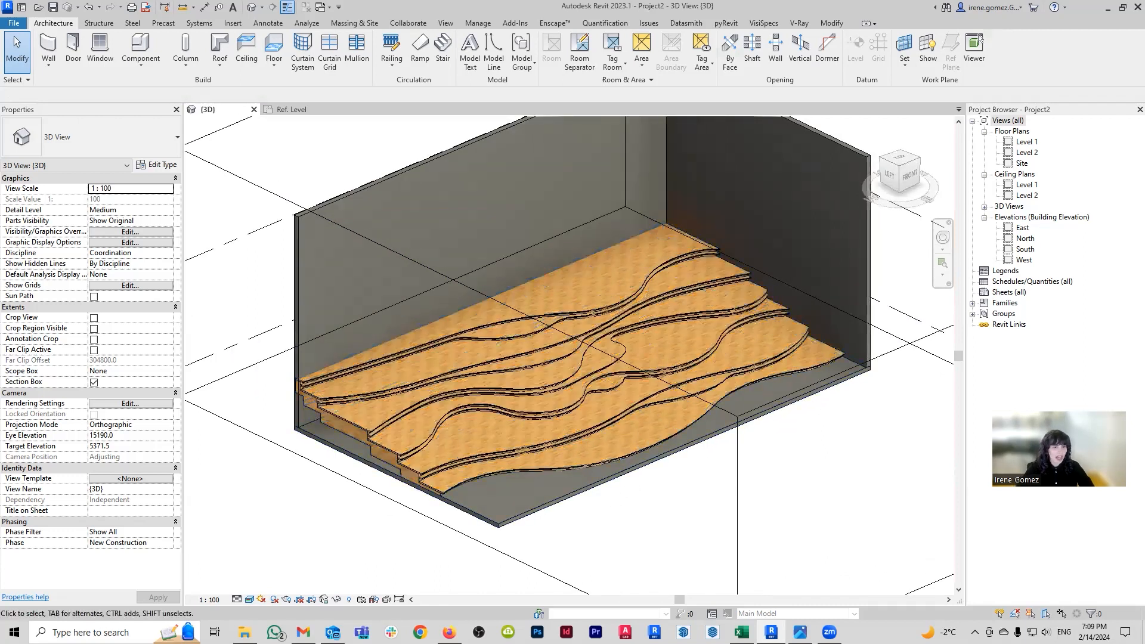